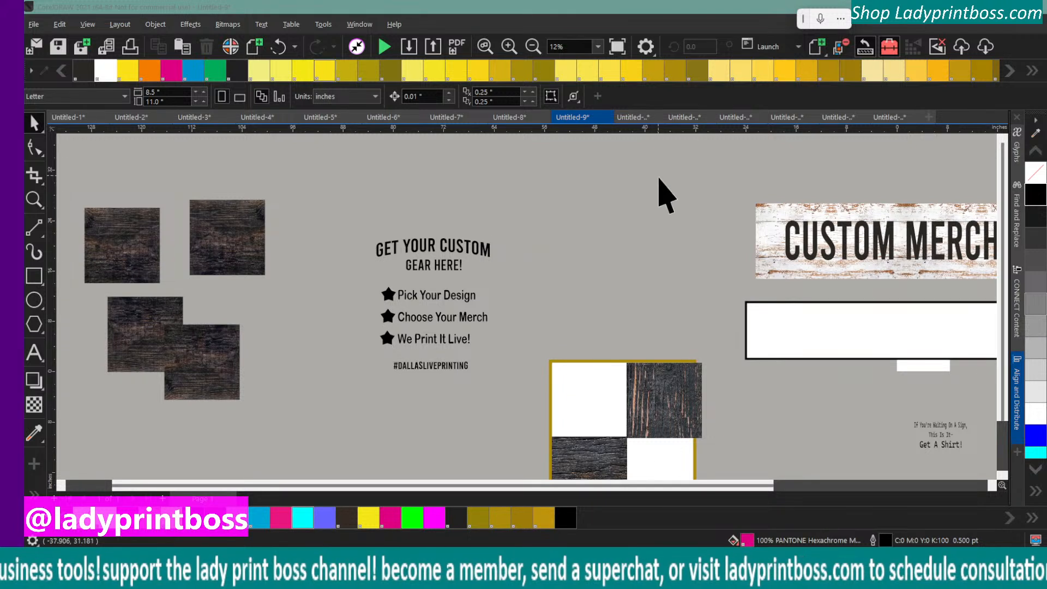
Move the vertical-grain dark wood tile out of the gold-bordered frame and recolour the "Get Your Custom Gear Here!" text group white
drag(663, 412, 587, 265)
drag(348, 223, 487, 233)
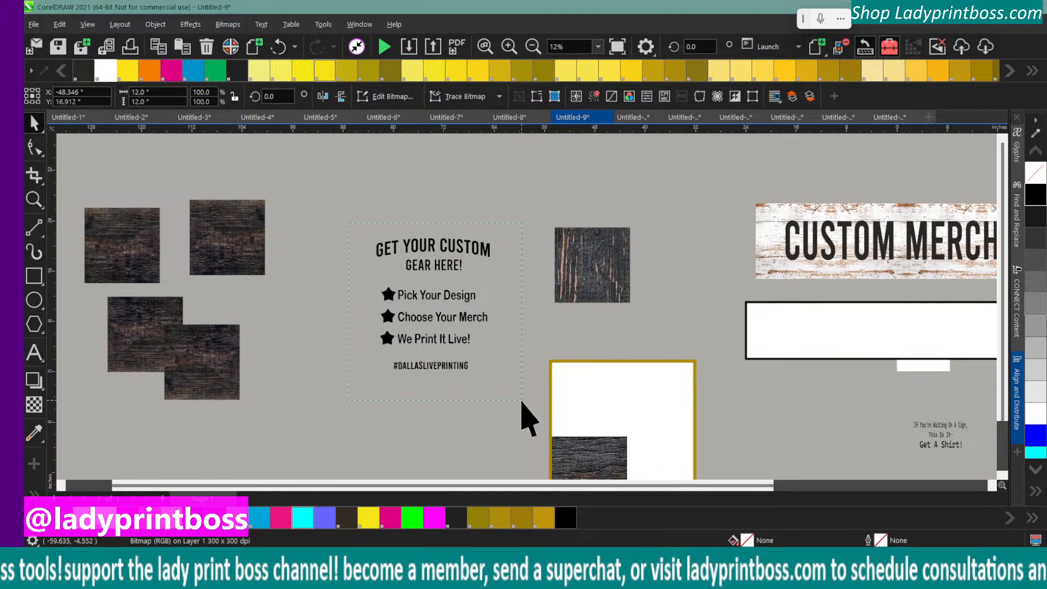
drag(522, 402, 522, 403)
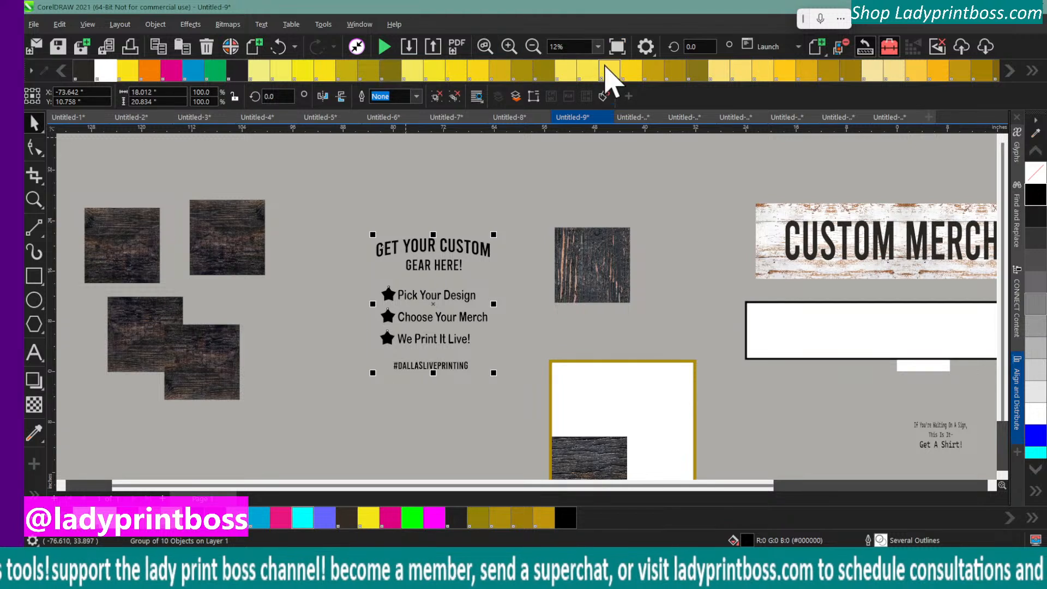
click(109, 72)
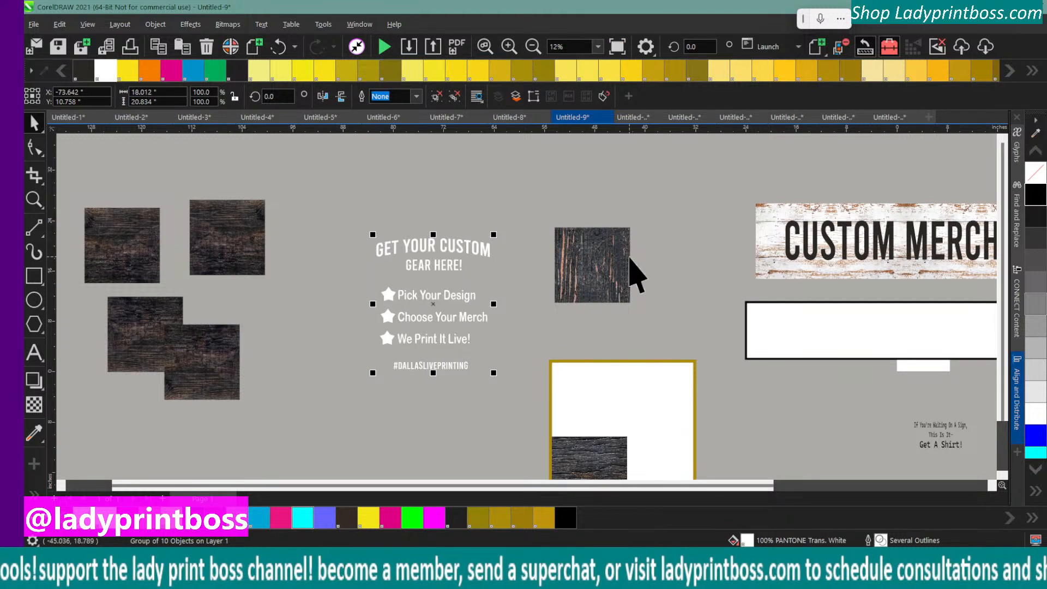
Try the vertical-grain dark wood tile as a background behind the white text group and move it back off the text
click(593, 258)
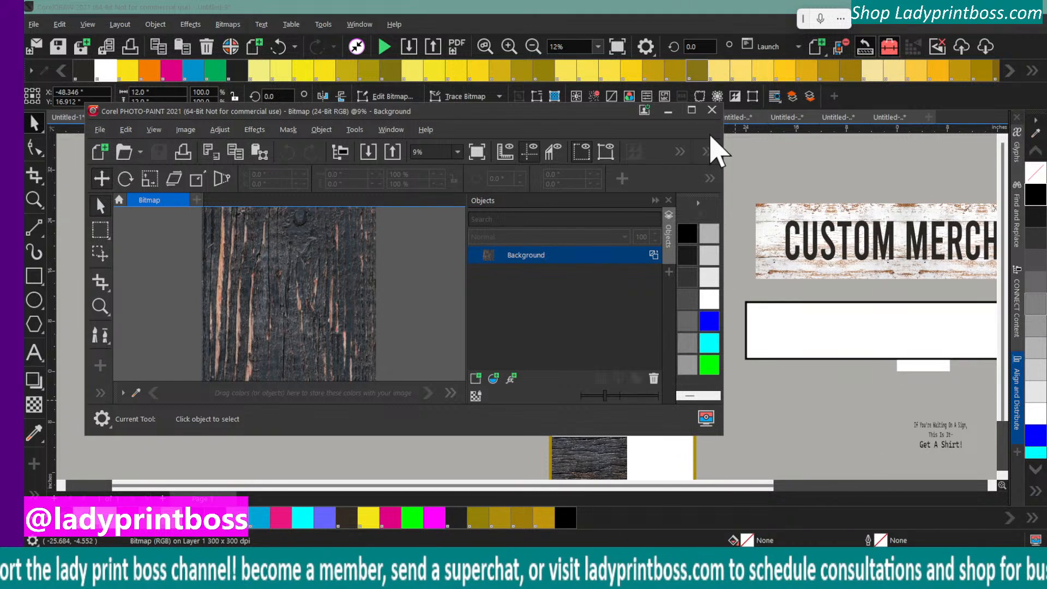
click(710, 111)
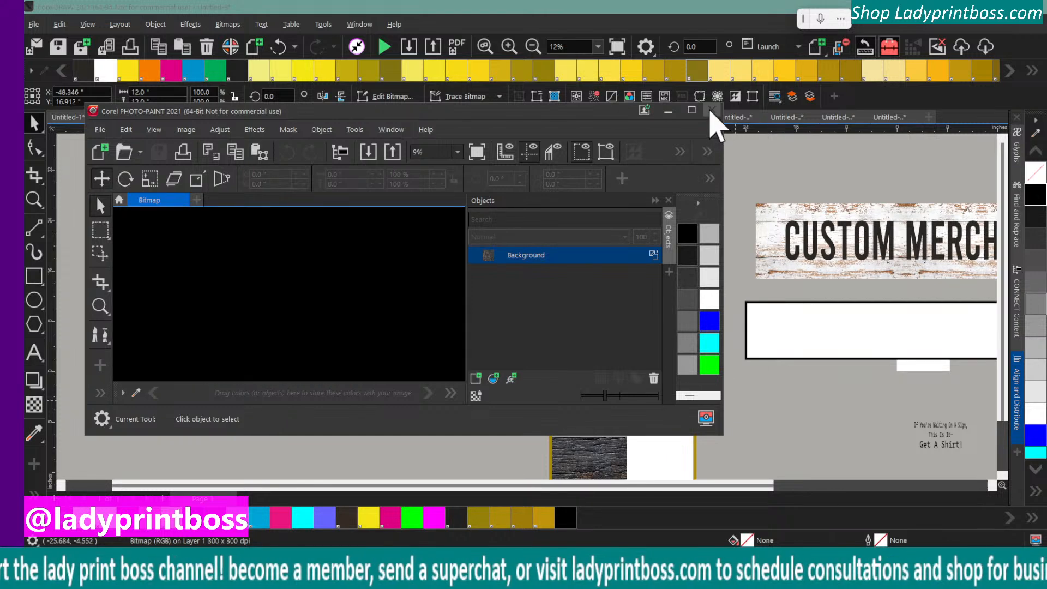
drag(584, 252, 433, 247)
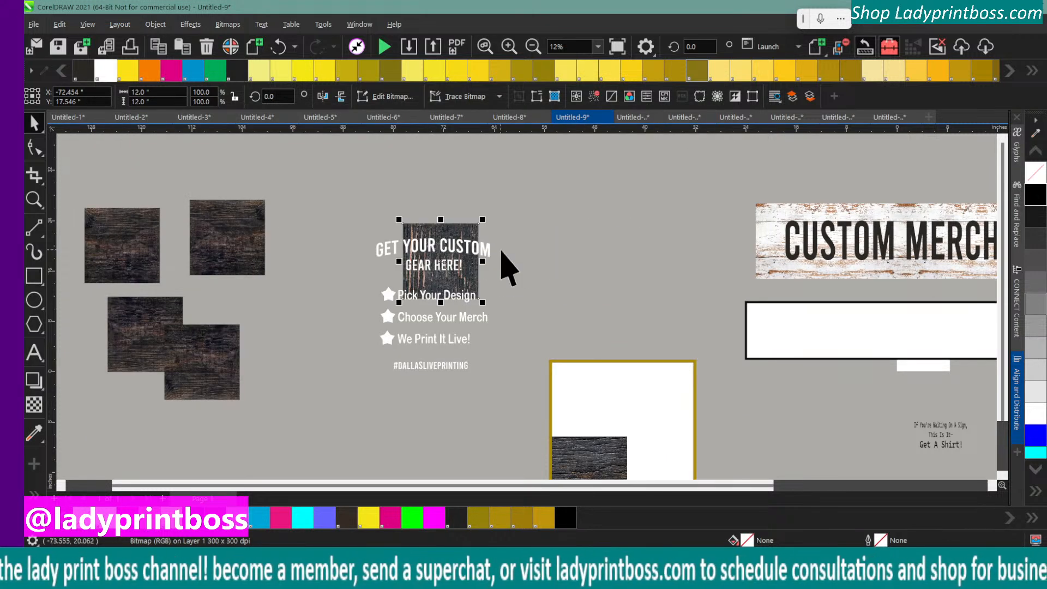
click(509, 48)
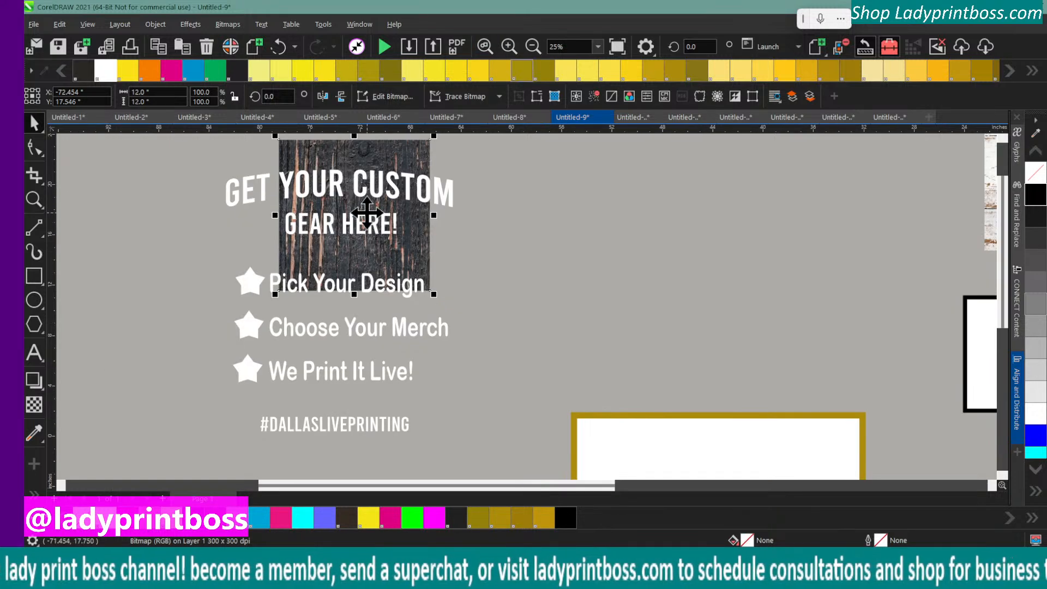
scroll(713, 370, up, 2)
scroll(714, 376, up, 1)
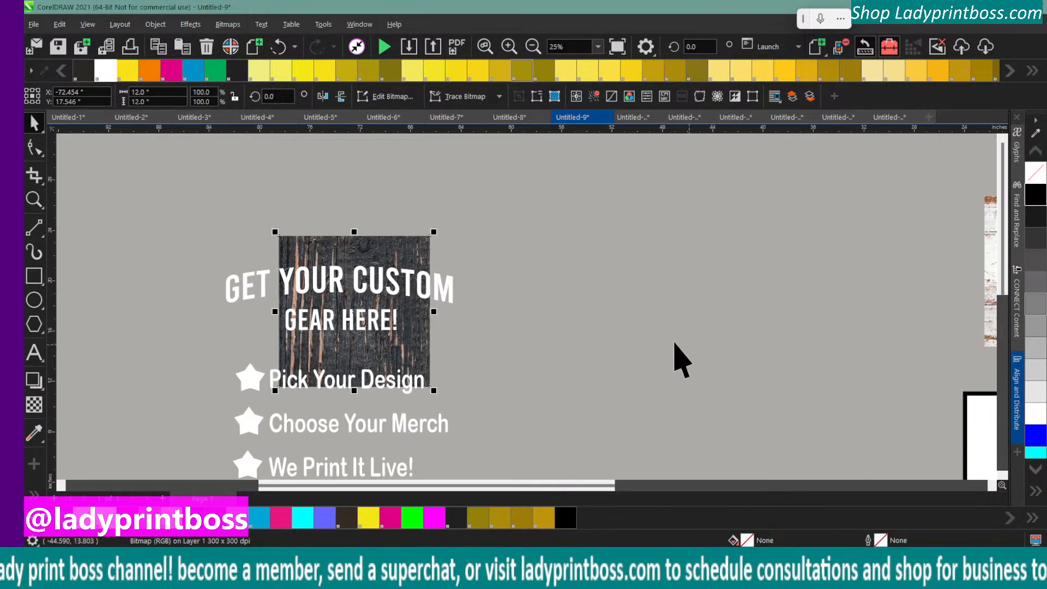
drag(318, 245, 521, 230)
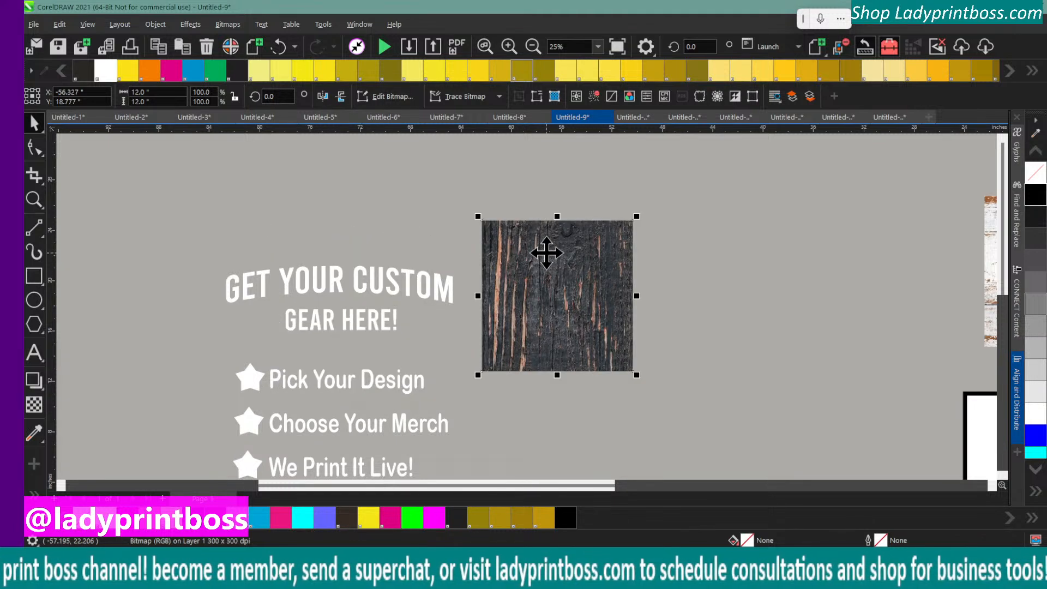
click(546, 233)
Move the vertical-grain wood tile to the upper left of the text group and delete the four spare dark wood tiles
click(532, 47)
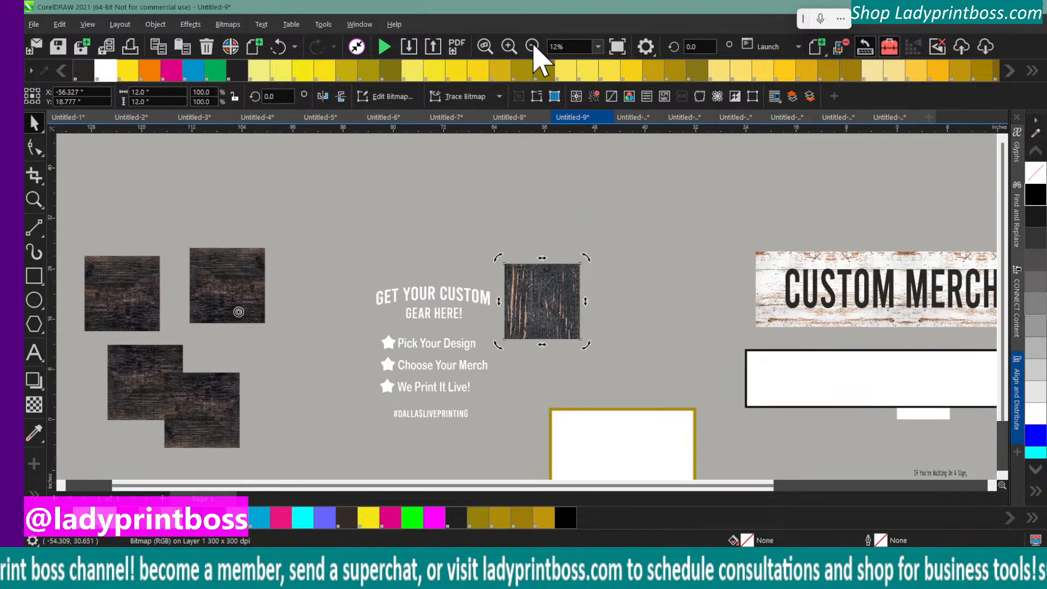
drag(558, 299, 345, 261)
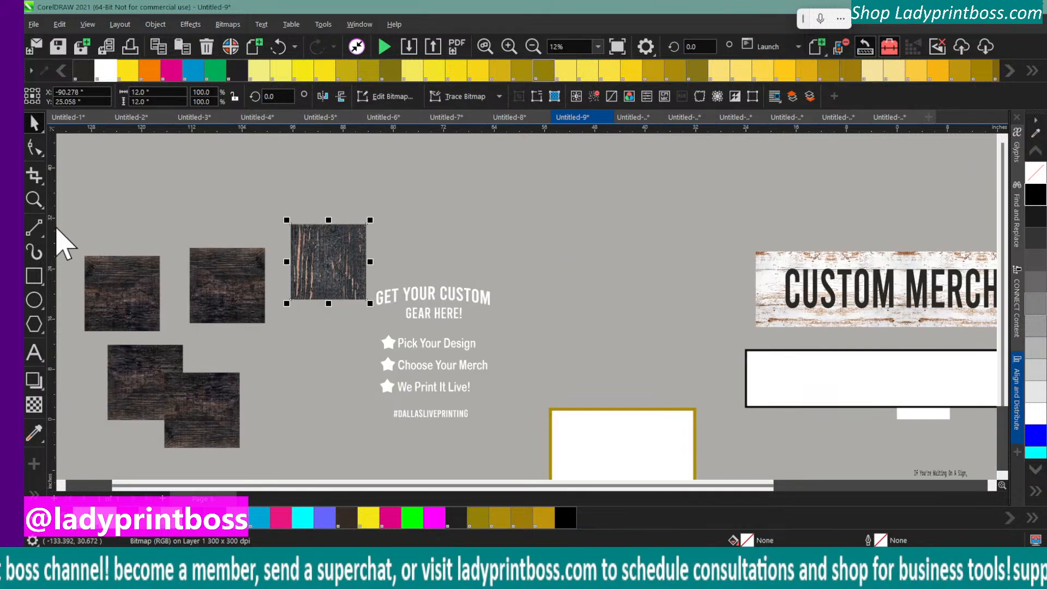
drag(74, 224, 266, 462)
key(Delete)
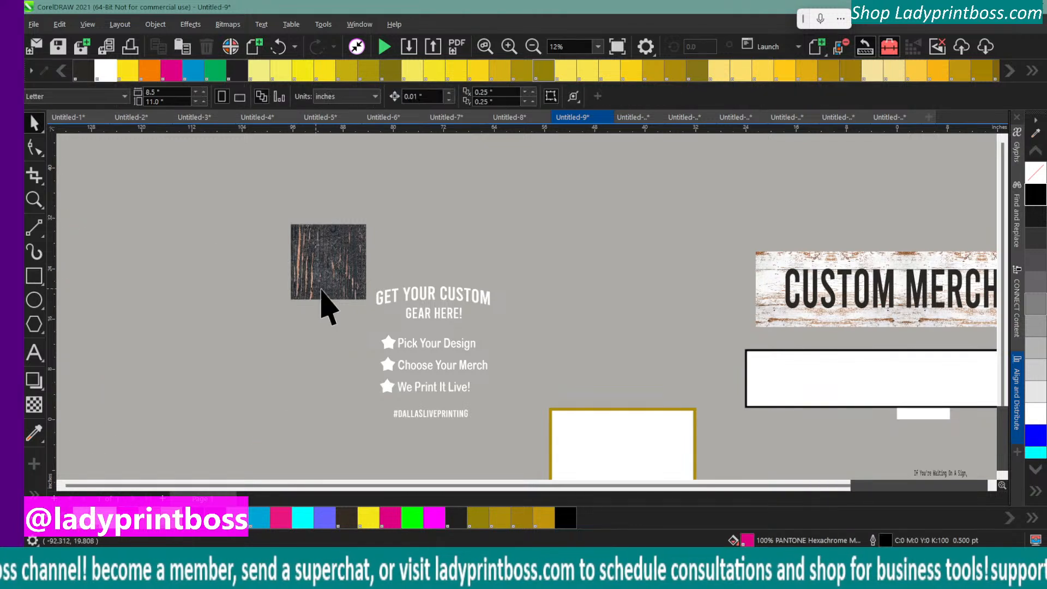
Duplicate the light wood background of the Custom Merch Bar banner and place the copy above the white text group
click(779, 272)
drag(778, 265, 646, 204)
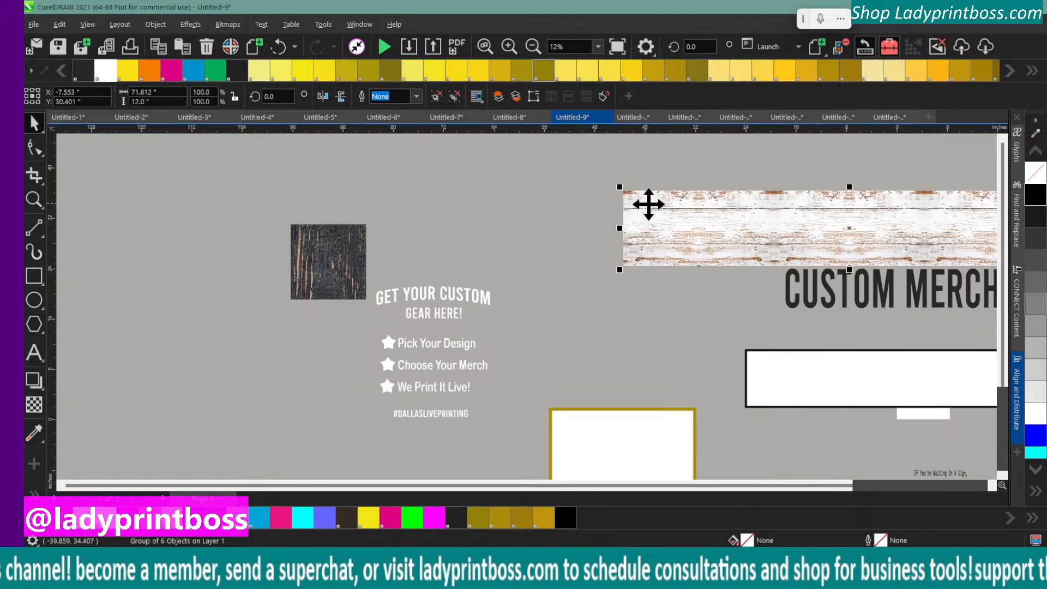
click(278, 46)
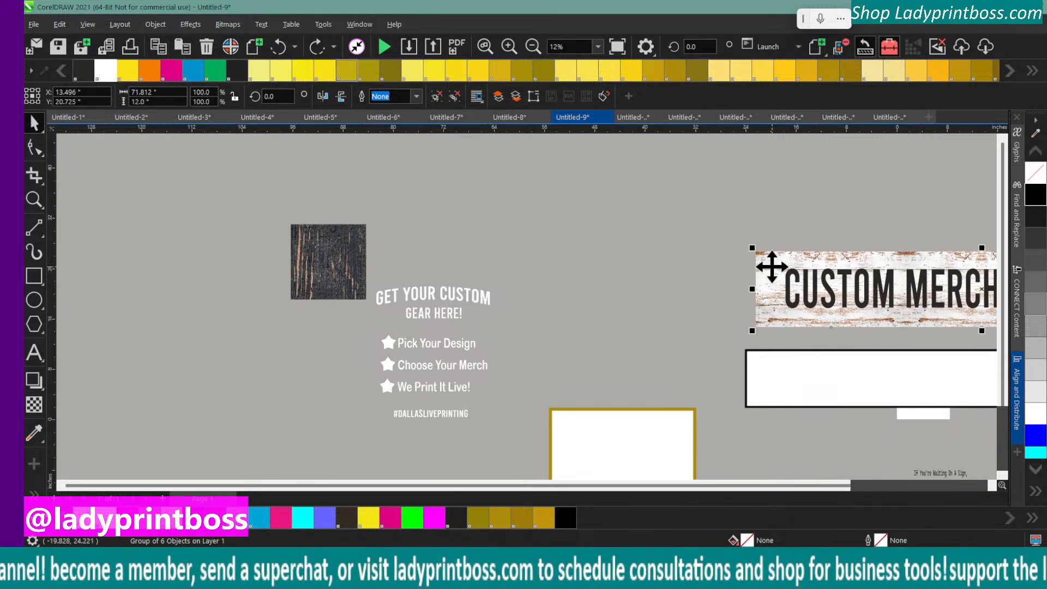
key(plus)
drag(770, 266, 341, 174)
Move the dark wood tile and the white text group away to clear the space below the plain light wood strip
drag(303, 278, 148, 282)
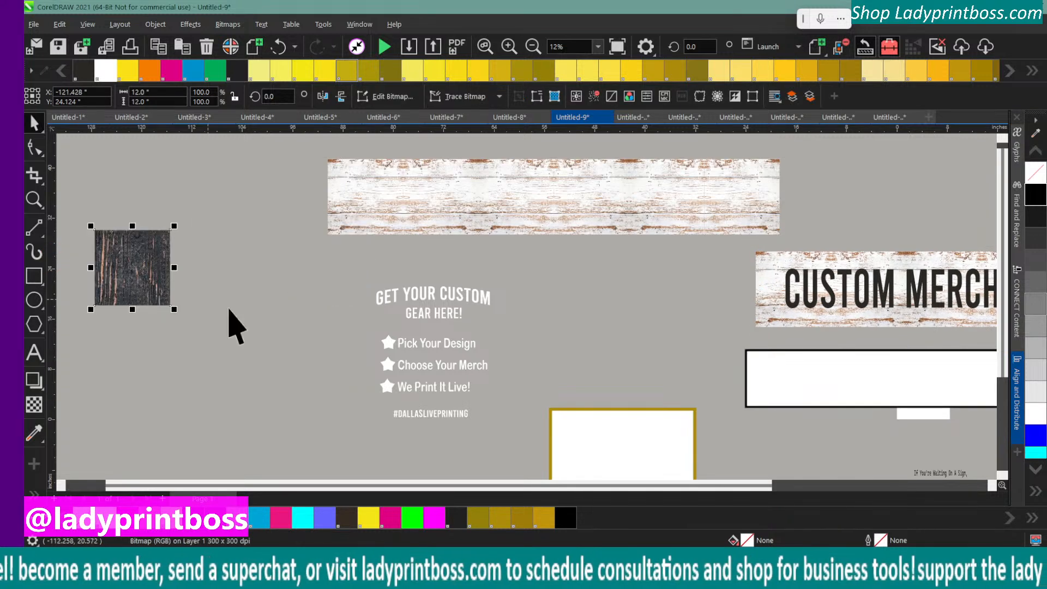
click(507, 226)
click(470, 360)
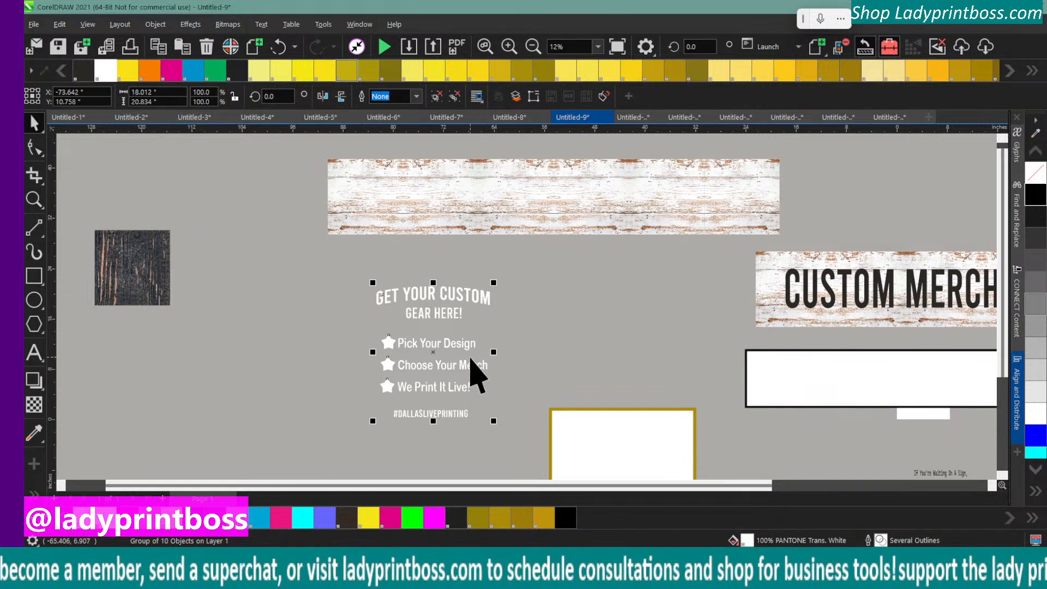
drag(435, 347, 195, 377)
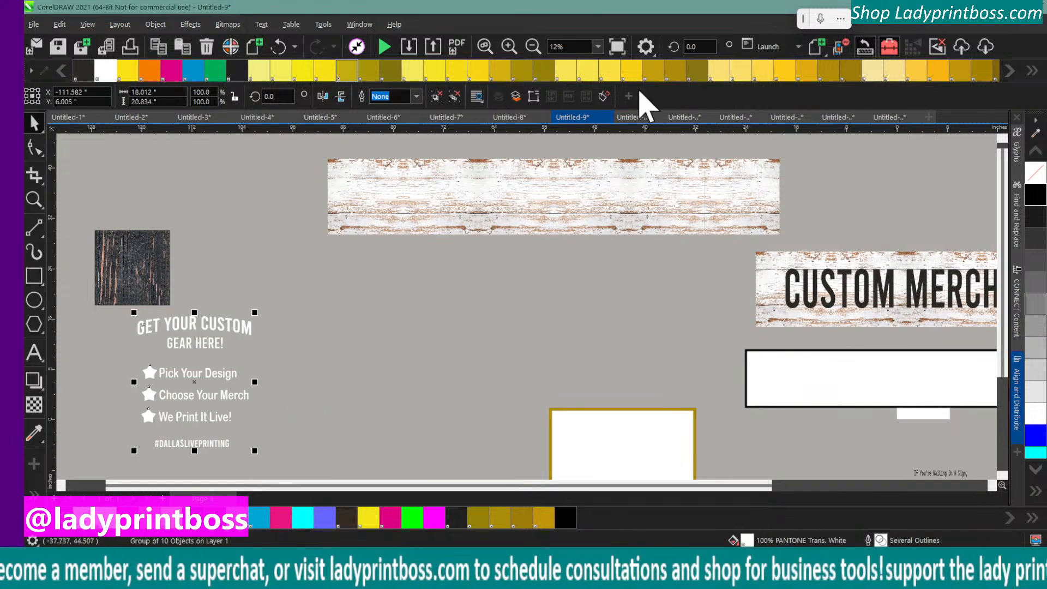
Move the Custom Merch Bar banner and the black-outlined rectangle up off the page, and delete the rectangle
click(532, 47)
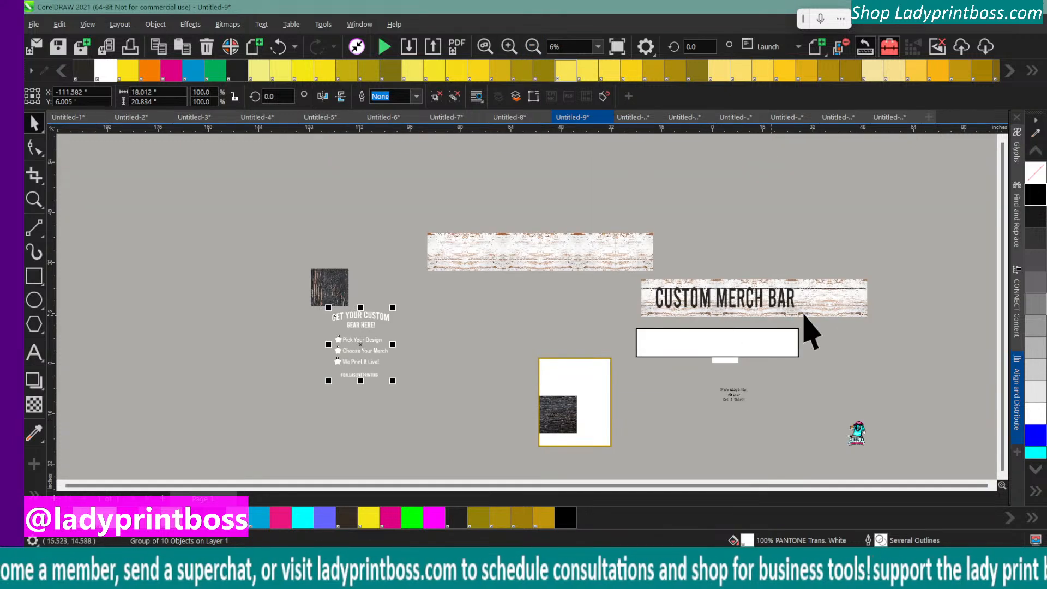
drag(853, 273, 625, 361)
drag(713, 294, 756, 178)
click(744, 224)
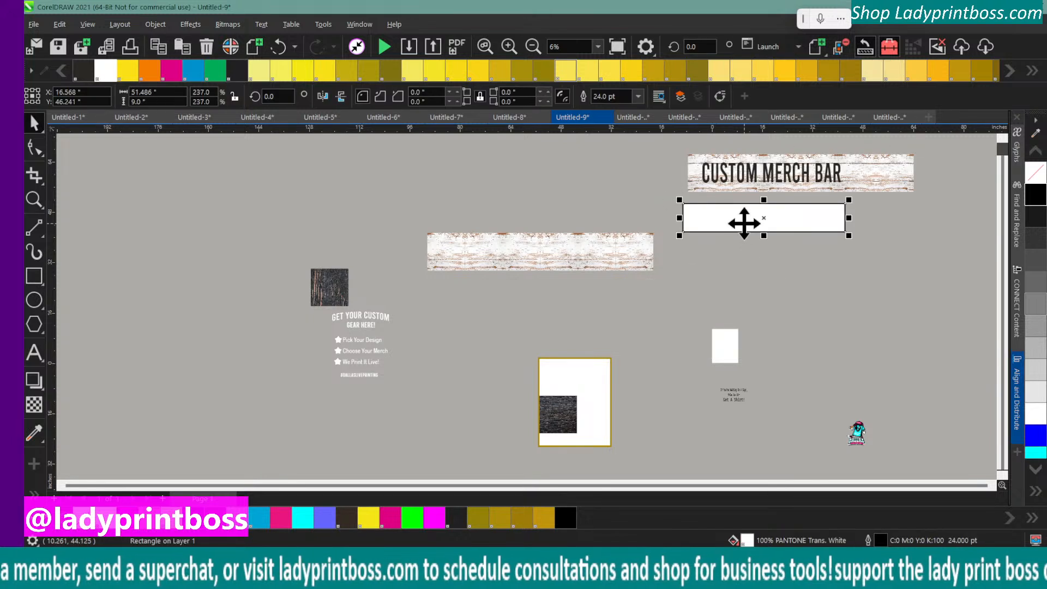
key(Delete)
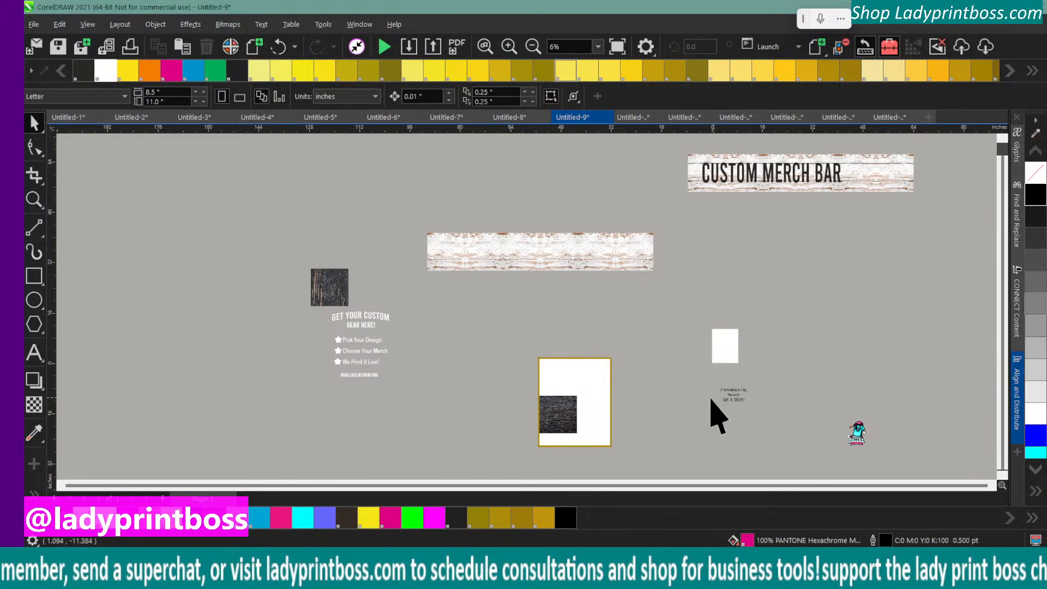
Move the vertical-grain dark wood tile farther away and ungroup the plain light wood strip
click(460, 251)
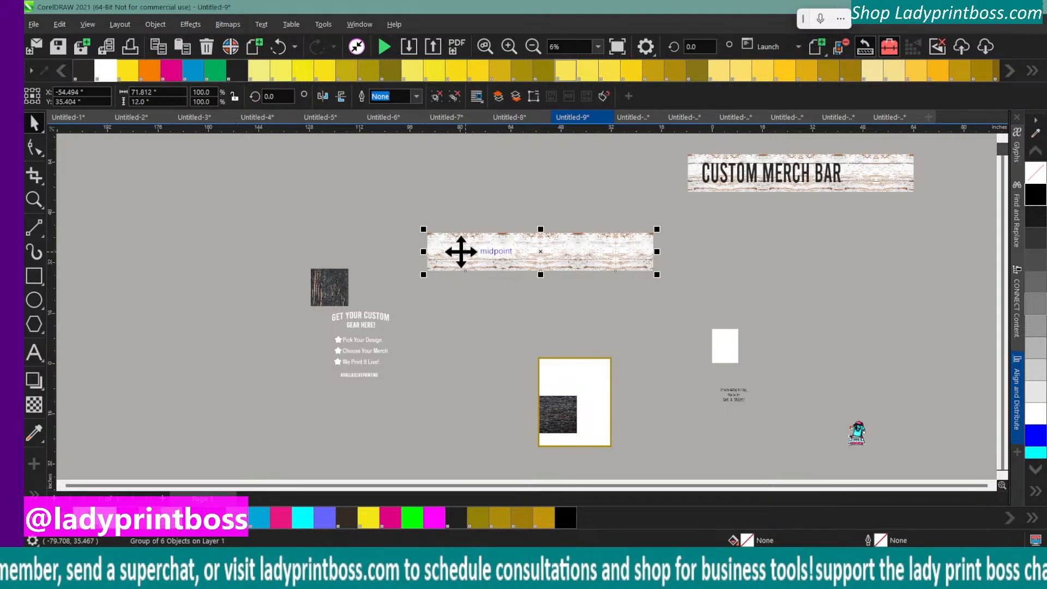
click(329, 284)
drag(330, 285, 218, 210)
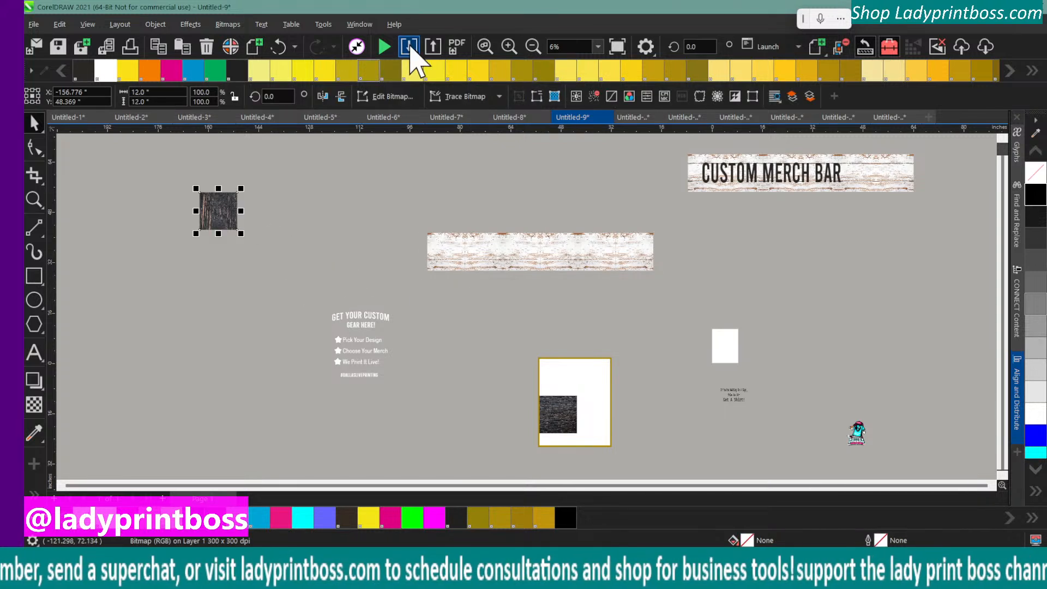
click(451, 248)
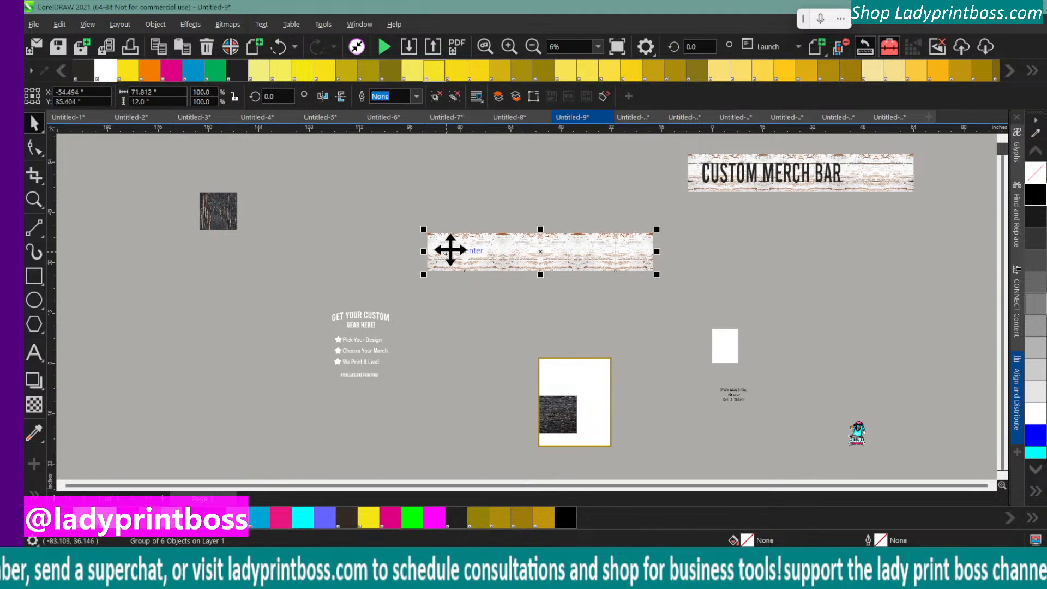
click(155, 24)
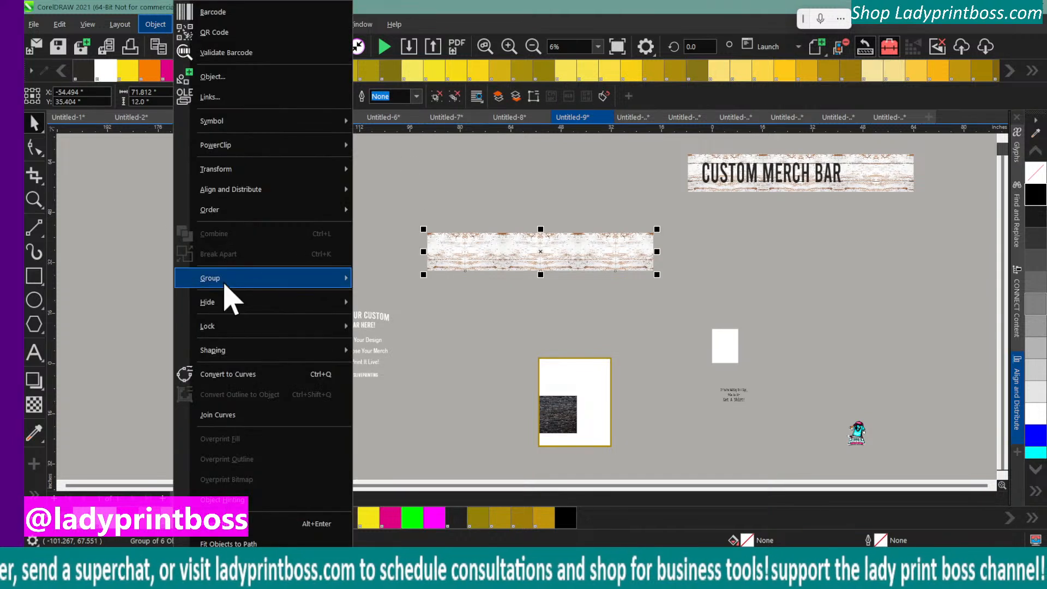
mouse_move(235, 278)
click(416, 305)
click(521, 375)
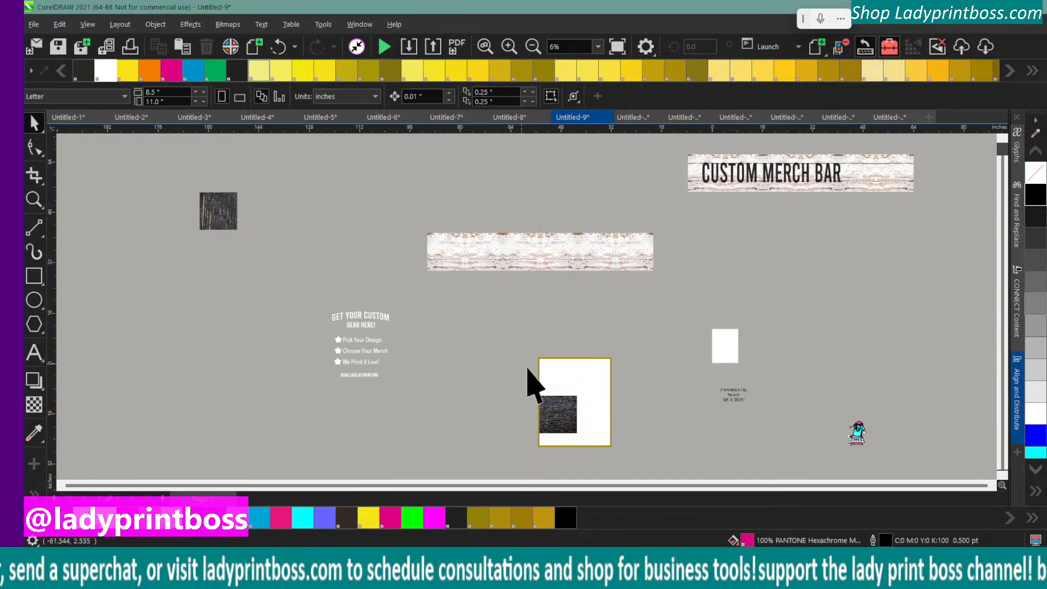
Move the horizontal-grain dark wood tile out of the gold-bordered frame and delete the frame
click(570, 432)
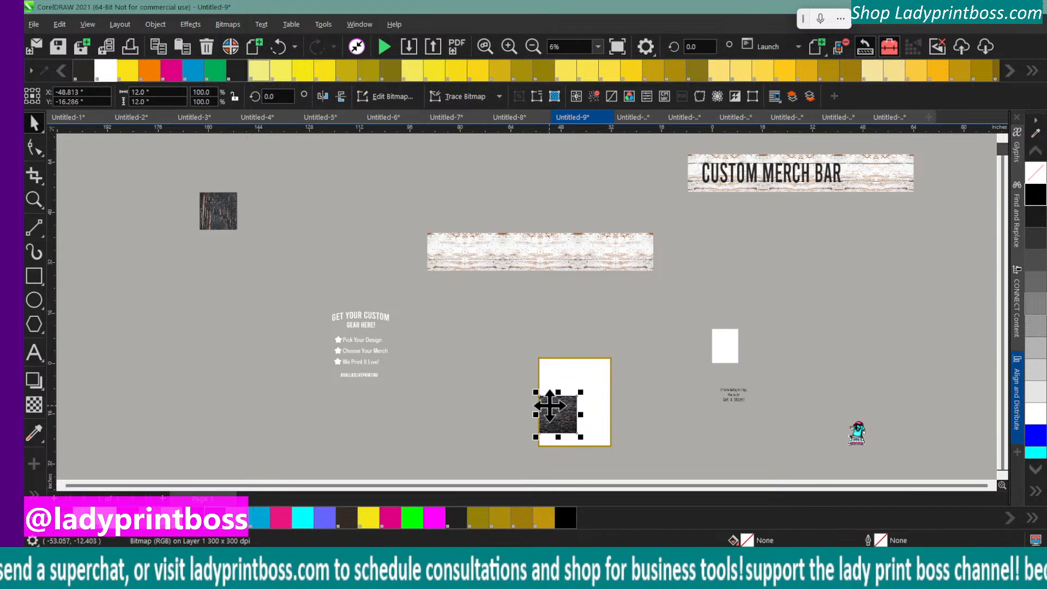
drag(549, 409, 105, 273)
click(574, 404)
drag(574, 404, 556, 355)
click(722, 351)
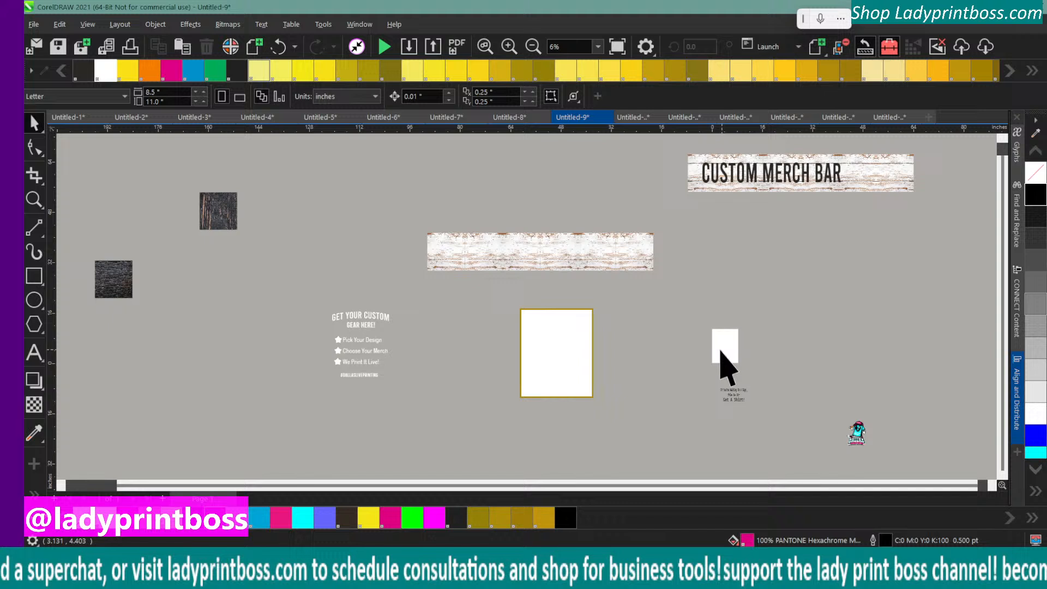
click(559, 358)
key(Delete)
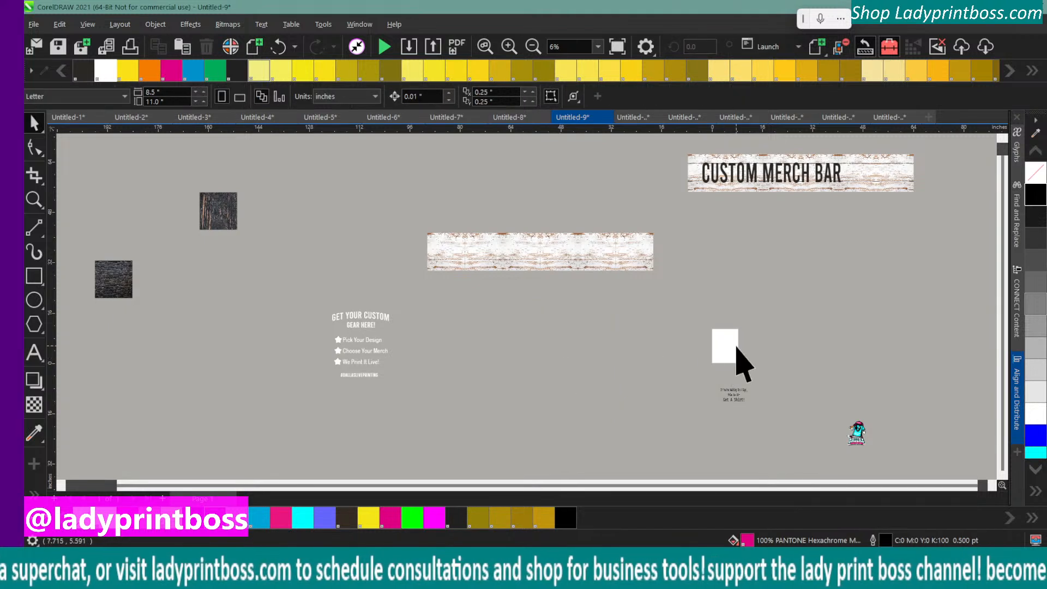
Move the white text group beside the page and delete both dark wood tiles and the small character graphic
click(378, 362)
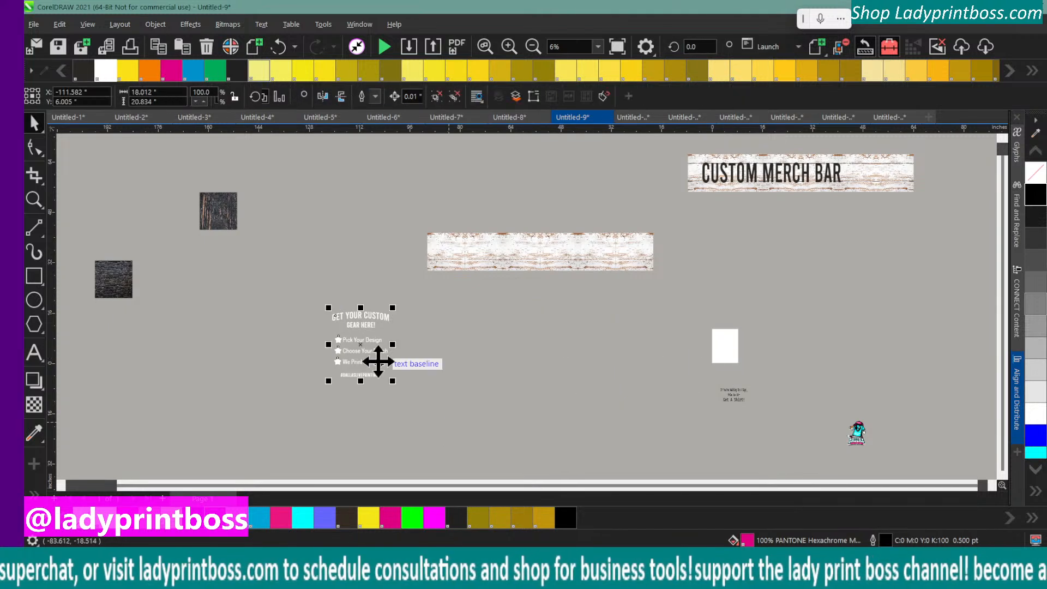
drag(358, 346, 644, 339)
click(217, 210)
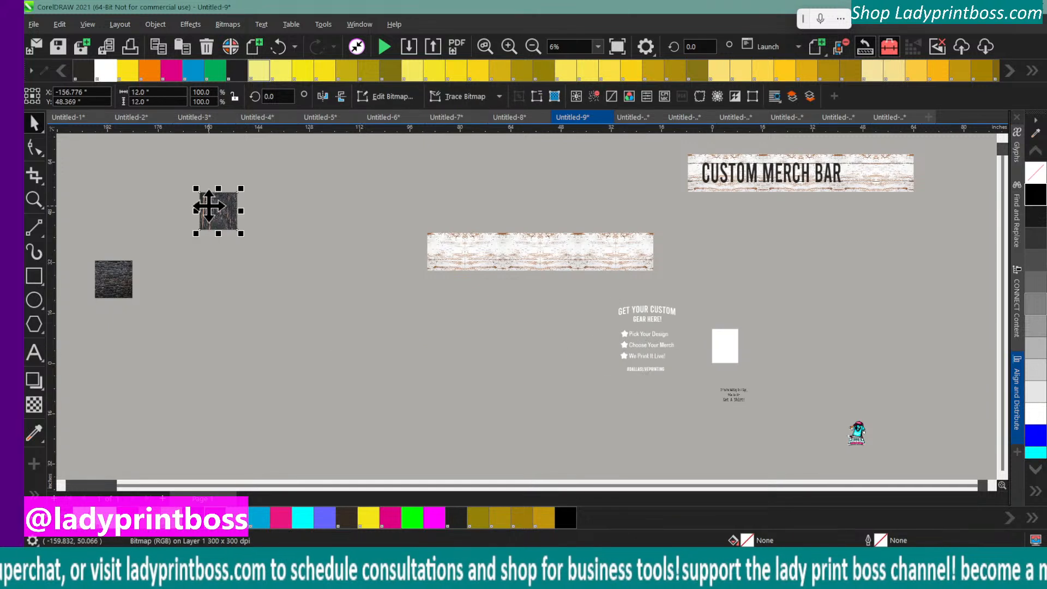
key(Delete)
click(115, 278)
key(Delete)
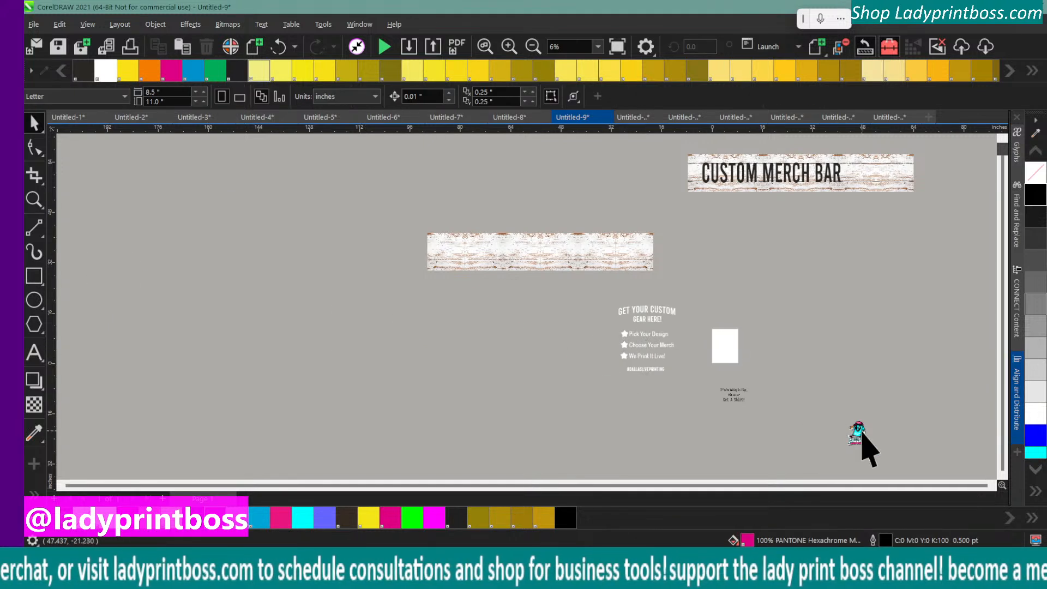
click(860, 431)
key(Delete)
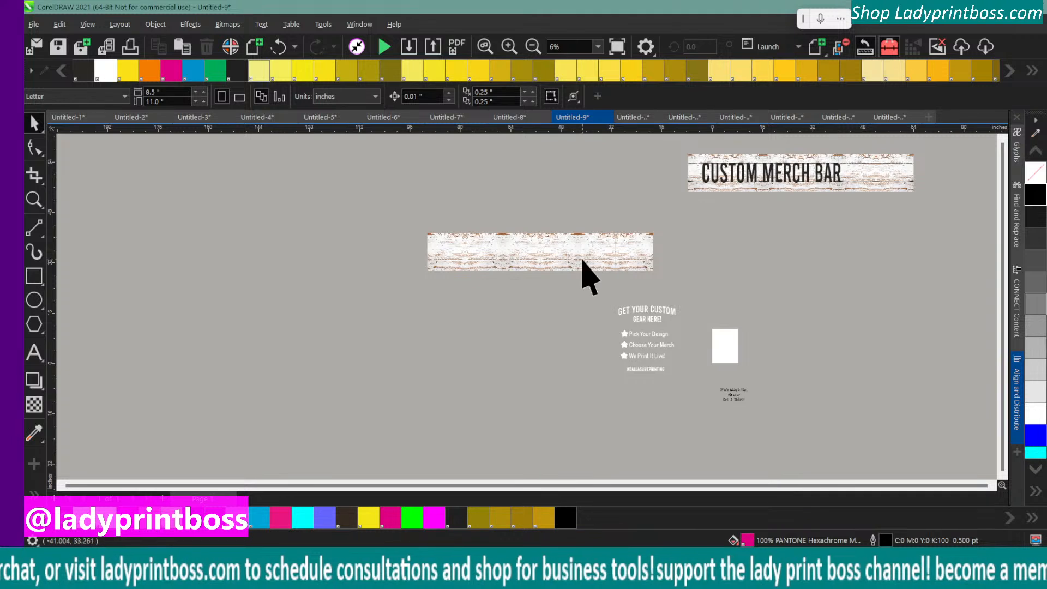
Shift one tile in the plain light wood strip sideways and move all six light wood tiles to just above the page
mouse_move(582, 261)
mouse_down()
mouse_move(544, 251)
mouse_move(550, 257)
mouse_up()
mouse_move(311, 196)
mouse_down()
mouse_move(446, 217)
mouse_move(714, 289)
mouse_up()
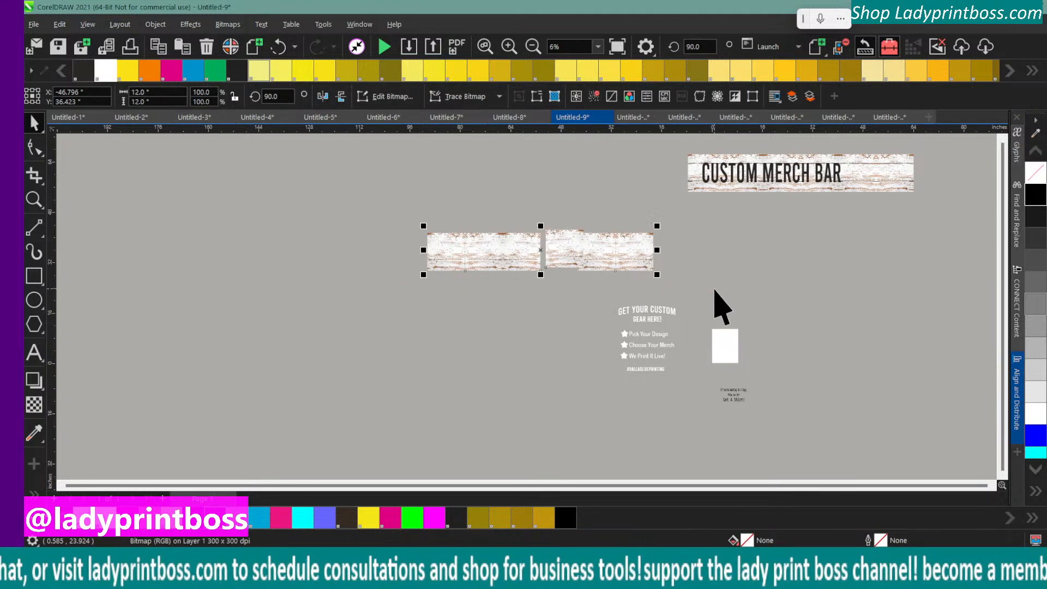
drag(561, 255, 711, 267)
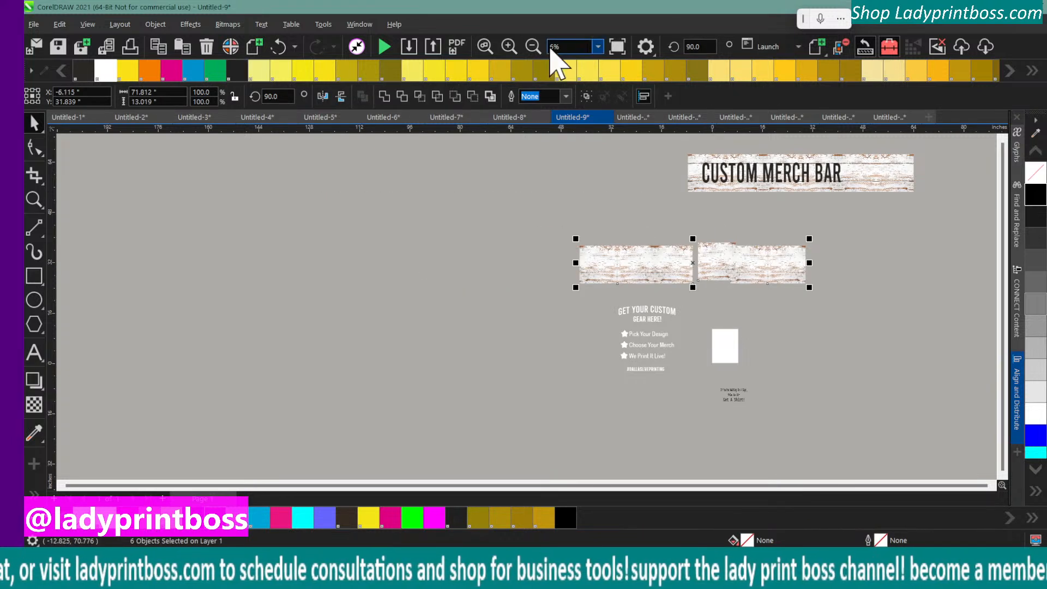
Set the page size to 22 inches wide by 28 inches high
click(598, 46)
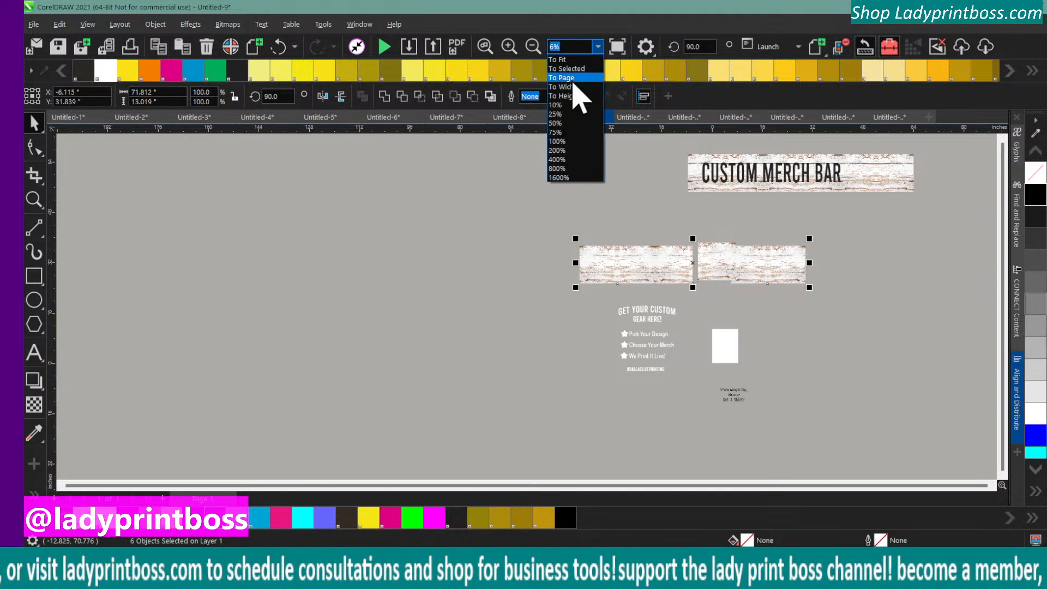
click(579, 91)
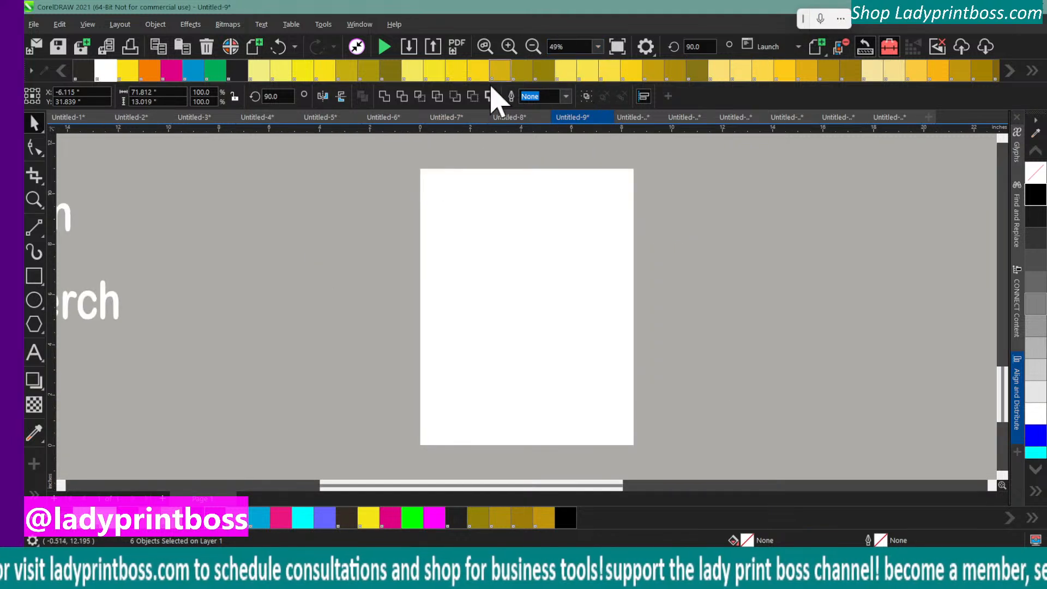
mouse_move(468, 493)
mouse_down()
mouse_move(343, 509)
mouse_move(479, 484)
mouse_move(452, 485)
mouse_up()
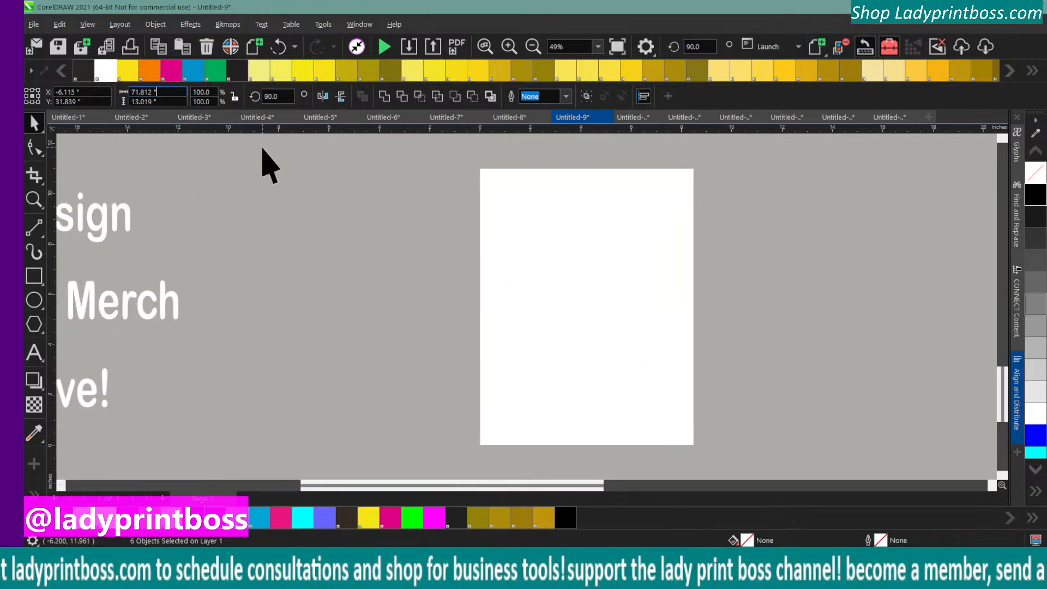
click(586, 280)
click(174, 93)
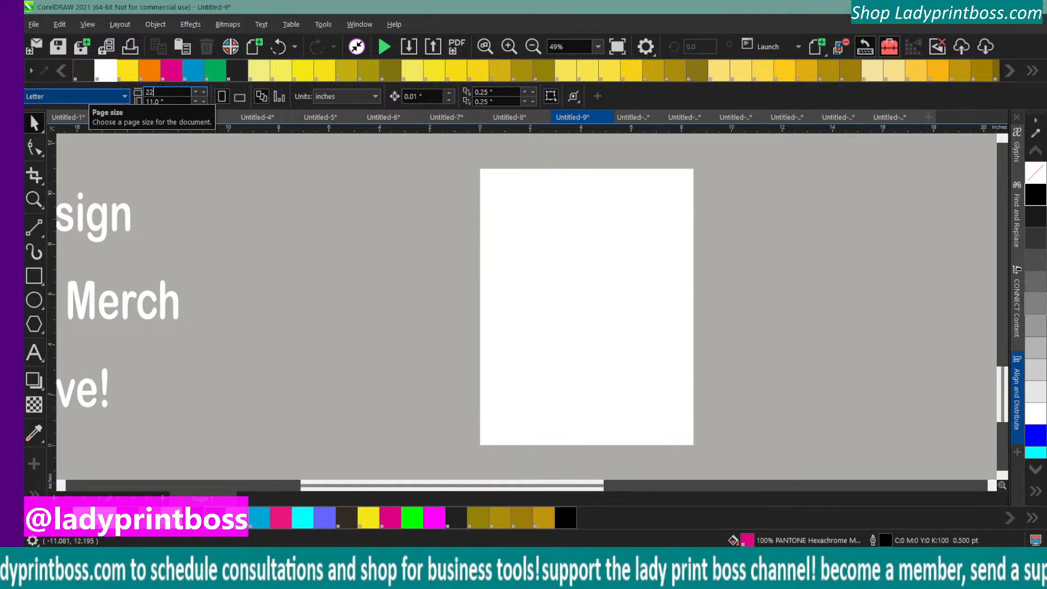
click(155, 93)
click(170, 102)
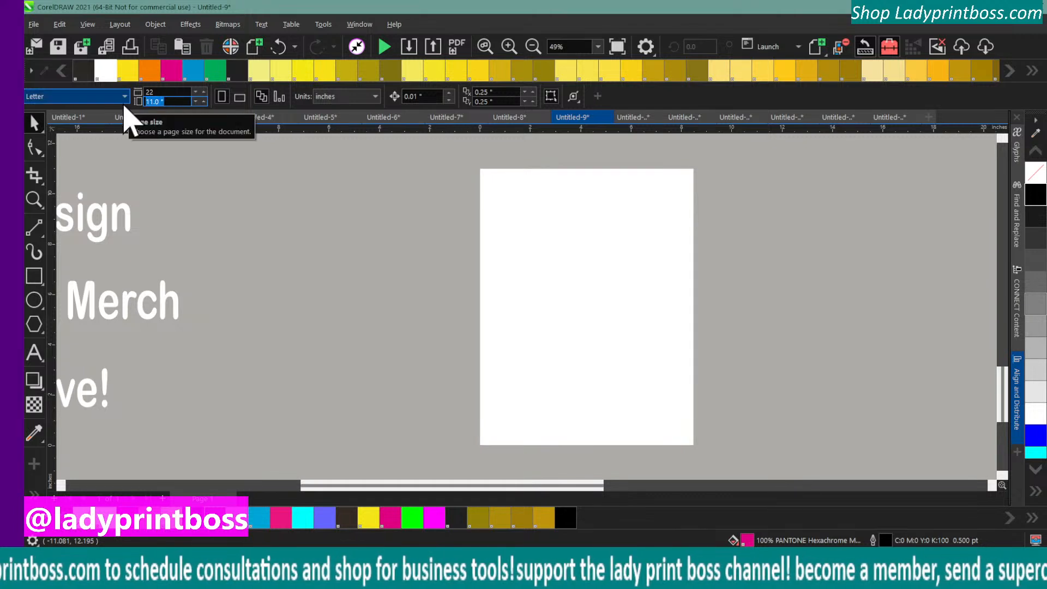
key(Return)
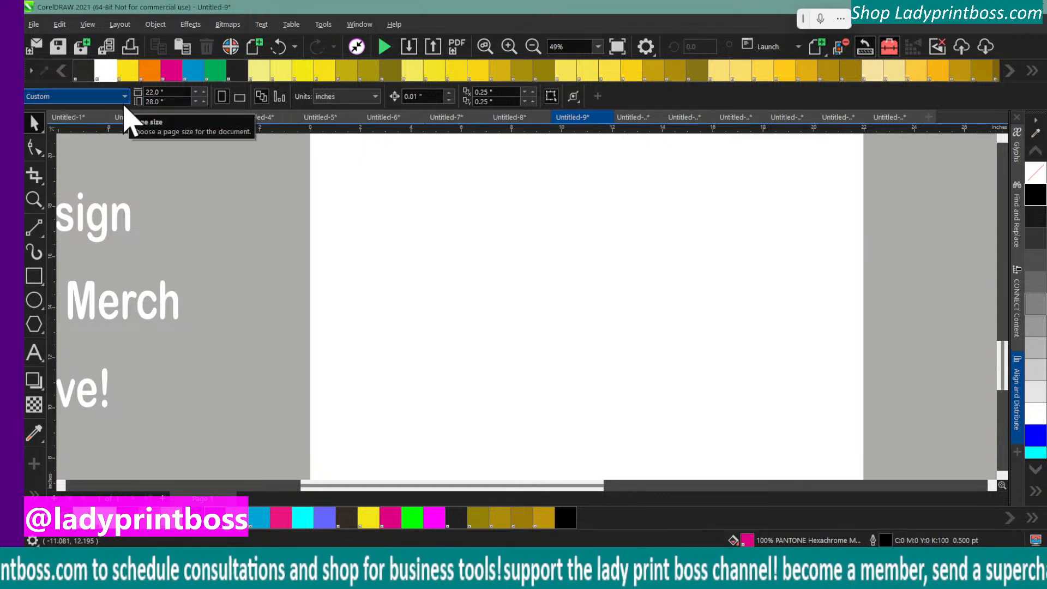
Pull the rightmost light wood tile out beside the page and move the two leftmost tiles over the upper part of the page
click(532, 46)
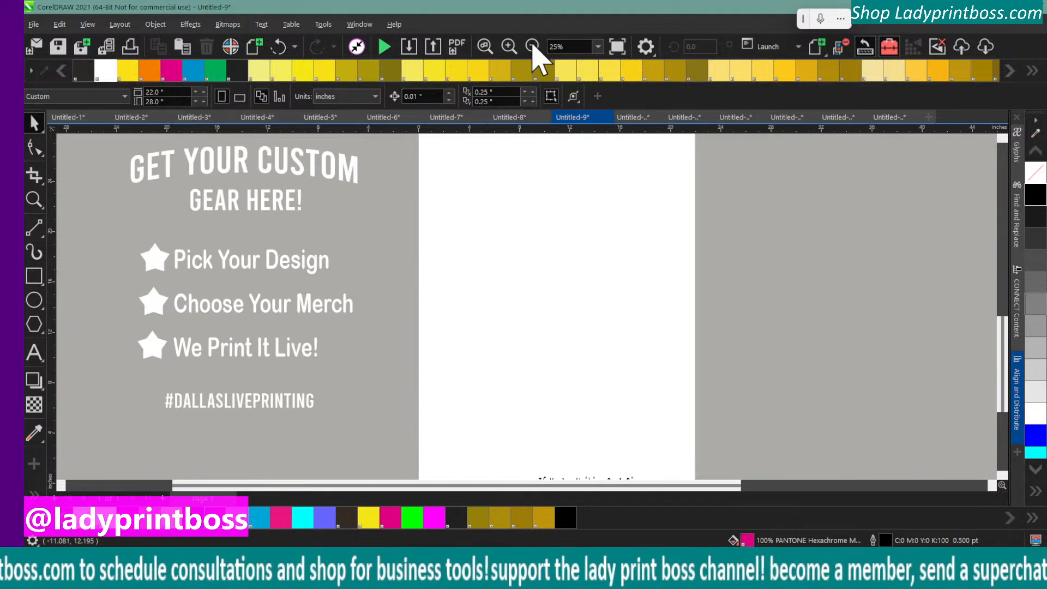
click(532, 47)
click(648, 170)
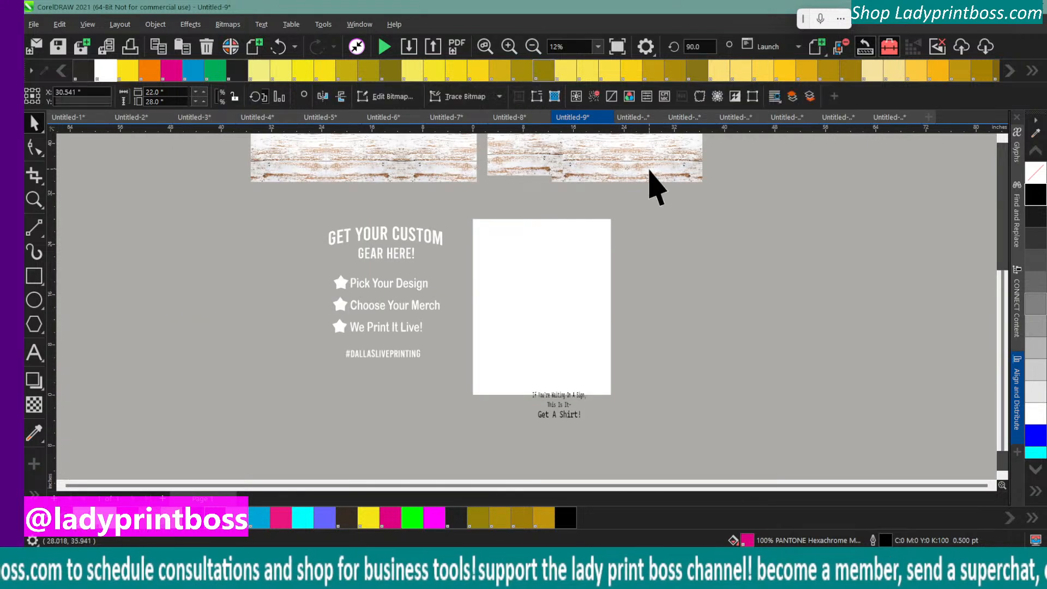
drag(649, 159, 694, 271)
scroll(682, 327, up, 1)
scroll(686, 338, up, 1)
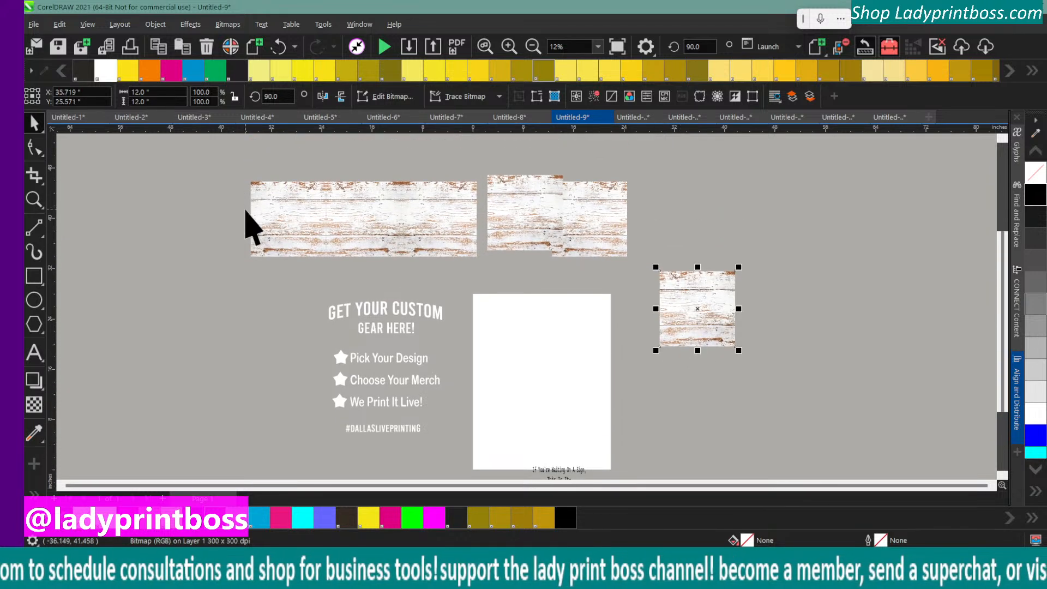
drag(228, 161, 427, 275)
drag(322, 222, 545, 334)
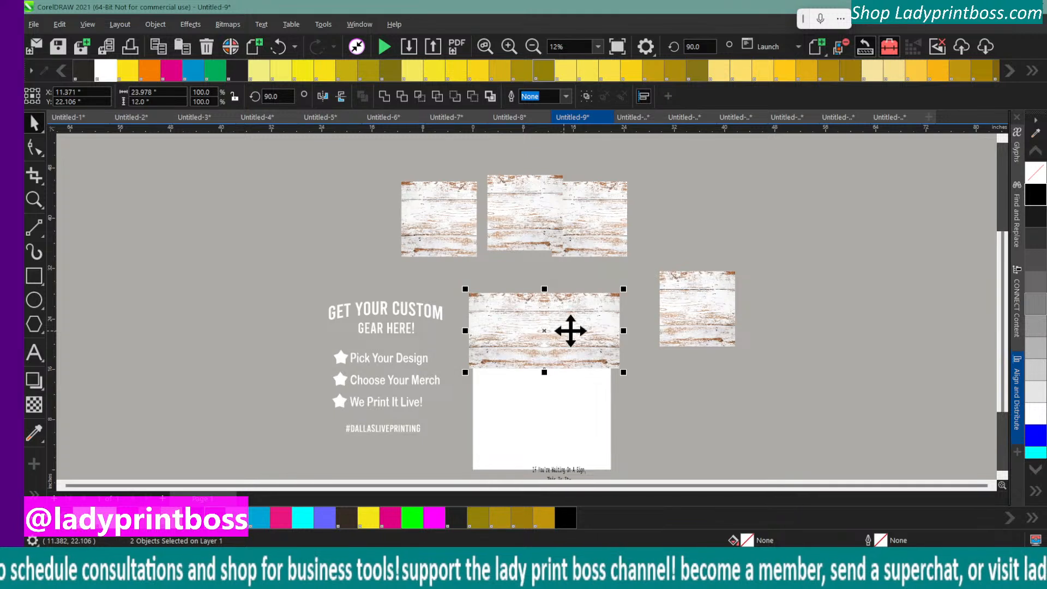
Return the separated light wood tile to the leftover ones above the page and delete all four
click(717, 332)
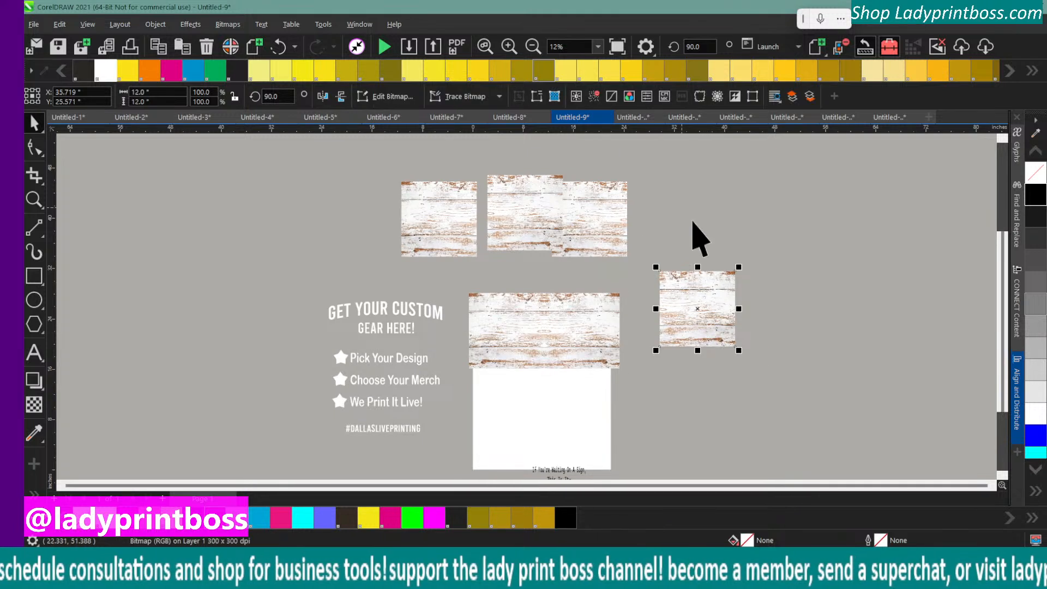
drag(701, 306, 666, 209)
drag(731, 154, 374, 225)
key(Delete)
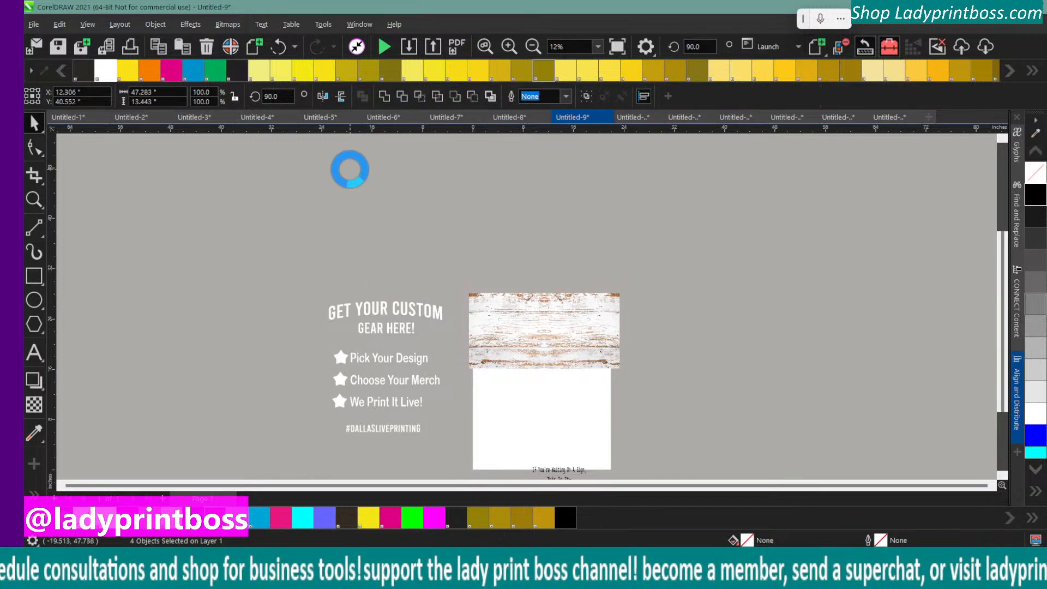
click(509, 47)
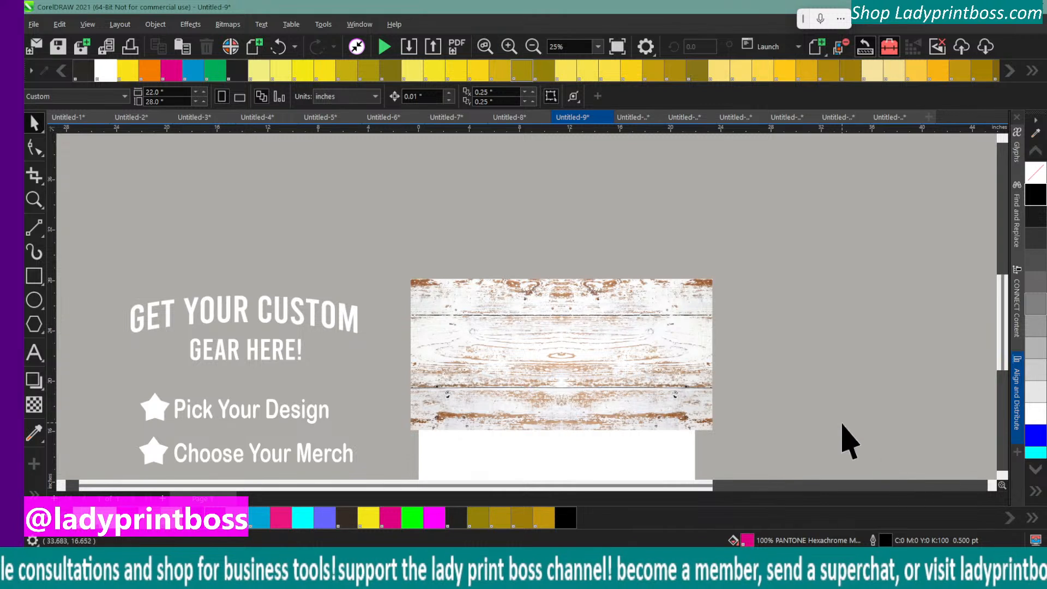
scroll(842, 437, down, 2)
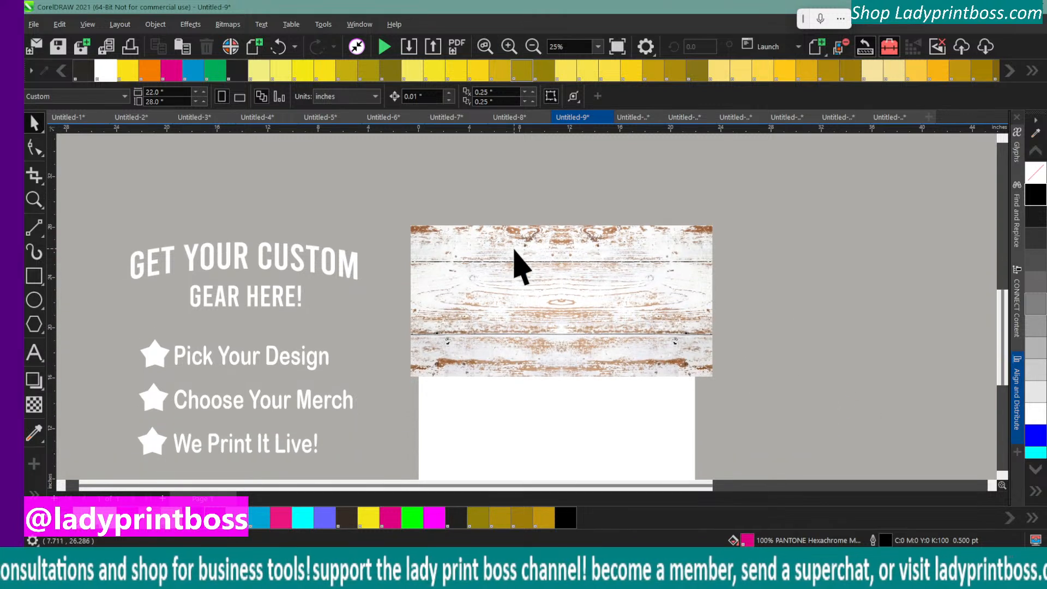
click(485, 252)
drag(485, 255, 427, 259)
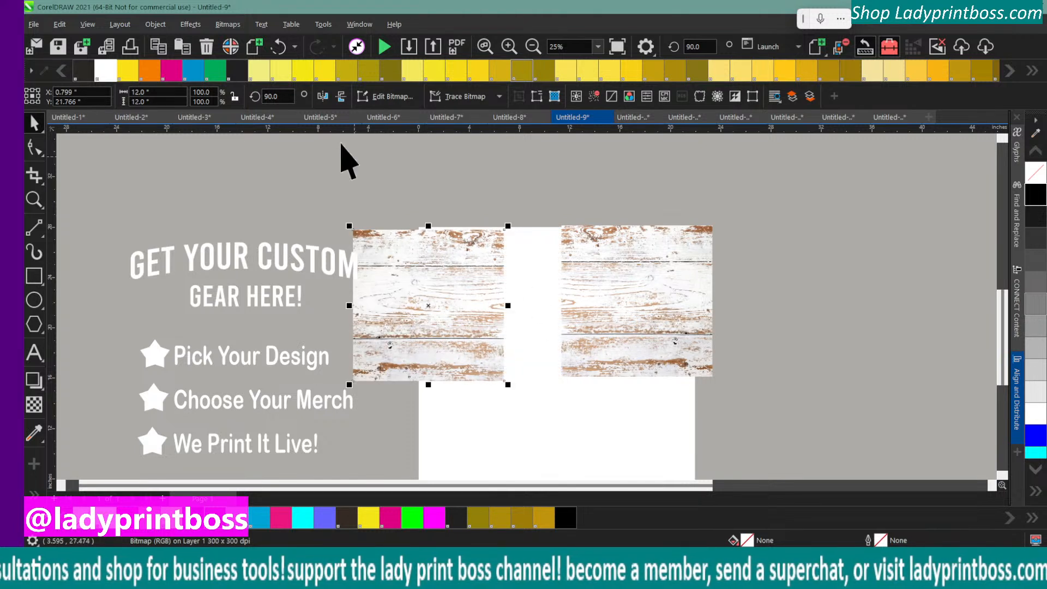
click(277, 47)
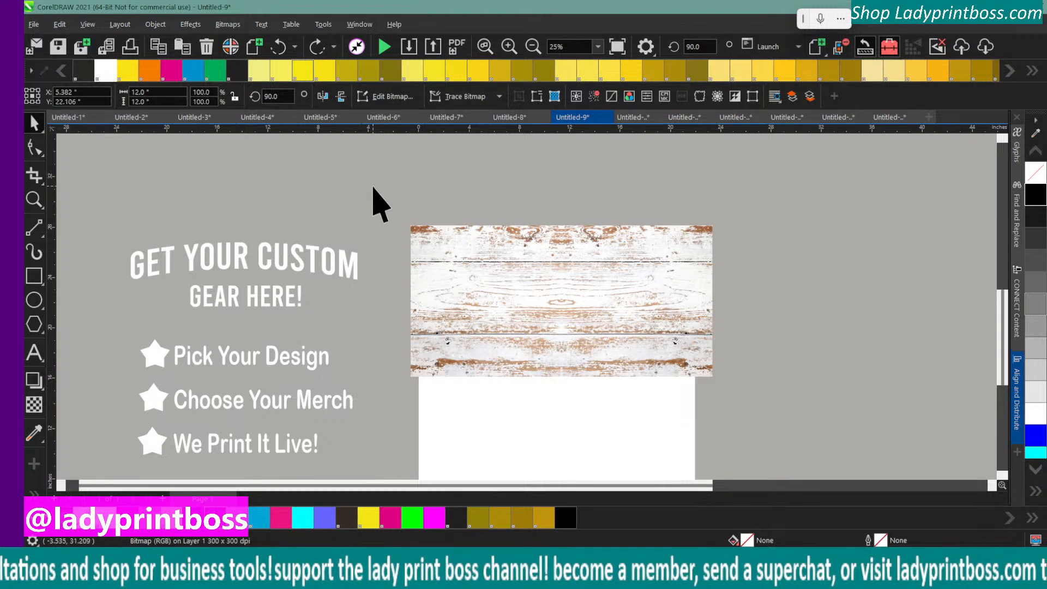
Group the two adjoining light wood tiles into one panel
click(391, 199)
drag(799, 402, 796, 402)
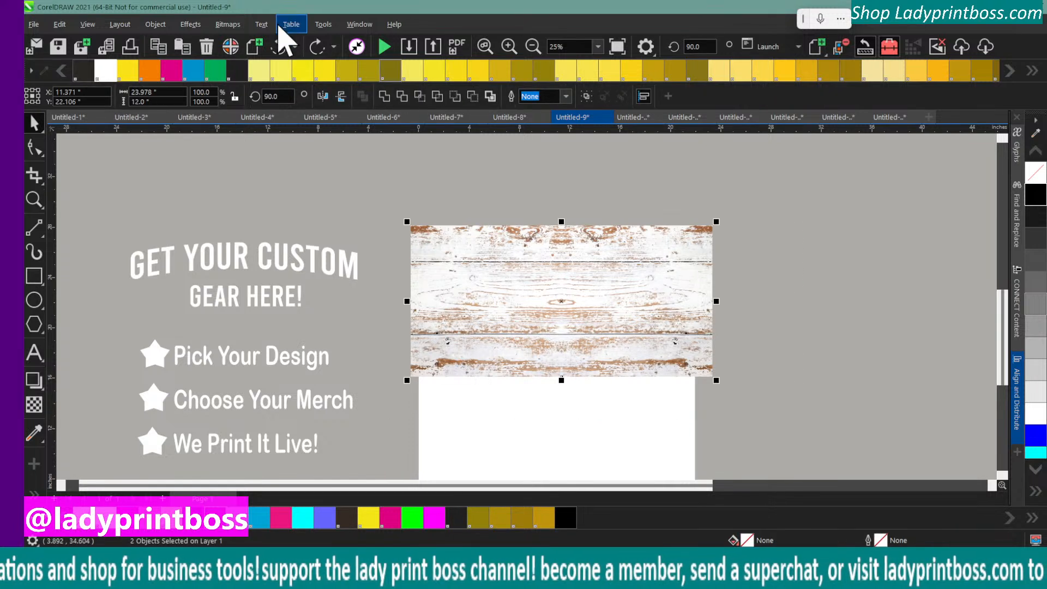
key(ctrl+g)
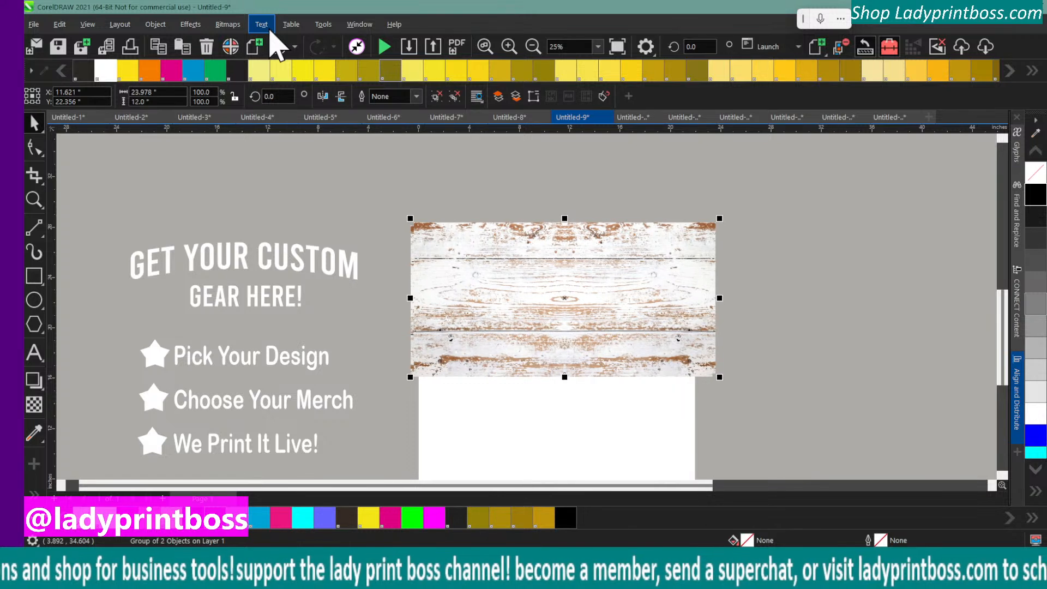
Duplicate the grouped wood panel directly below the original and mirror the copy vertically
drag(601, 283, 605, 444)
scroll(659, 374, down, 1)
drag(502, 371, 505, 379)
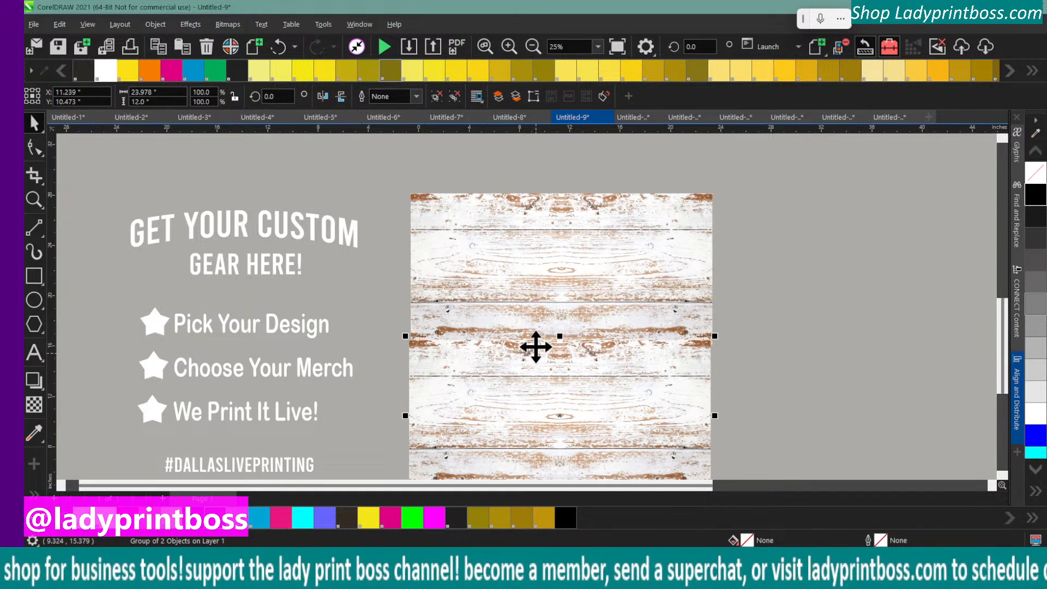
click(341, 96)
click(750, 350)
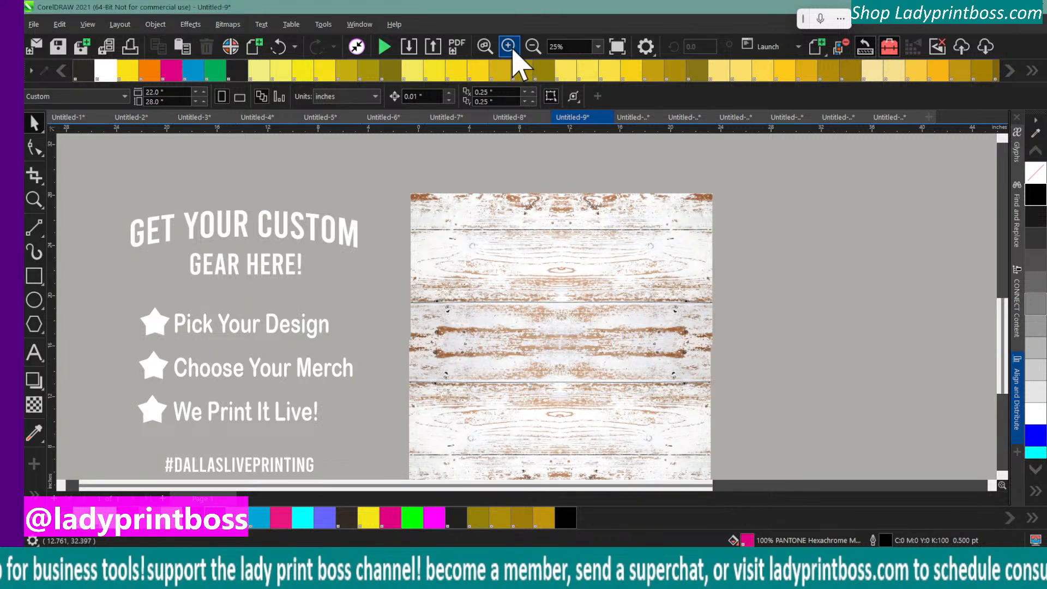
Shift and nudge the lower wood panel so its edges and plank pattern meet the upper panel
click(510, 47)
scroll(667, 377, down, 4)
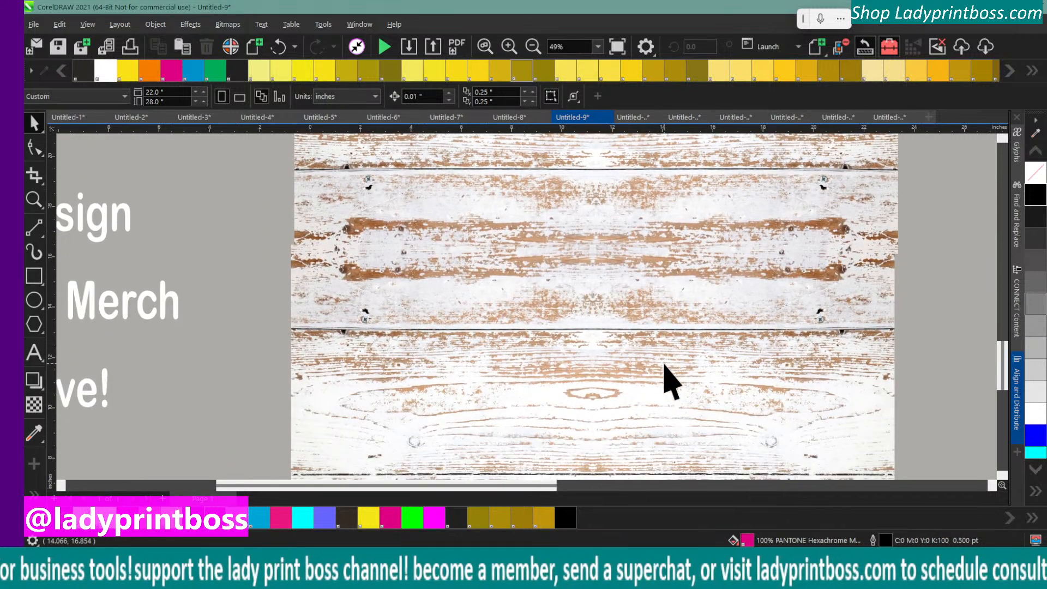
click(528, 292)
drag(480, 290, 506, 281)
key(Up)
key(Up)
key(Up)
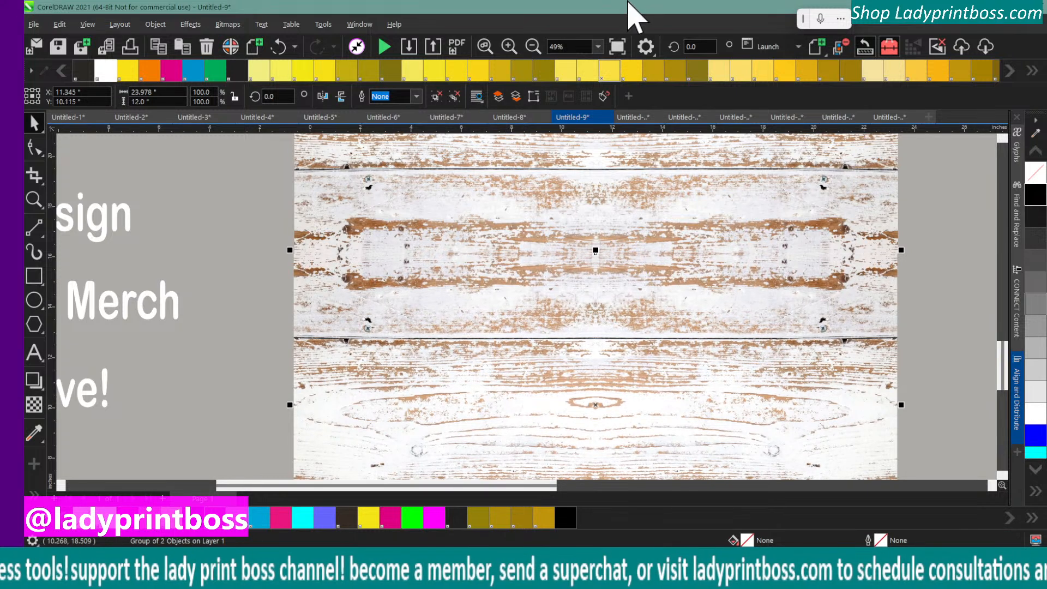
Align the upper and lower wood panels to each other by their horizontal centers
click(532, 47)
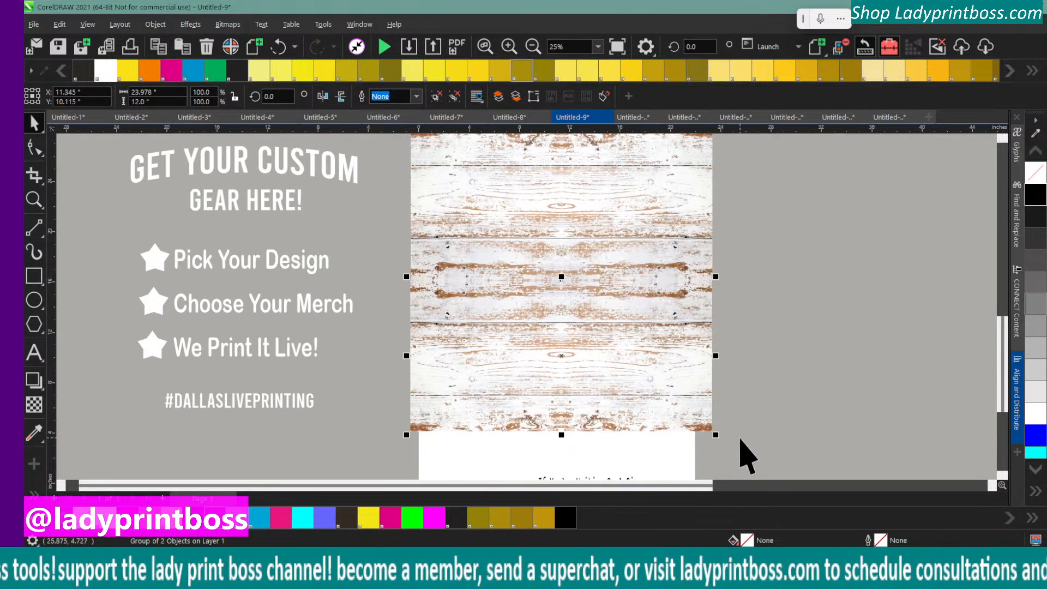
drag(747, 437, 386, 181)
scroll(385, 181, up, 3)
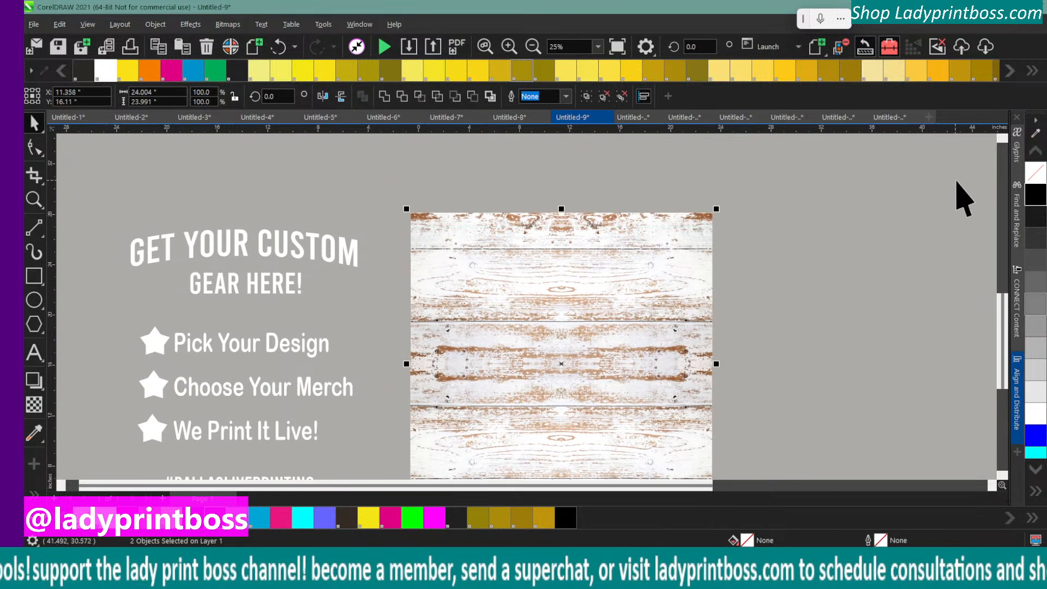
click(1016, 398)
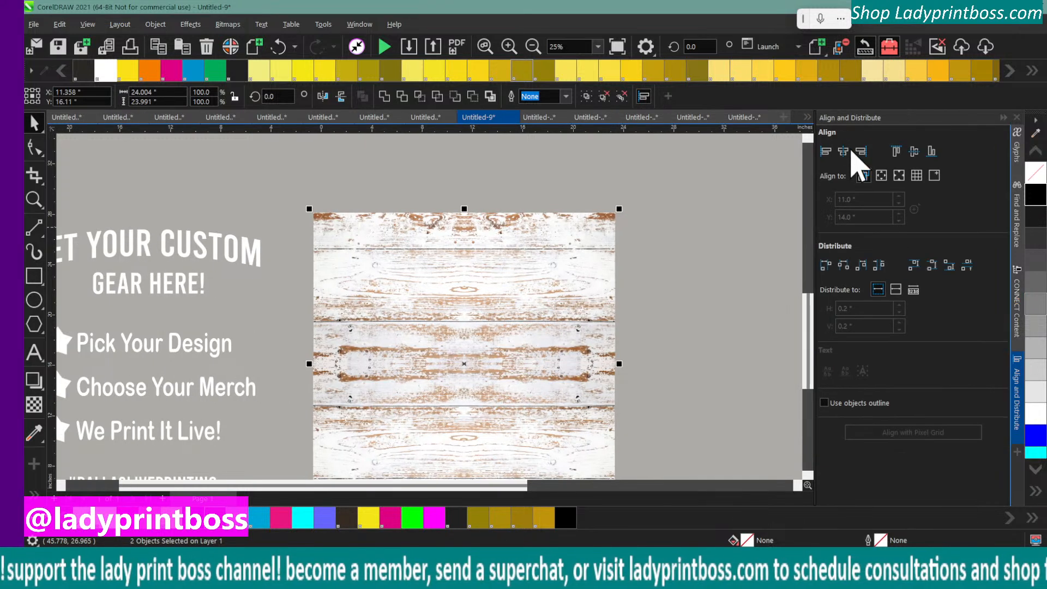
click(849, 152)
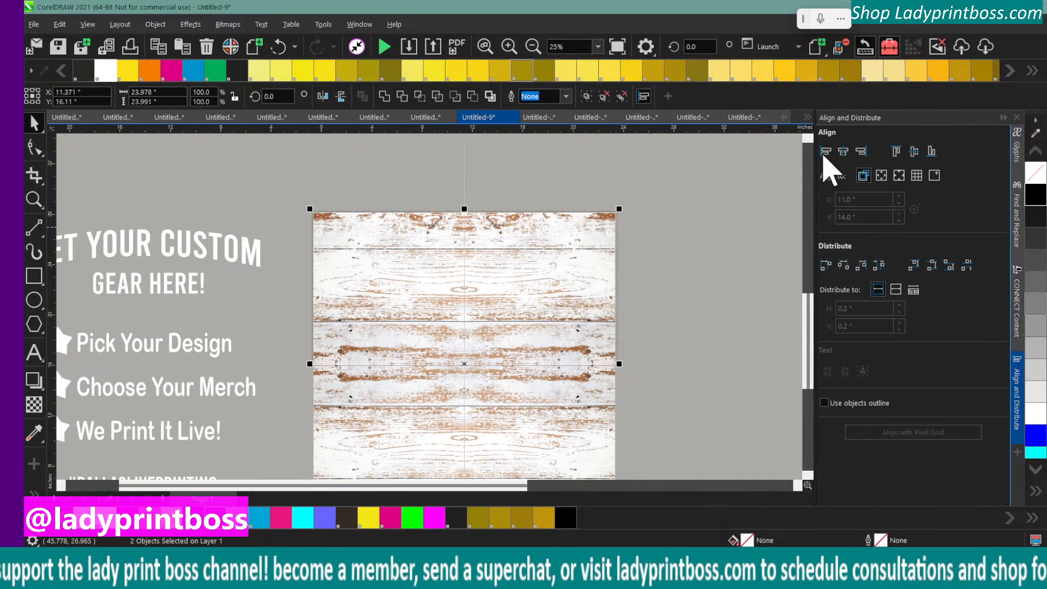
click(714, 303)
Recolor the white "Get Your Custom Gear Here!" text group black
scroll(714, 294, down, 2)
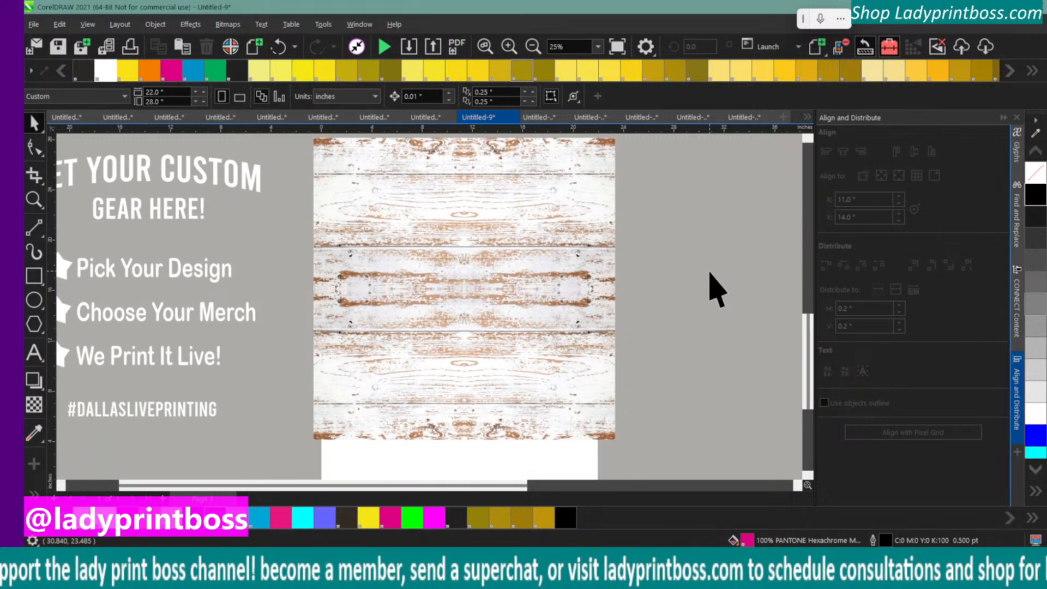
click(538, 50)
drag(208, 211, 377, 400)
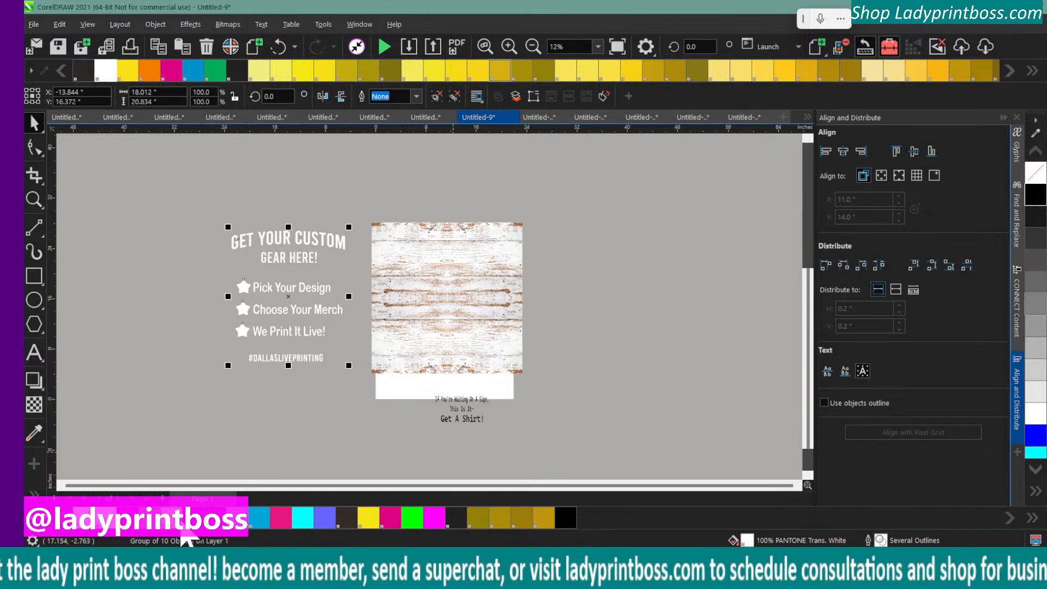
click(215, 227)
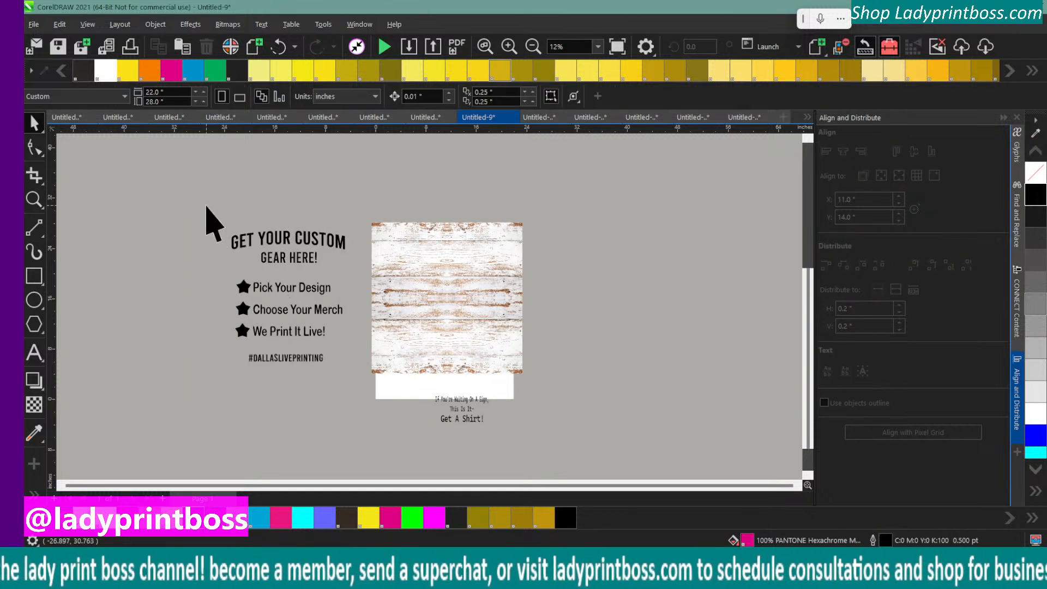
Place the black "Get Your Custom Gear Here!" group over the wood background and move the small "Get A Shirt!" text off the page
click(303, 334)
drag(285, 299, 448, 311)
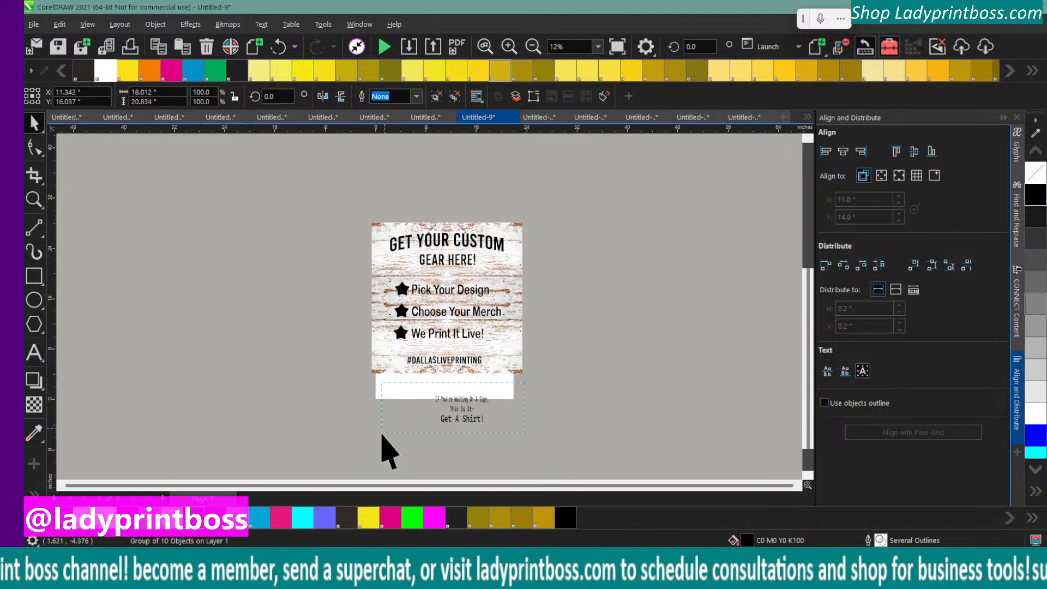
click(436, 419)
drag(460, 410, 245, 218)
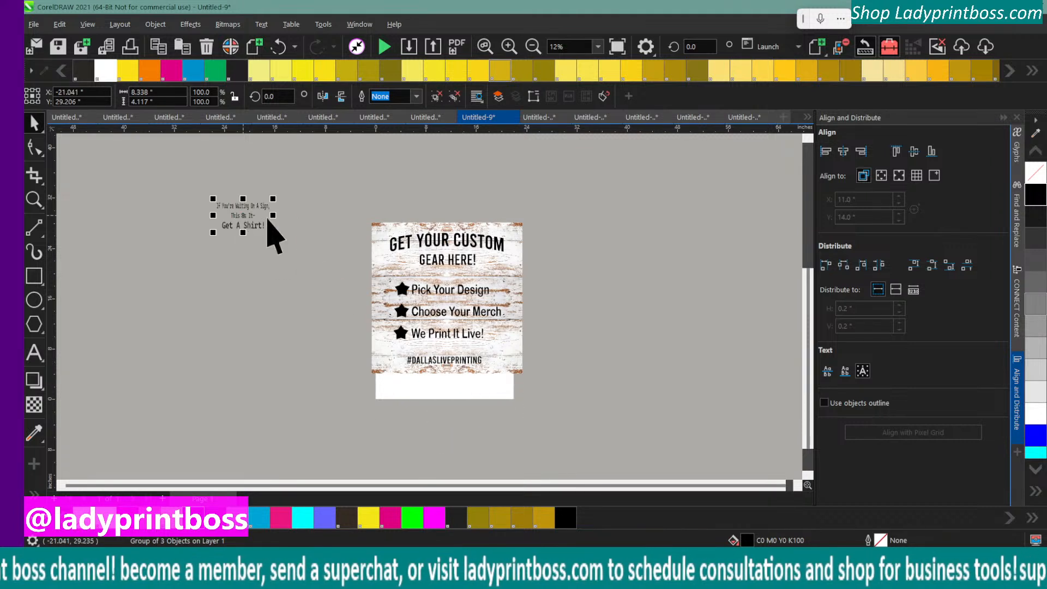
Move the black "Get Your Custom Gear Here!" text group off the wood background into the empty area beside the page
drag(353, 222, 515, 376)
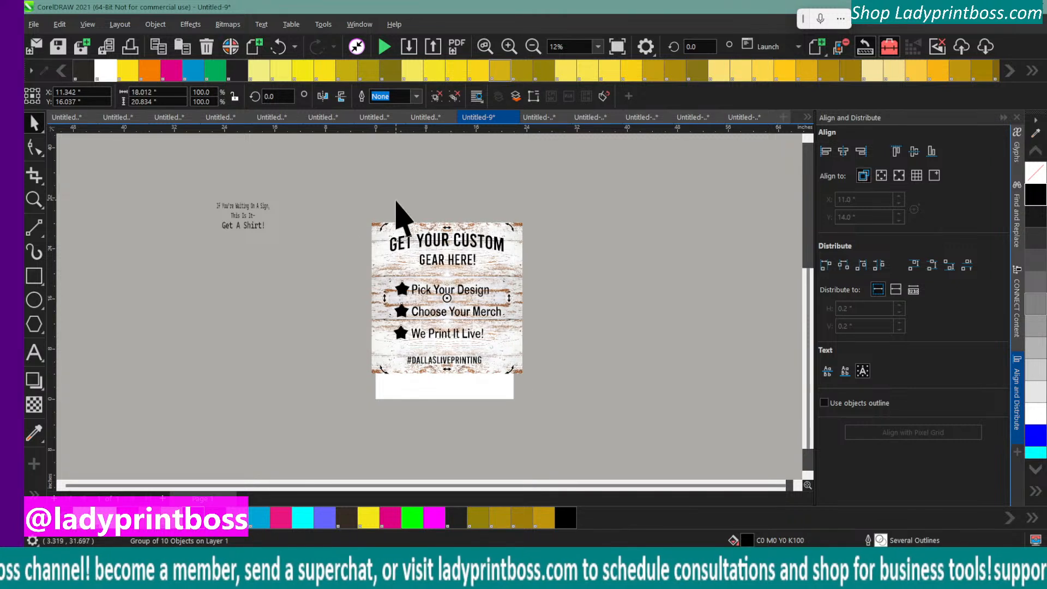
click(381, 215)
click(458, 289)
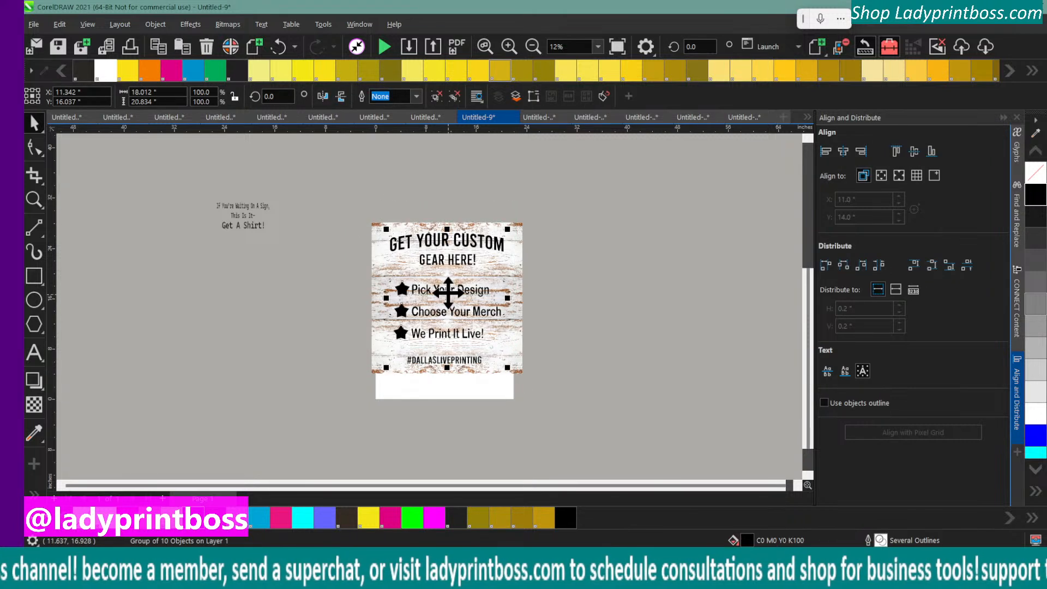
drag(427, 310, 238, 332)
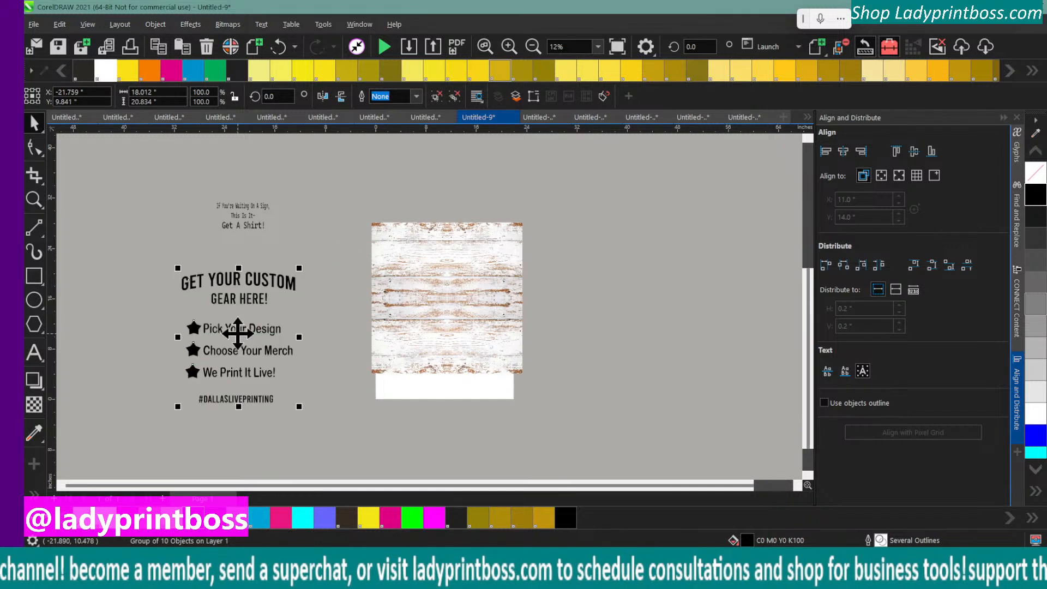
click(411, 250)
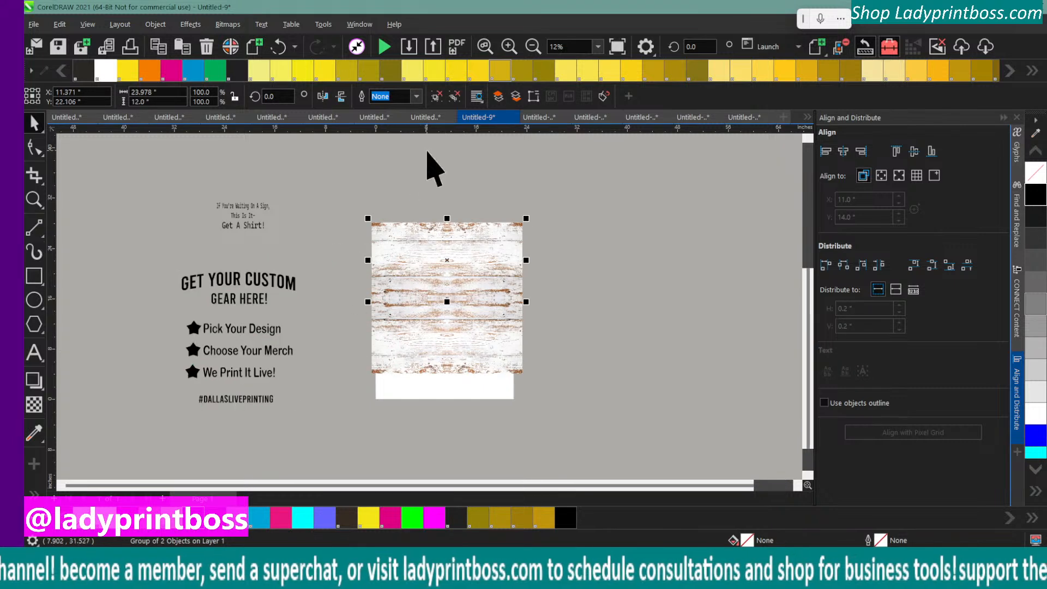
click(516, 53)
scroll(599, 327, up, 1)
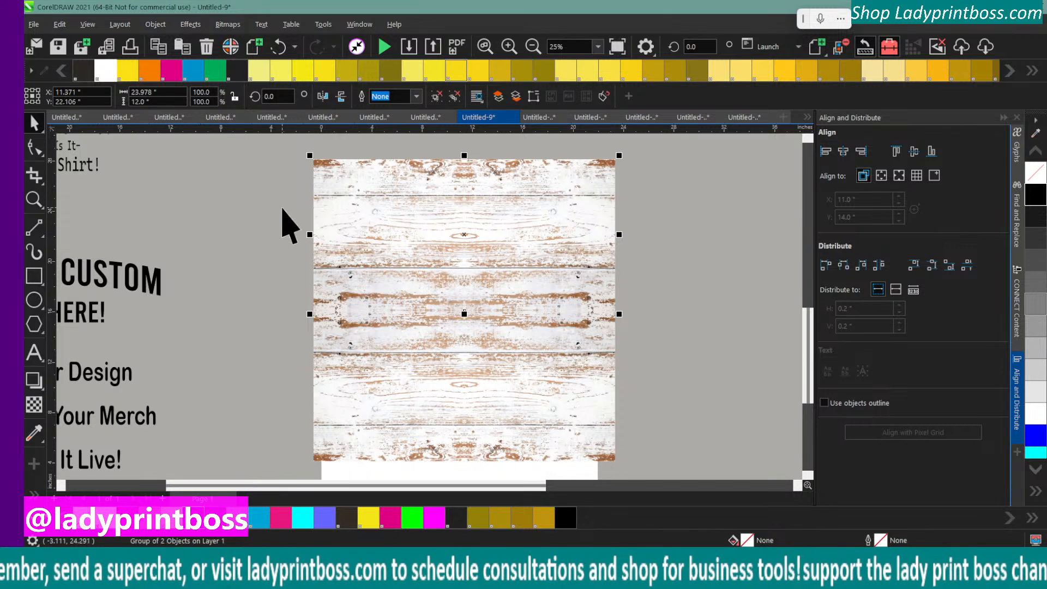
click(285, 227)
click(340, 186)
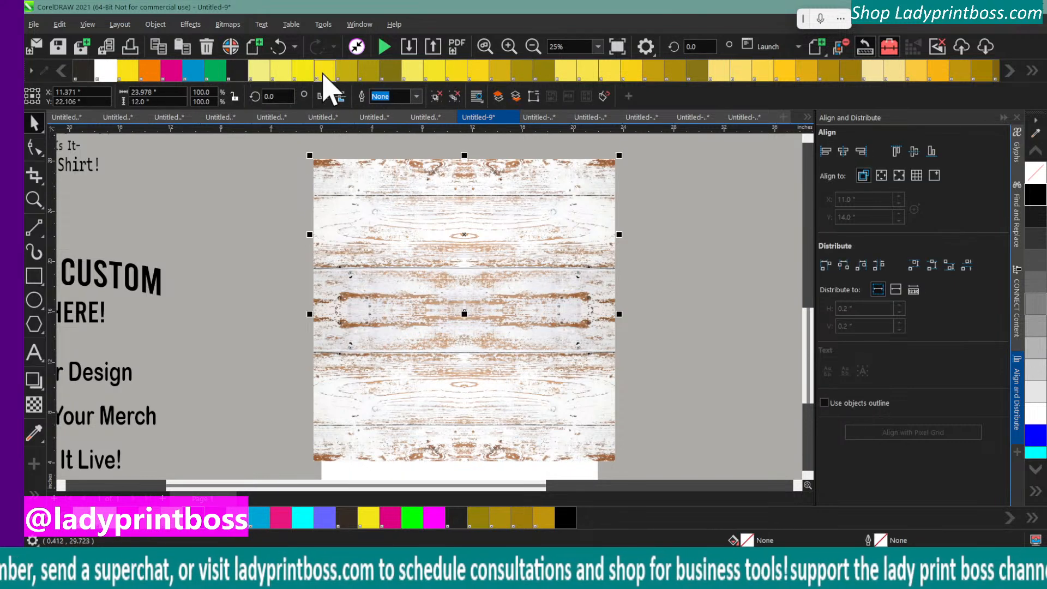
click(227, 25)
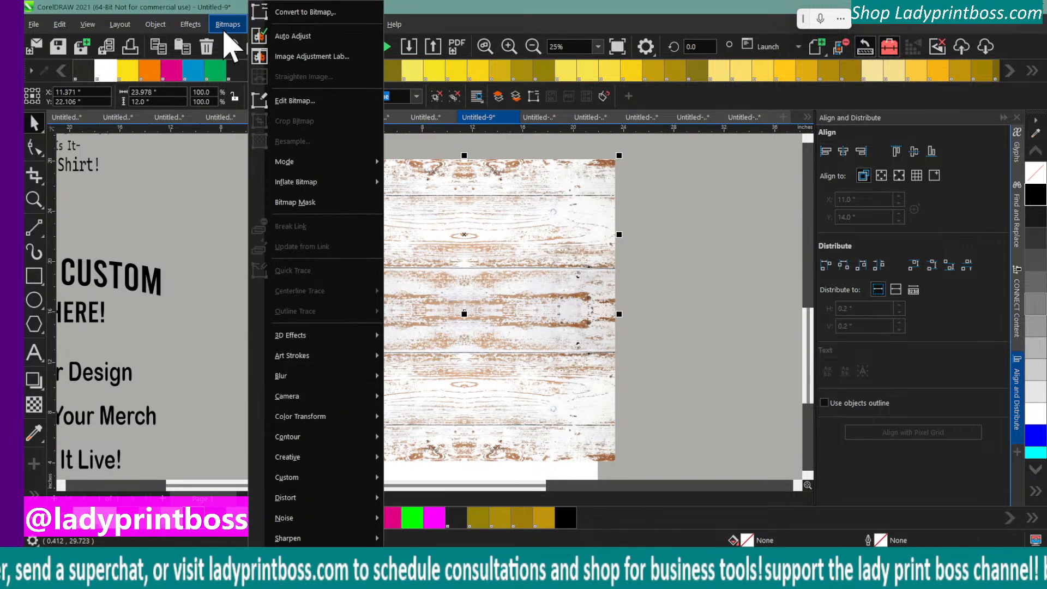
mouse_move(187, 28)
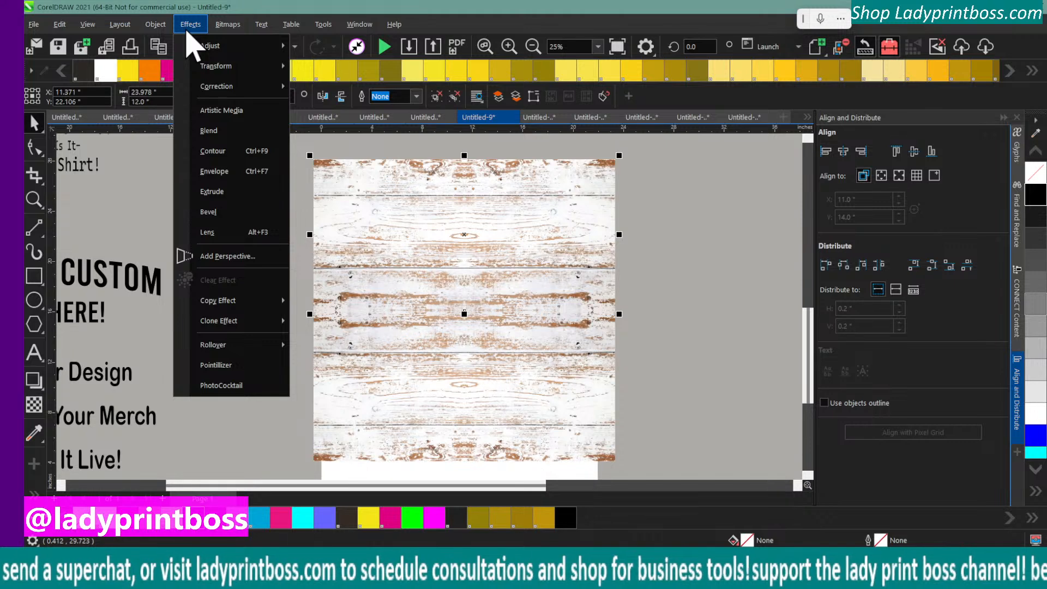
mouse_move(233, 32)
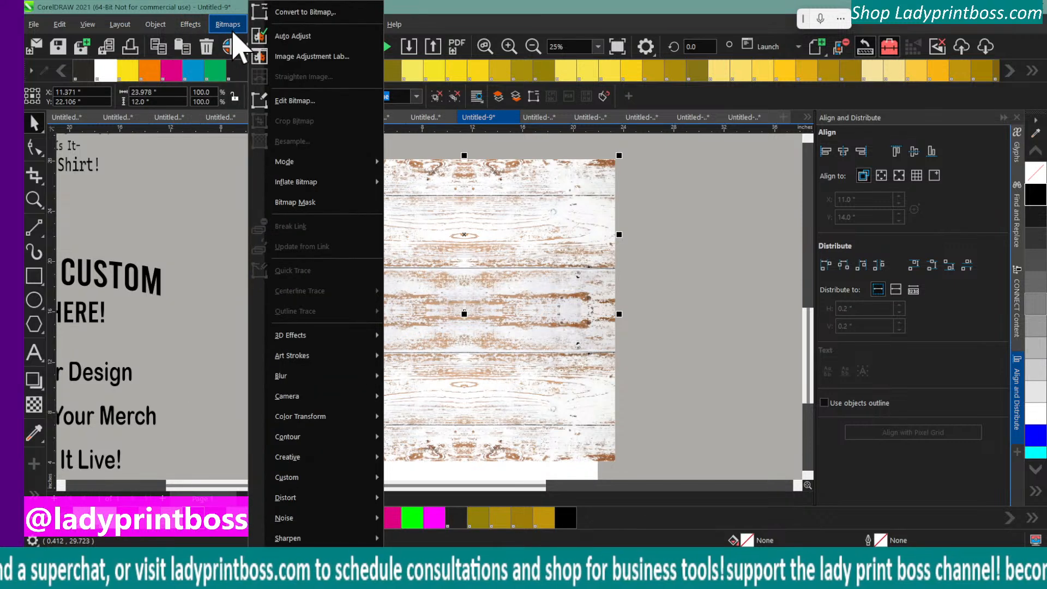
mouse_move(155, 24)
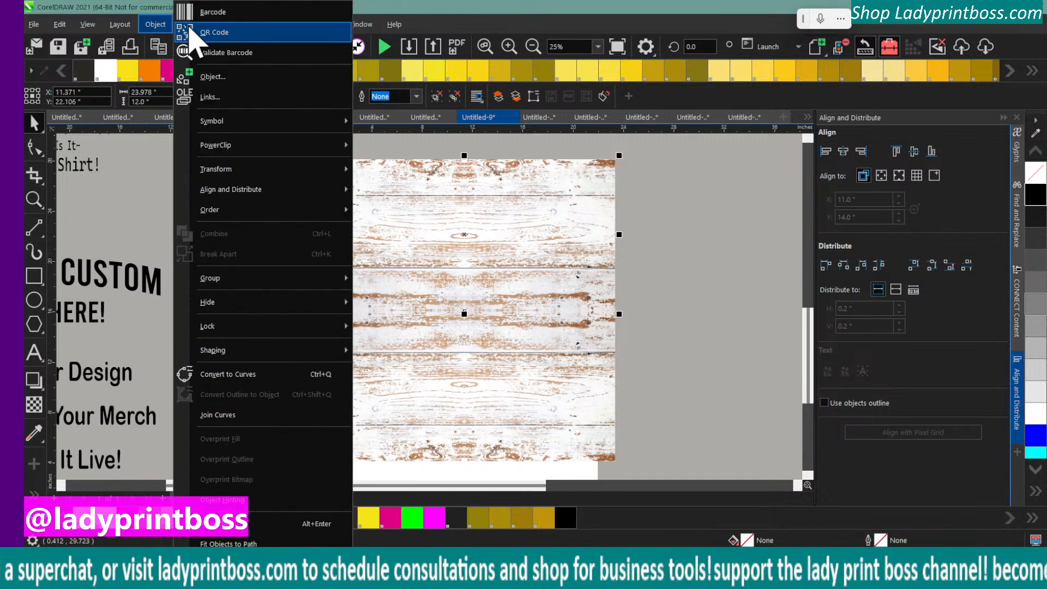
click(145, 166)
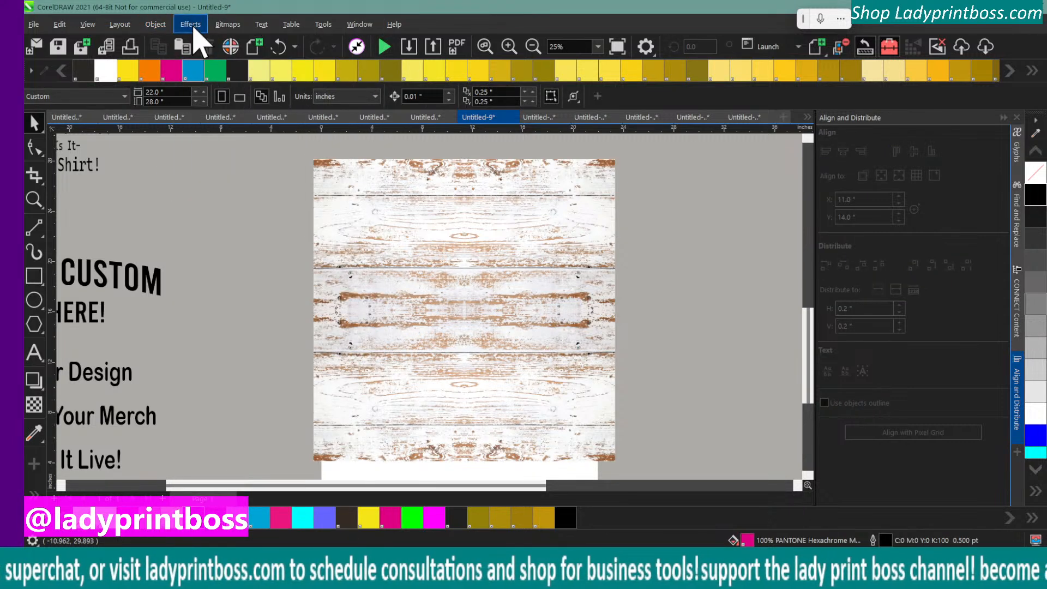
click(191, 24)
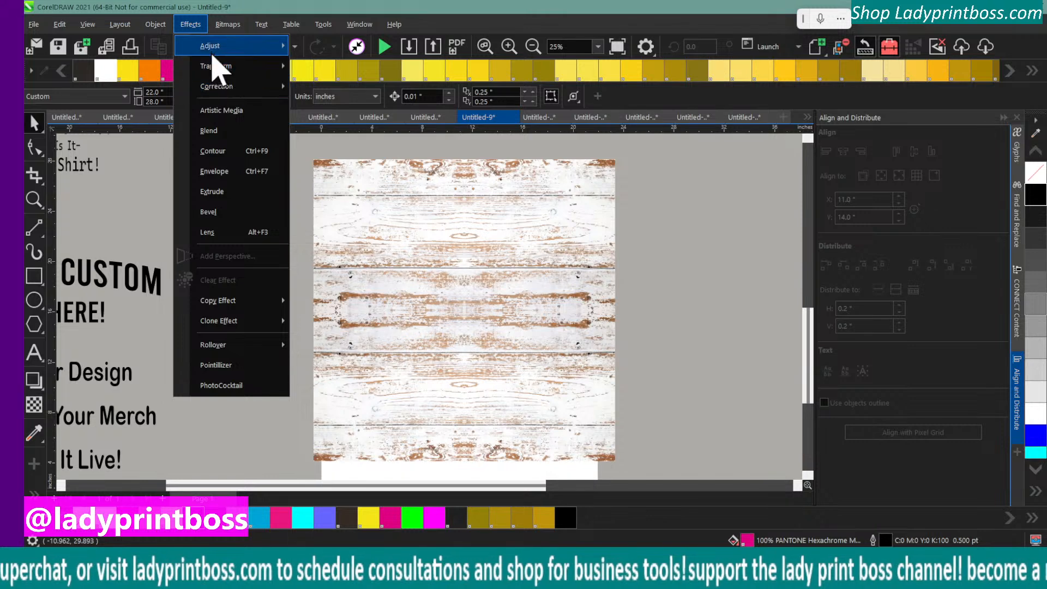
mouse_move(231, 67)
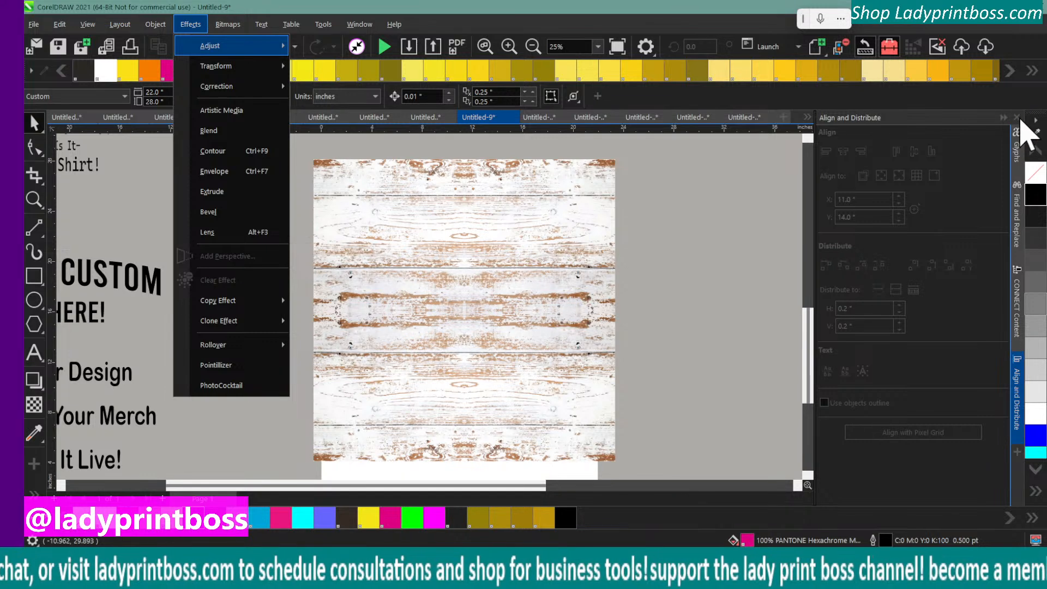
Close Align and Distribute and ungroup both wood panels into separate bitmaps
click(1017, 117)
click(493, 240)
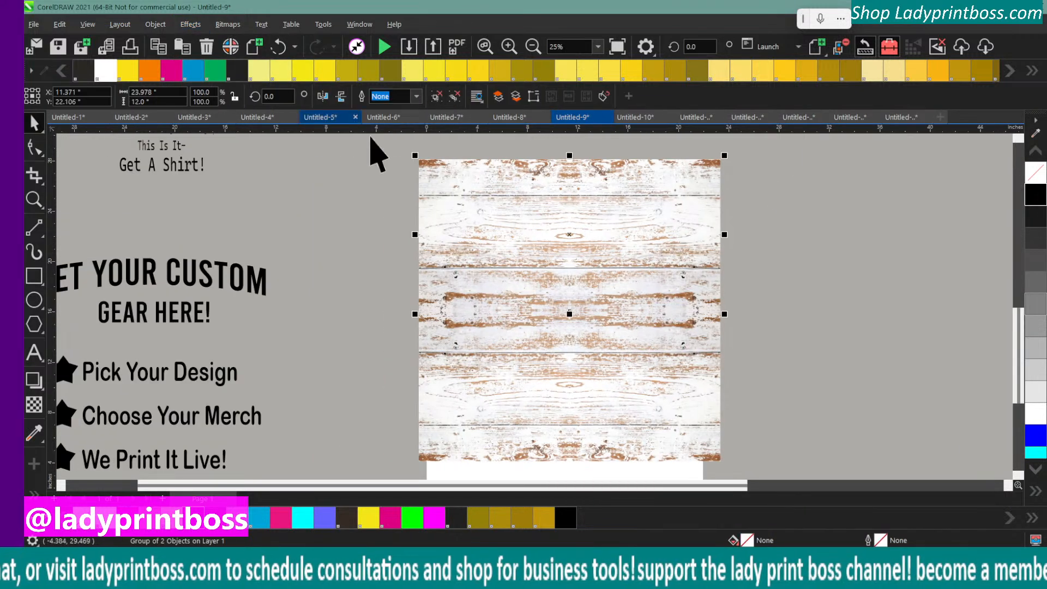
drag(381, 143, 740, 488)
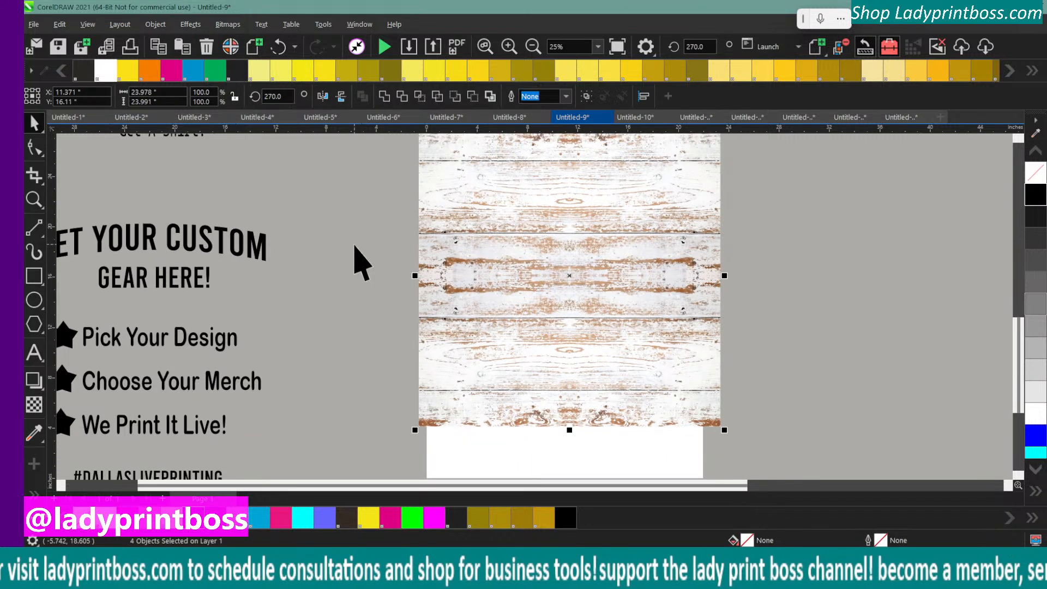
click(393, 194)
click(435, 187)
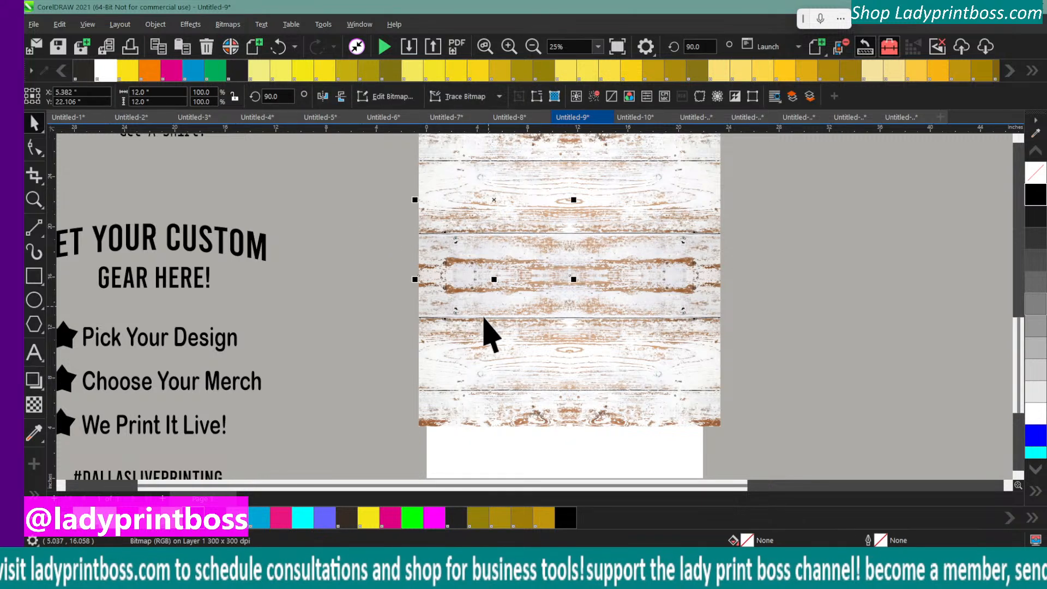
Start Replace Colors on the upper-right wood bitmap and sample its white wood as the original color
drag(484, 322, 617, 285)
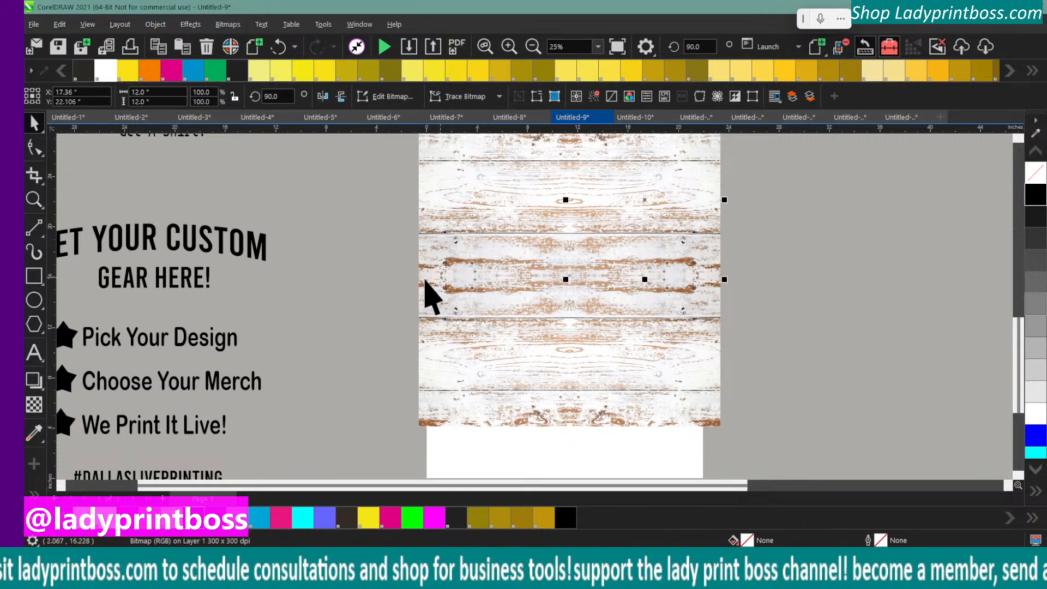
scroll(428, 295, up, 1)
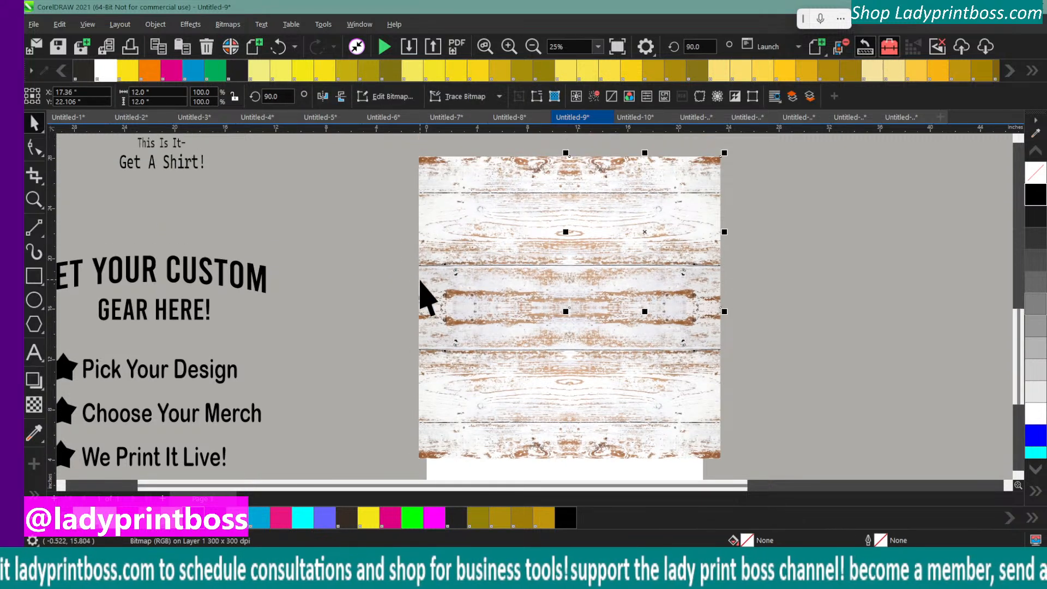
click(205, 25)
mouse_move(275, 46)
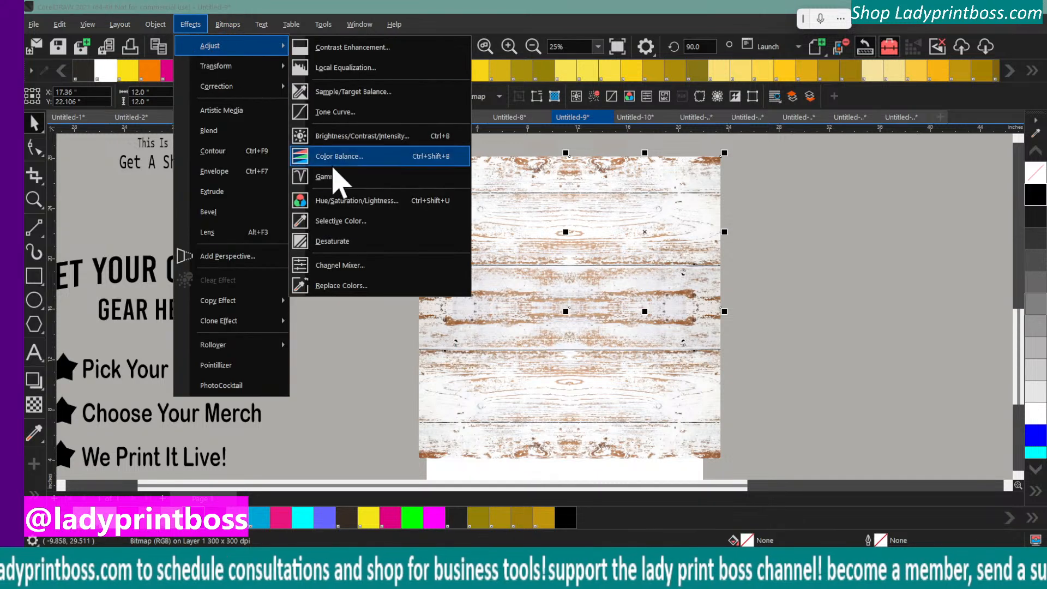
click(362, 285)
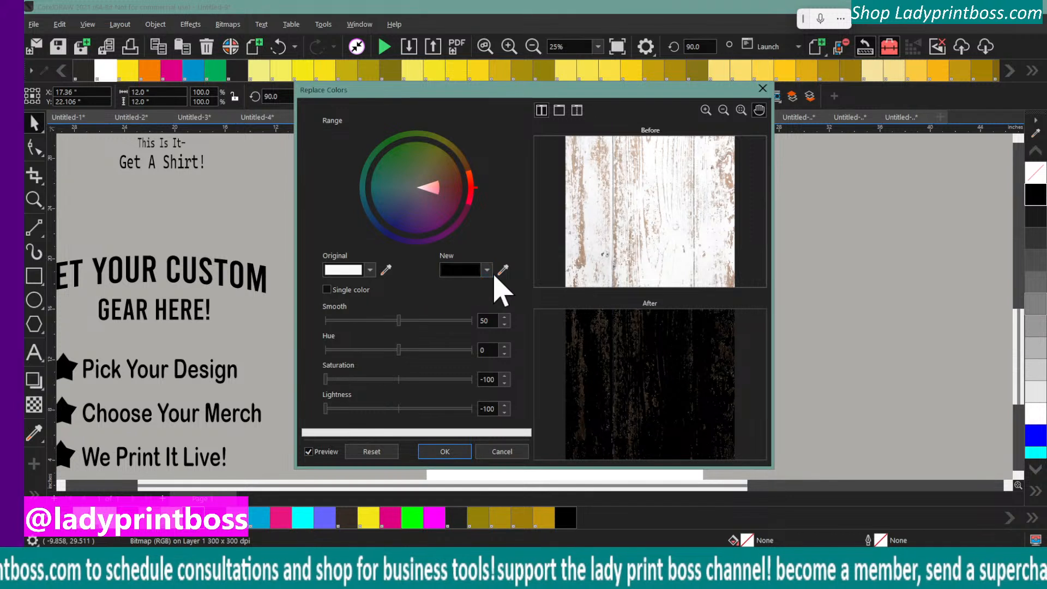
click(384, 271)
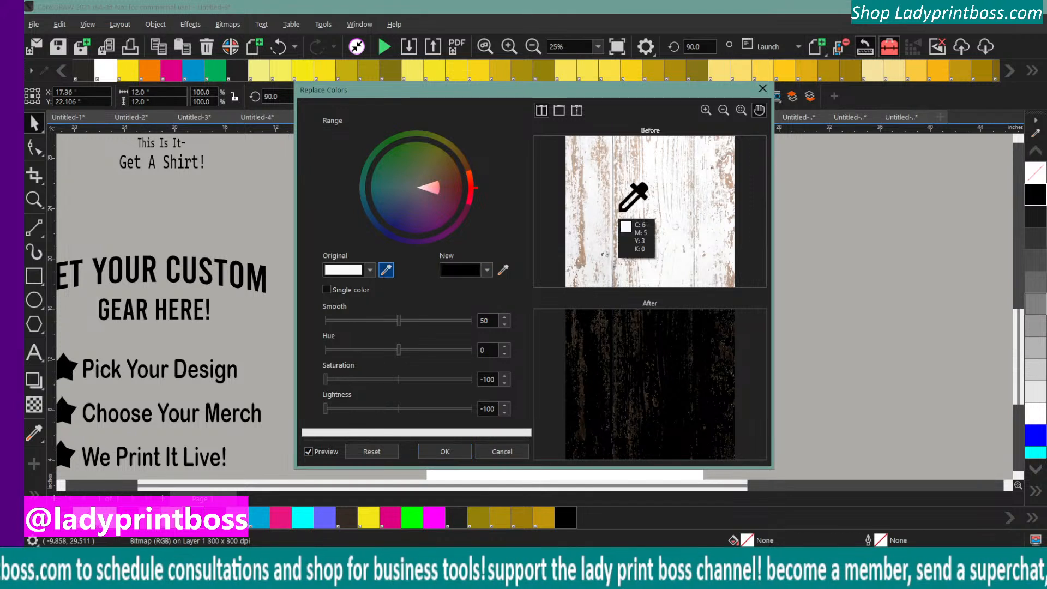
click(653, 167)
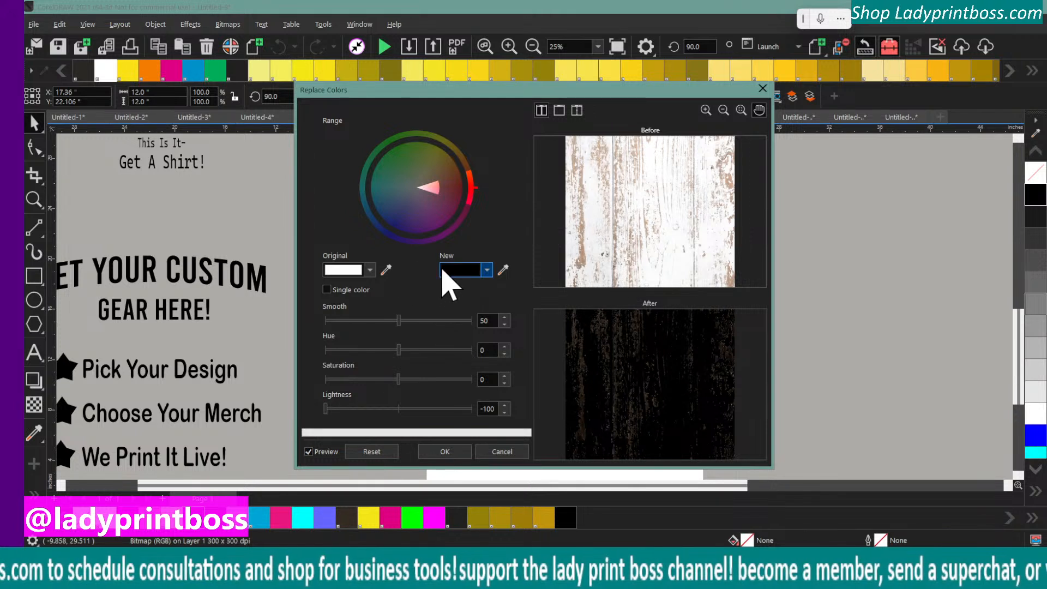
Try salmon pink, yellow and dark gold from the Document Palette as the replacement color for the white wood
click(487, 269)
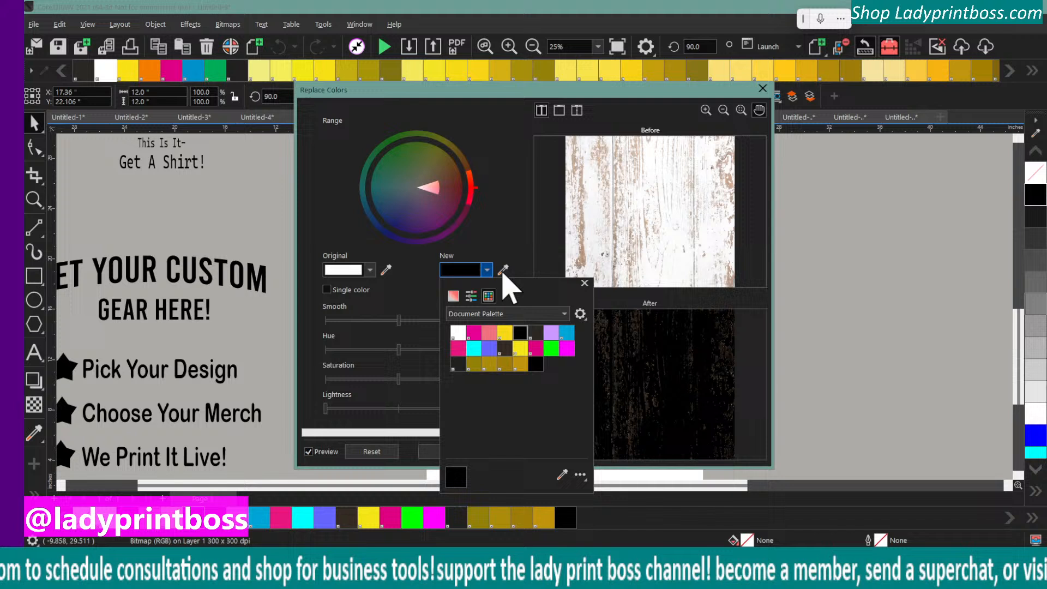
click(489, 332)
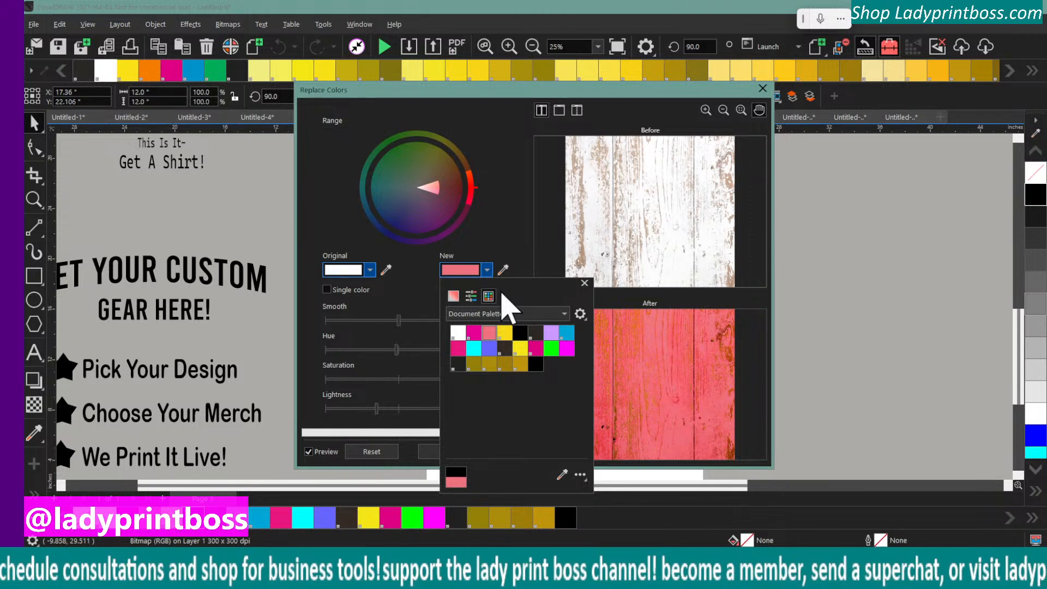
click(520, 347)
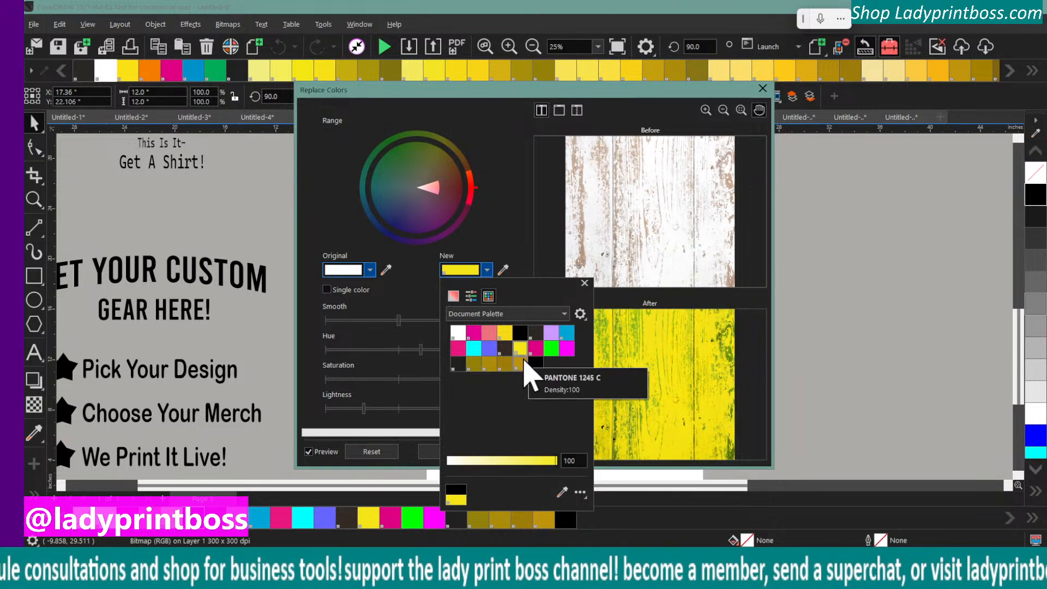
click(478, 366)
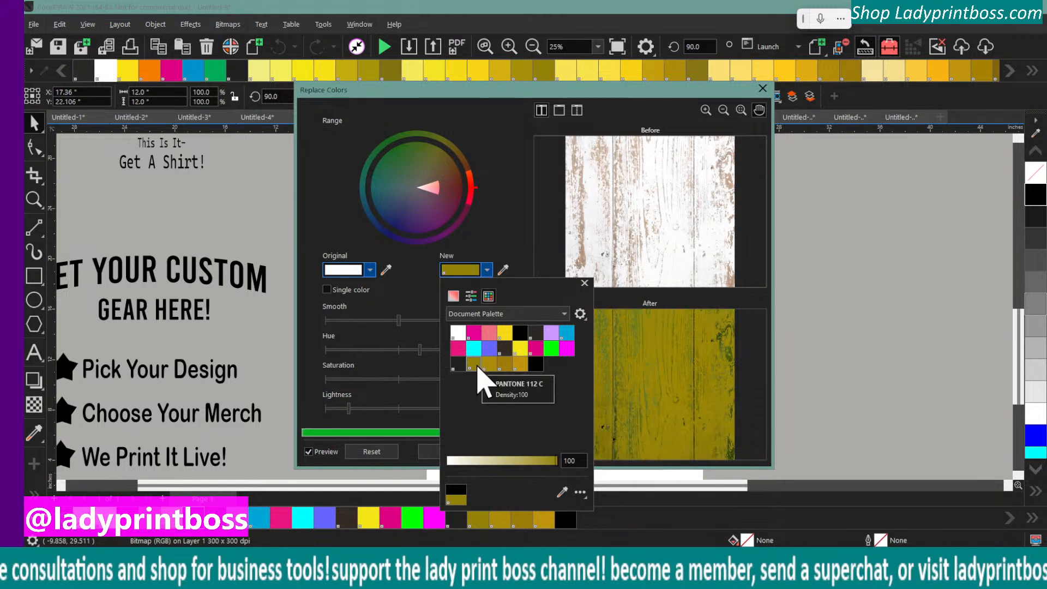
click(500, 272)
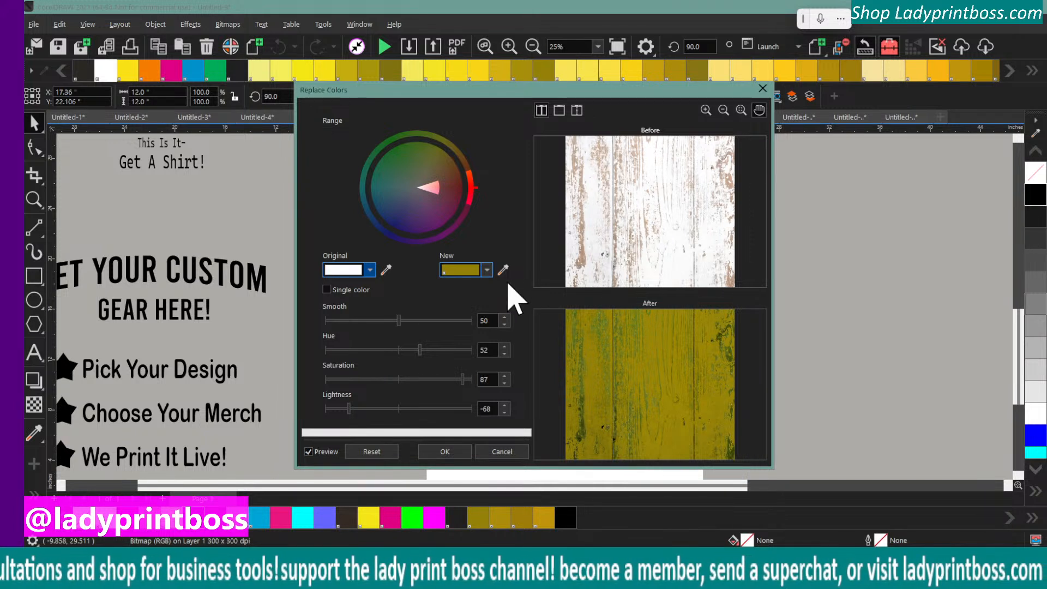
Try sampling 70% Black as the replacement color, and reset the Replace Colors settings
click(488, 270)
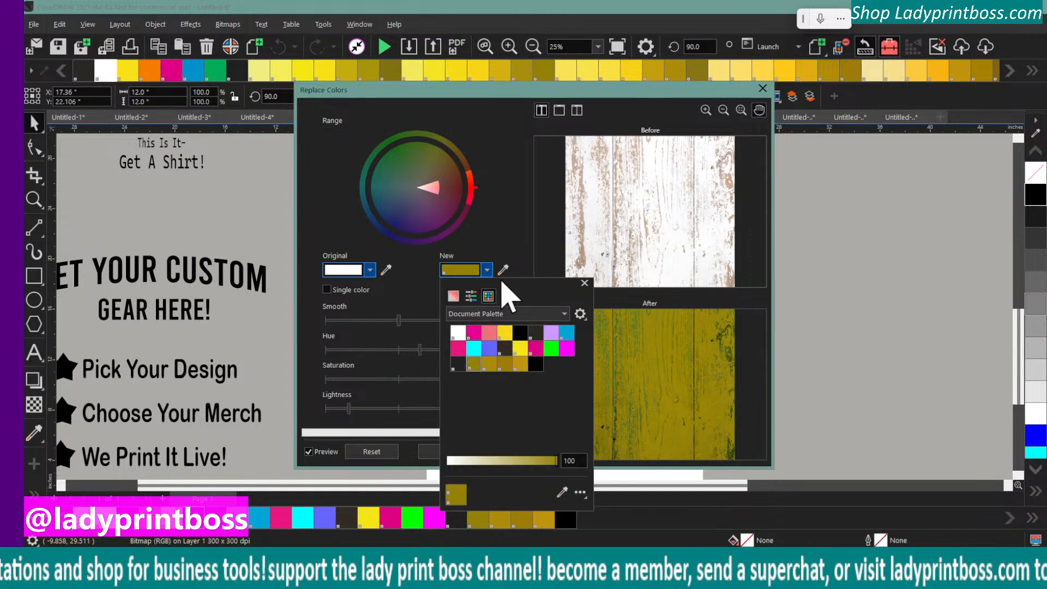
click(562, 492)
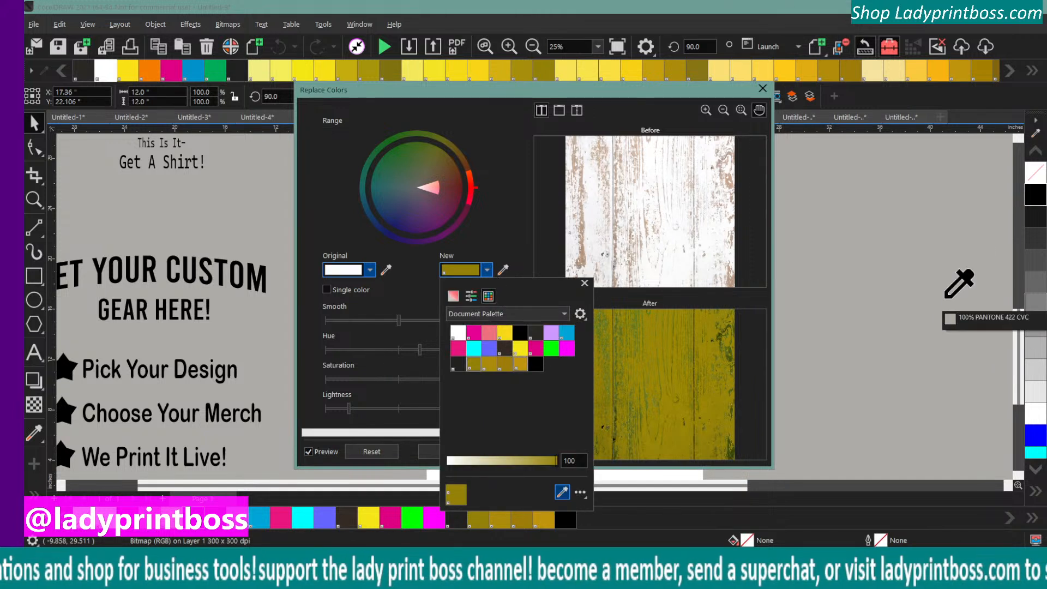
click(1034, 246)
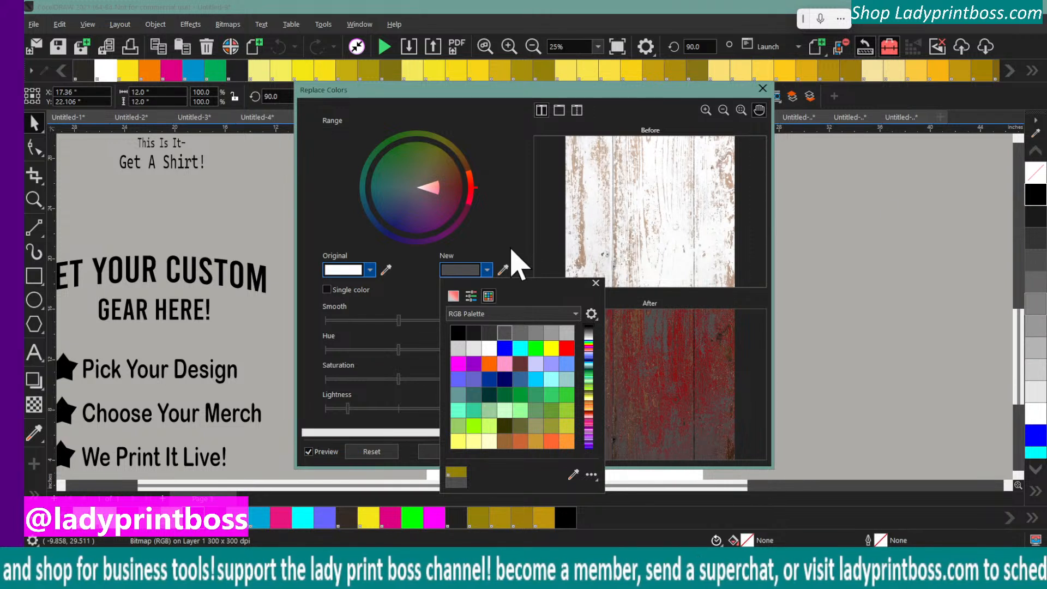
click(375, 454)
click(378, 453)
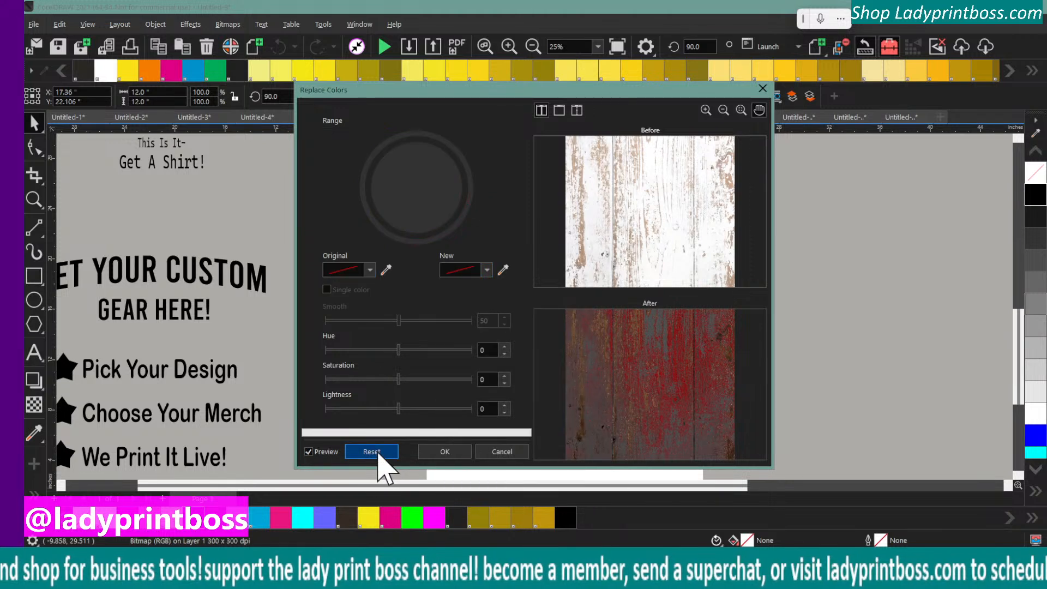
Sample the white wood as the original color and try 90% Black as the replacement color
click(386, 270)
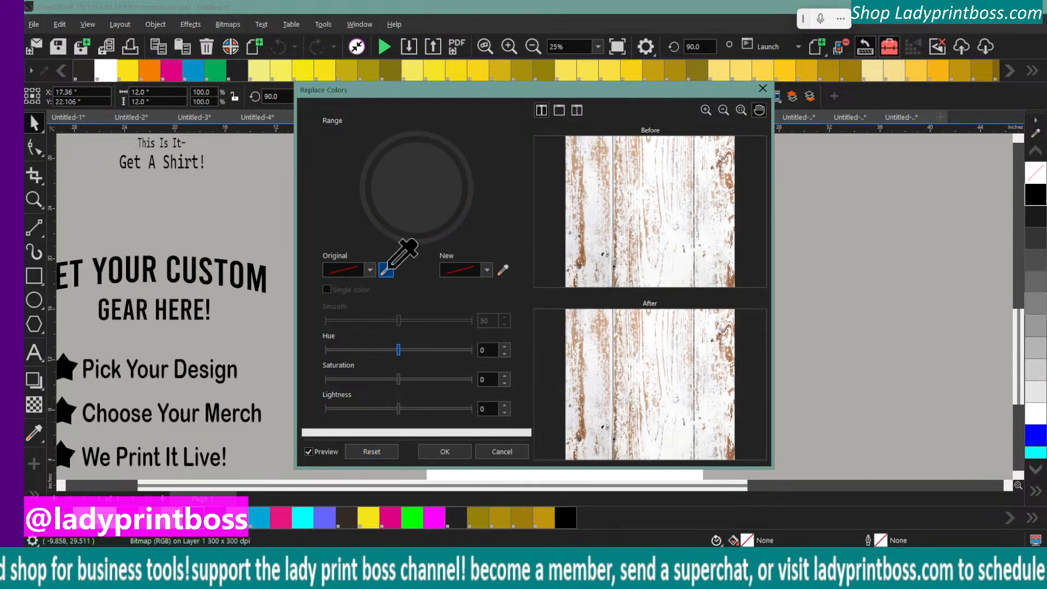
click(672, 231)
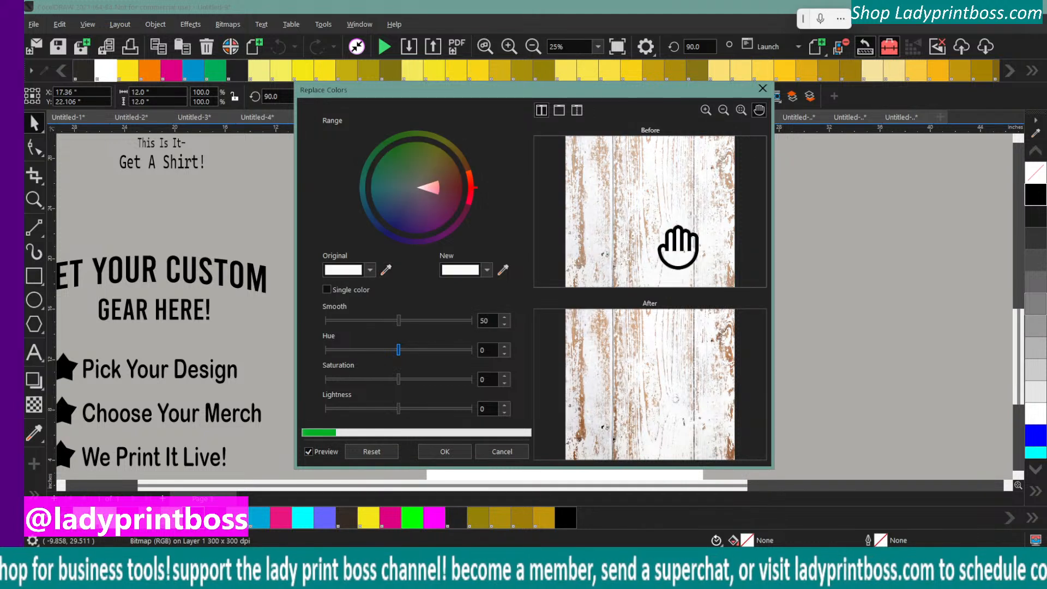
click(491, 272)
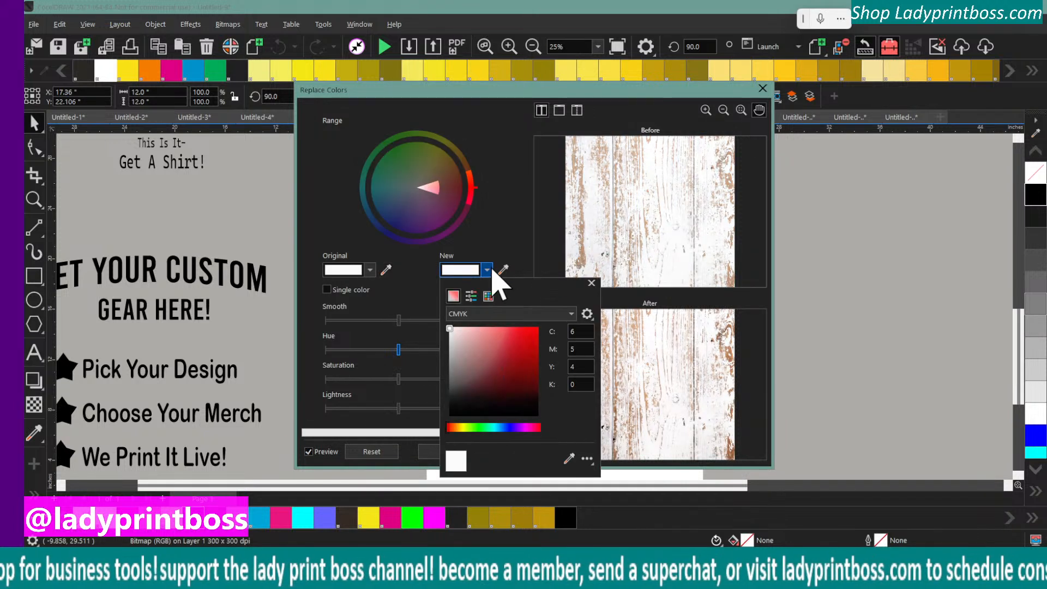
click(567, 458)
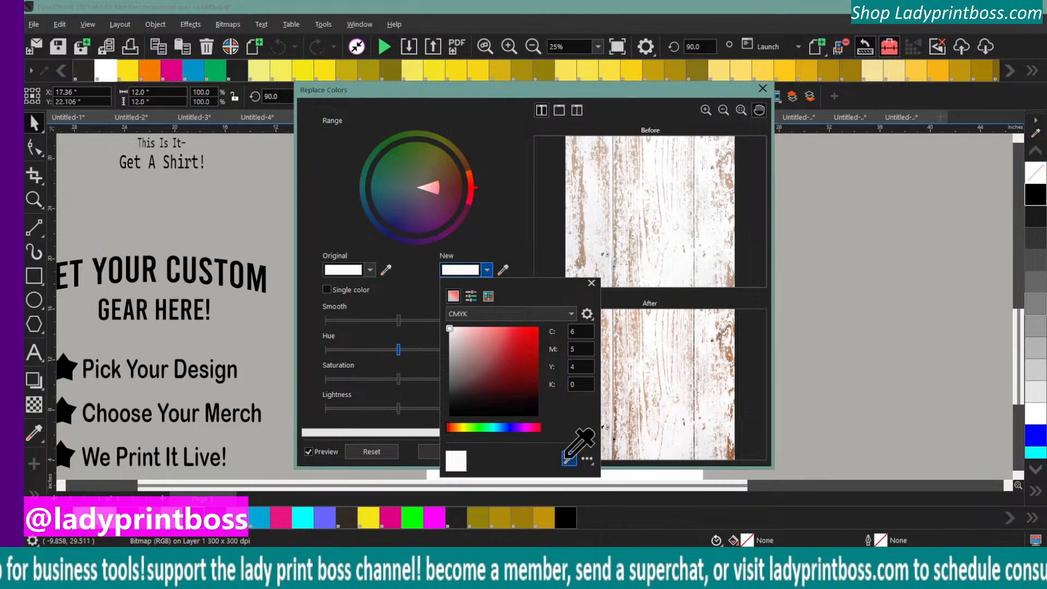
click(1034, 216)
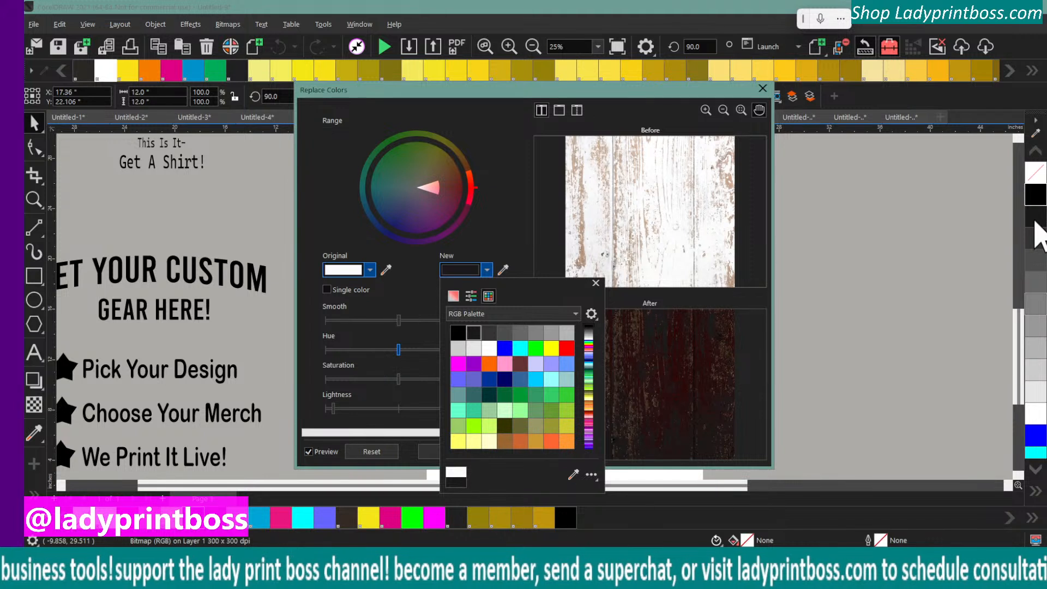
click(1032, 201)
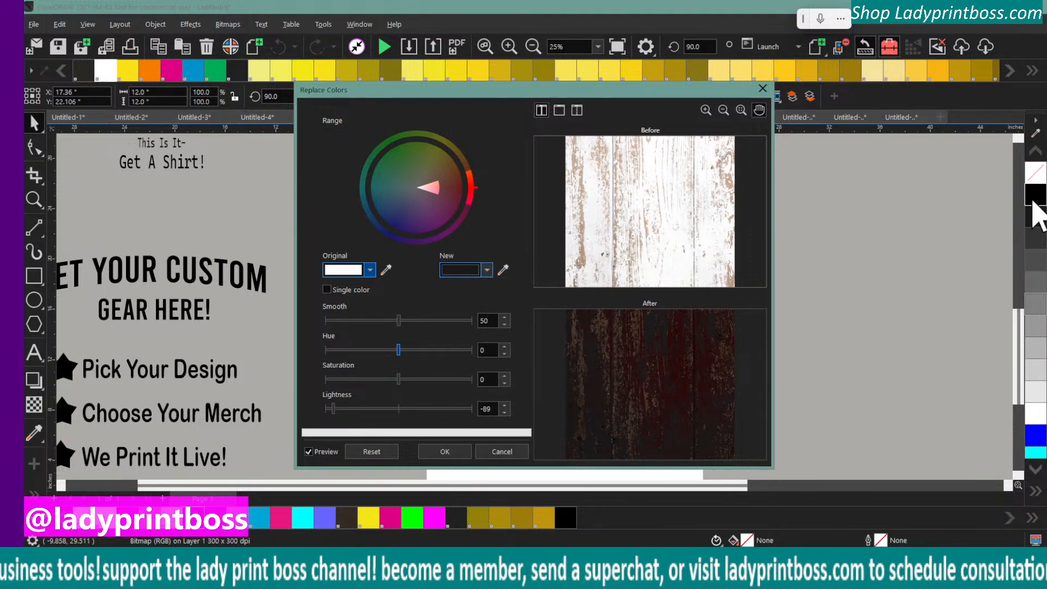
Sample pure Black as the new color, set Smooth to 88, and apply the replacement to the upper-right wood bitmap
click(502, 269)
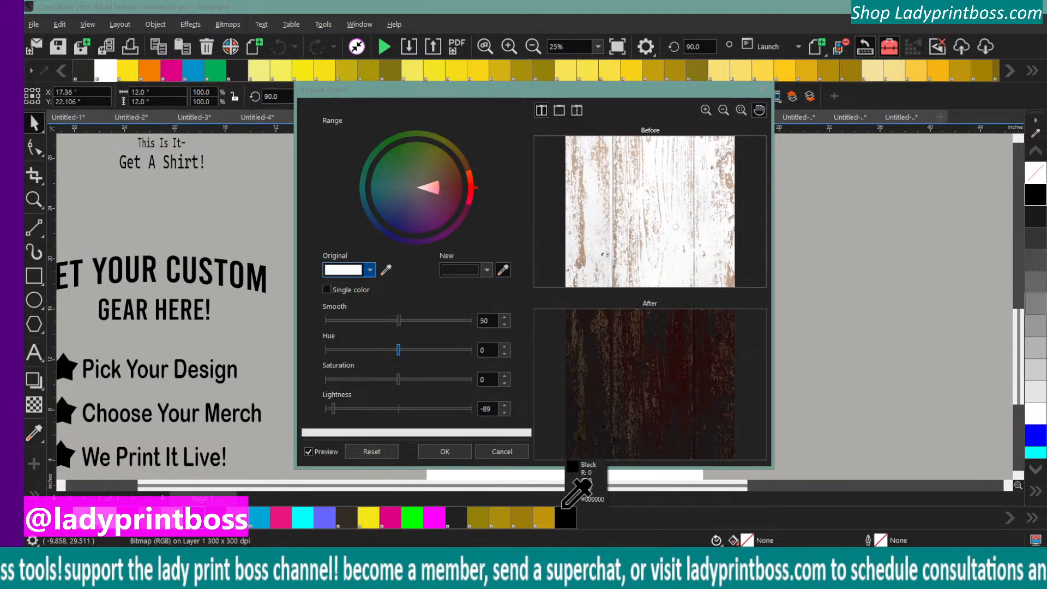
click(572, 519)
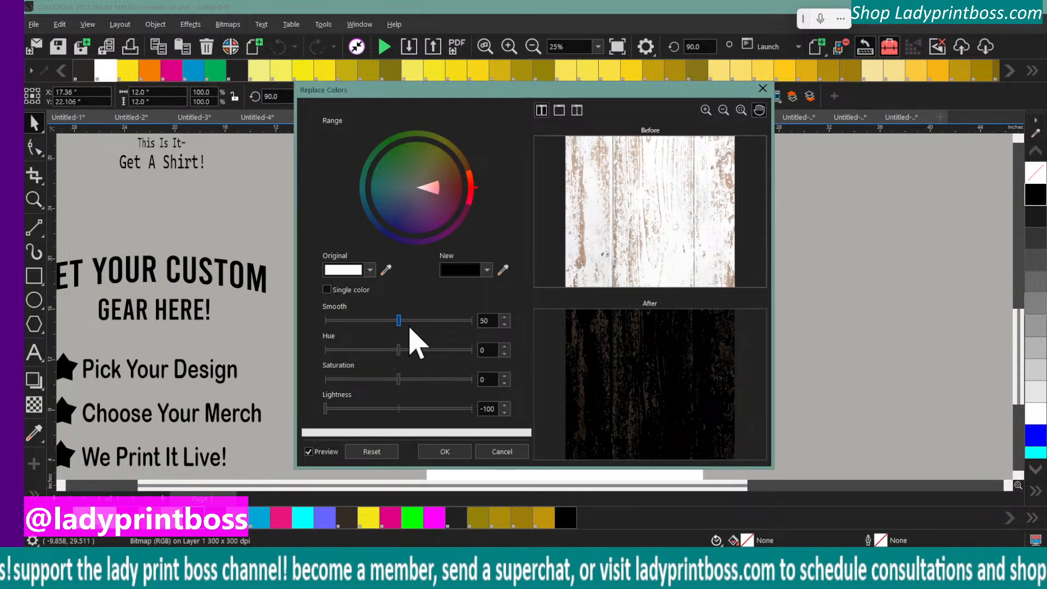
click(426, 320)
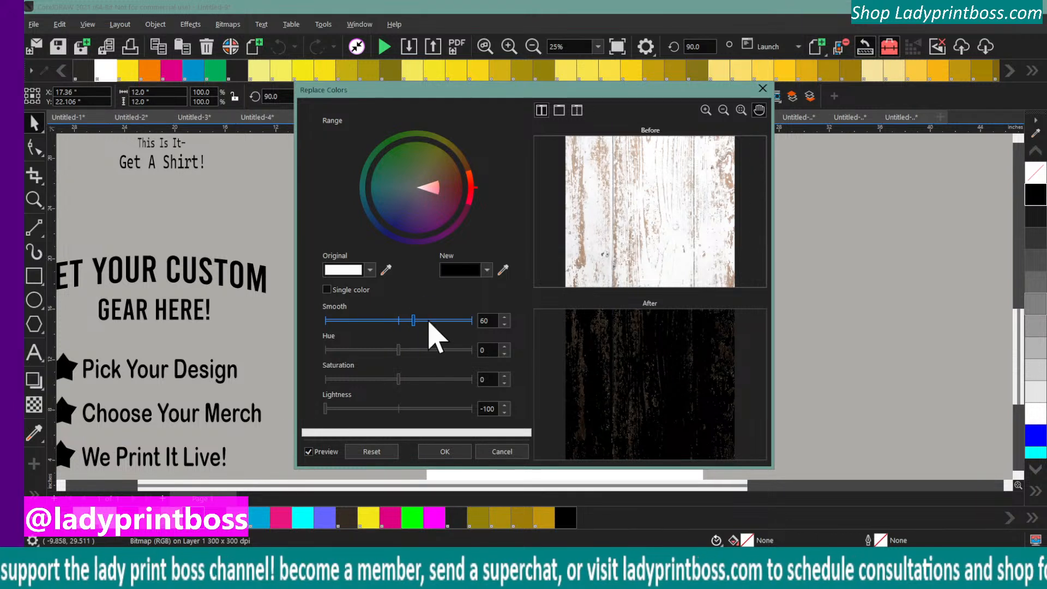
click(444, 320)
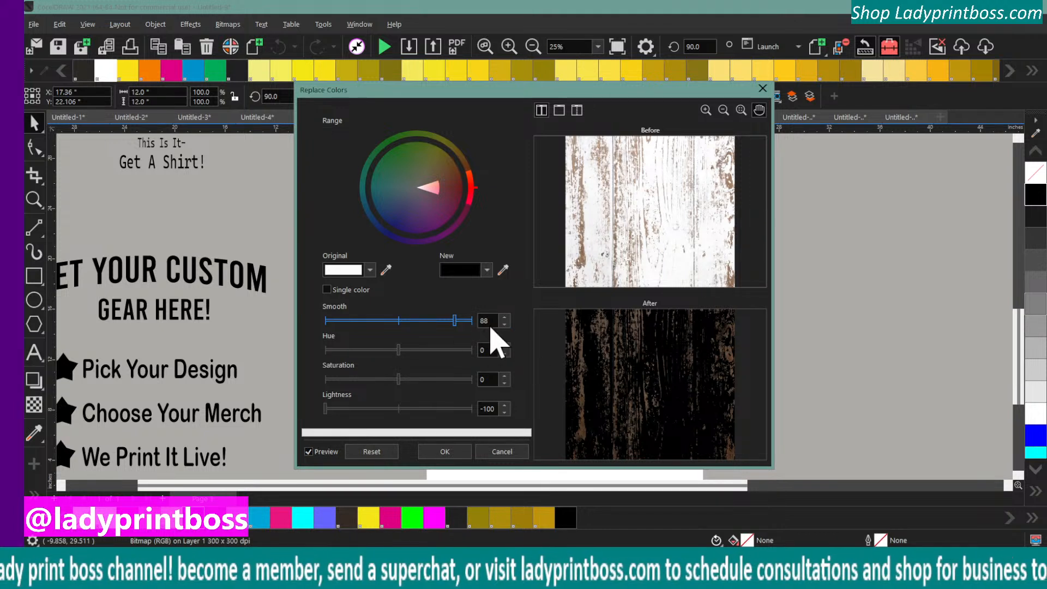
click(442, 453)
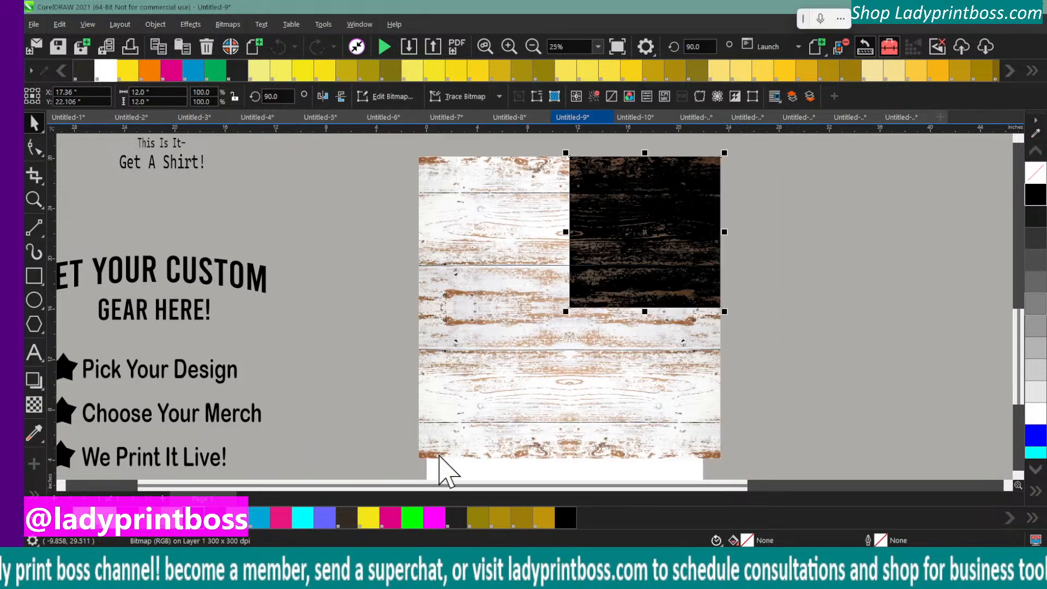
Apply Replace Colors to the upper-left wood bitmap with the same white-to-black settings and Smooth 88
click(376, 254)
click(437, 240)
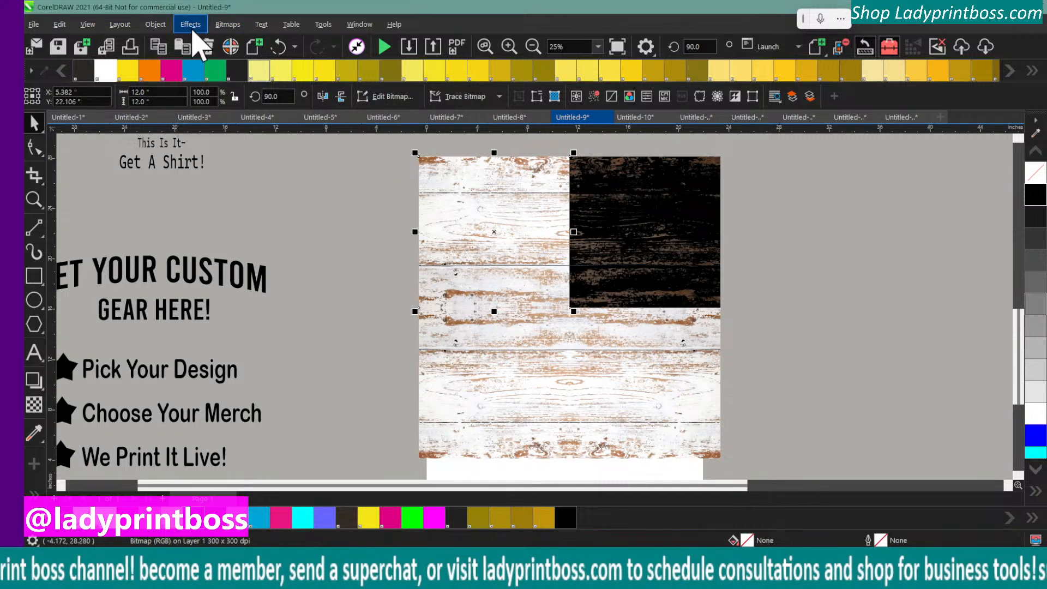
click(229, 26)
mouse_move(190, 24)
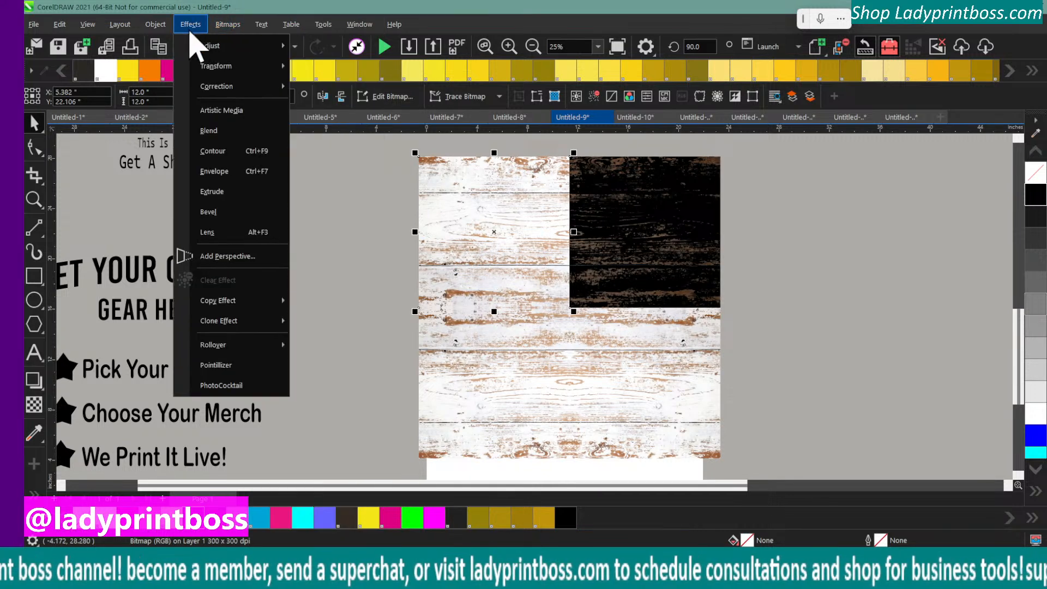
mouse_move(256, 46)
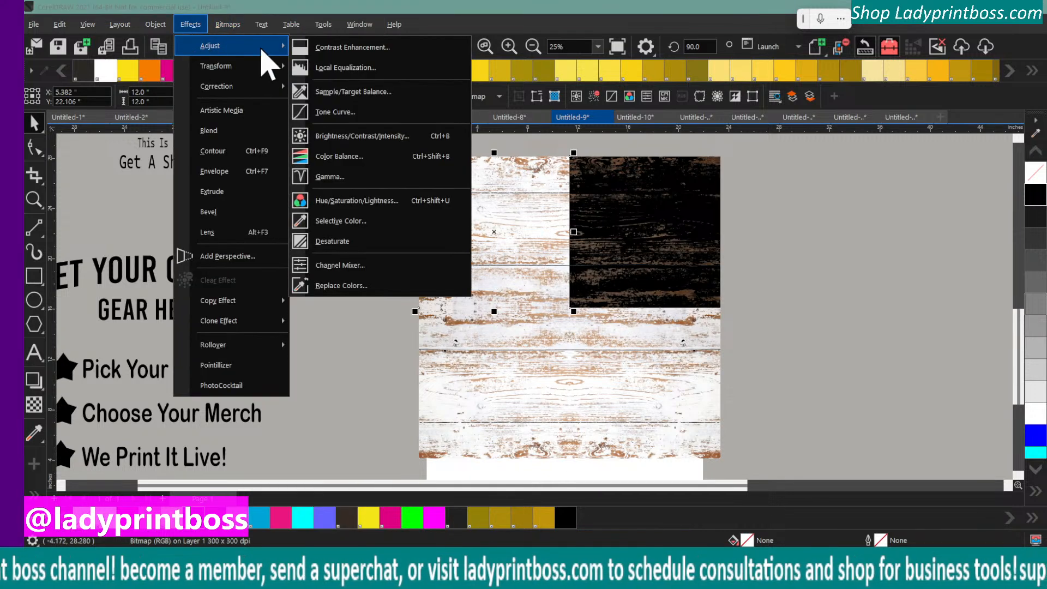
click(343, 286)
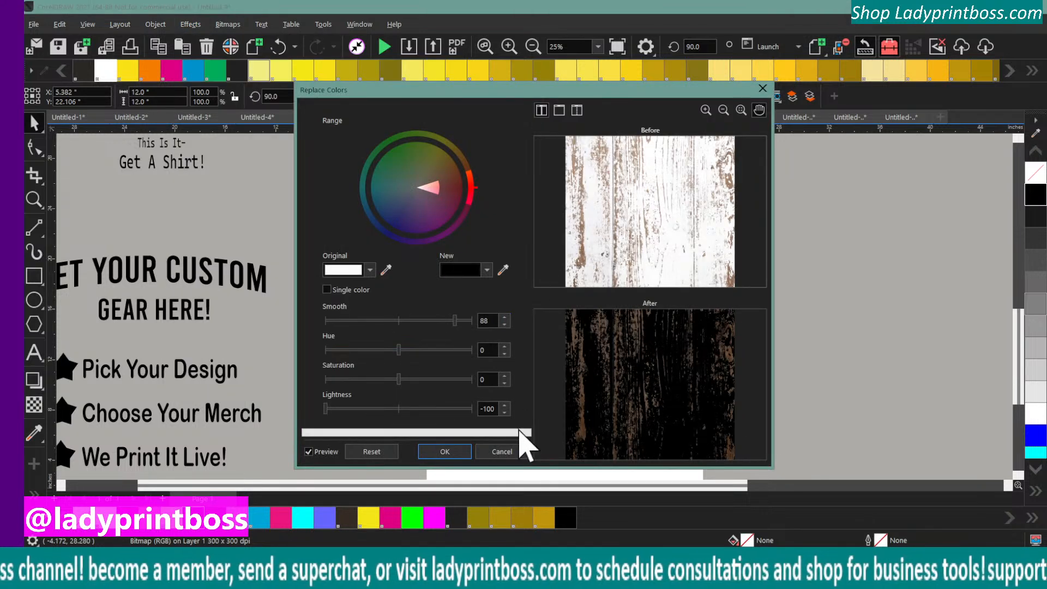
click(444, 452)
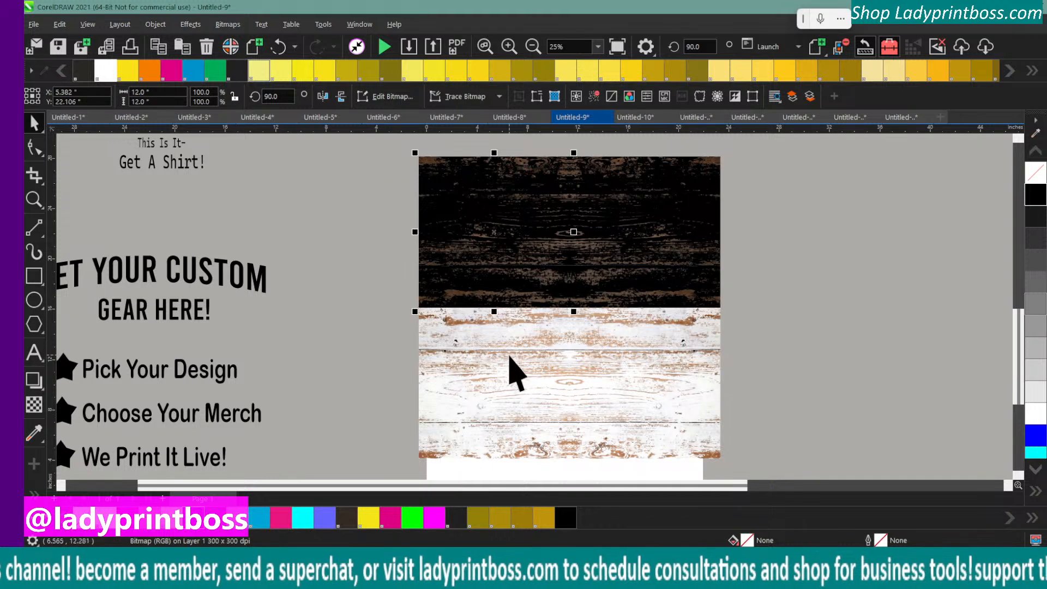
Recolor the lower-left wood bitmap from white to black using Replace Colors with the retained settings
click(189, 24)
mouse_move(223, 51)
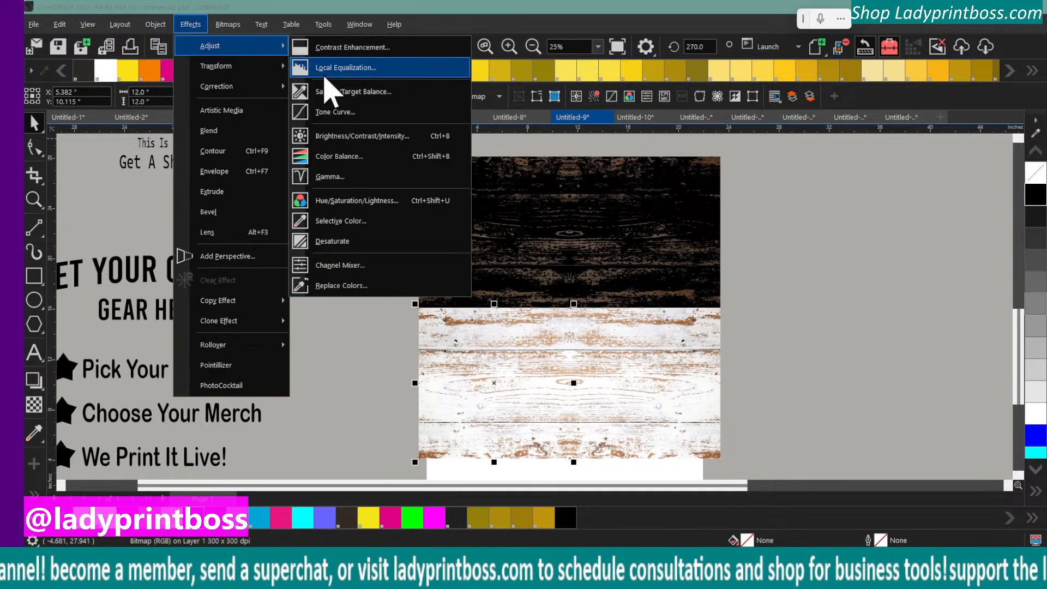
click(333, 290)
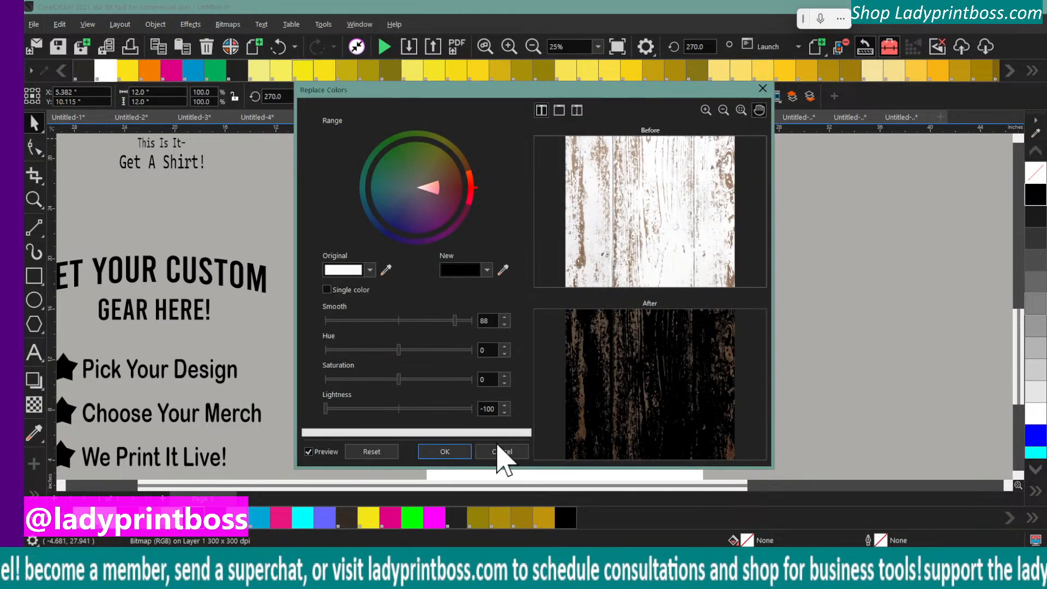
click(442, 453)
Replace the white with black on the remaining lower-right wood bitmap, keeping the same Replace Colors settings
click(645, 394)
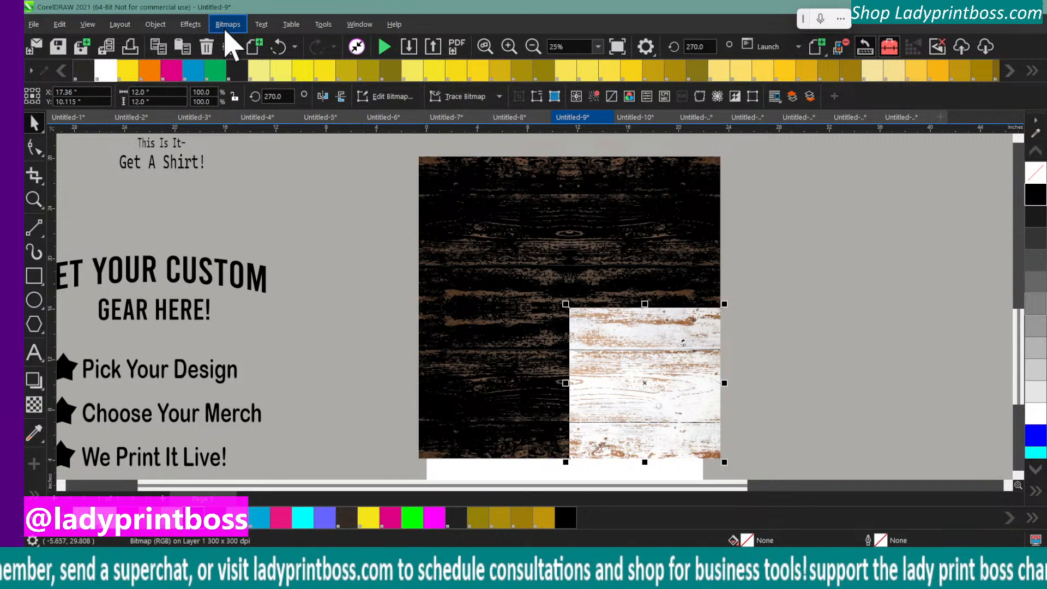
click(190, 24)
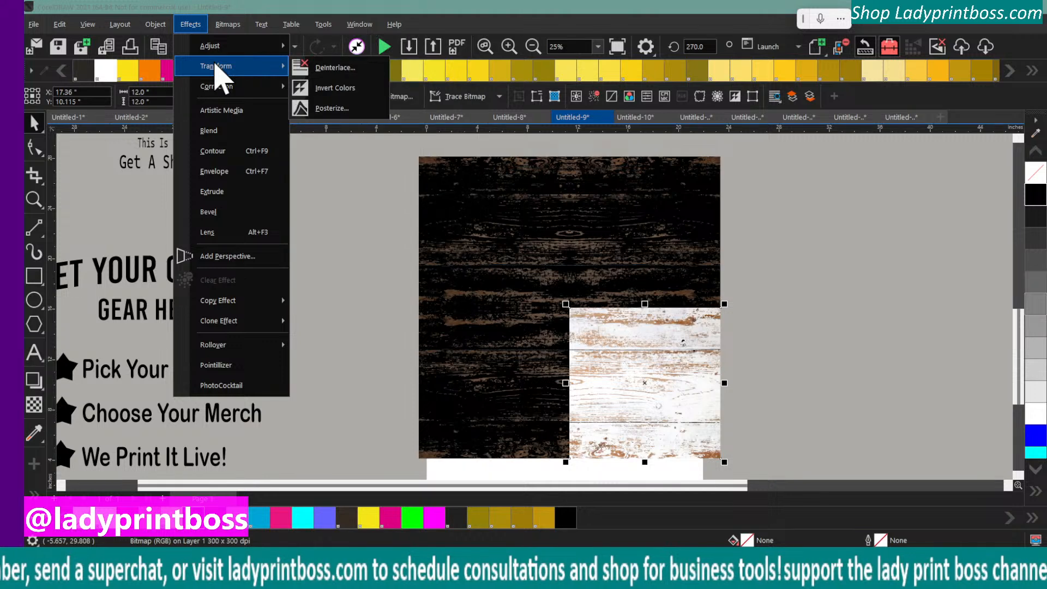
mouse_move(216, 54)
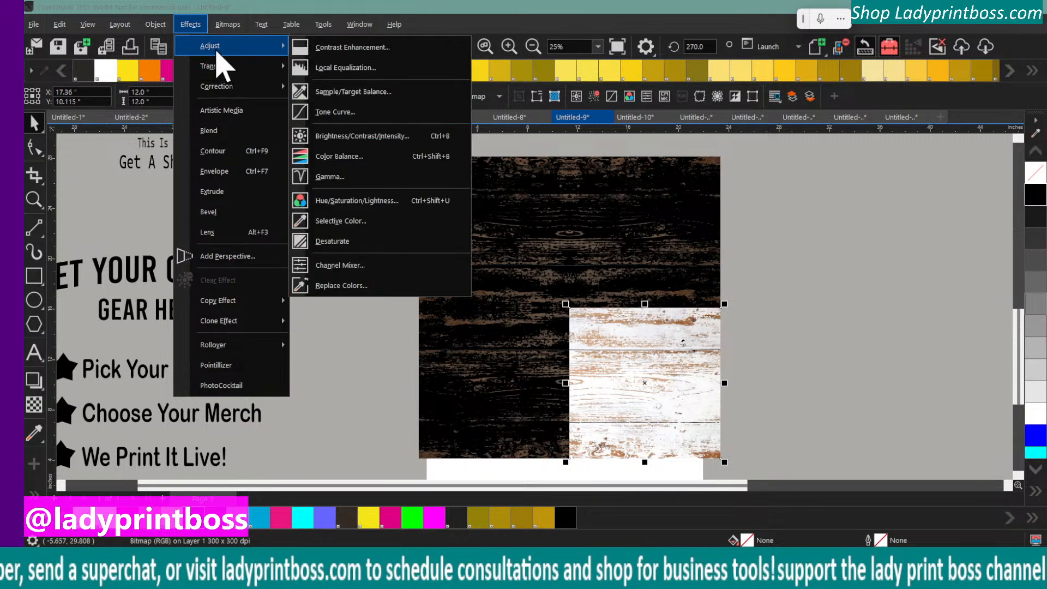
click(350, 285)
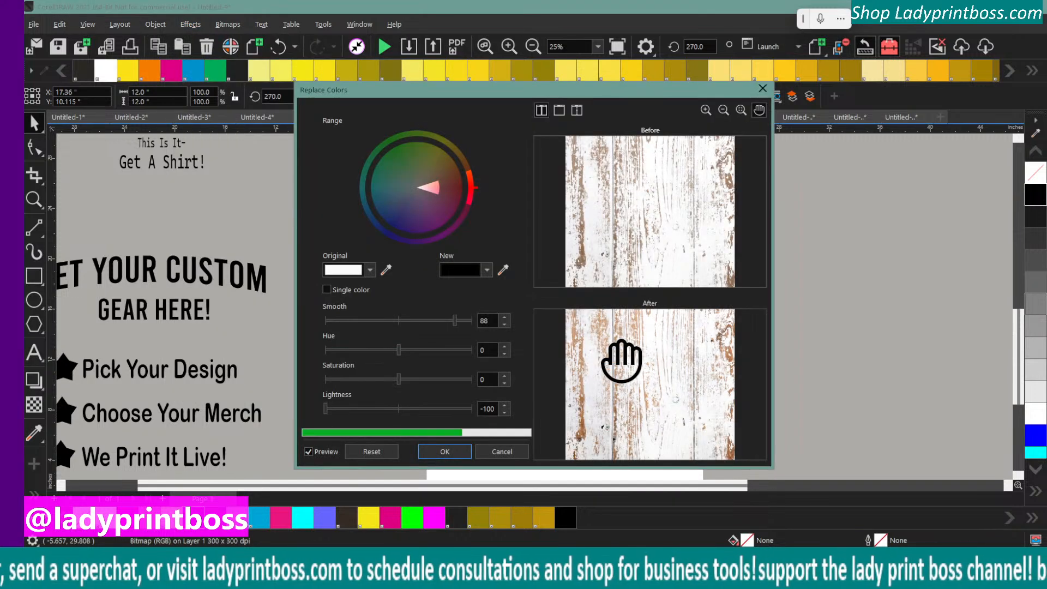
click(439, 454)
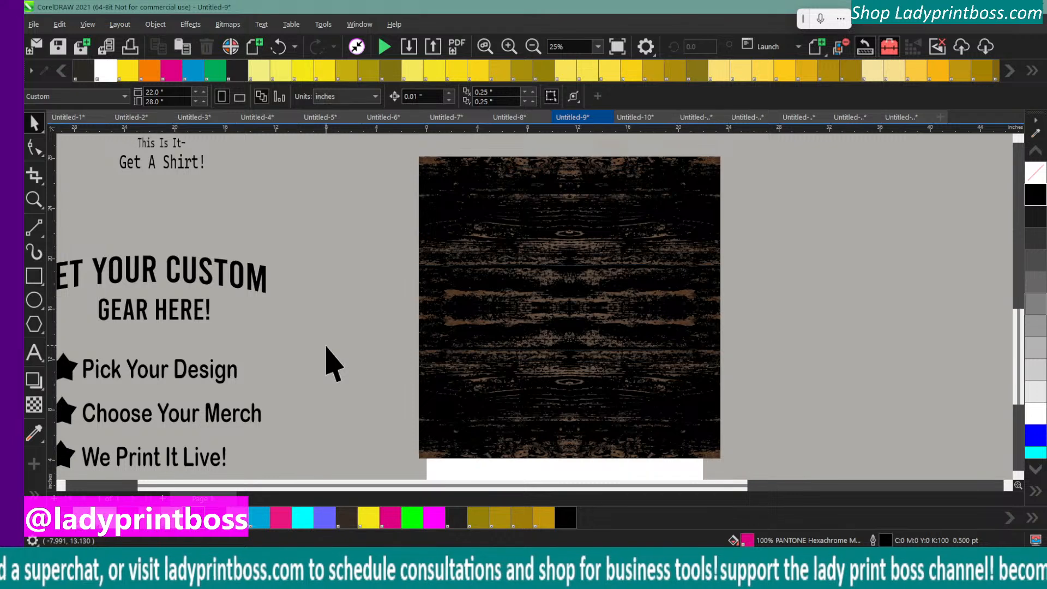
Move the CUSTOM MERCH BAR banner down to sit just above the dark wood panels
click(532, 48)
click(532, 48)
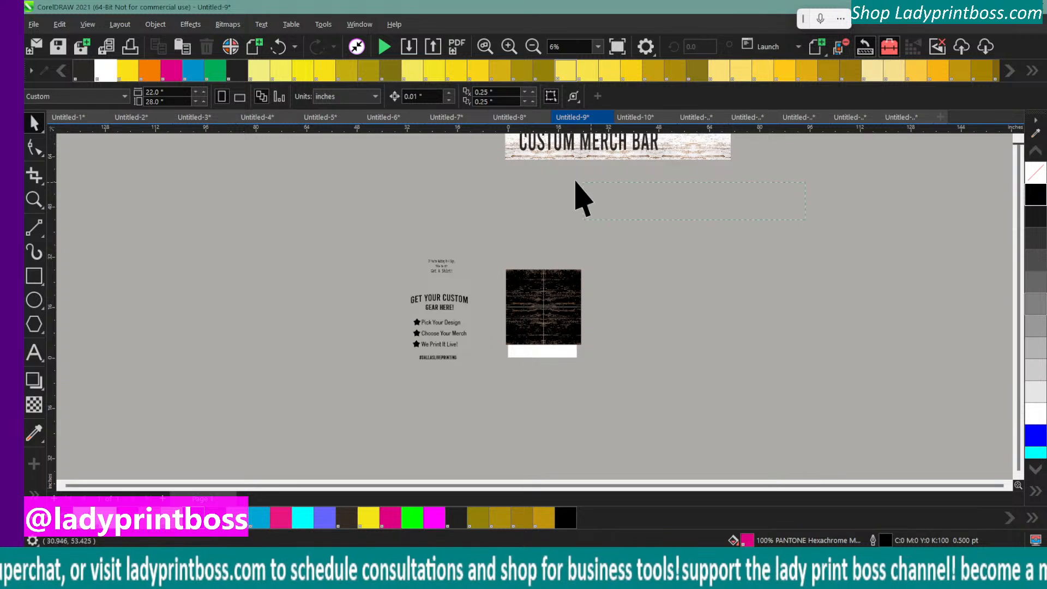
scroll(482, 141, up, 2)
click(556, 232)
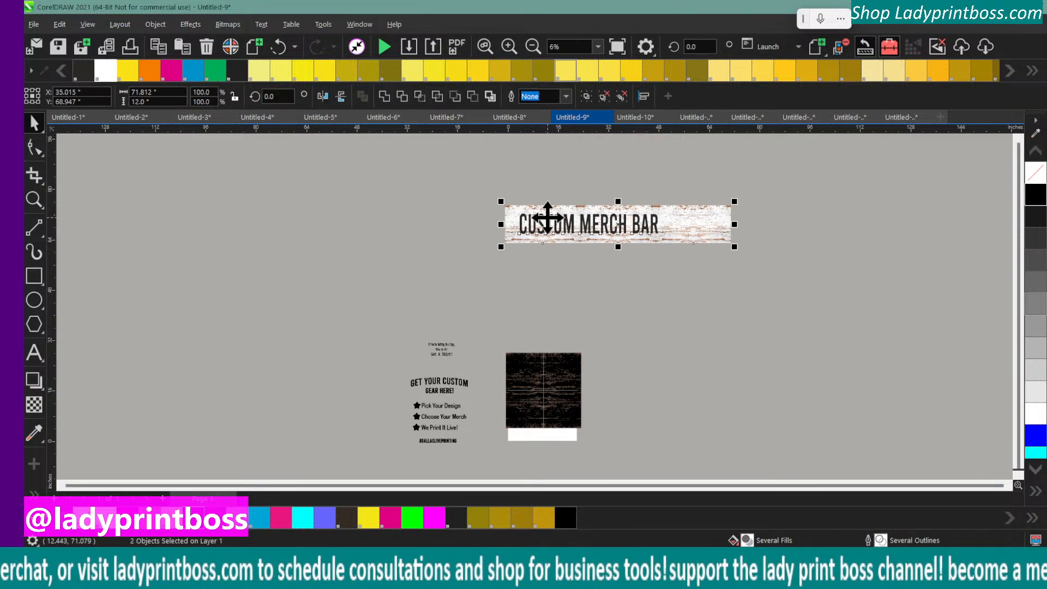
drag(544, 215, 553, 312)
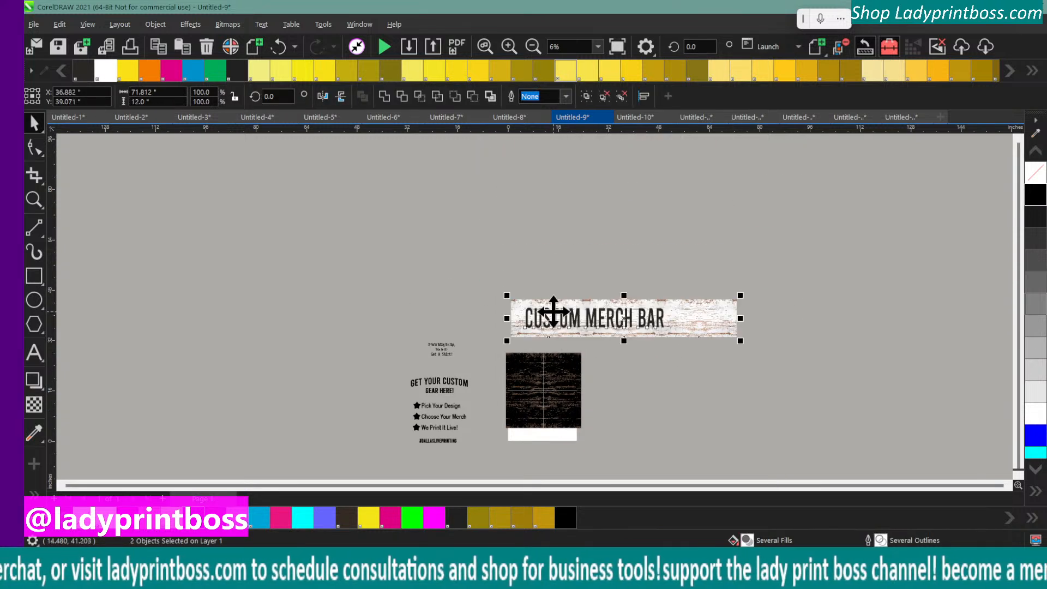
Move the grouped GET YOUR CUSTOM GEAR HERE! text block farther left of the dark wood and deselect it
click(508, 48)
click(510, 48)
scroll(624, 355, down, 5)
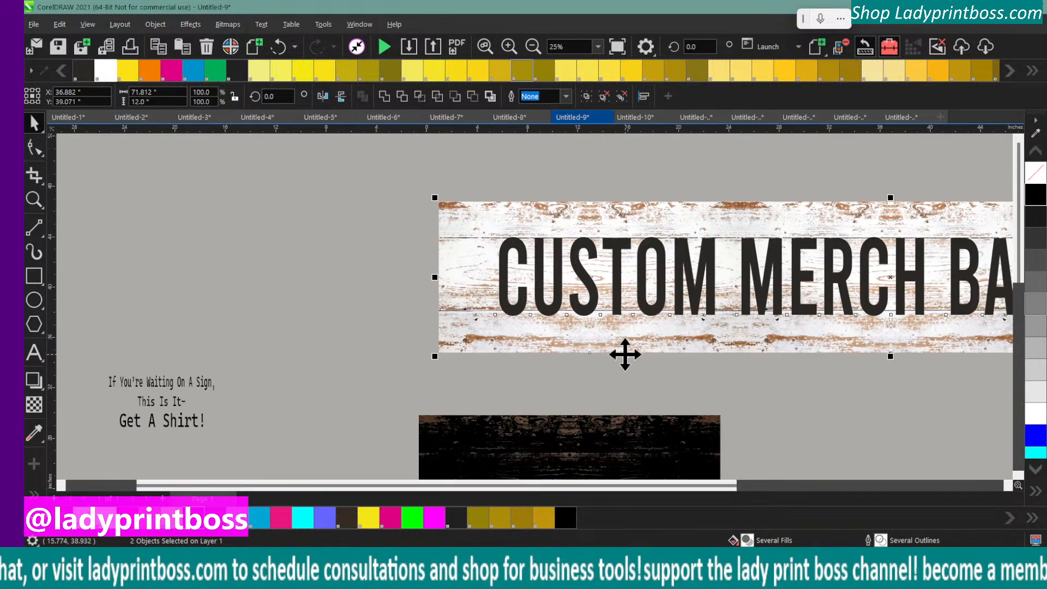
scroll(624, 354, down, 1)
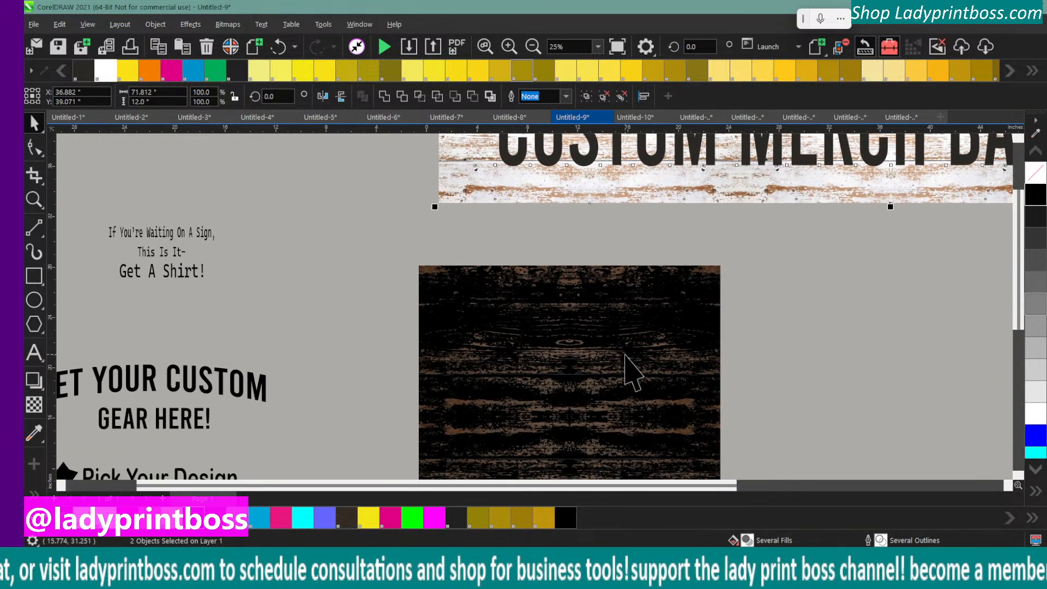
scroll(624, 355, down, 1)
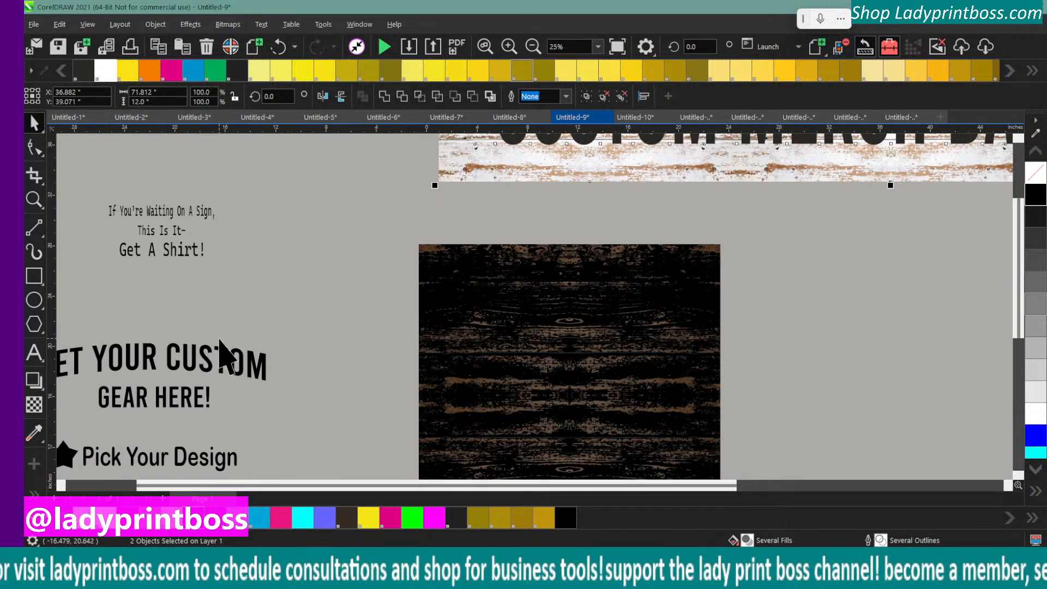
scroll(222, 351, down, 1)
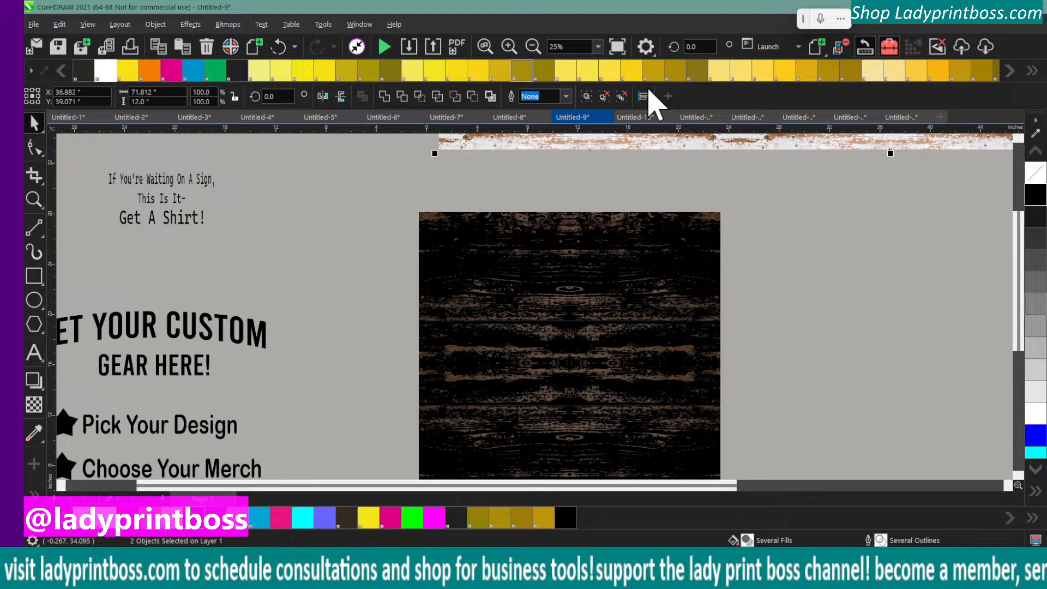
click(533, 47)
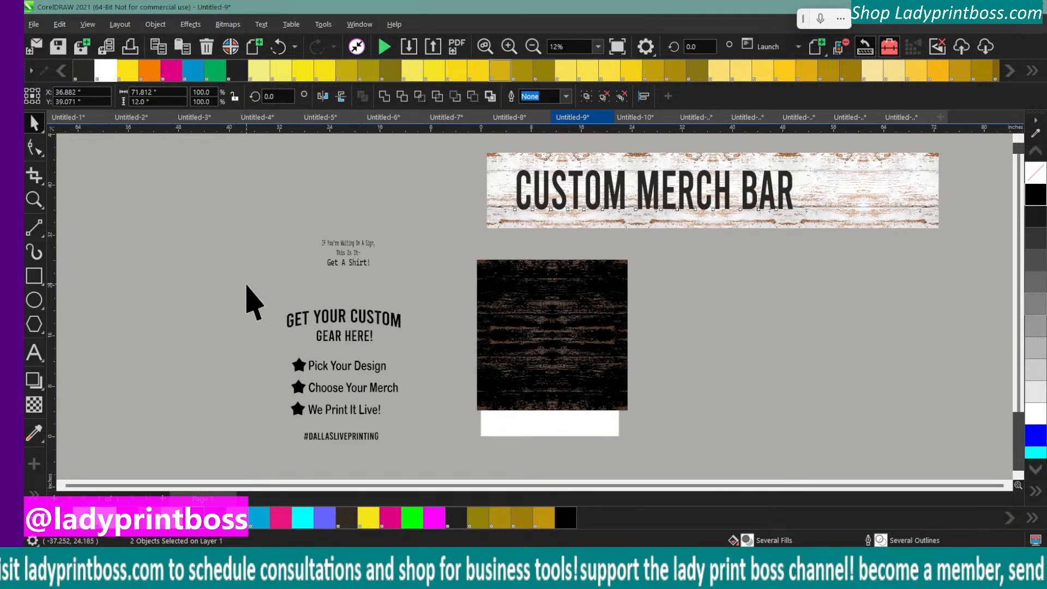
drag(247, 284, 426, 472)
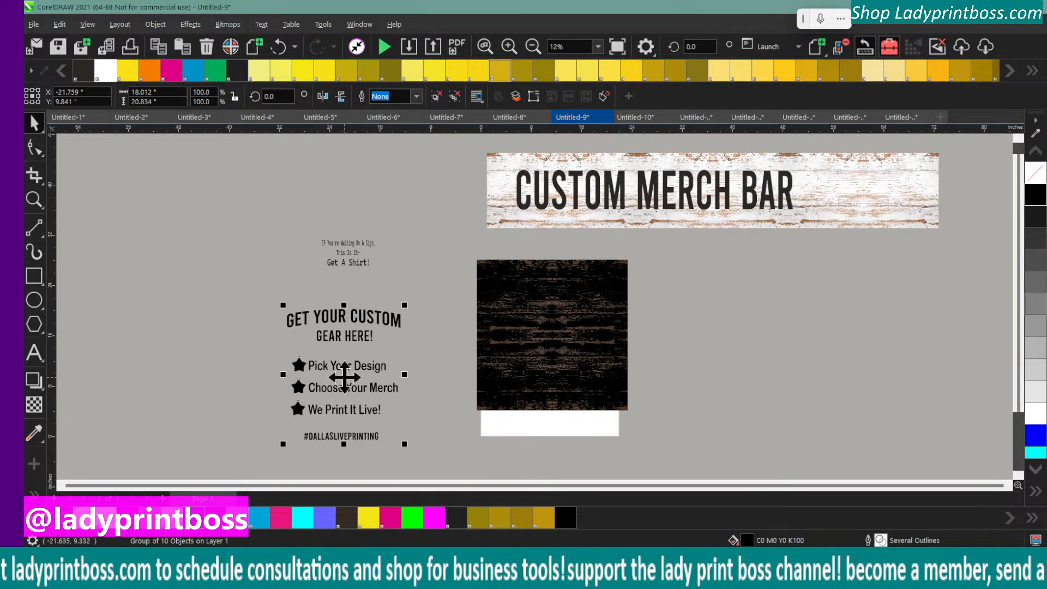
drag(344, 376, 299, 385)
click(460, 385)
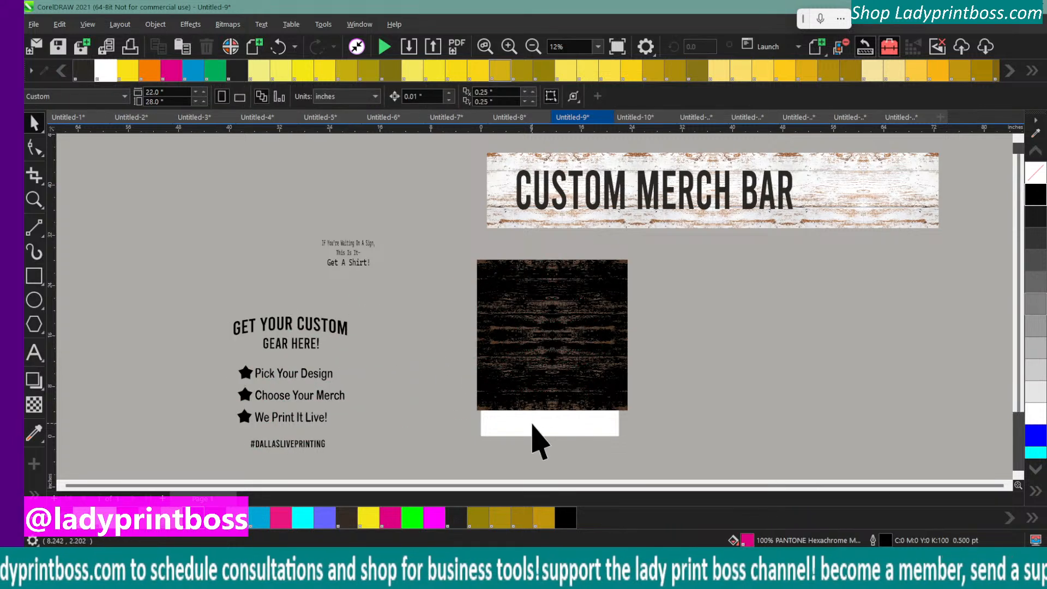
Select all four dark wood bitmaps together and shift them slightly right to line up with the page's left edge
click(492, 280)
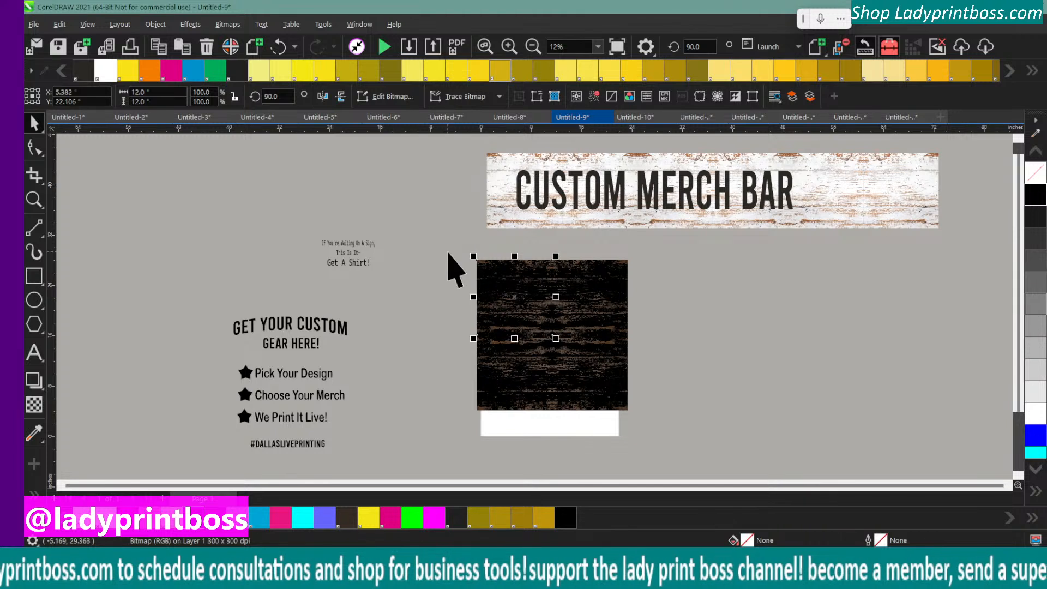
drag(448, 251, 640, 420)
mouse_move(562, 343)
mouse_down()
mouse_move(608, 352)
mouse_move(569, 357)
mouse_move(564, 340)
mouse_up()
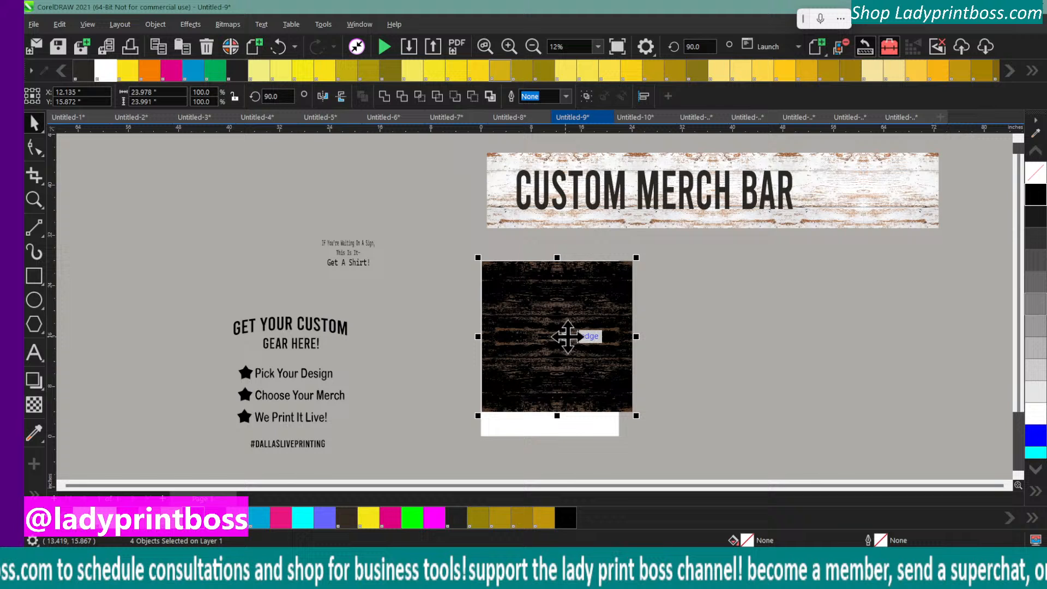
Group the two upper dark wood bitmaps
click(452, 292)
drag(440, 243, 661, 354)
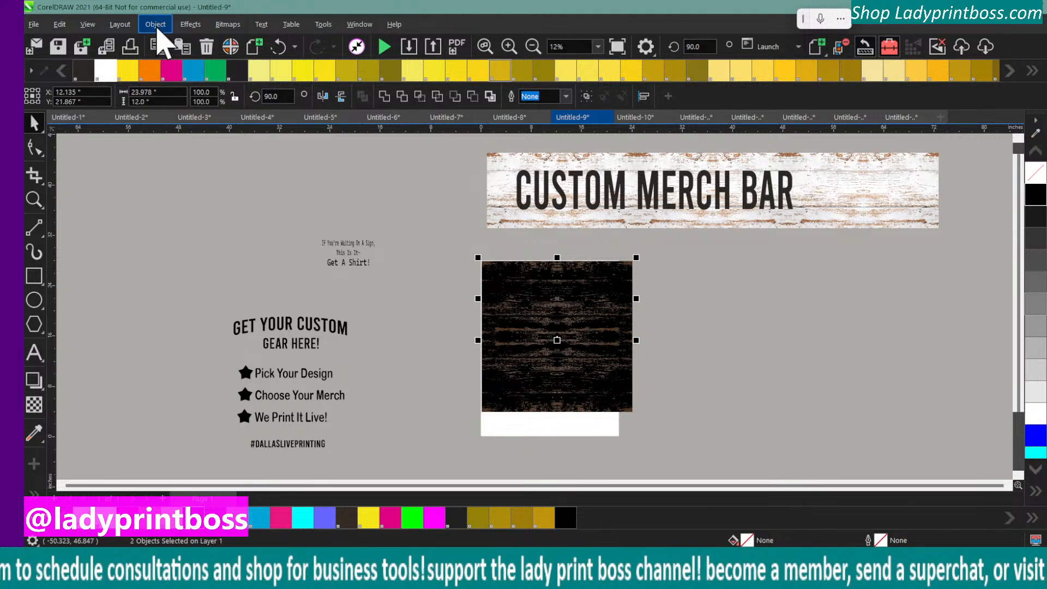
key(ctrl+g)
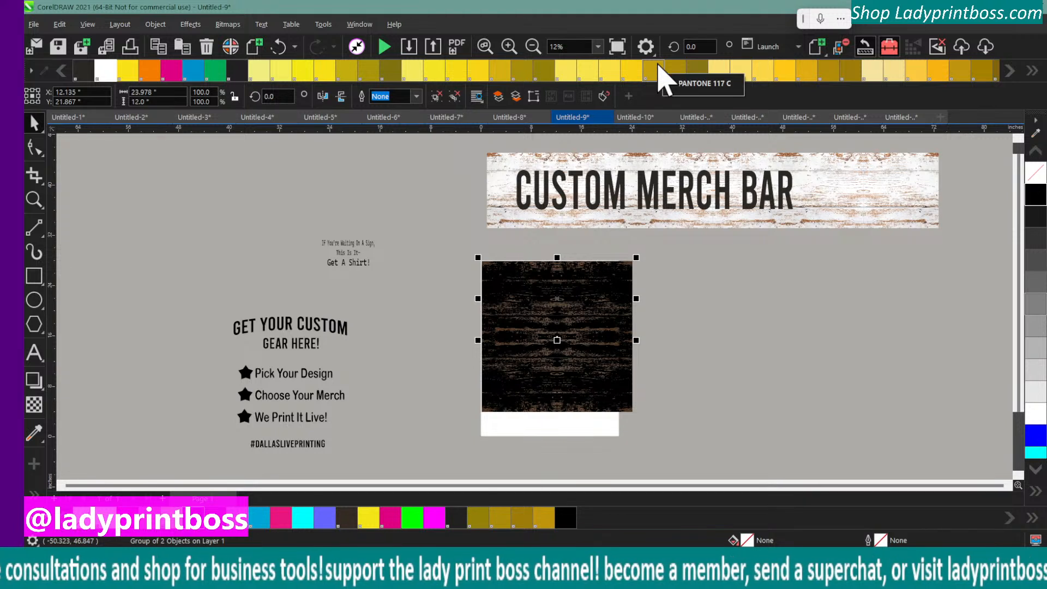
Place a copy of the grouped upper wood bitmaps directly below the existing dark wood, covering the bottom of the page
key(Right)
key(Up)
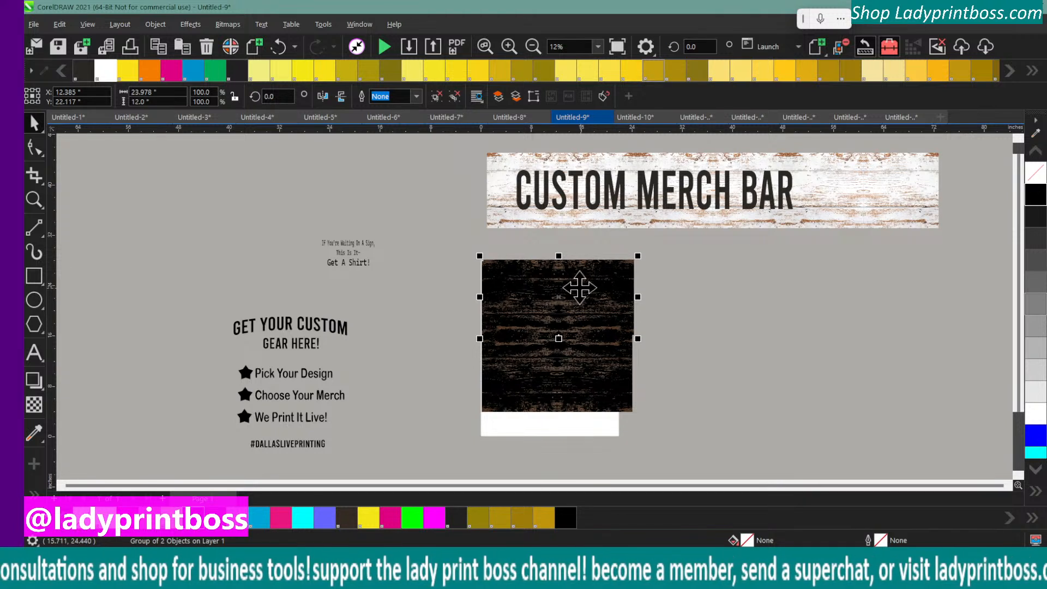
drag(561, 294, 555, 449)
scroll(731, 378, down, 1)
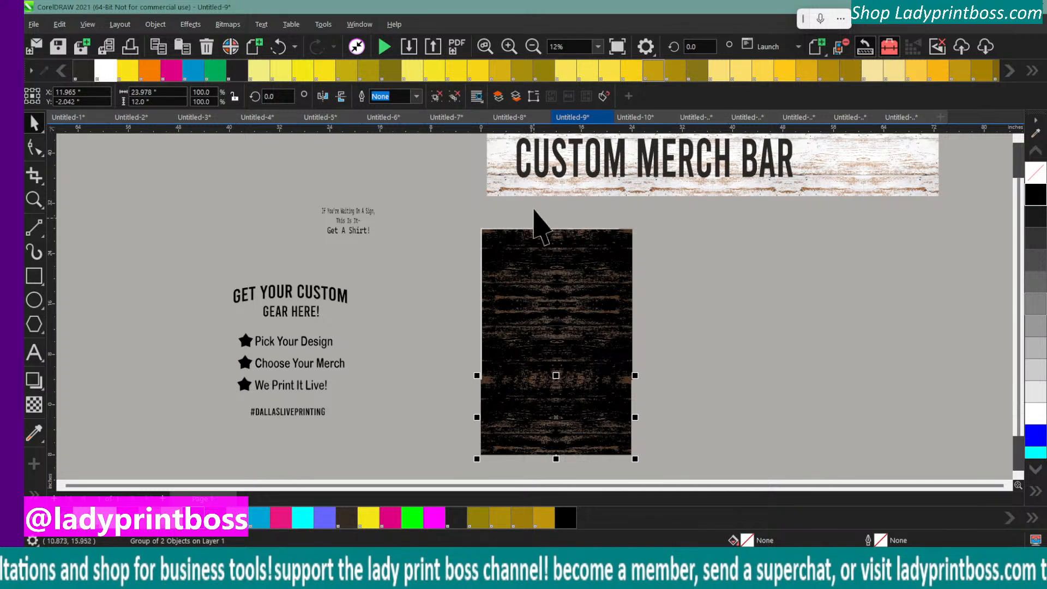
Nudge the bottom wood group right until its side edges line up with the panels above, then deselect it
click(509, 48)
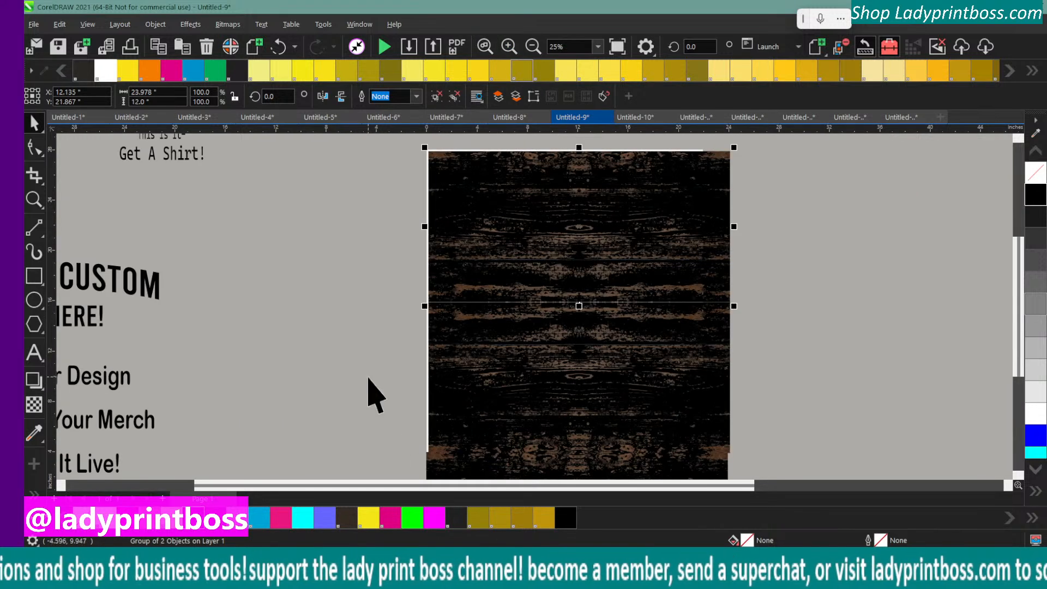
scroll(368, 387, down, 2)
scroll(368, 387, down, 3)
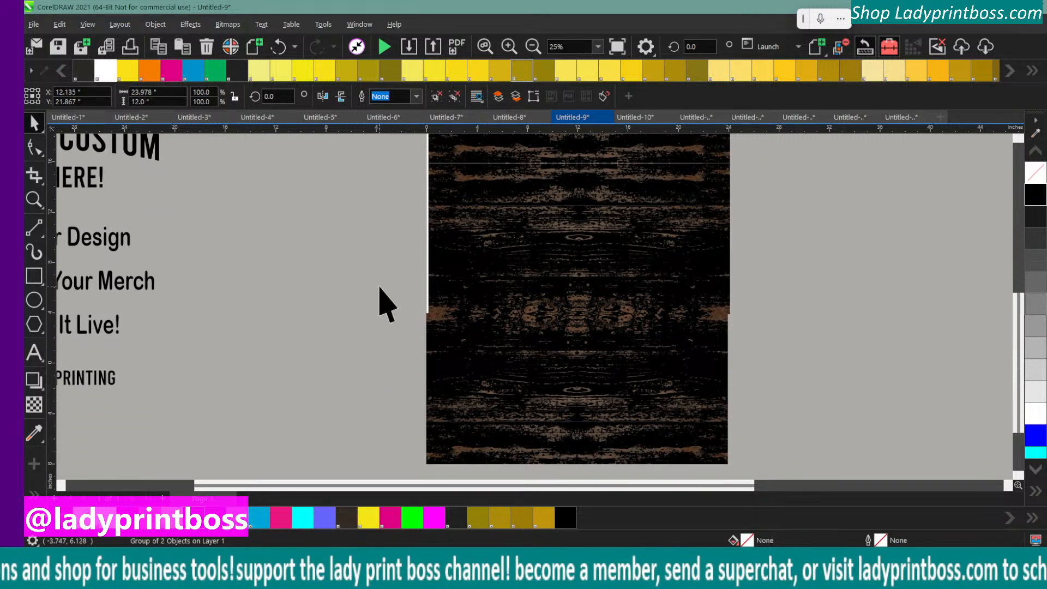
drag(380, 286, 793, 490)
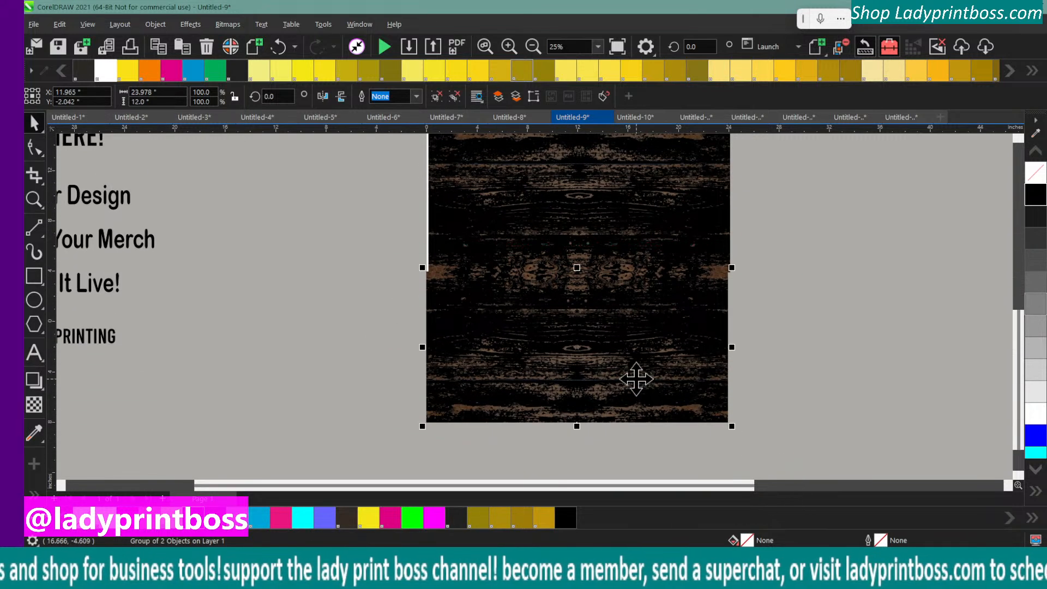
key(Right)
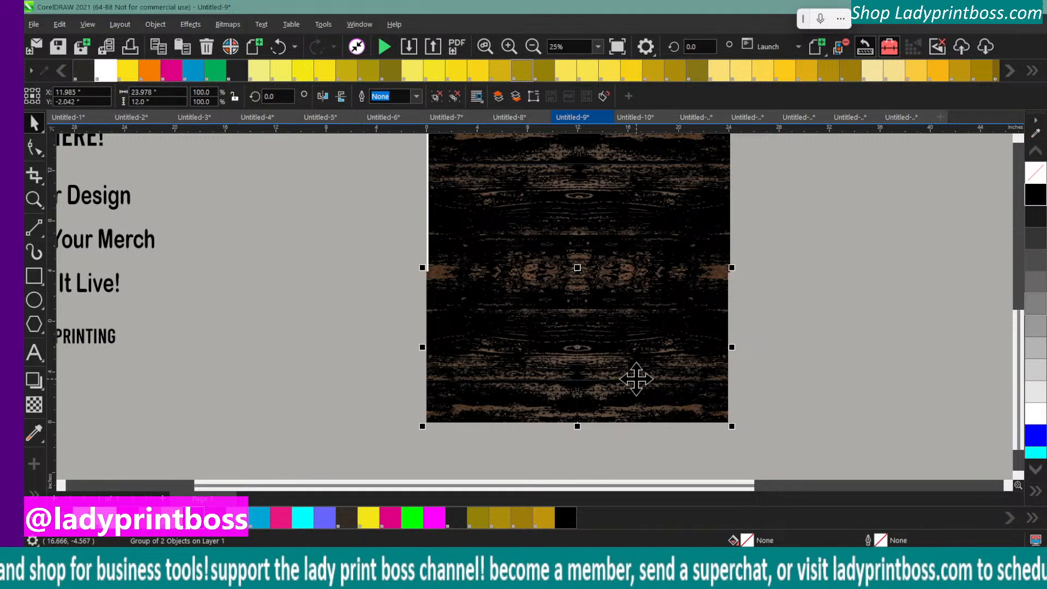
key(Right)
key(Right)
key(Right)
key(Right)
key(Right)
key(Right)
key(Right)
key(Right)
key(Right)
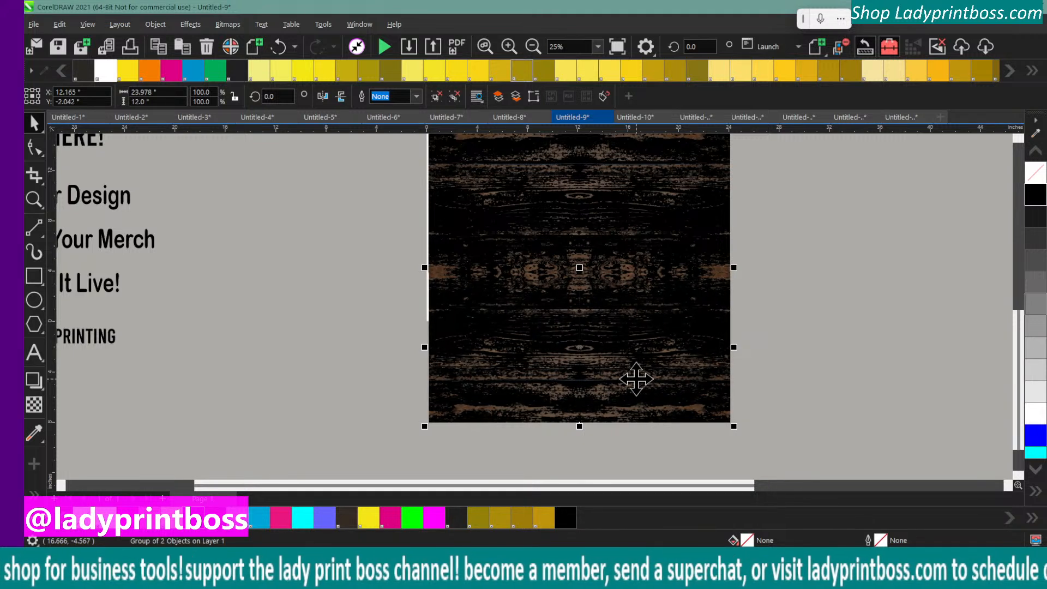
click(833, 409)
Try to align all the dark wood pieces by their centers horizontally, and undo the alignment
drag(796, 466, 401, 144)
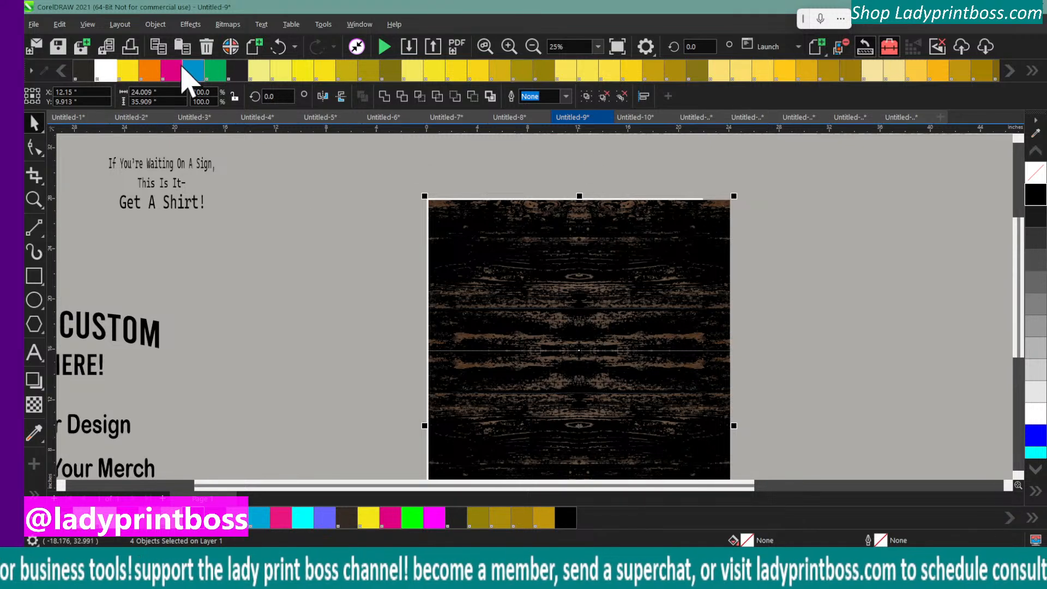
click(155, 24)
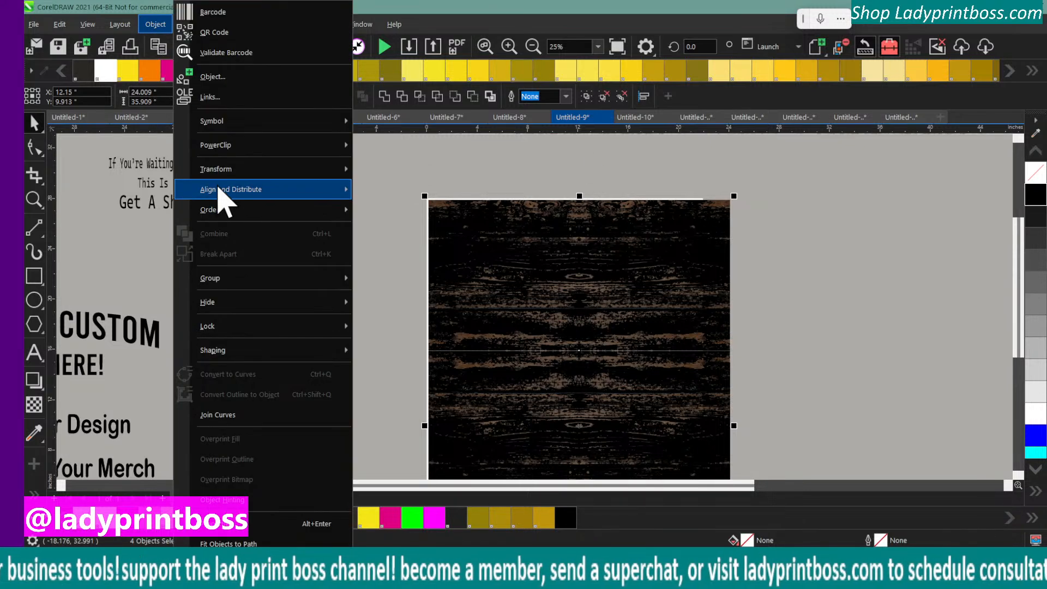
mouse_move(292, 192)
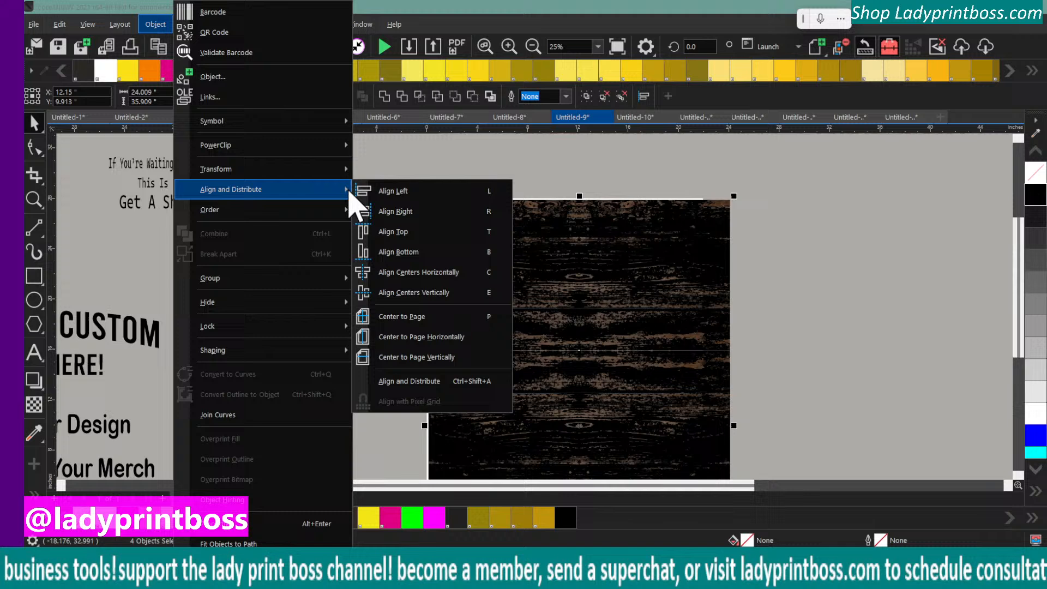
click(398, 276)
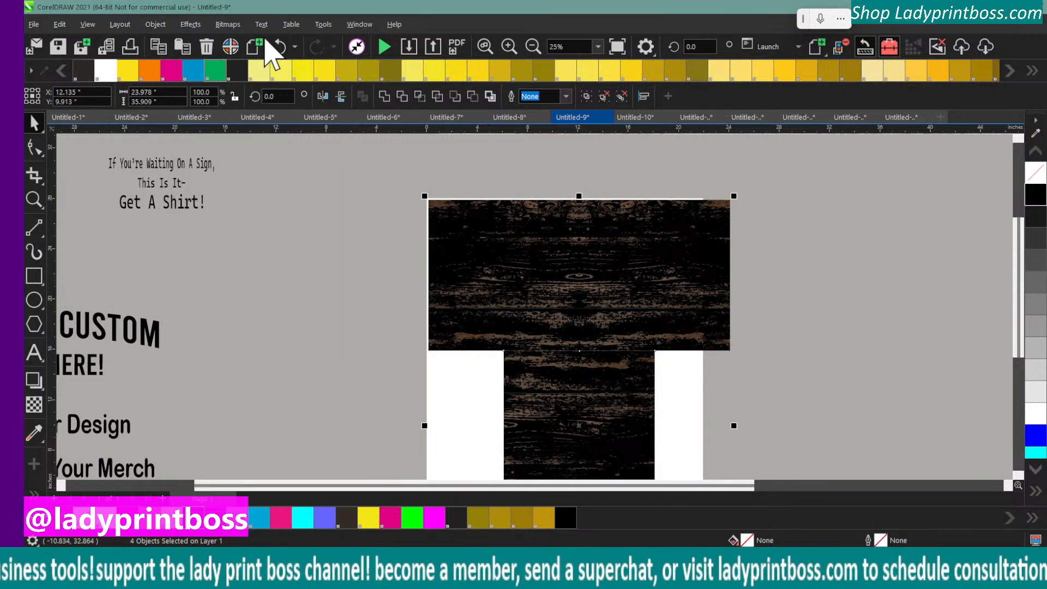
click(279, 47)
Select the two dark wood bitmaps in the middle row and group them
click(390, 354)
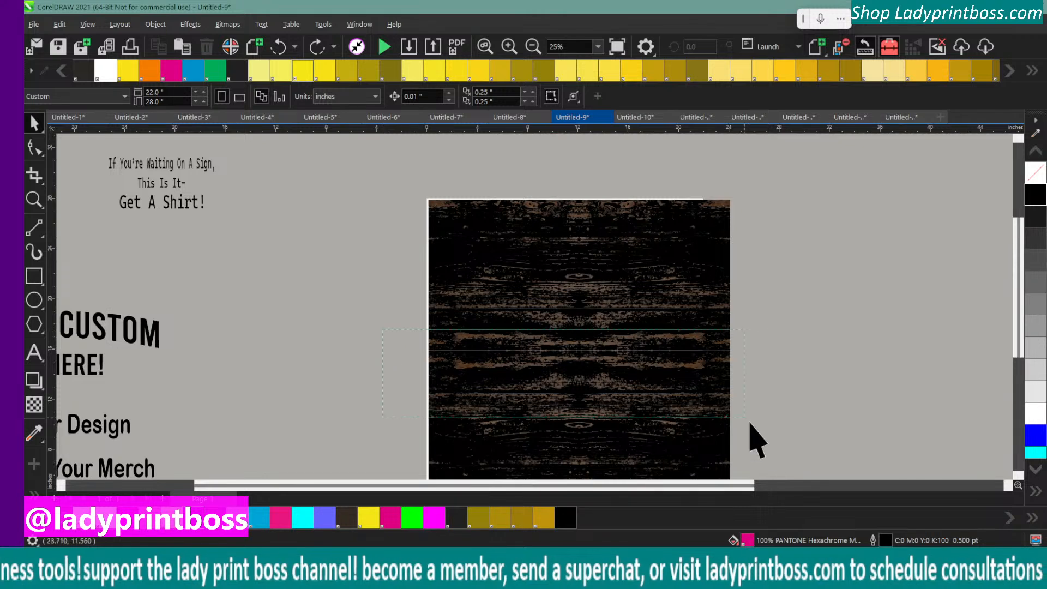
scroll(785, 474, down, 1)
scroll(780, 453, down, 1)
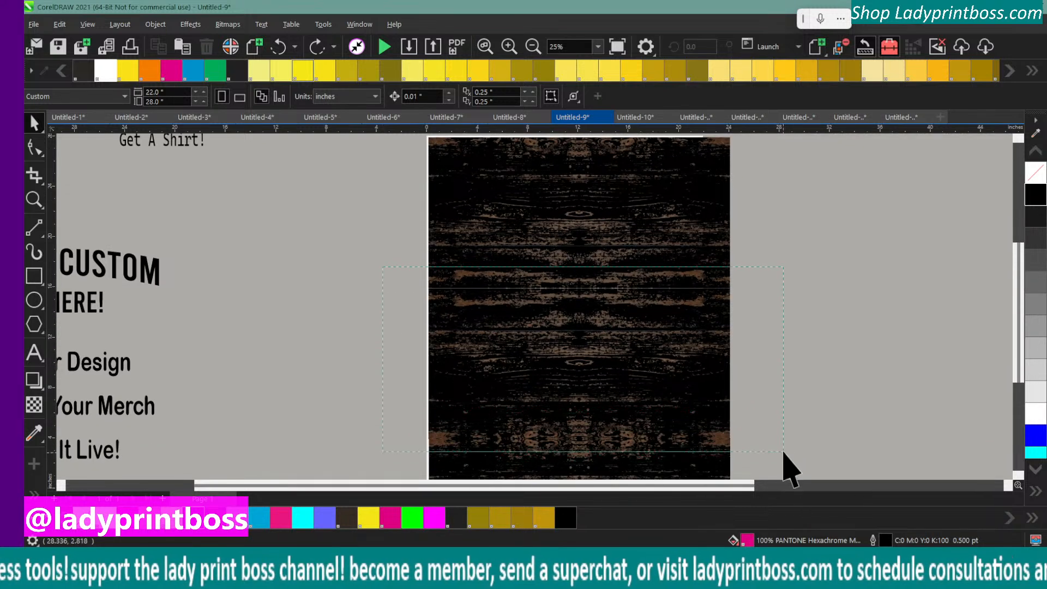
drag(783, 458, 785, 461)
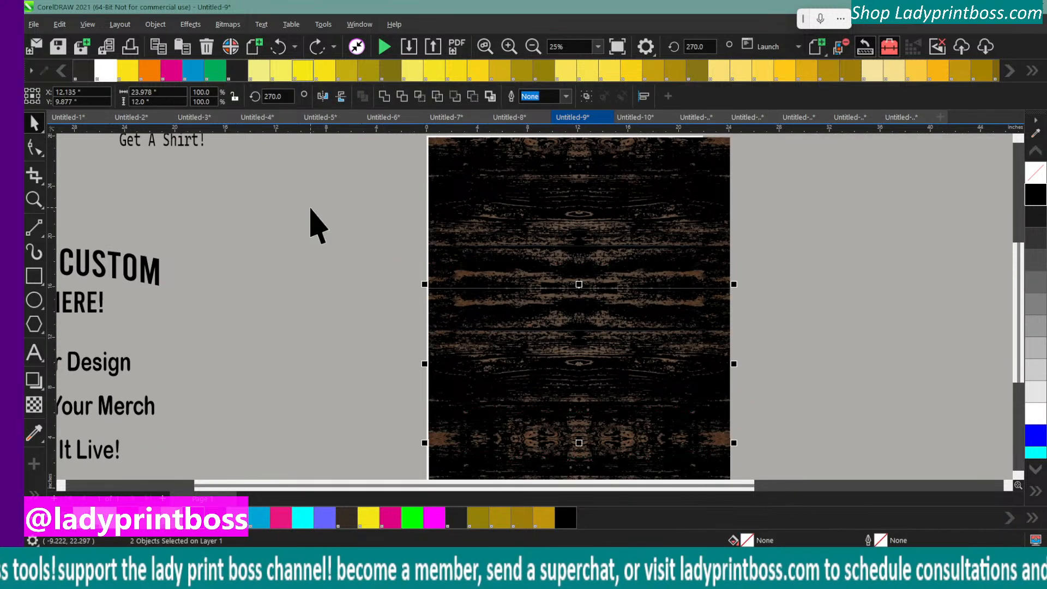
key(ctrl+g)
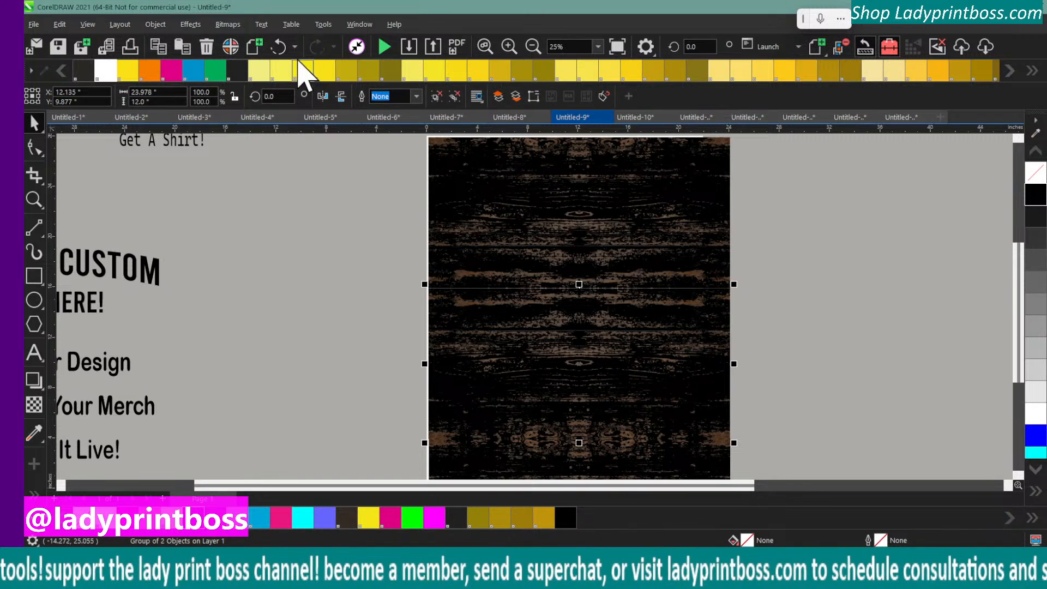
Center the middle wood group horizontally on the page and deselect it
click(155, 24)
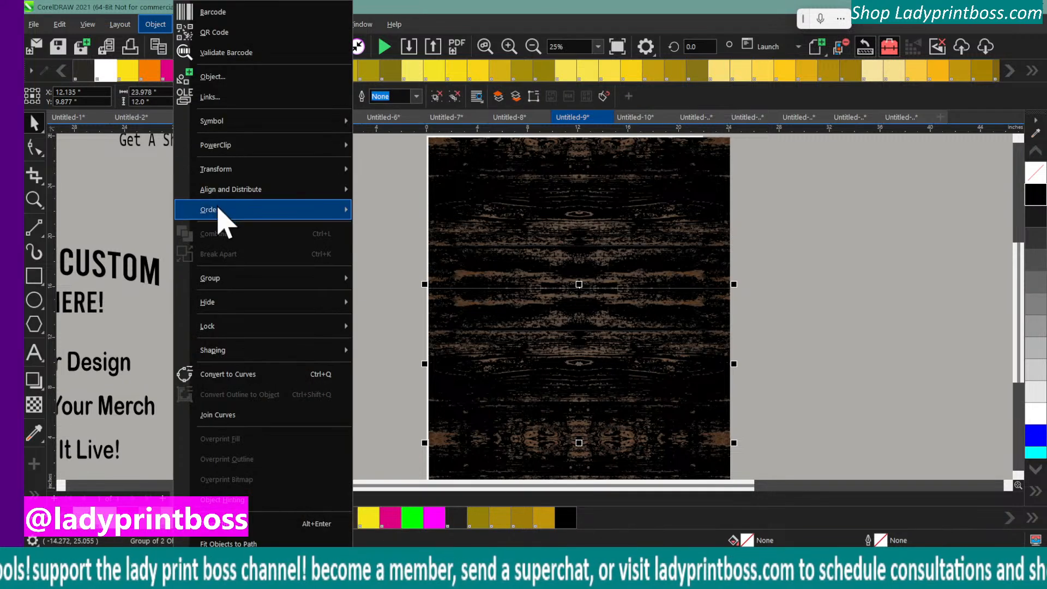
mouse_move(295, 191)
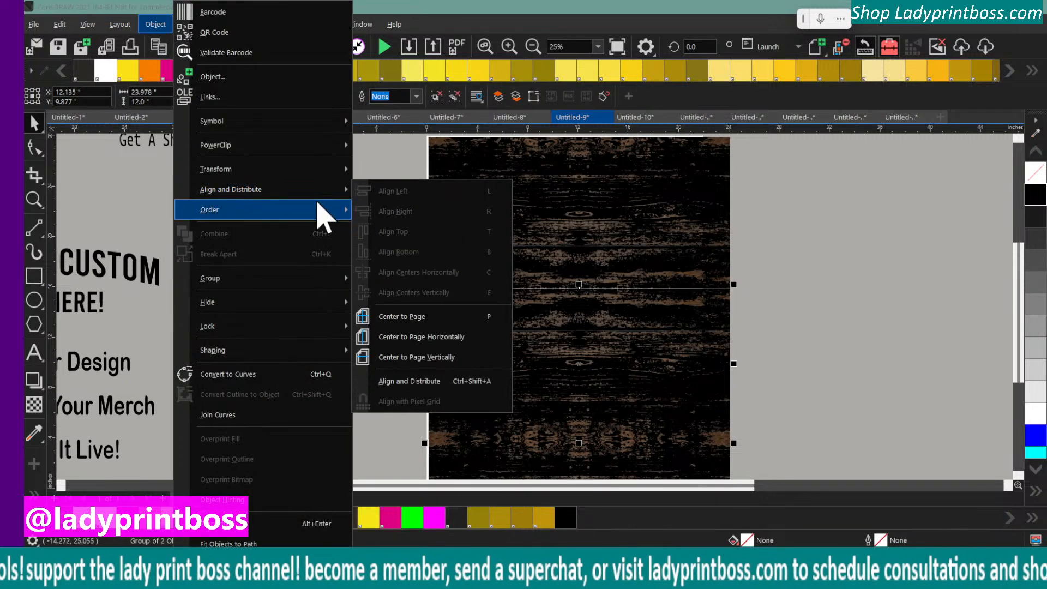
click(408, 338)
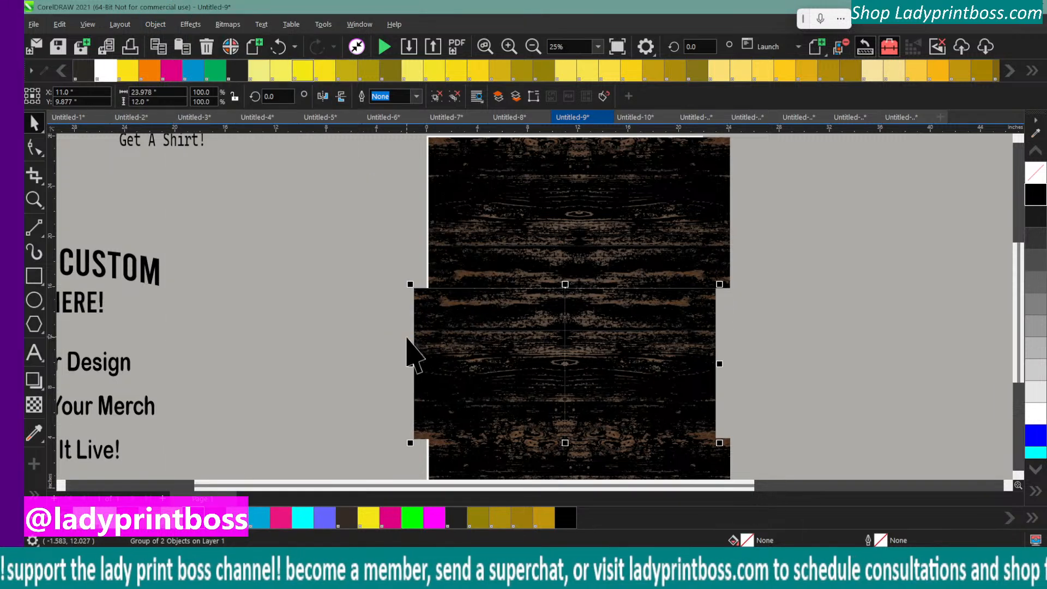
click(343, 303)
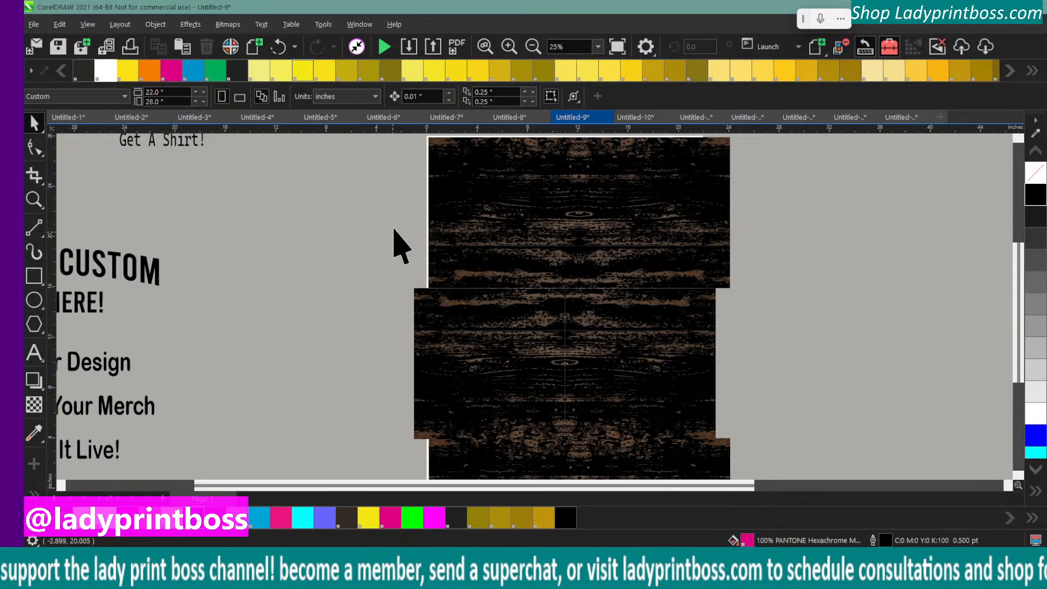
Select all three dark wood groups, align their centers horizontally and deselect them
click(534, 46)
drag(447, 203, 681, 472)
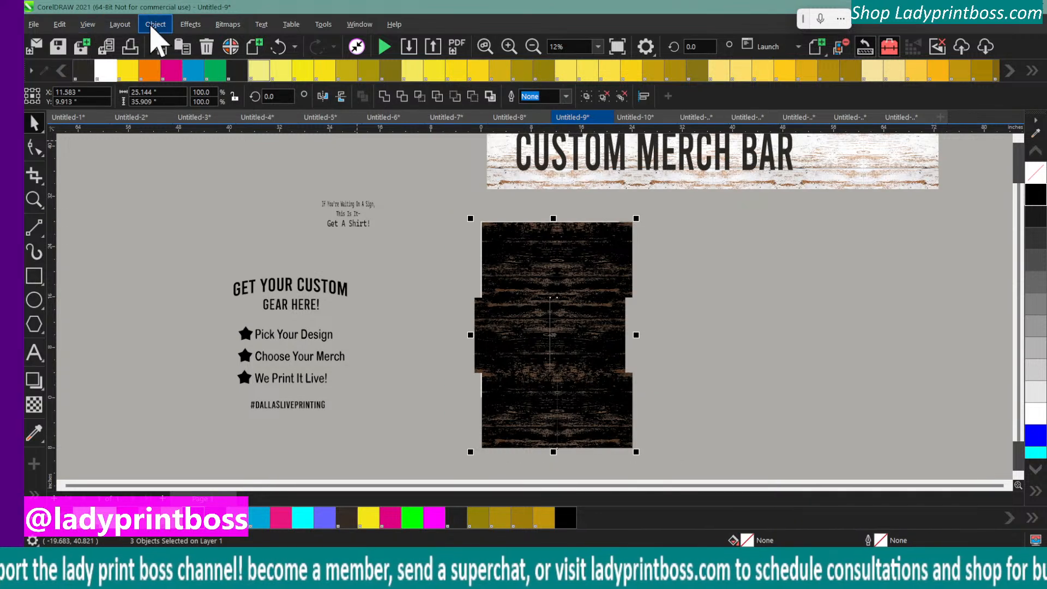
click(154, 24)
mouse_move(209, 189)
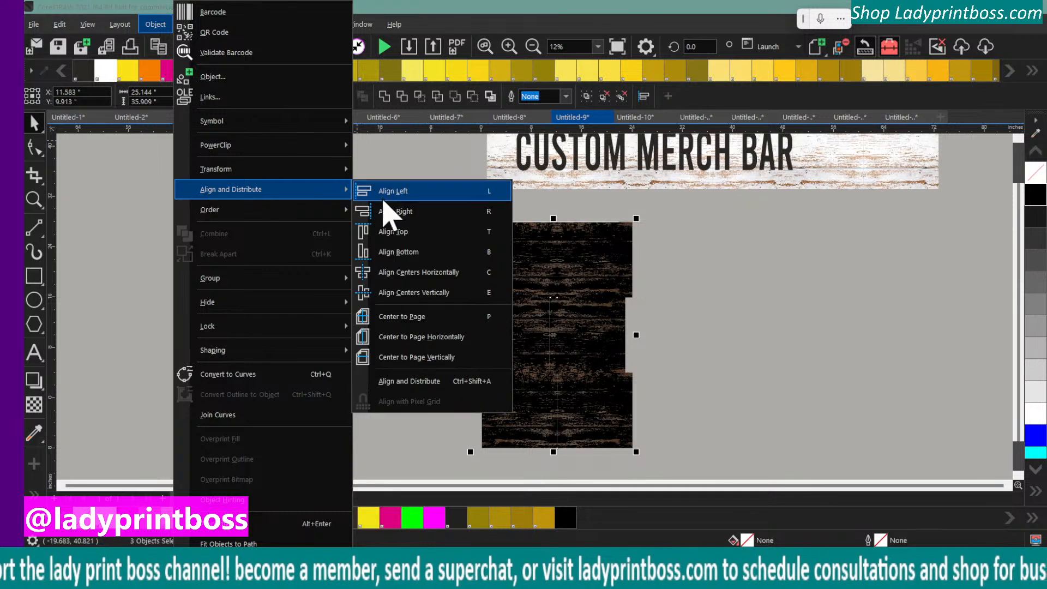
click(409, 278)
click(403, 267)
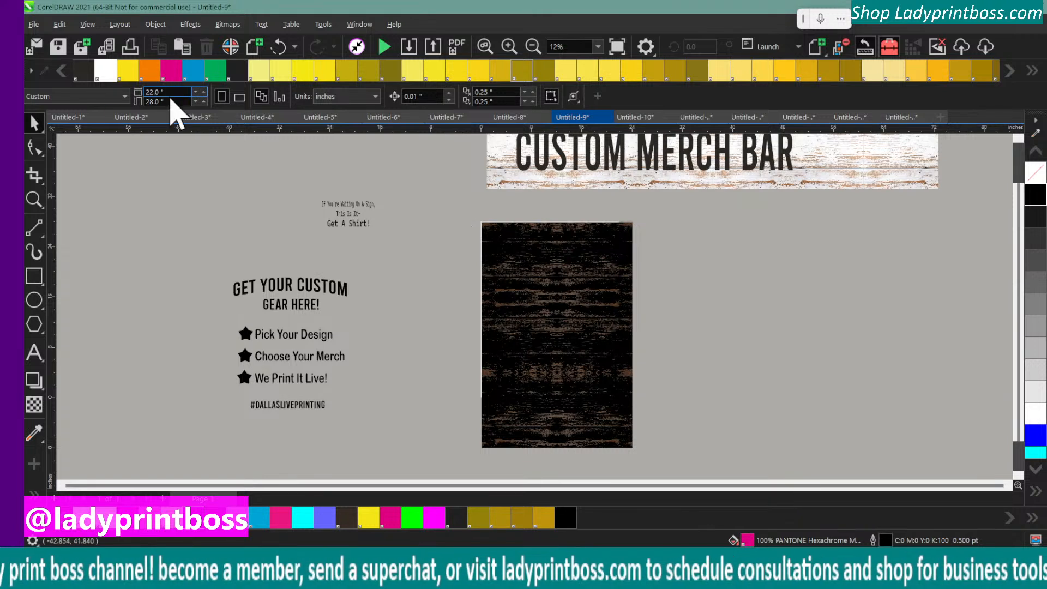
Set the page height to 30 inches, keeping the width at 22 inches
click(582, 275)
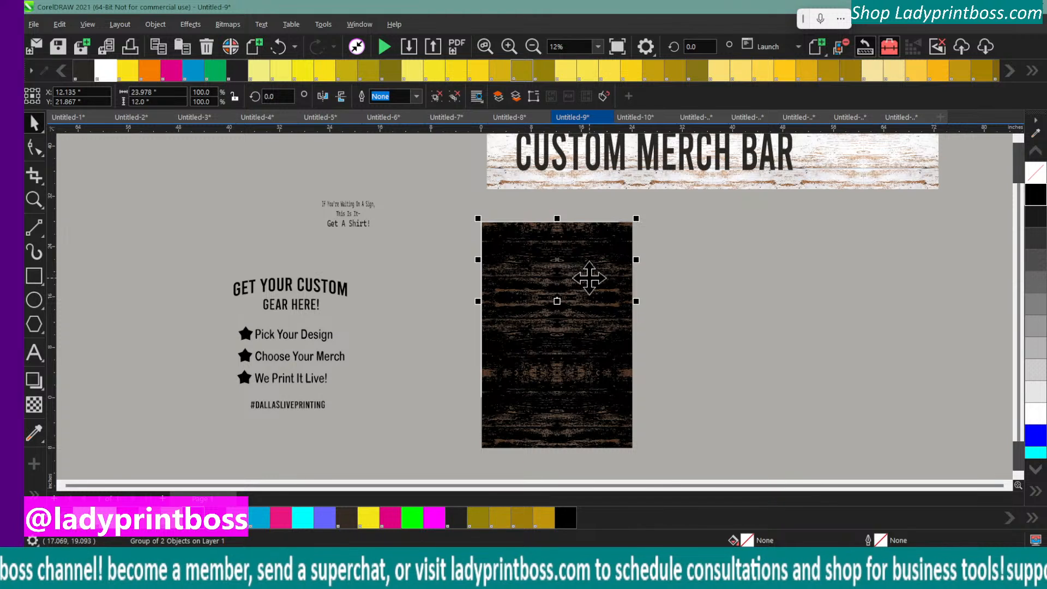
click(320, 201)
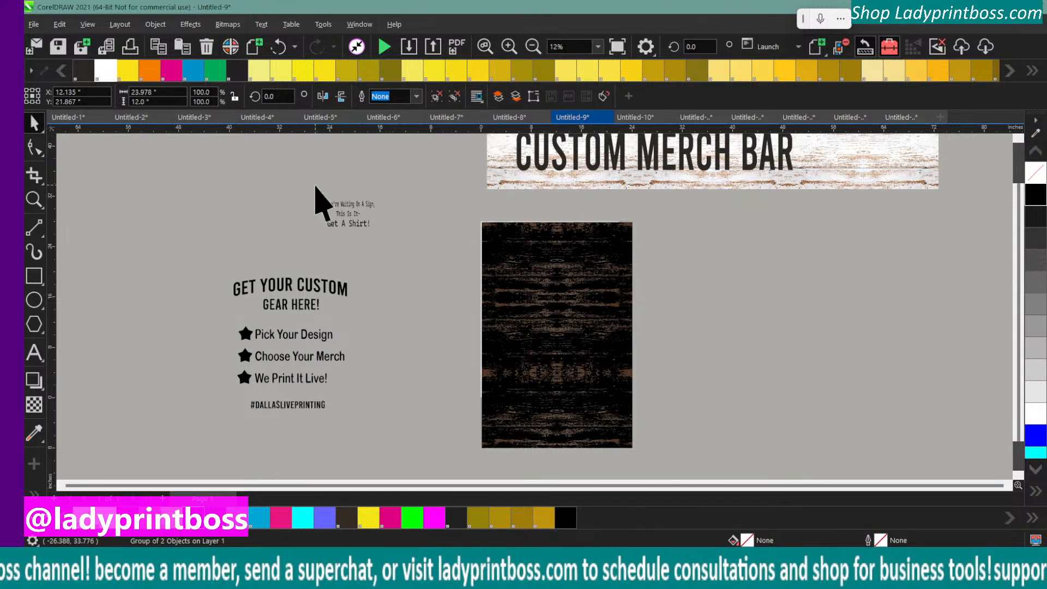
click(175, 96)
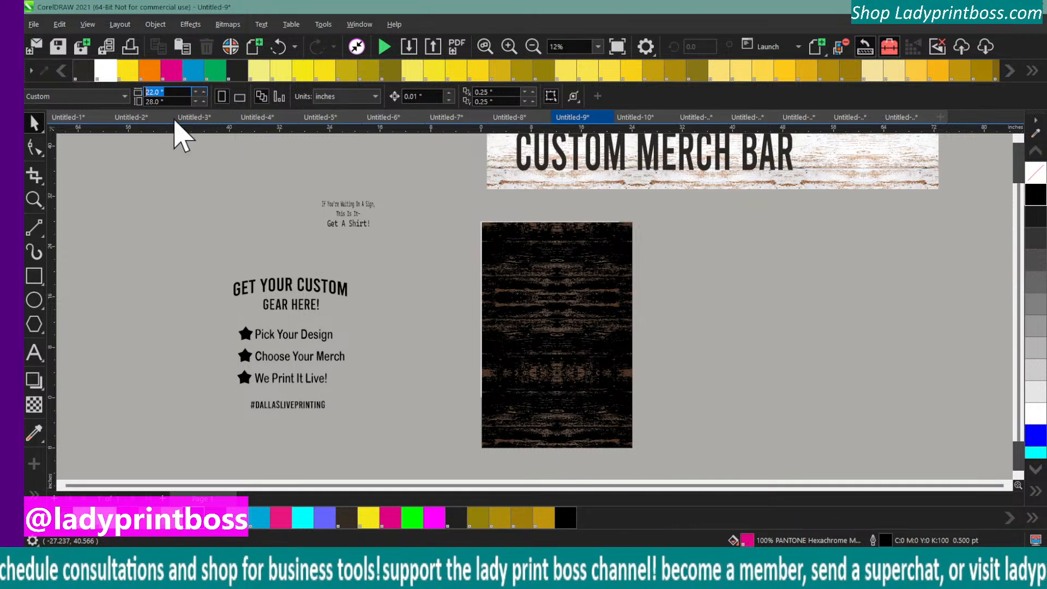
key(Tab)
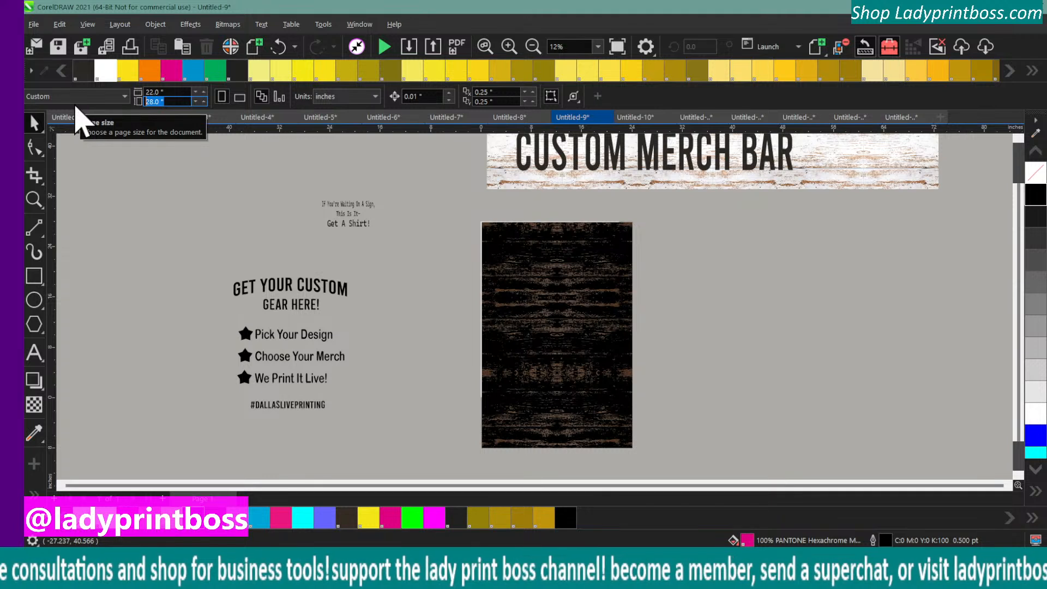
text(30)
key(Return)
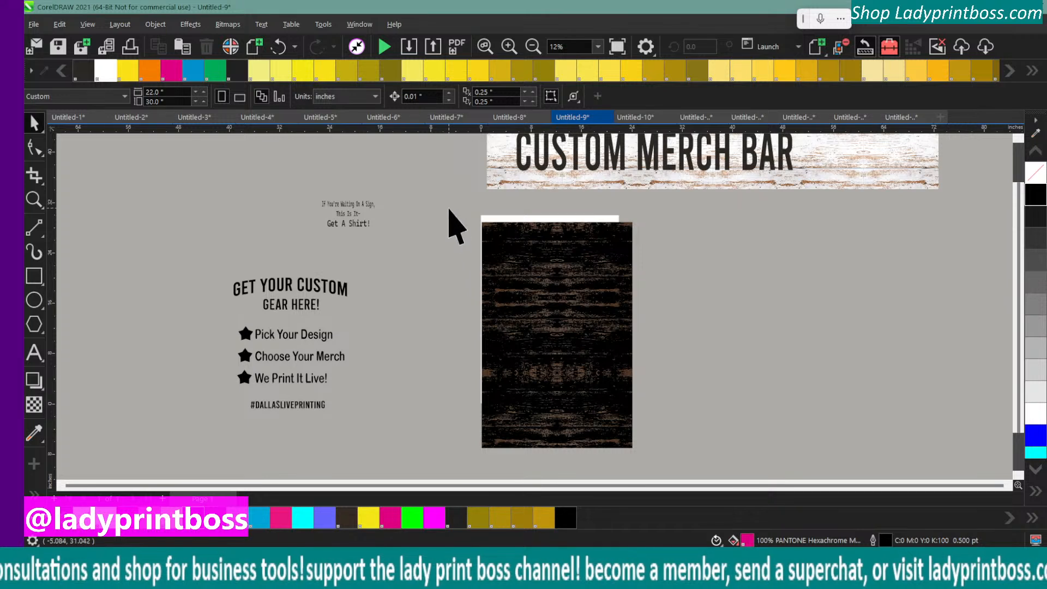
Group the three dark wood groups into a single background object
drag(449, 207, 705, 479)
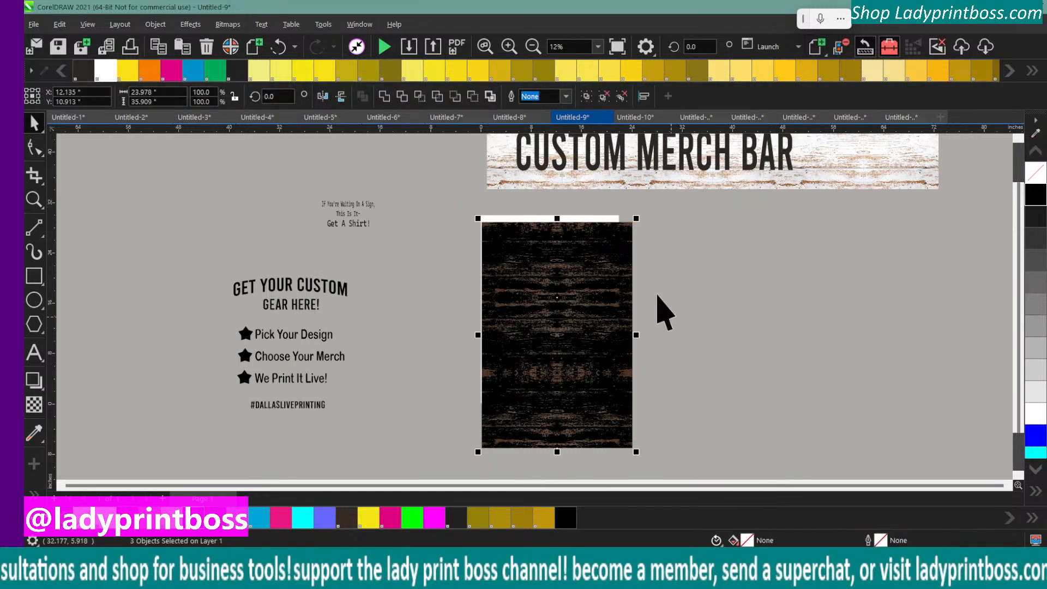
click(154, 24)
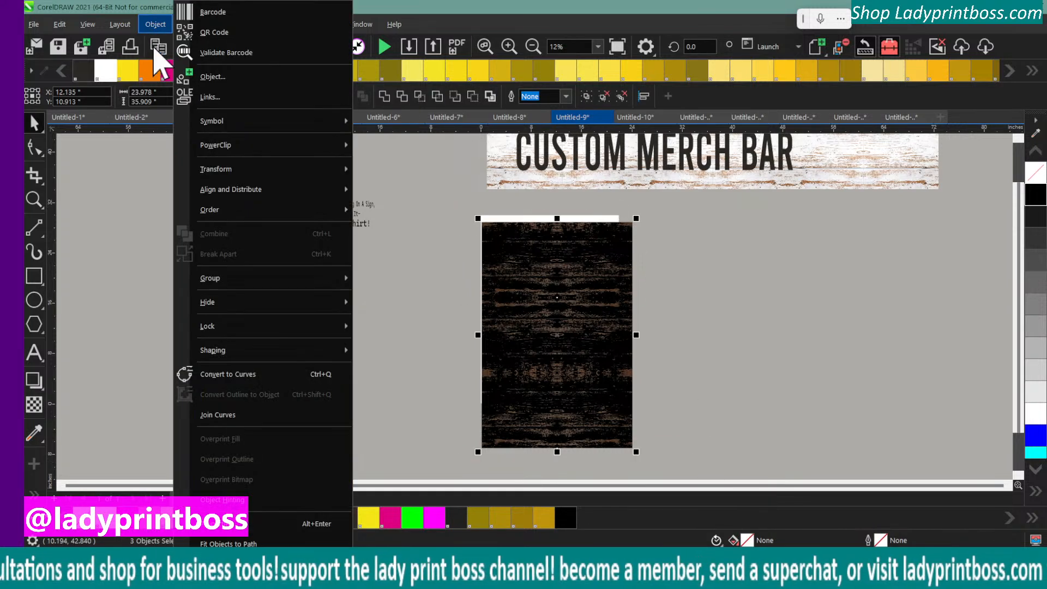
mouse_move(346, 283)
click(417, 281)
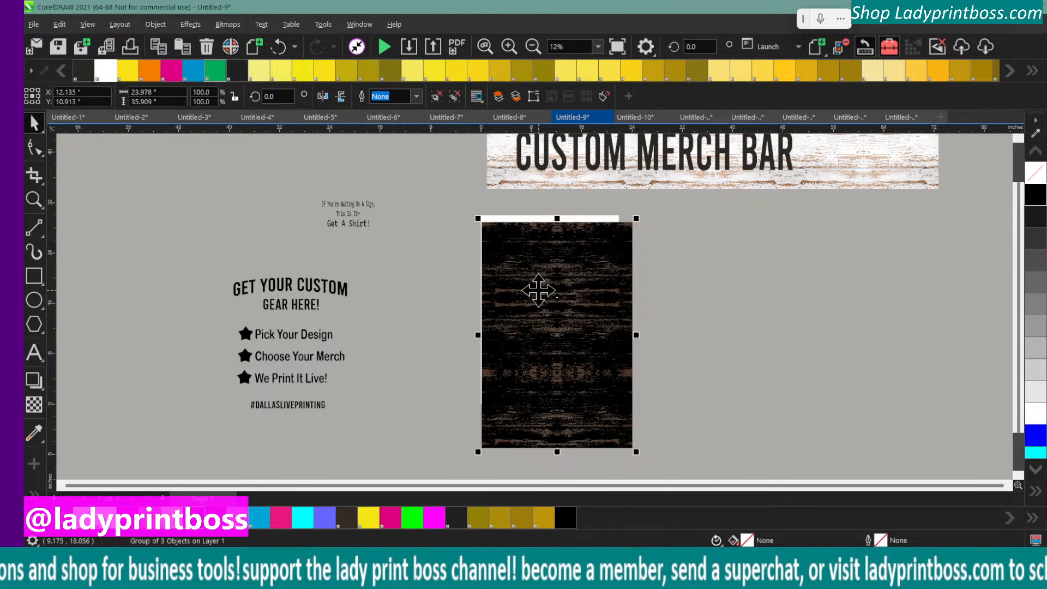
Draw a crop area over the dark wood background and set it to 24 by 31 inches
click(508, 261)
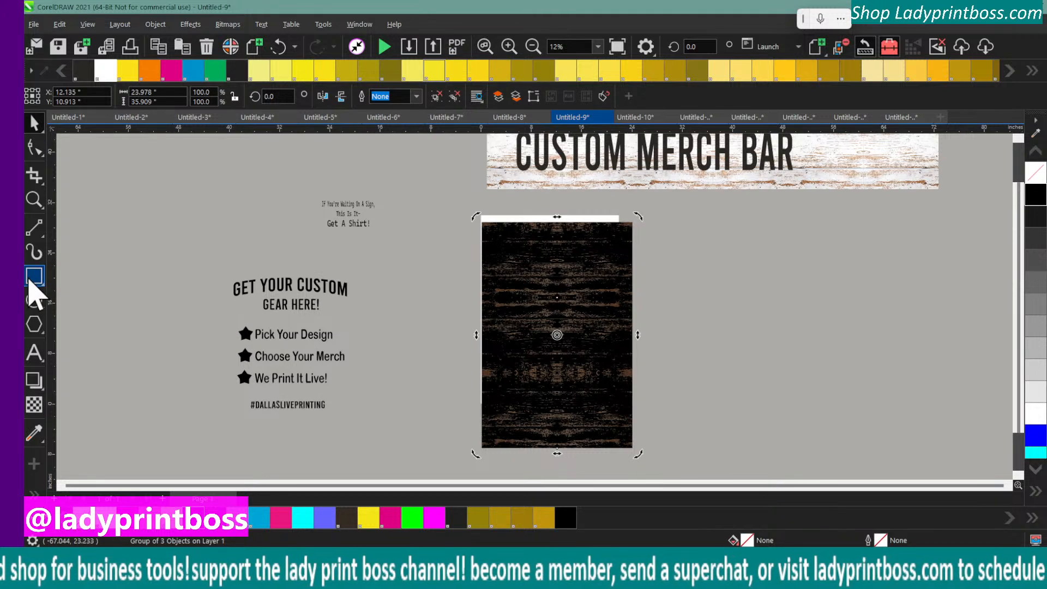
click(34, 175)
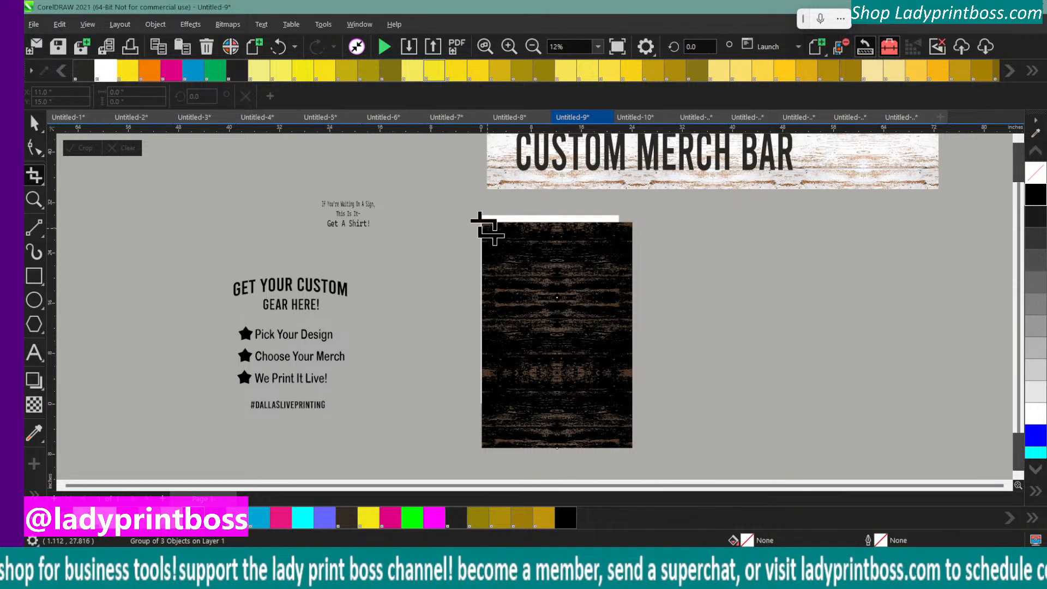
drag(487, 227, 632, 433)
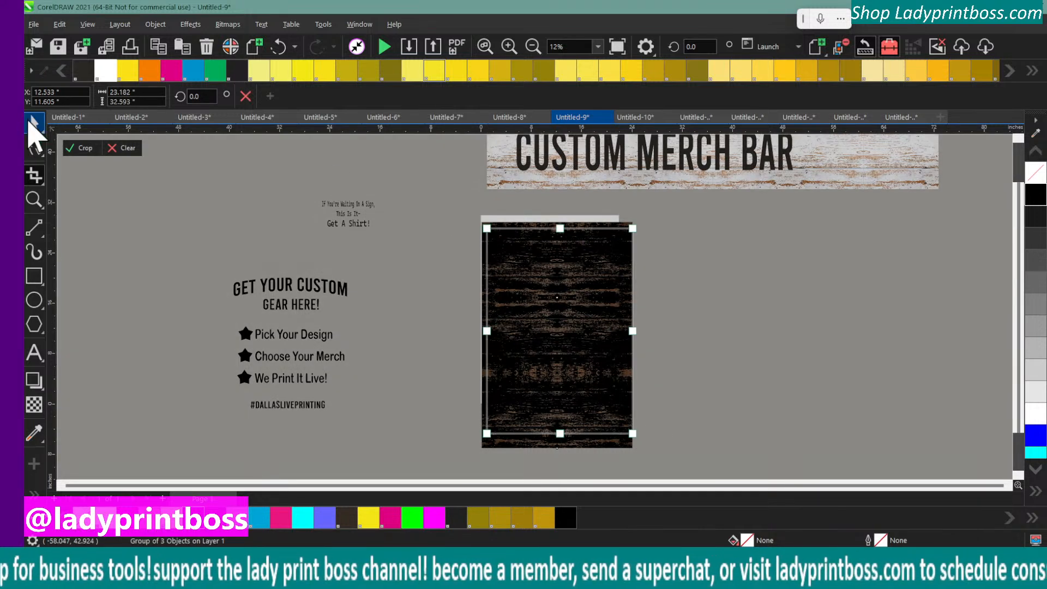
click(142, 93)
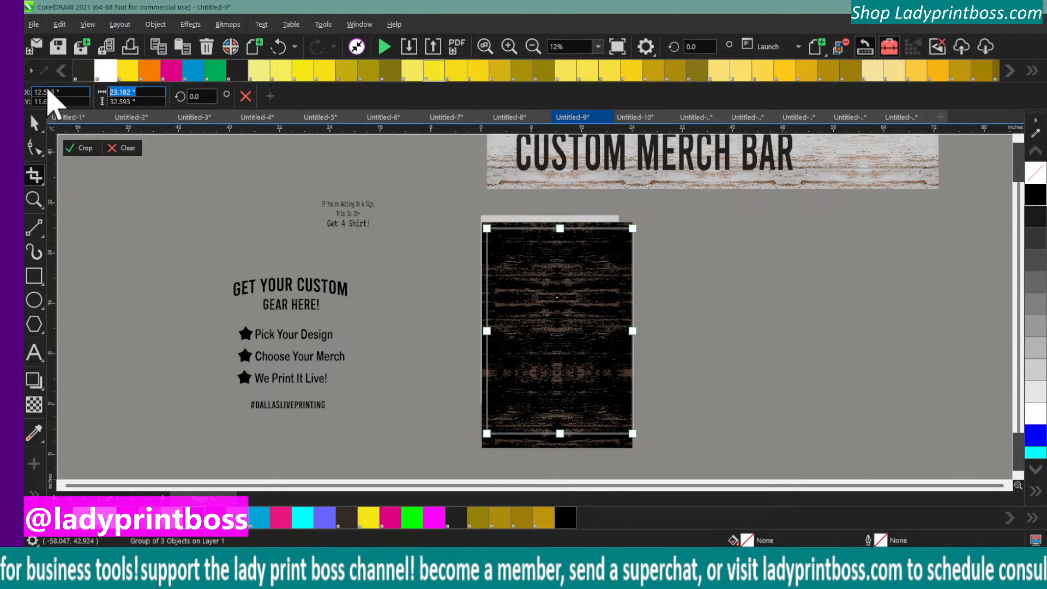
text(24)
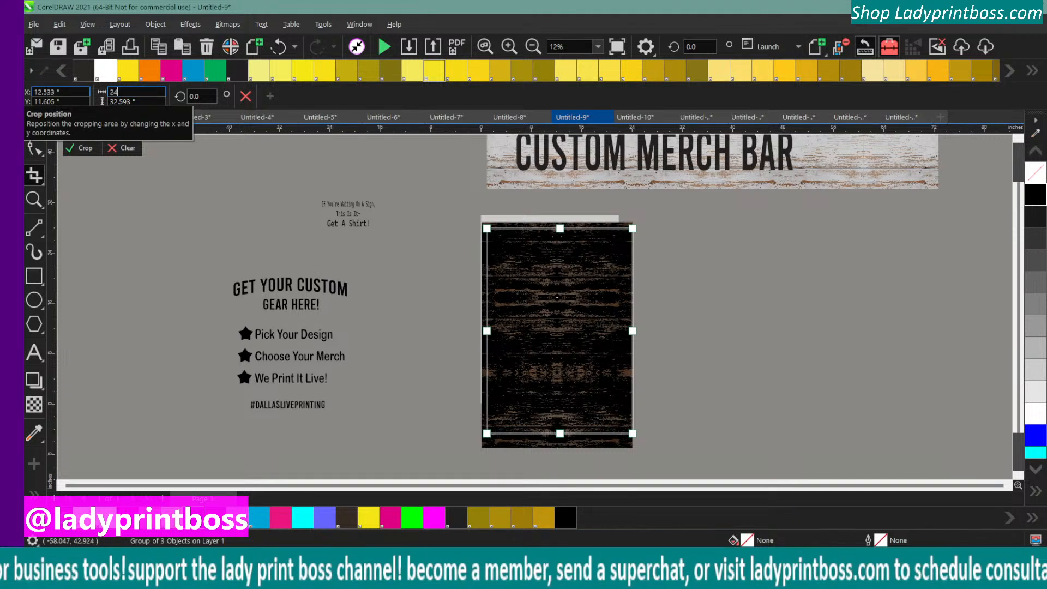
click(143, 102)
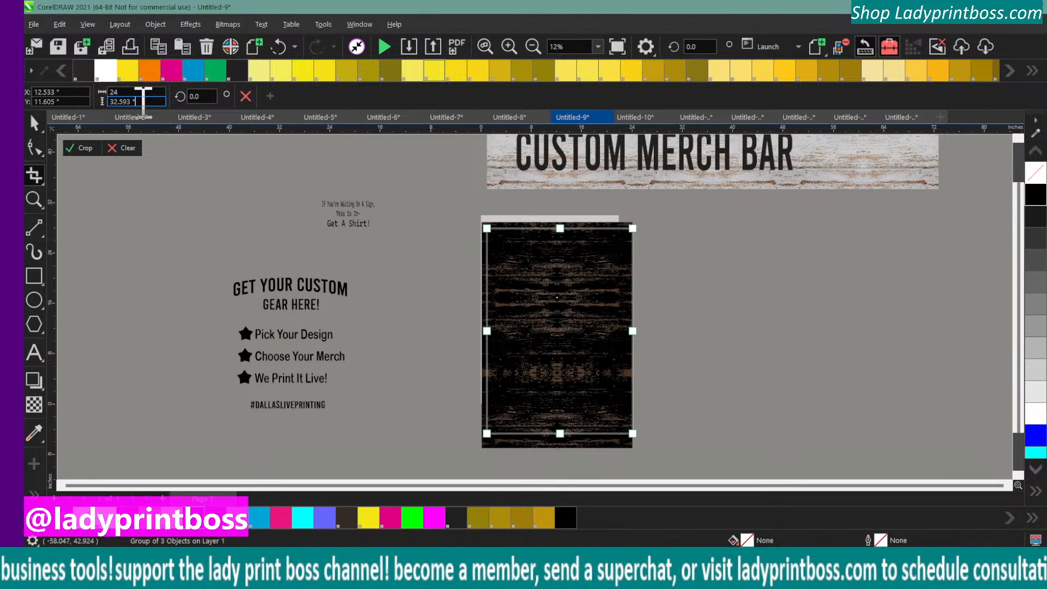
double_click(143, 102)
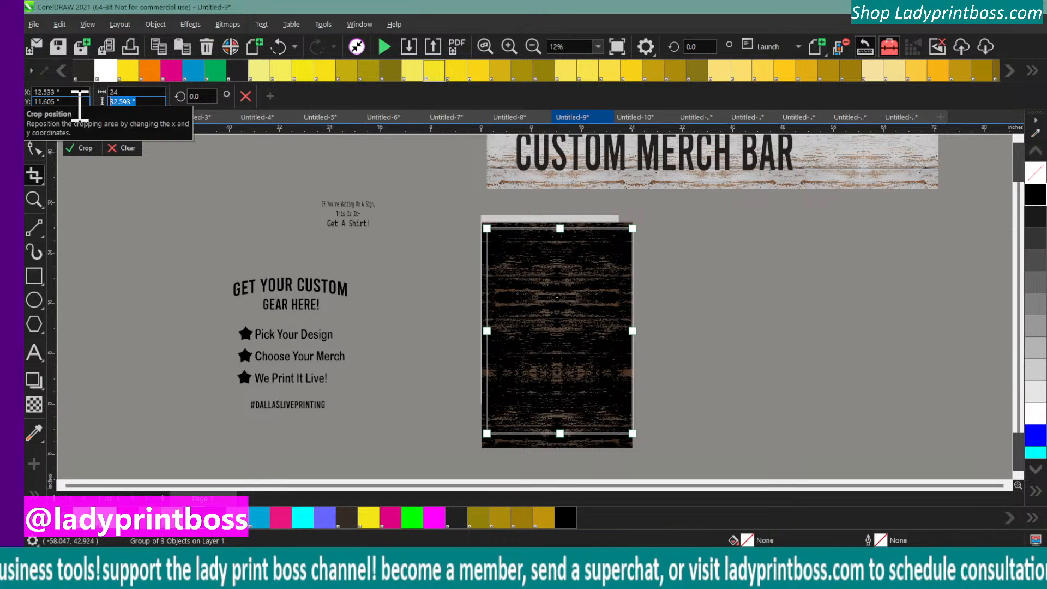
text(31)
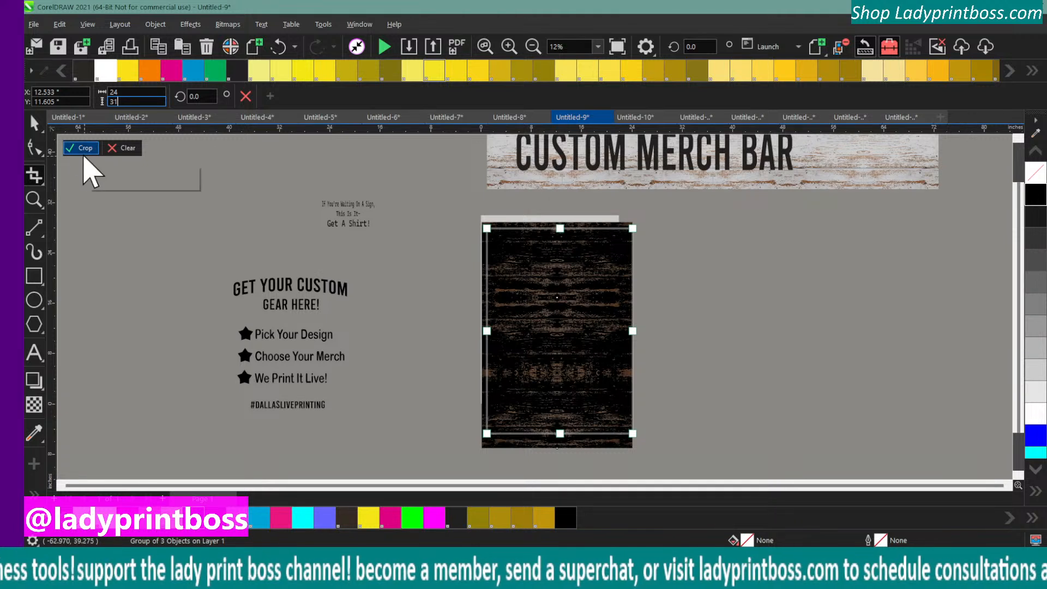
key(Return)
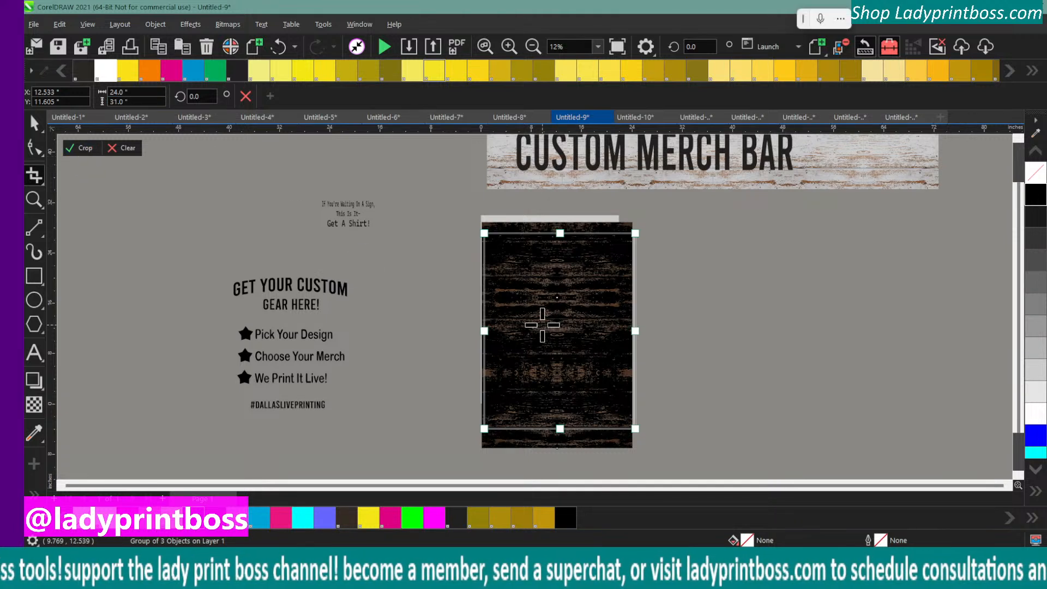
Align the crop area with the upper edge of the dark wood background and try cropping it
drag(542, 325, 539, 313)
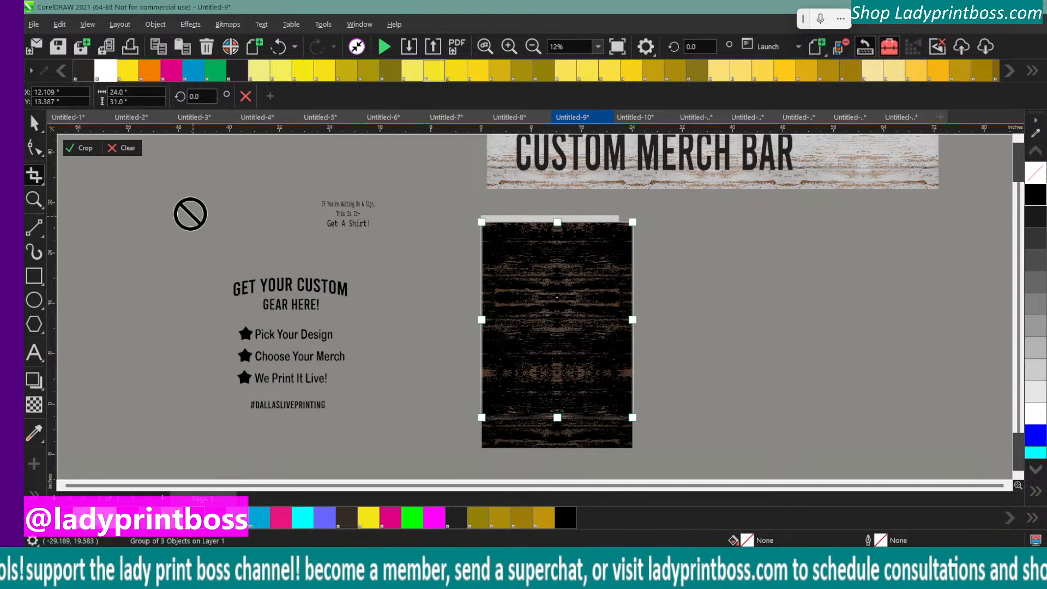
click(82, 148)
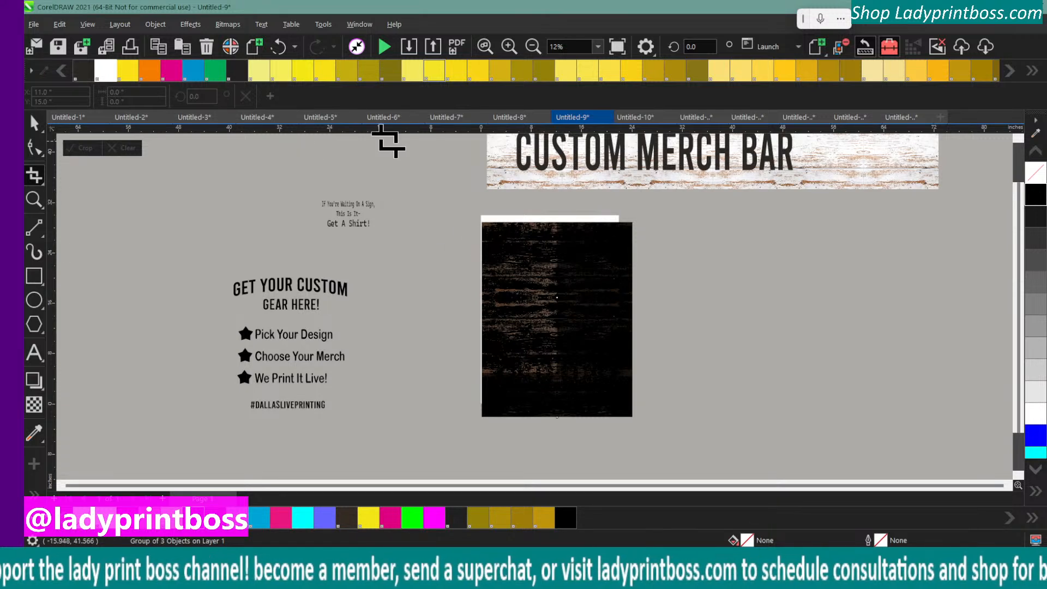
click(508, 47)
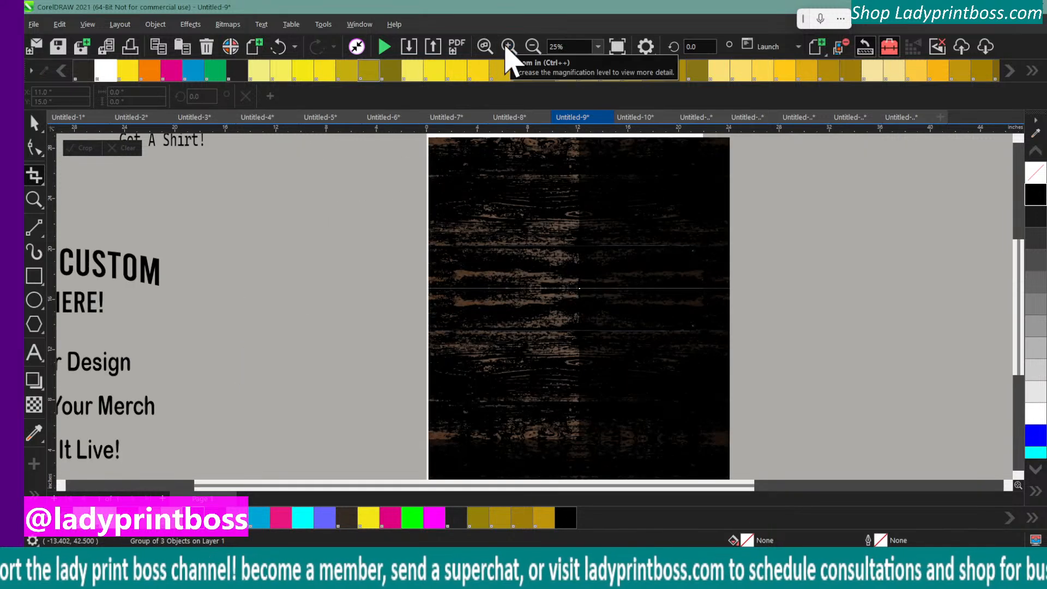
click(508, 47)
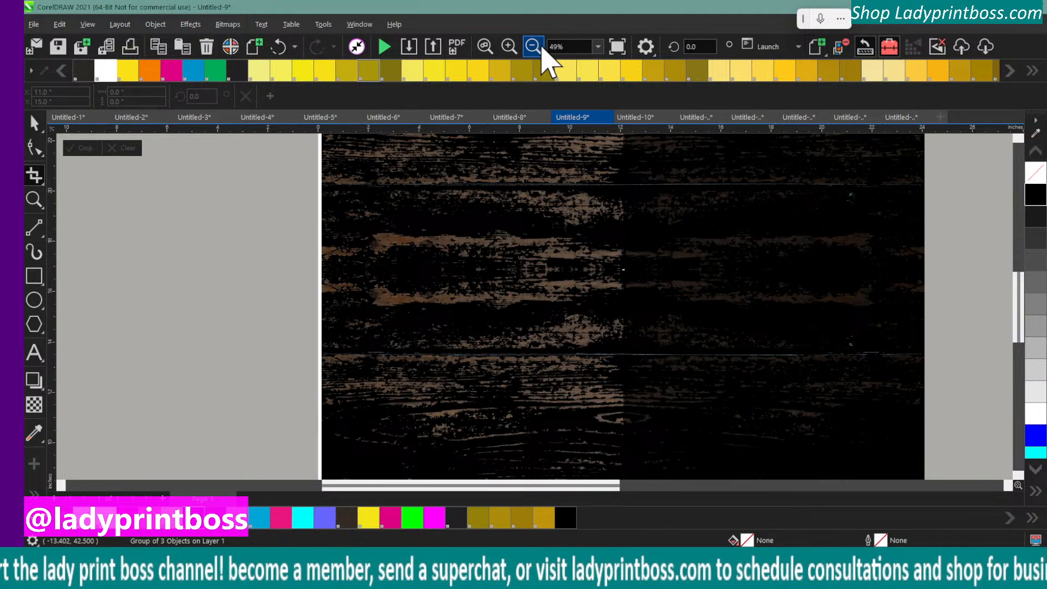
click(539, 47)
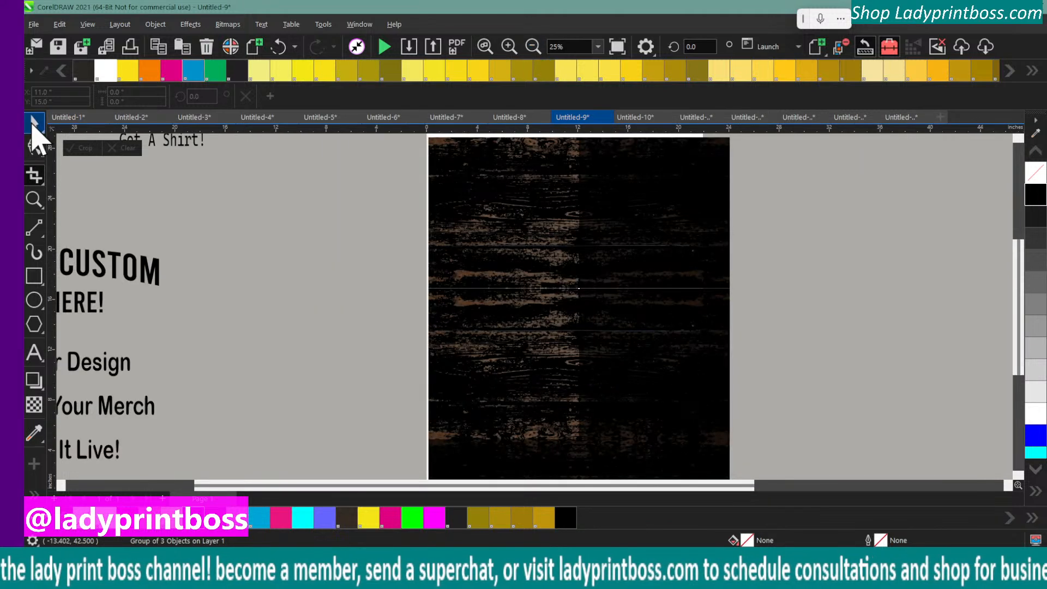
Try moving the cropped background, undo the move and the crop, and deselect everything
click(34, 125)
drag(453, 224, 521, 267)
click(279, 47)
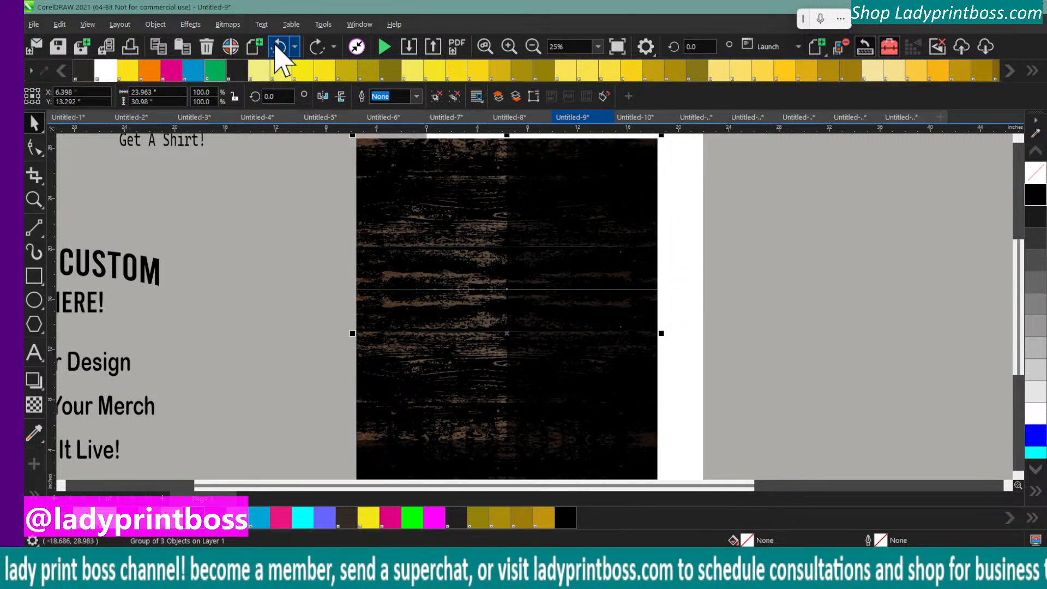
click(276, 46)
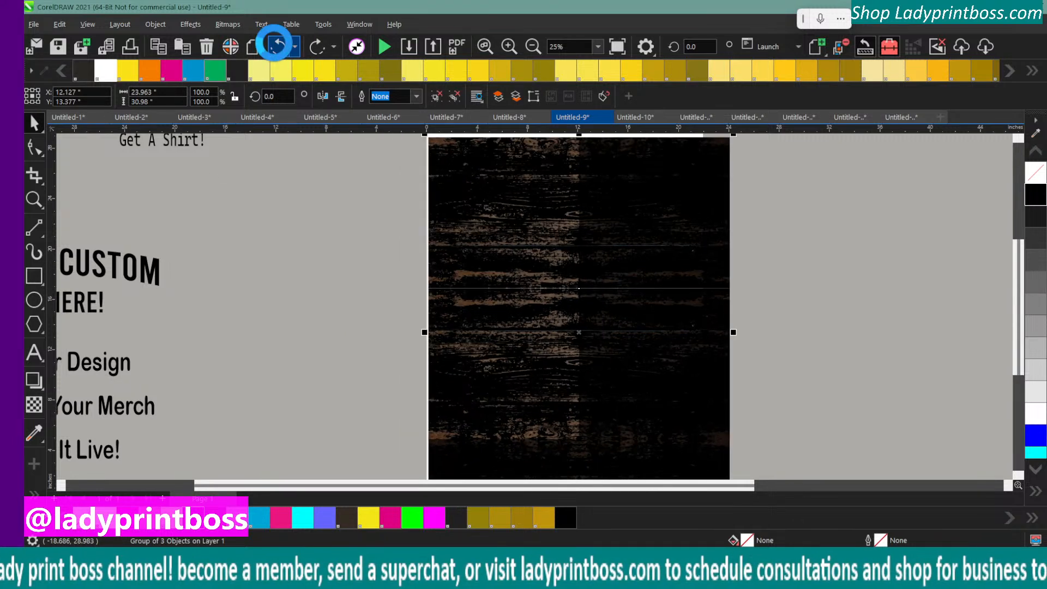
click(355, 187)
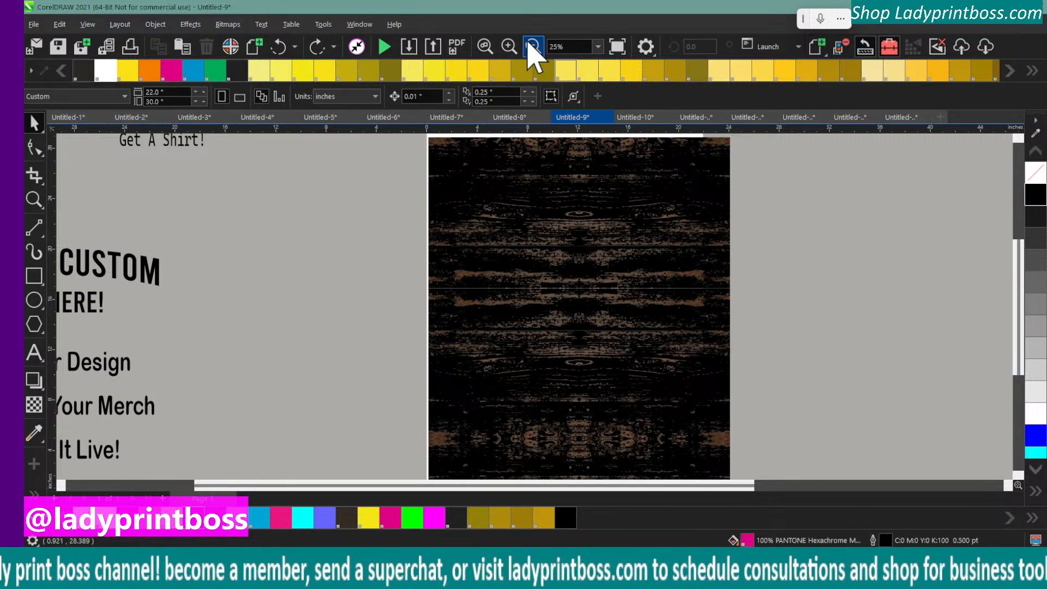
Select all three dark wood groups and scale them down proportionally to about 21 by 31.5 inches
click(531, 46)
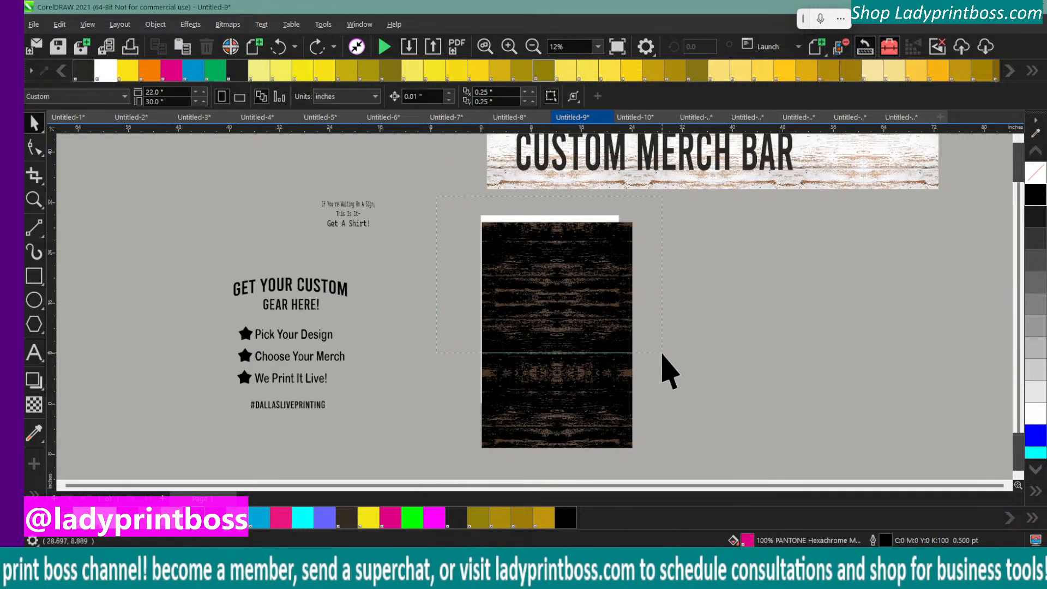
drag(674, 458, 673, 456)
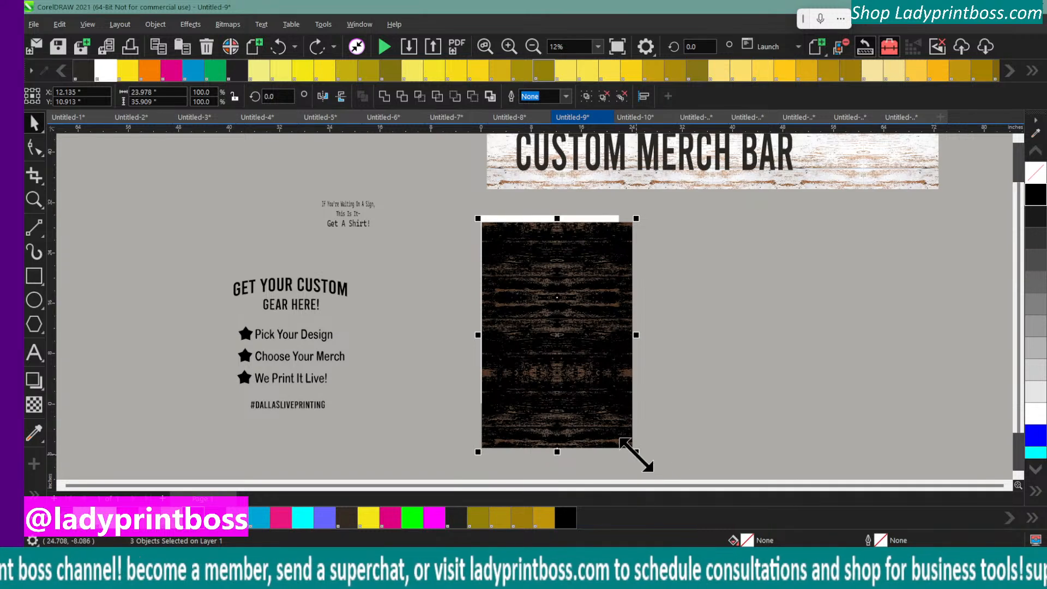
drag(635, 452, 614, 421)
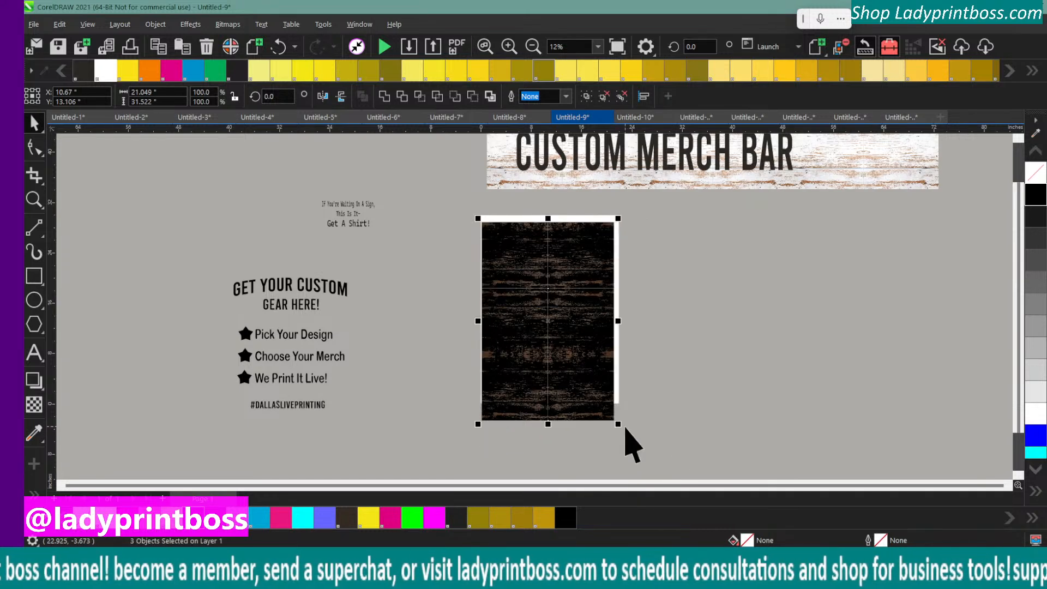
Try shifting the lowest dark wood group up over the middle one, and undo the move
click(406, 373)
drag(518, 366, 522, 353)
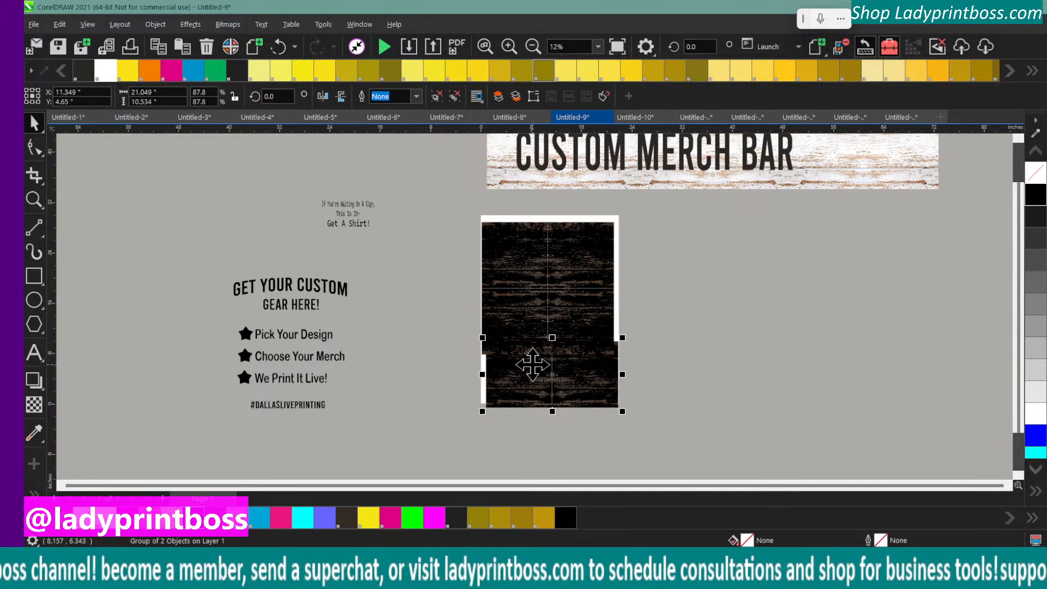
click(278, 47)
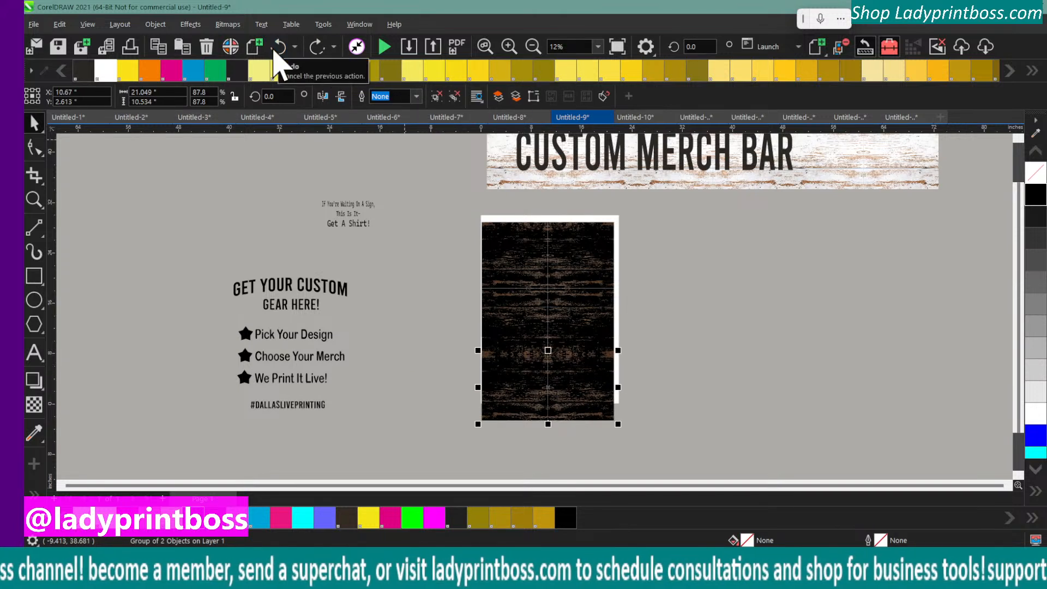
Select all three scaled dark wood groups and group them into a single background object
click(453, 217)
drag(507, 218, 626, 421)
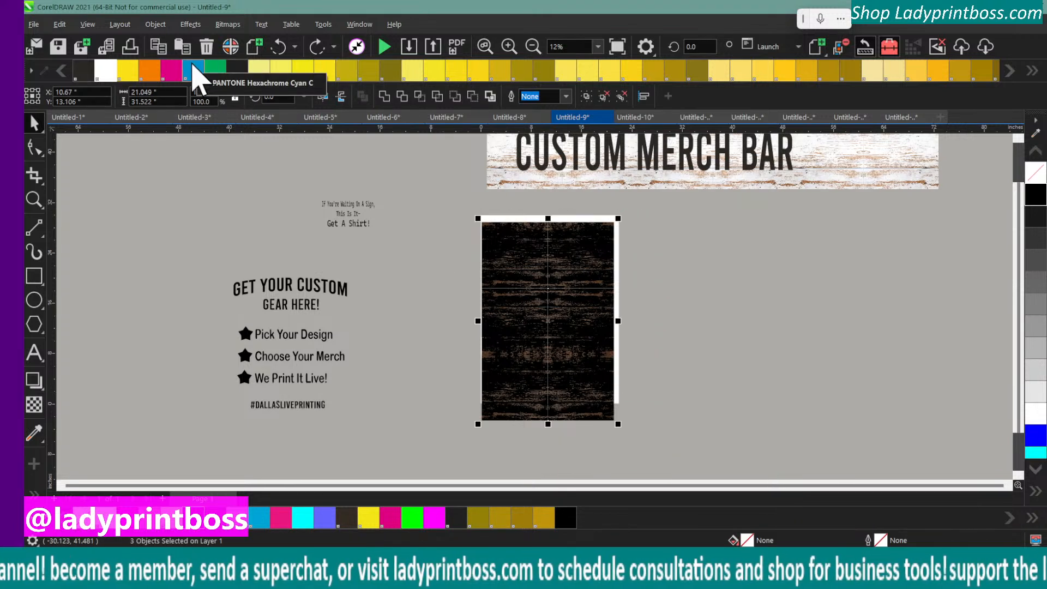
key(ctrl+g)
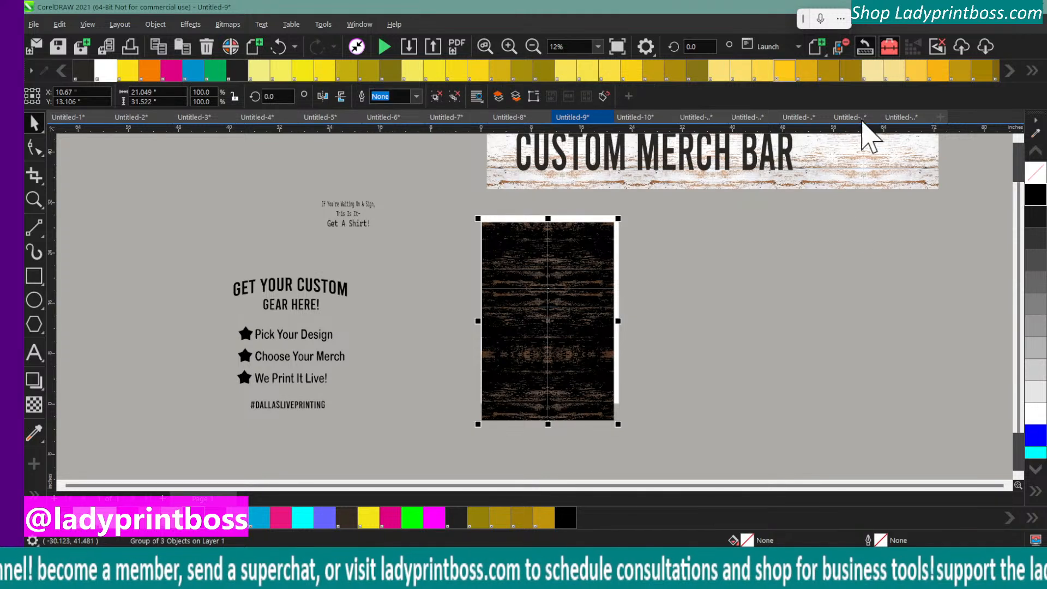
Move the background group up to the page's upper edge, widen it to about 21.8 inches and deselect it
drag(510, 299, 511, 308)
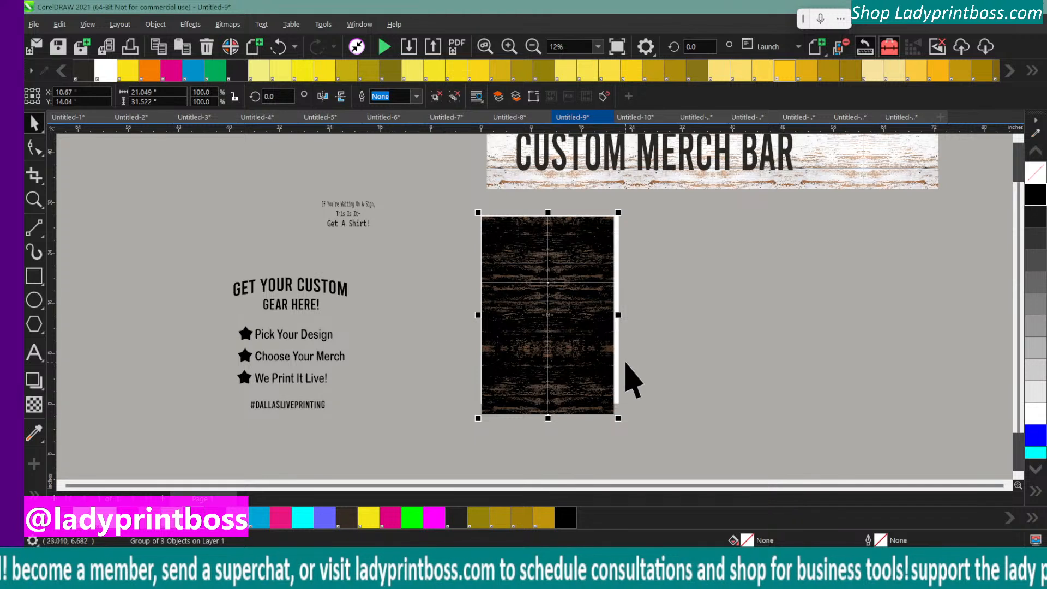
drag(618, 316, 622, 312)
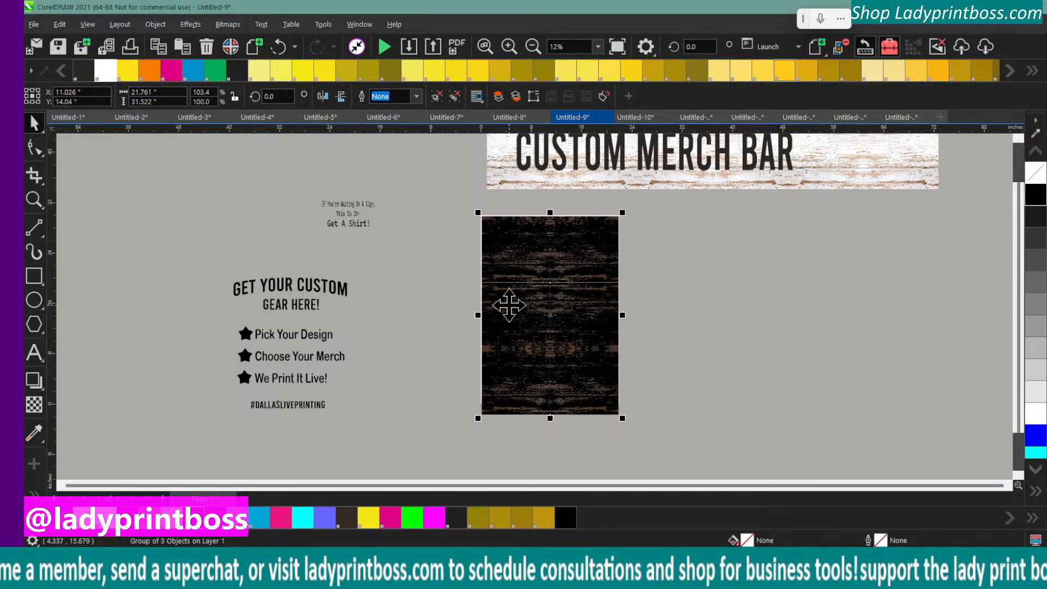
click(509, 46)
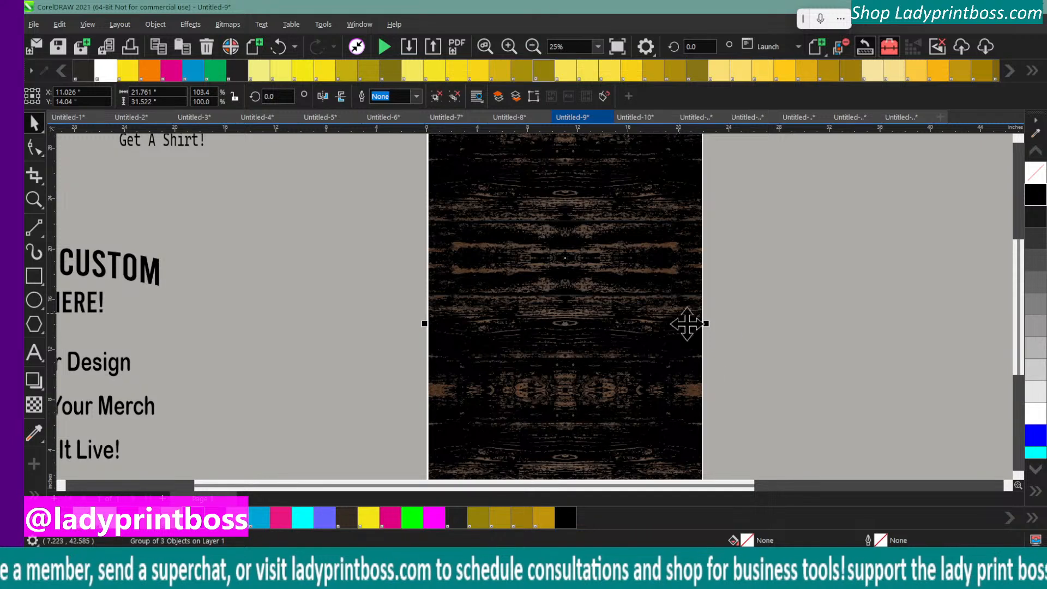
scroll(802, 427, up, 2)
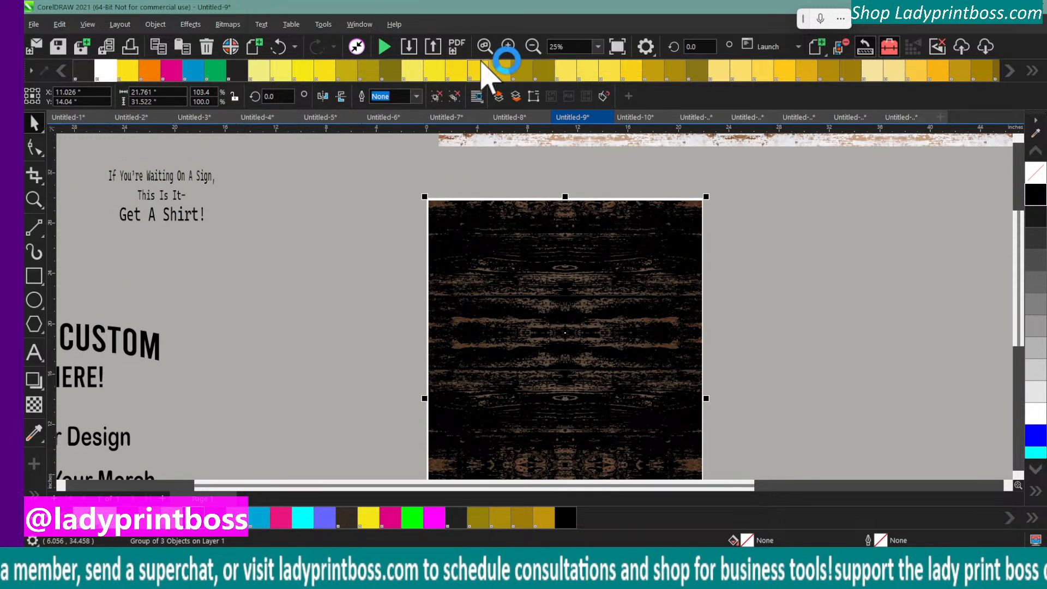
click(509, 47)
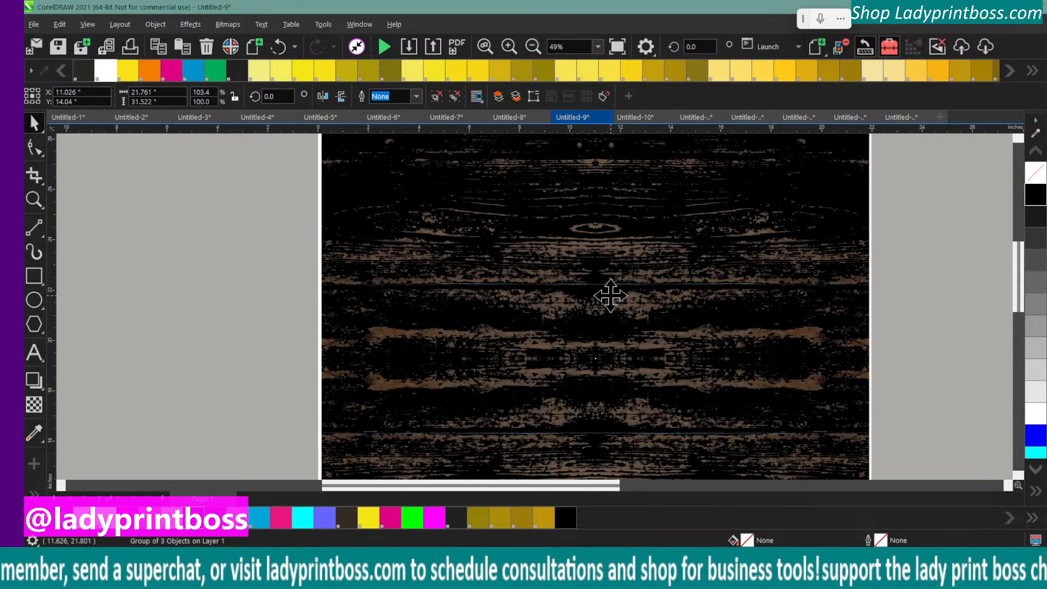
click(509, 47)
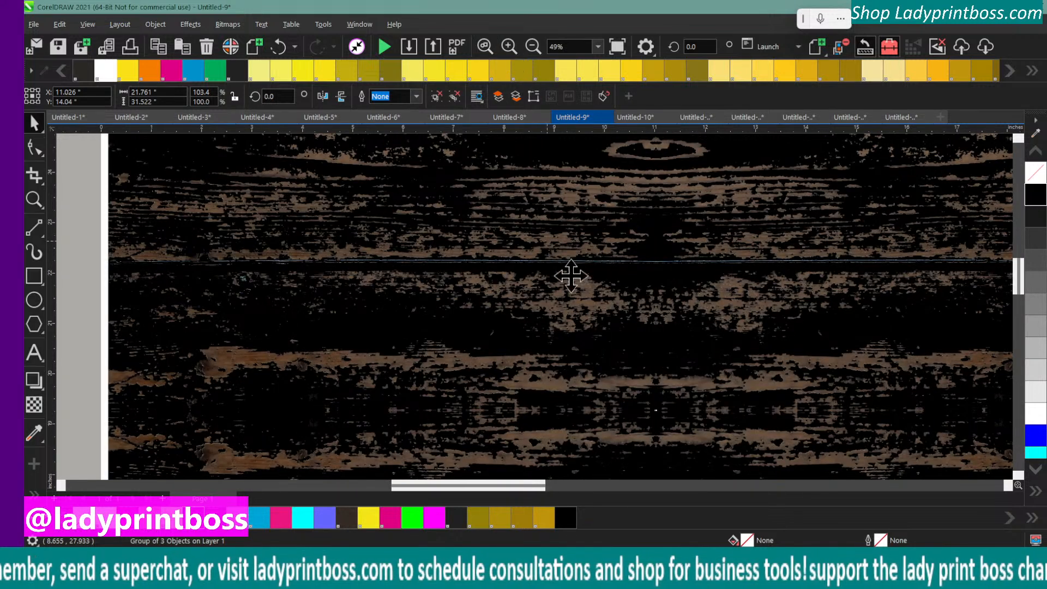
click(532, 52)
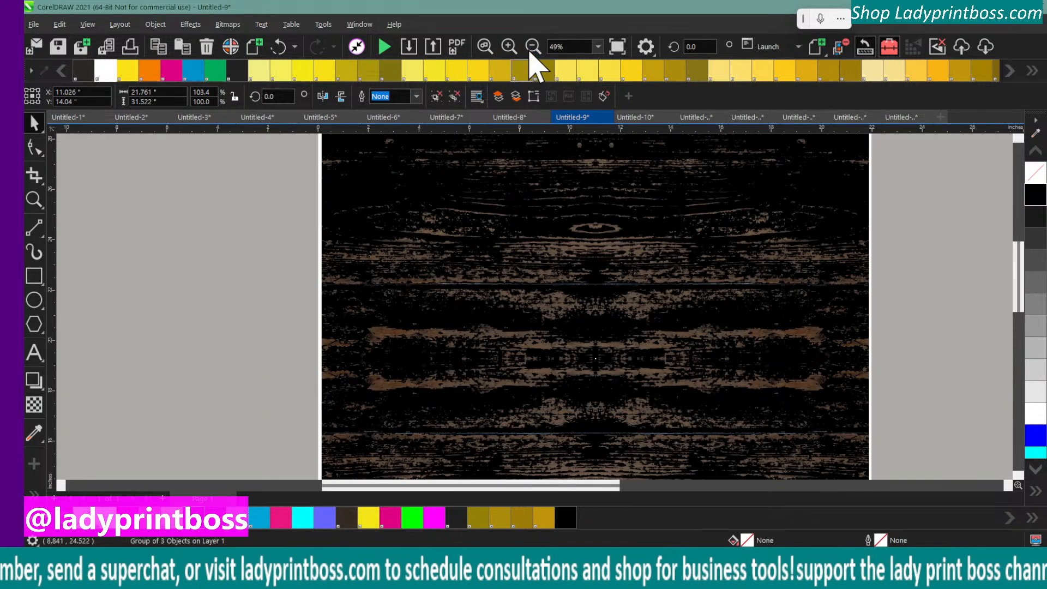
click(531, 52)
click(289, 281)
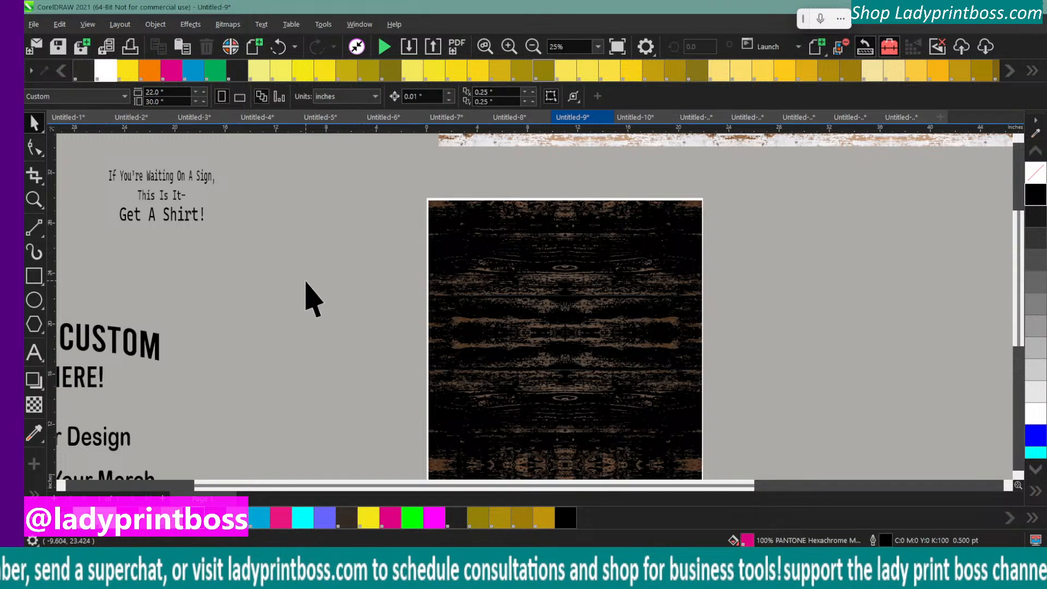
Add a page-sized 22 by 30 inch rectangle behind the wood background and fill it with yellow PANTONE 106 C
double_click(32, 276)
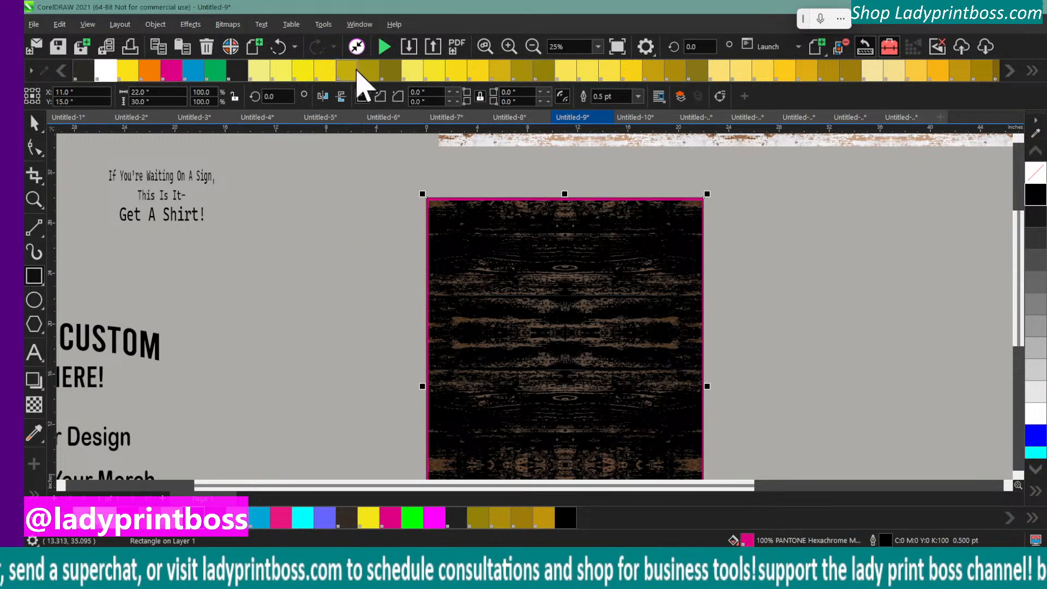
click(412, 73)
scroll(389, 327, down, 3)
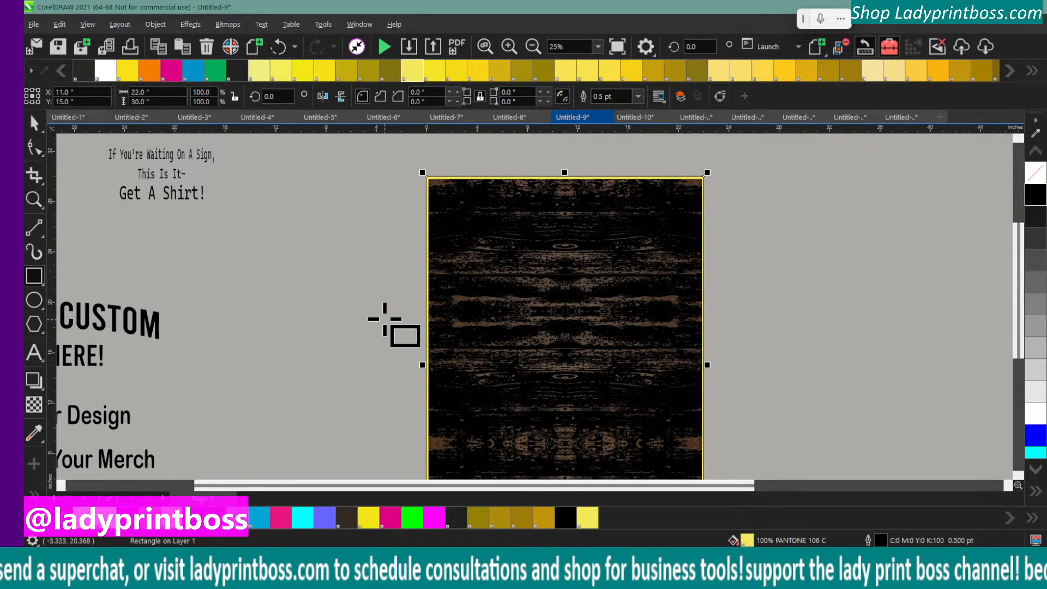
click(33, 122)
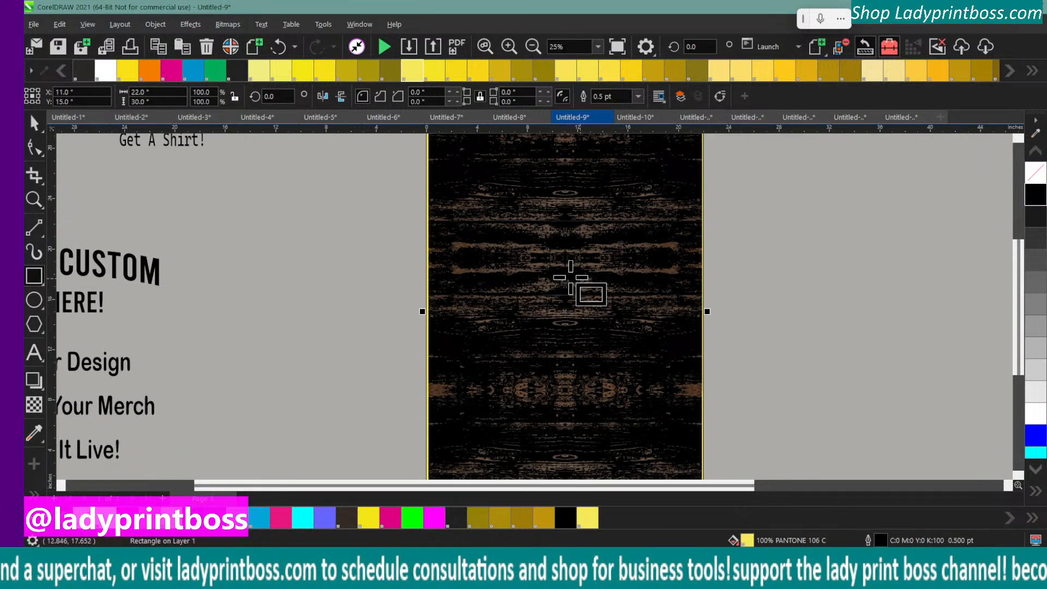
Select the grouped wood background and examine its middle area up close for light lines or gaps showing the yellow rectangle
click(34, 125)
click(588, 267)
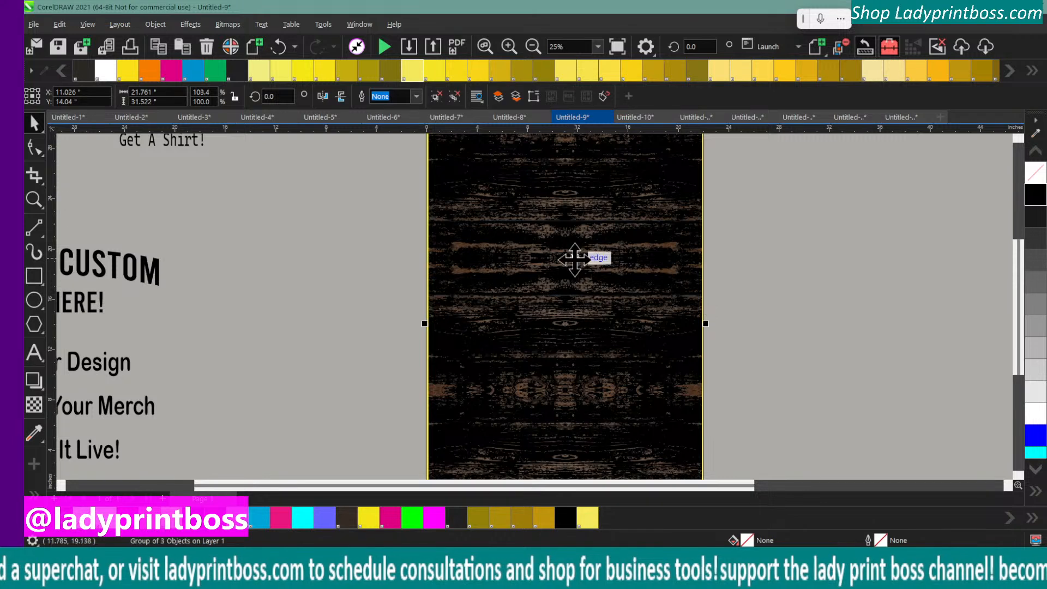
click(508, 46)
click(508, 47)
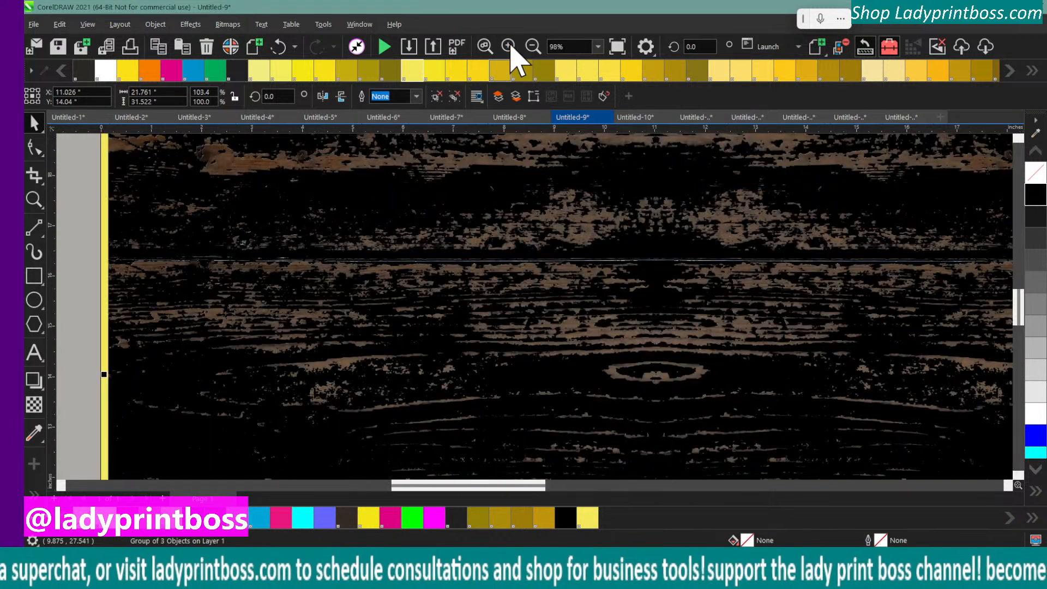
click(508, 47)
click(509, 47)
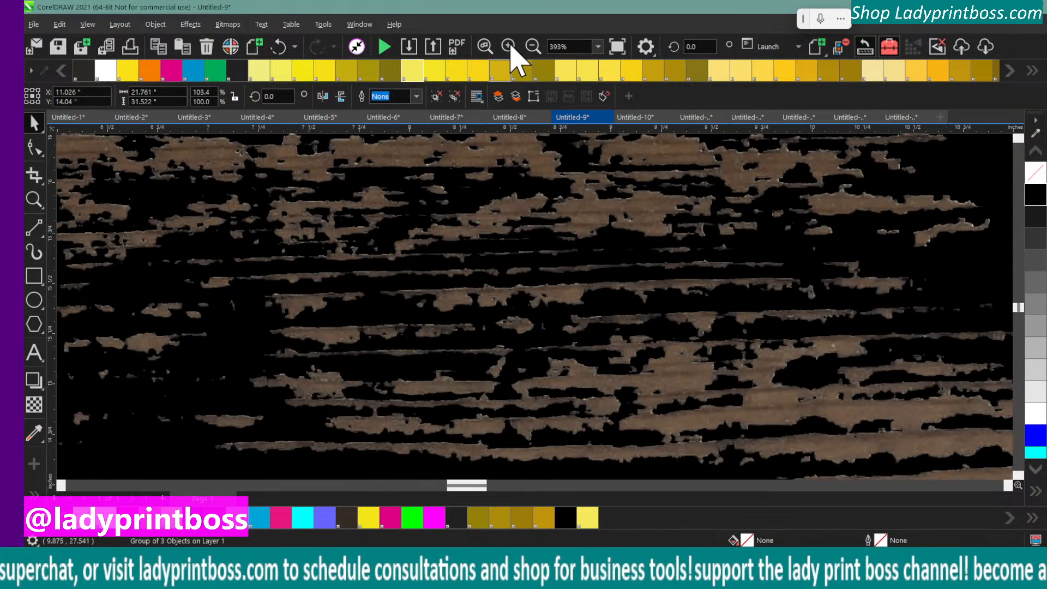
click(532, 46)
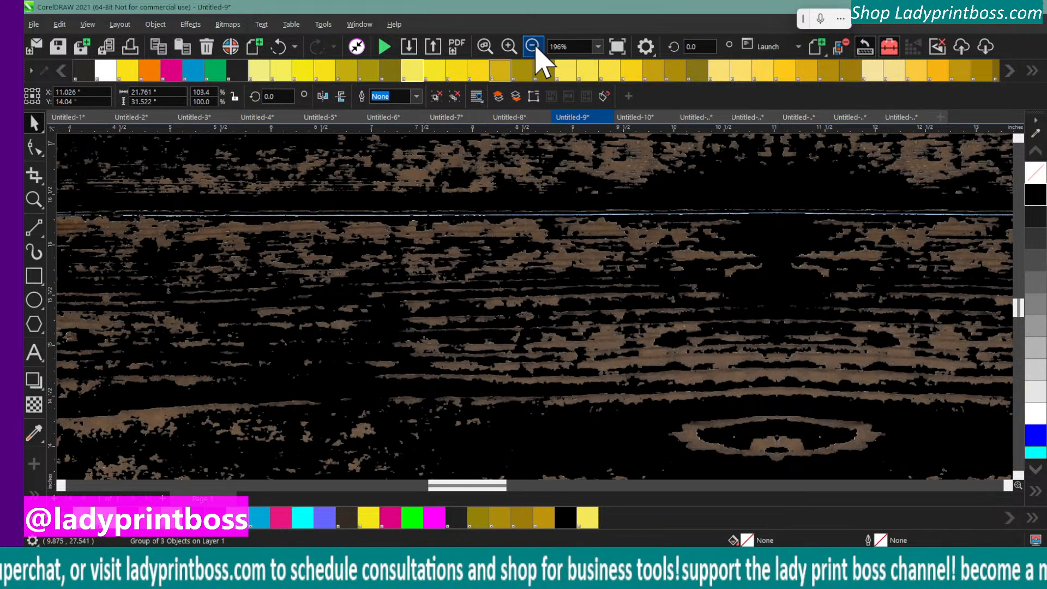
click(532, 46)
click(532, 46)
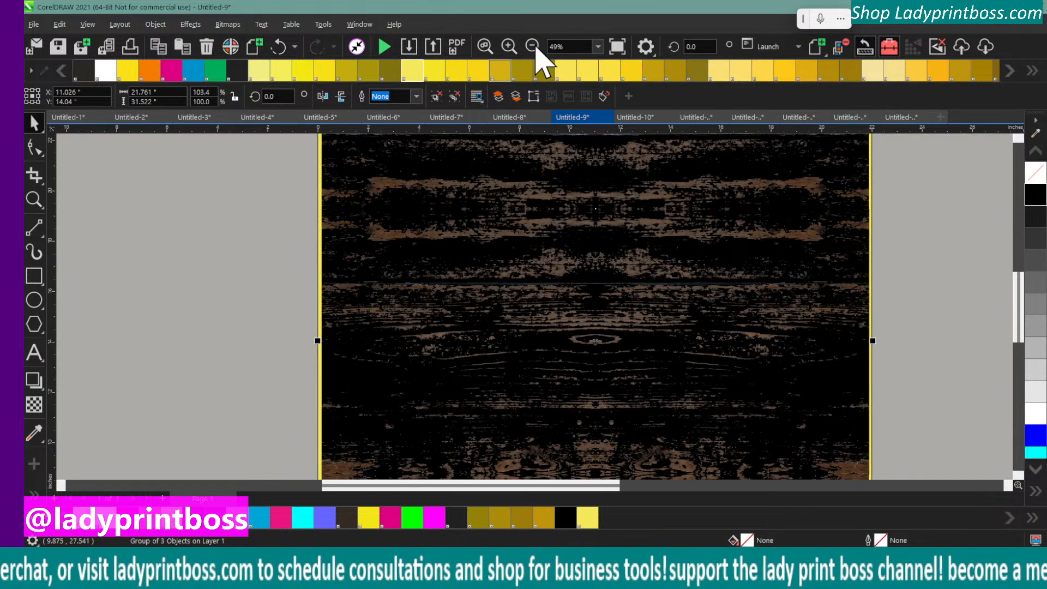
Examine the lower part of the wood background up close for light lines or gaps across the planks
scroll(584, 277, down, 6)
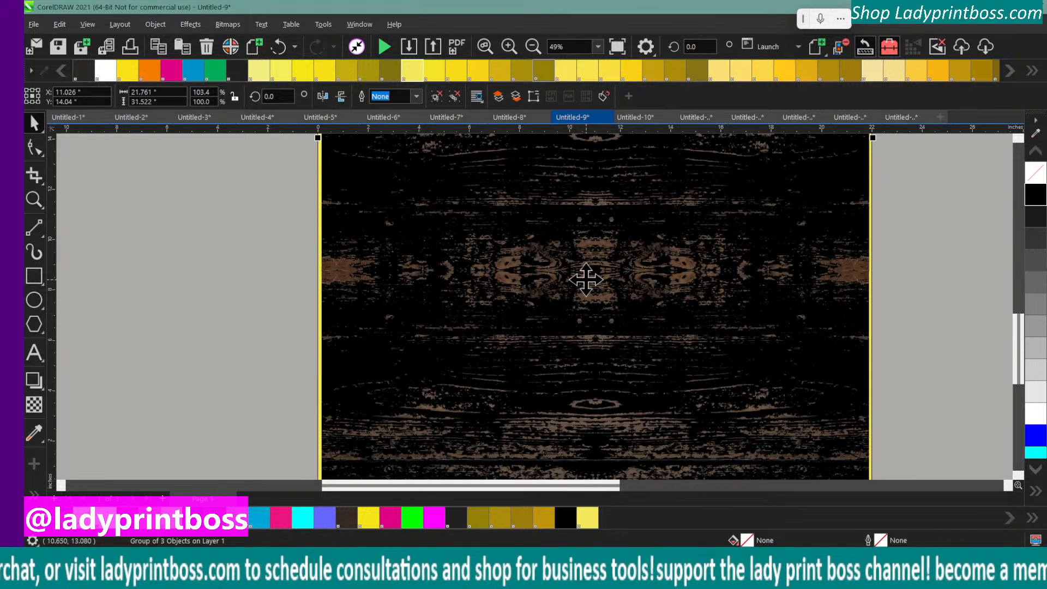
scroll(585, 279, down, 3)
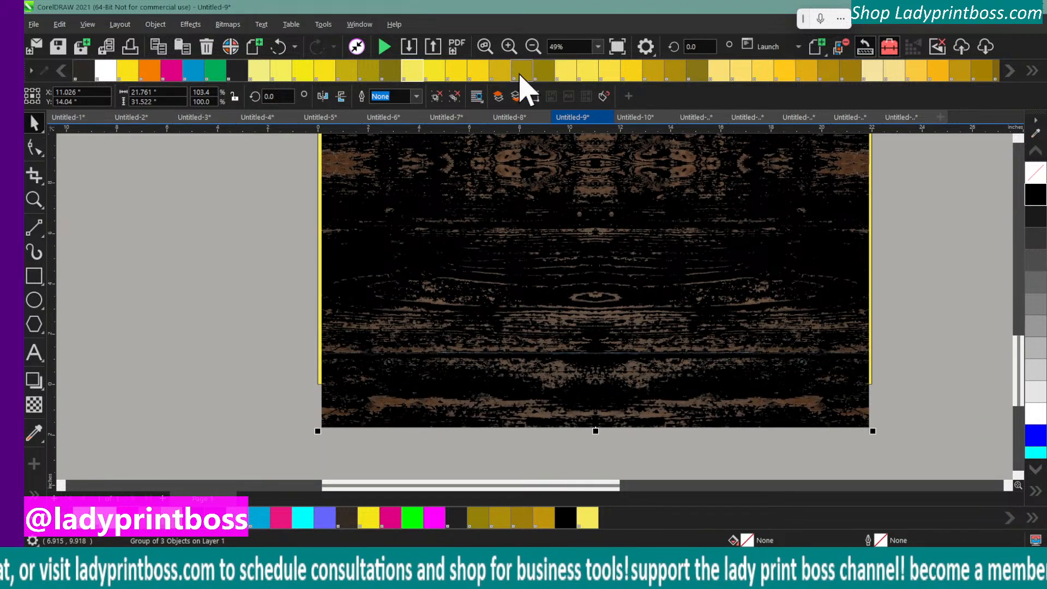
click(509, 48)
click(509, 48)
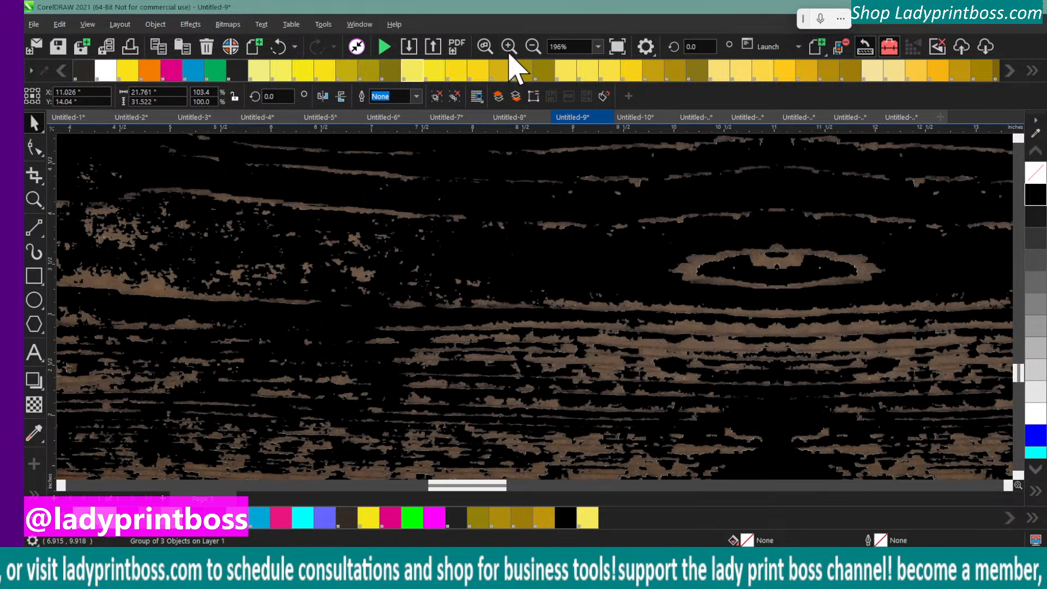
click(509, 48)
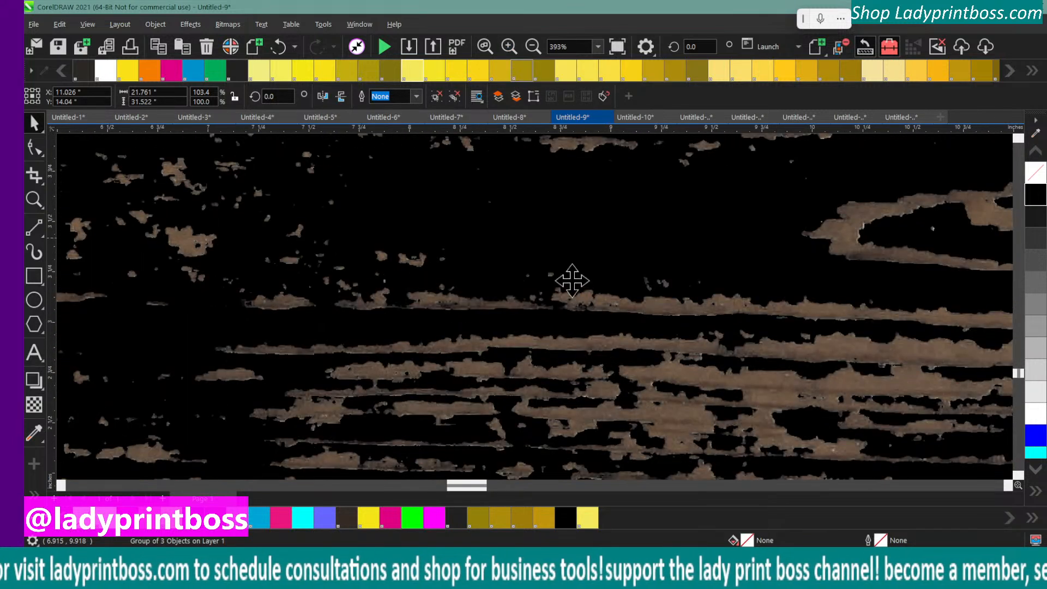
scroll(574, 287, down, 3)
scroll(573, 286, down, 5)
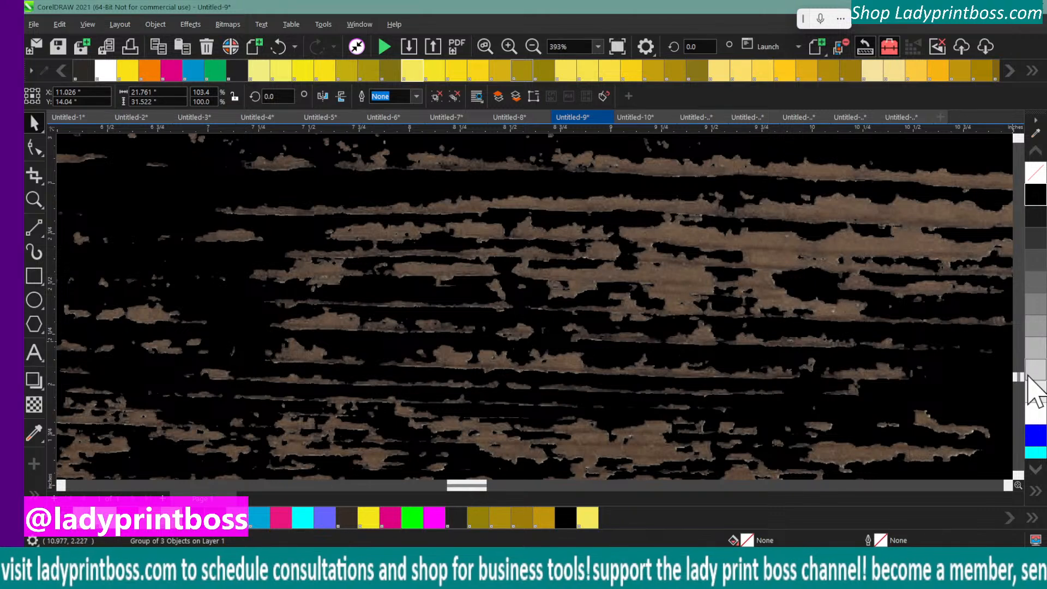
scroll(1023, 384, up, 5)
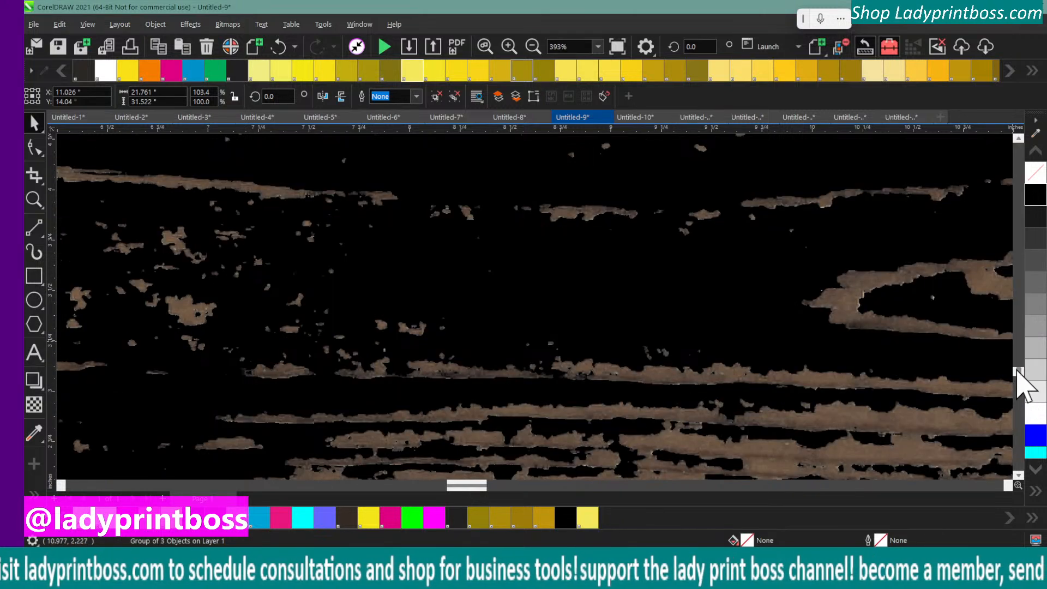
scroll(1018, 382, down, 10)
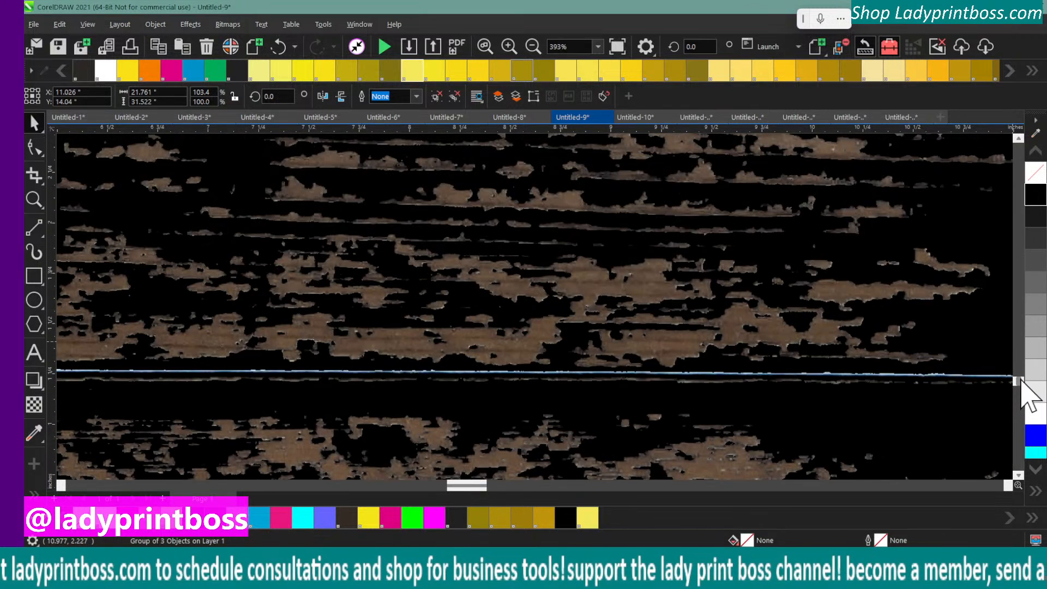
mouse_move(1021, 381)
mouse_down()
mouse_move(1021, 401)
mouse_move(1016, 380)
mouse_up()
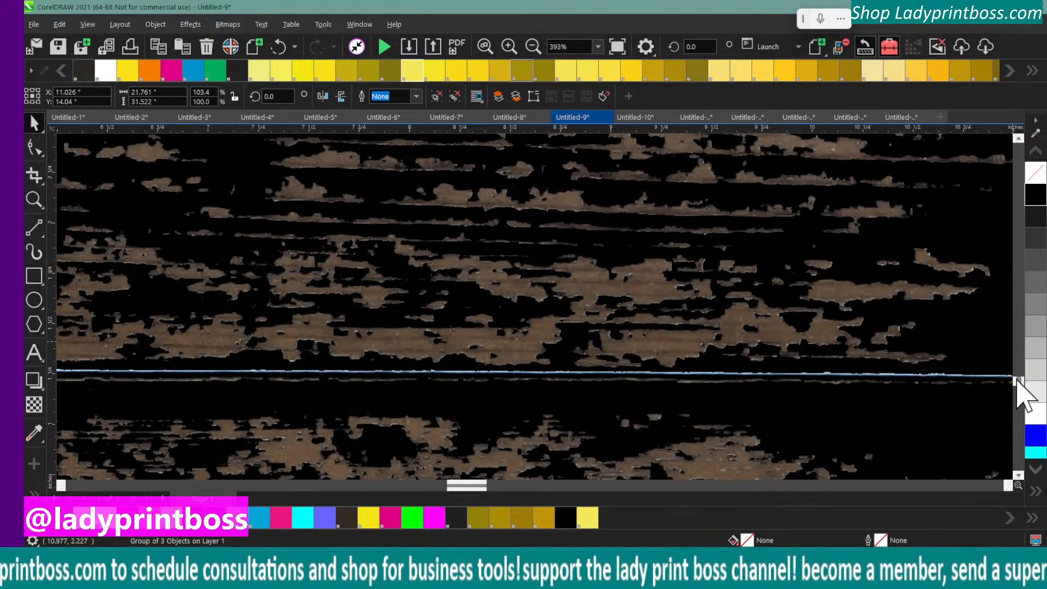
Ungroup the wood background into its three separate plank tiles
click(533, 47)
click(533, 47)
click(532, 46)
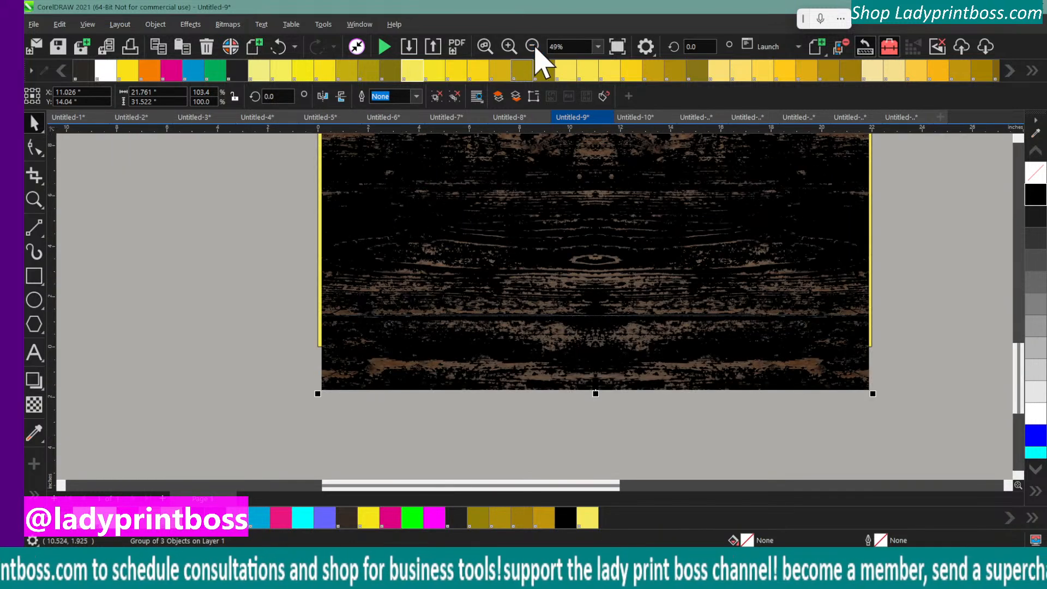
click(533, 46)
scroll(392, 213, up, 5)
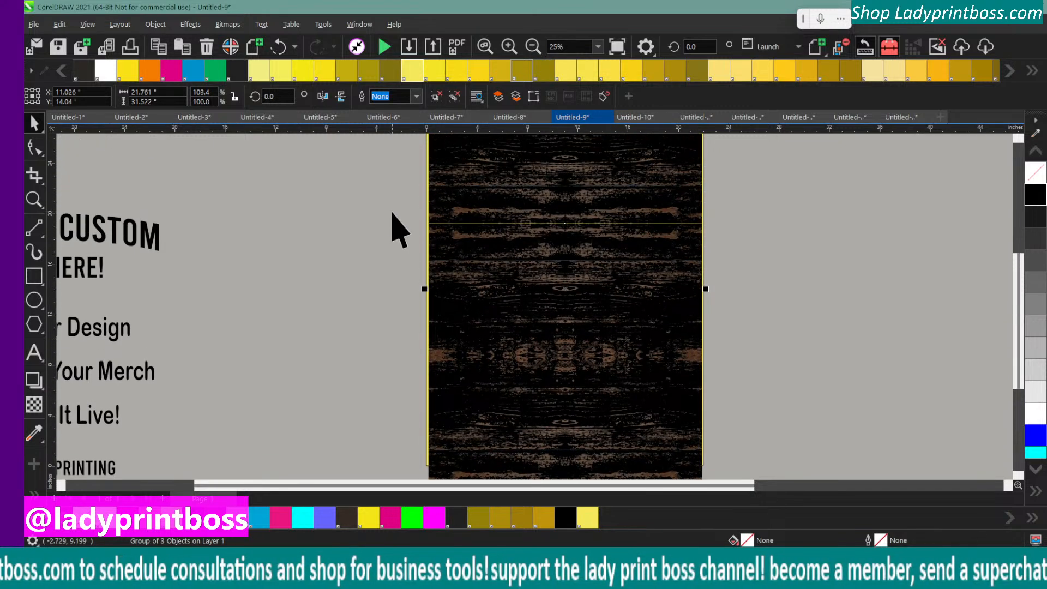
scroll(395, 229, up, 2)
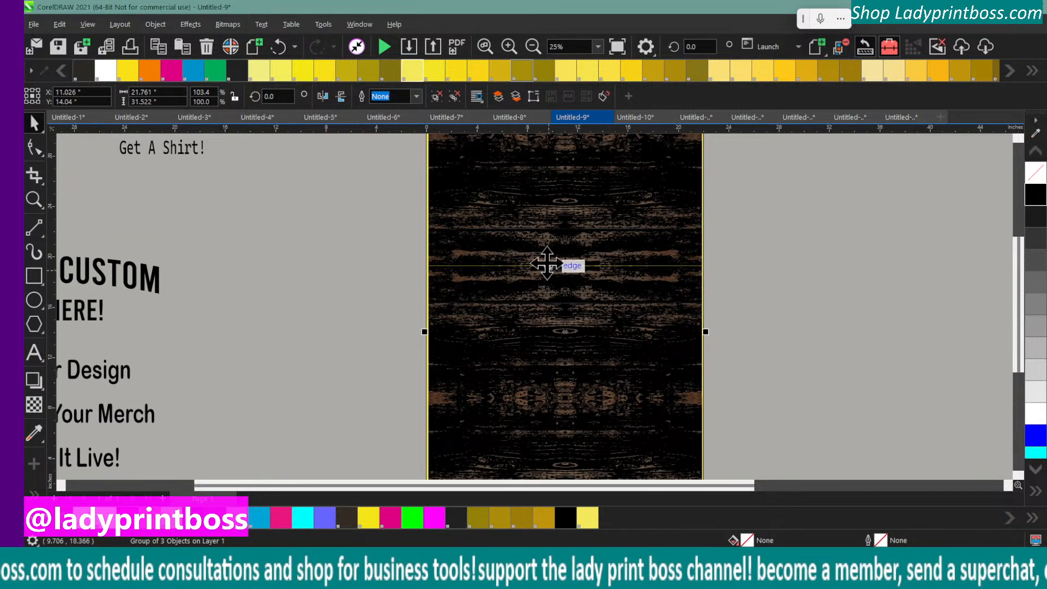
click(542, 227)
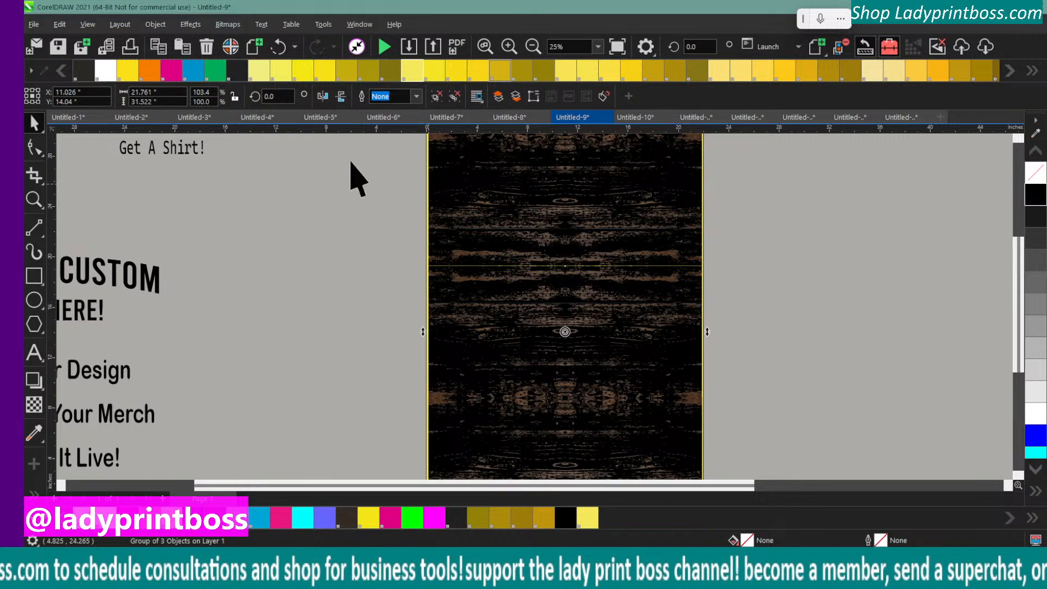
click(159, 25)
mouse_move(345, 282)
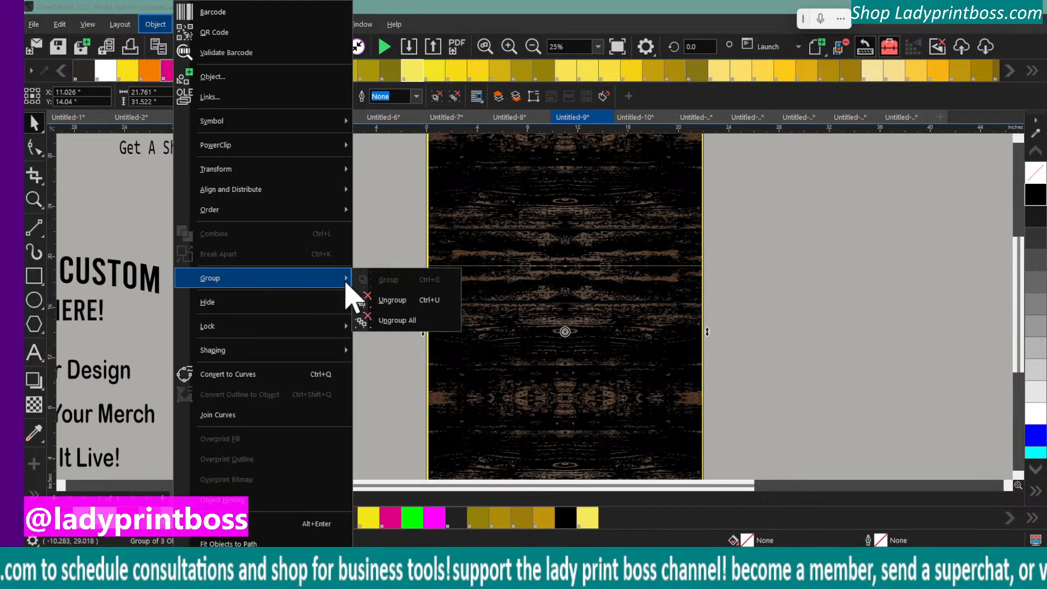
click(387, 302)
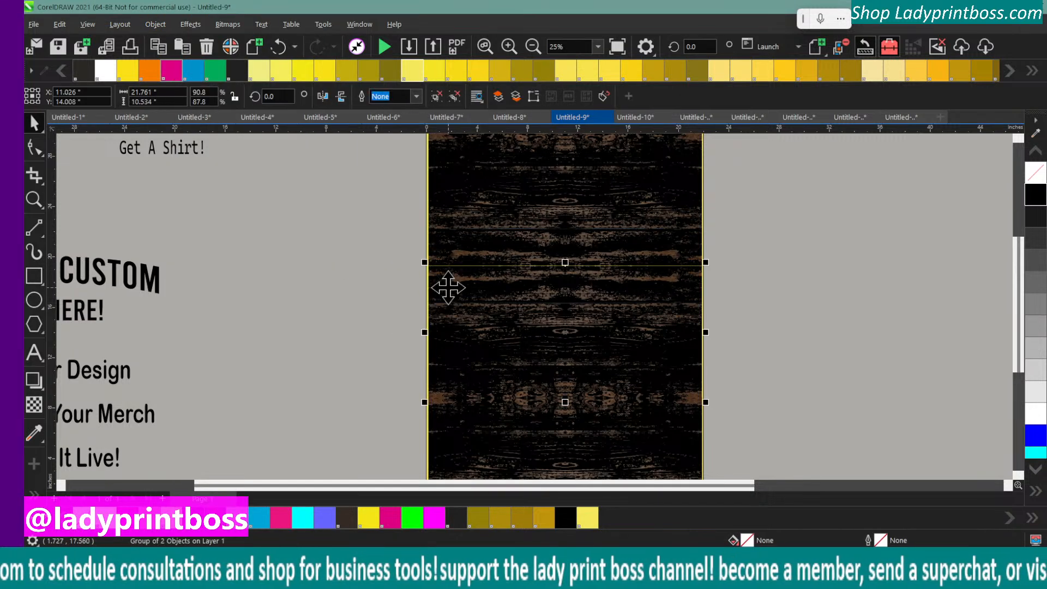
Nudge the middle wood tile up to Y 14.018 inches and the lowest tile up to Y 3.576 inches
key(Up)
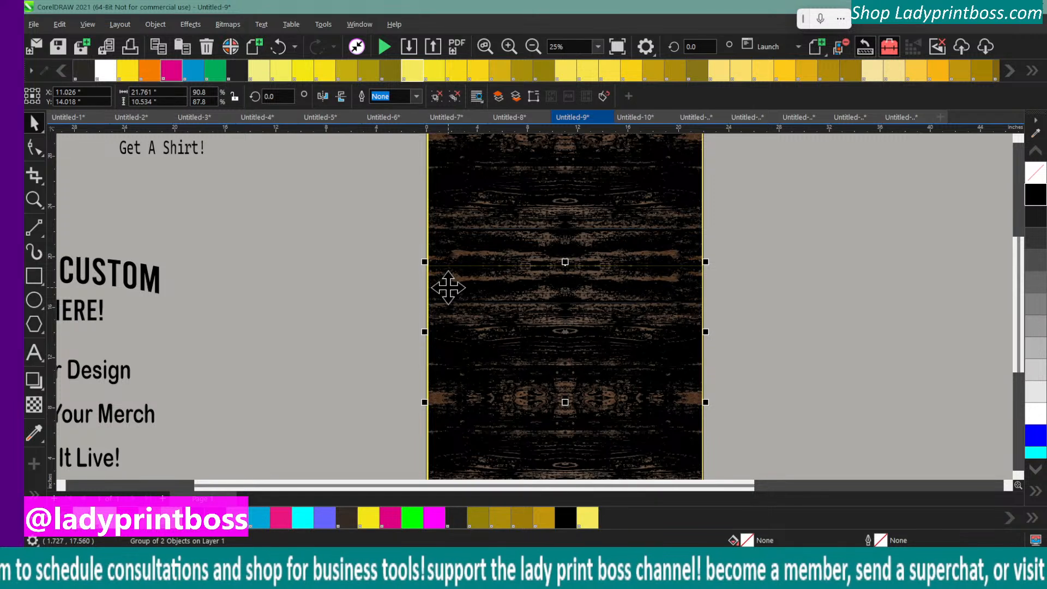
drag(448, 287, 498, 410)
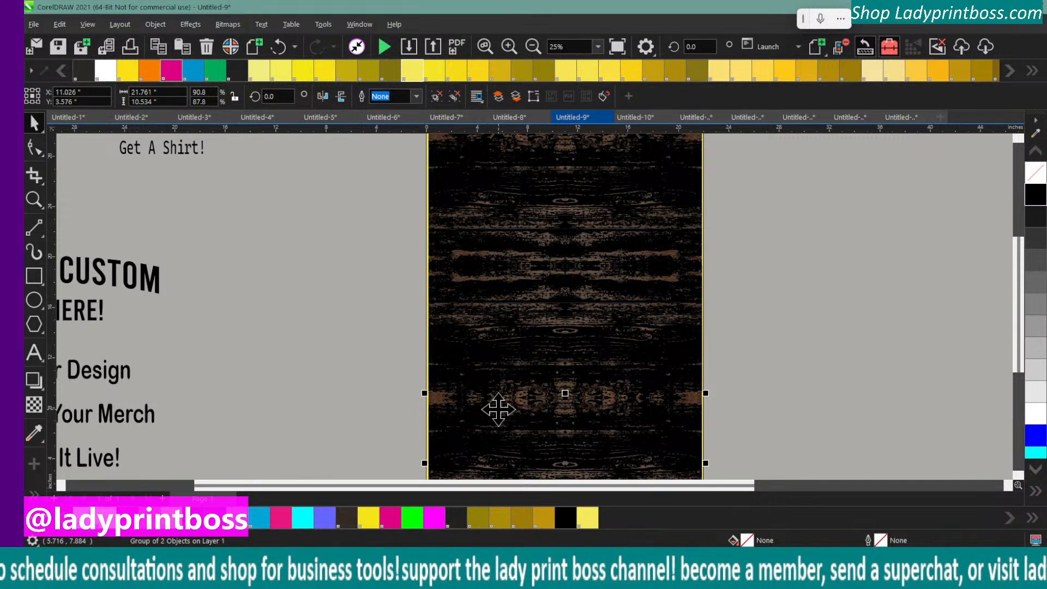
click(392, 355)
Nudge the uppermost wood tile down to Y 24.494 inches, closer to the middle tile
click(506, 197)
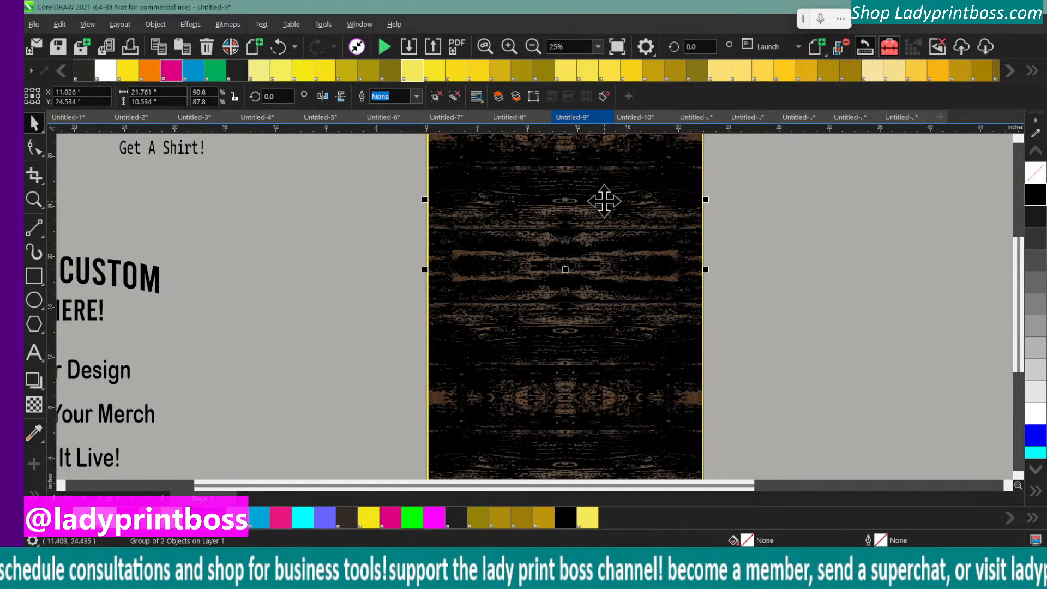
scroll(351, 374, down, 3)
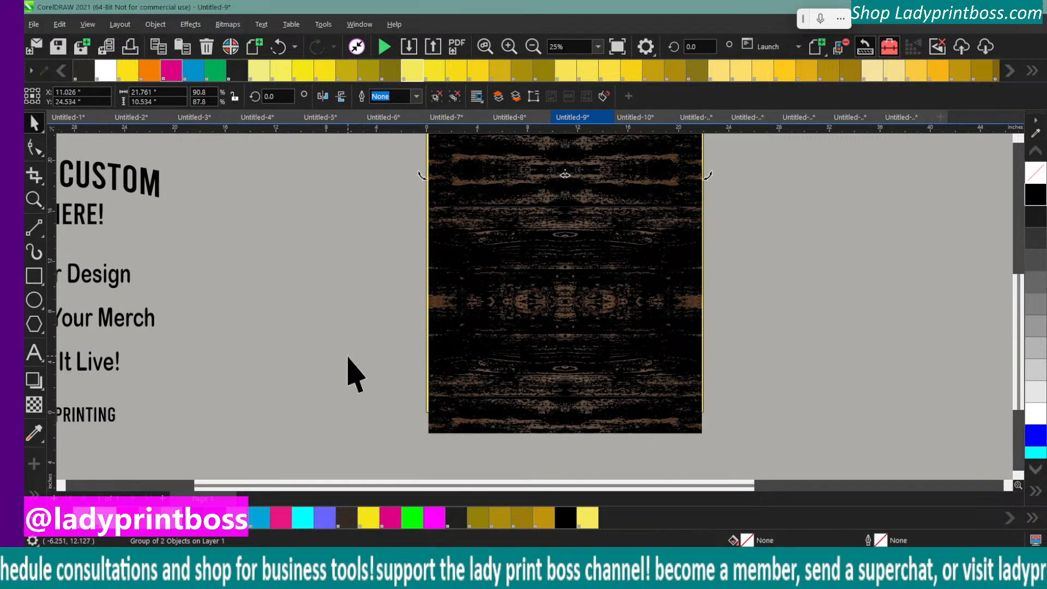
drag(729, 464, 404, 124)
click(492, 250)
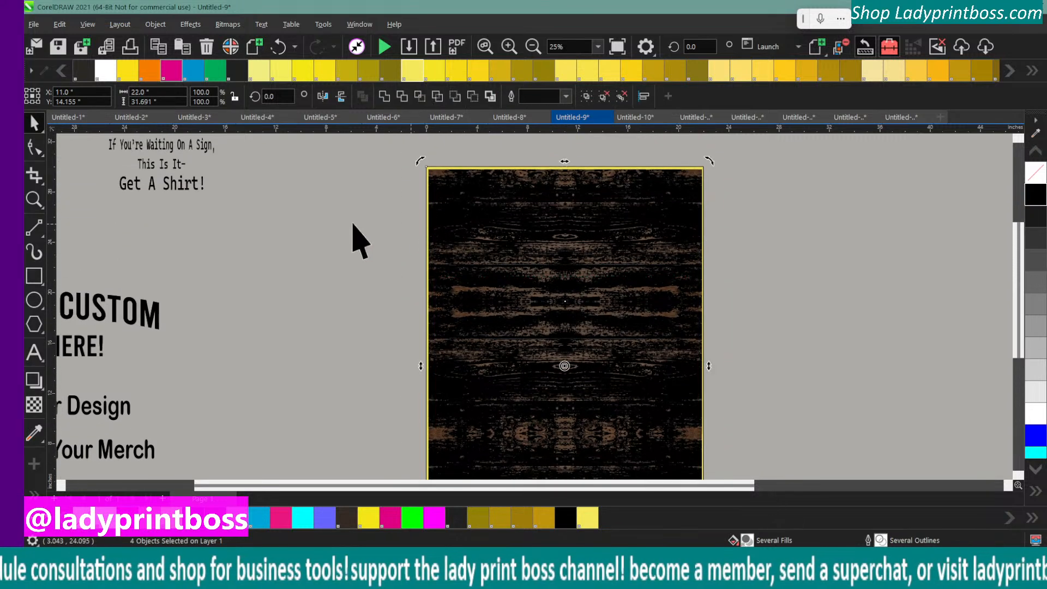
click(350, 222)
click(462, 242)
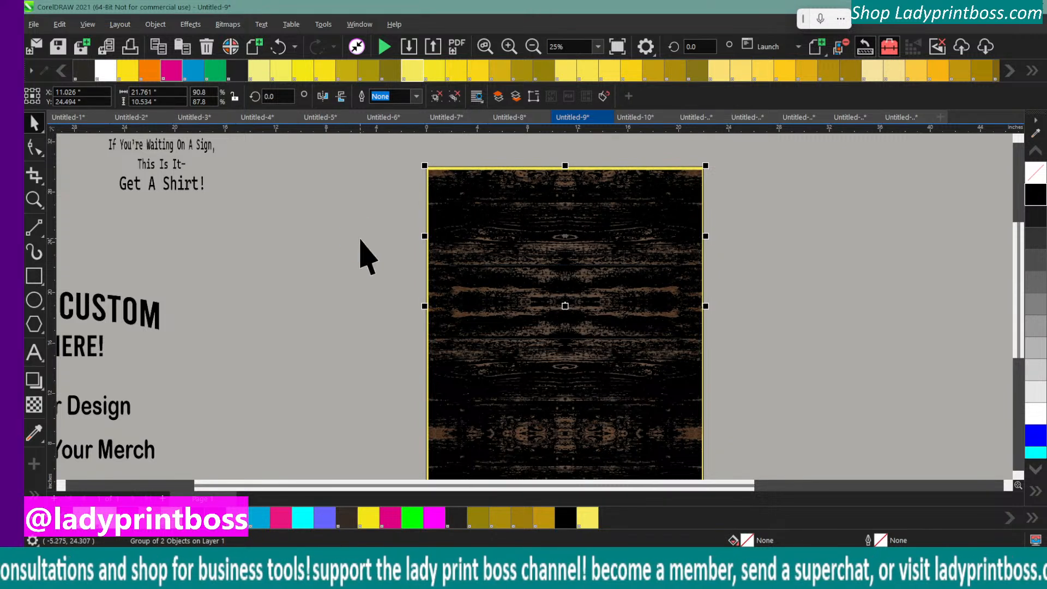
Try nudging the middle wood tile down to Y 13.978 inches while checking the light line across the planks
scroll(363, 262, down, 5)
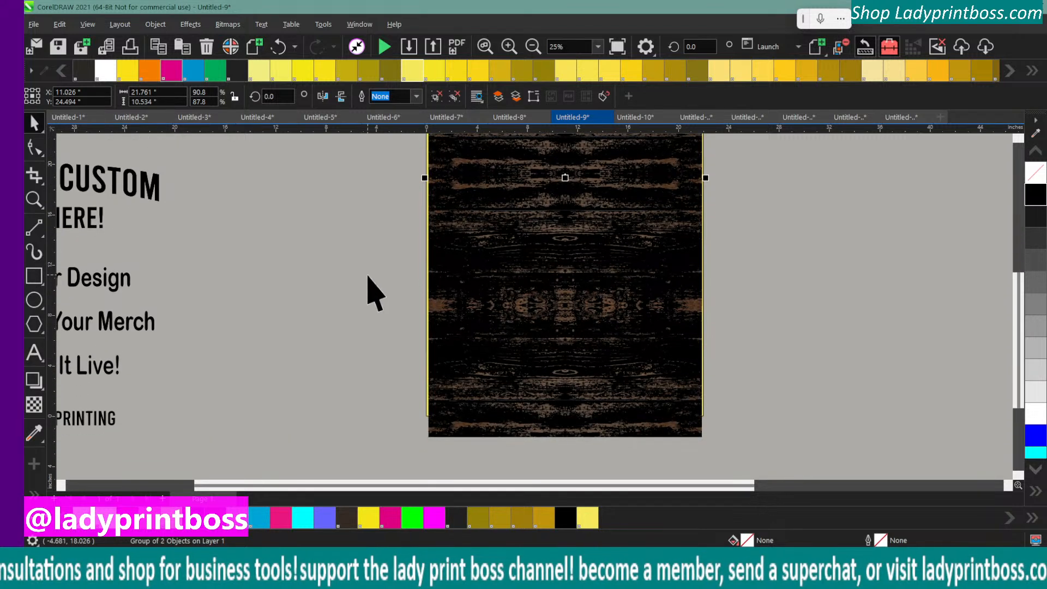
click(509, 47)
click(509, 47)
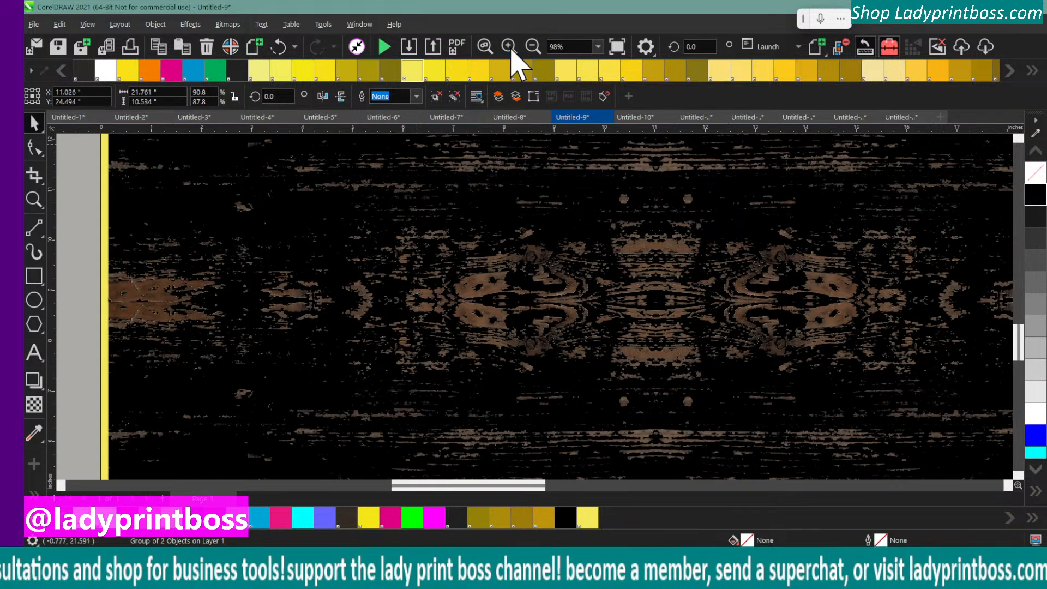
scroll(526, 270, up, 5)
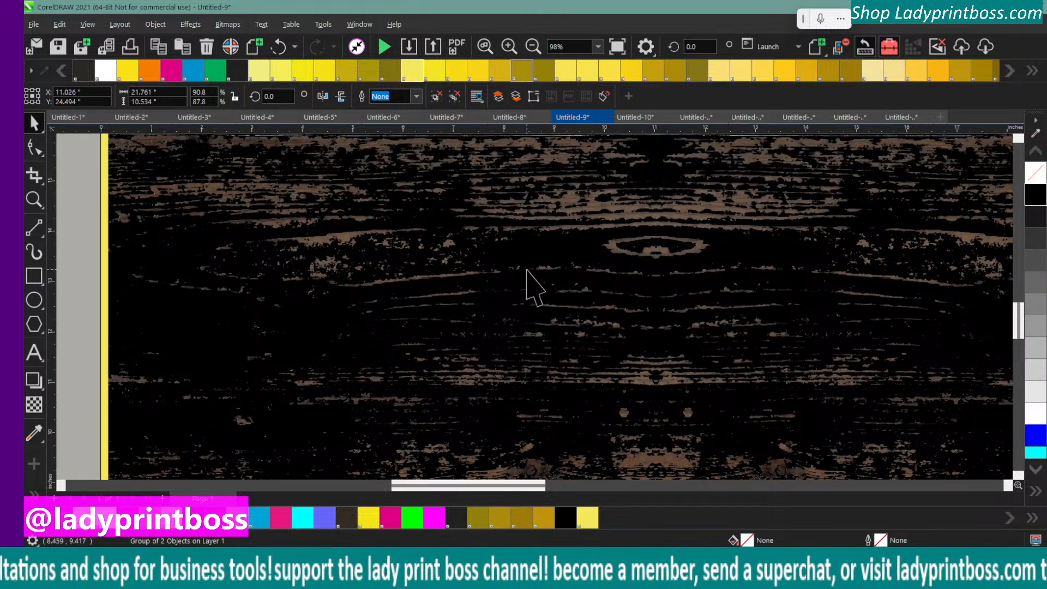
scroll(527, 269, up, 3)
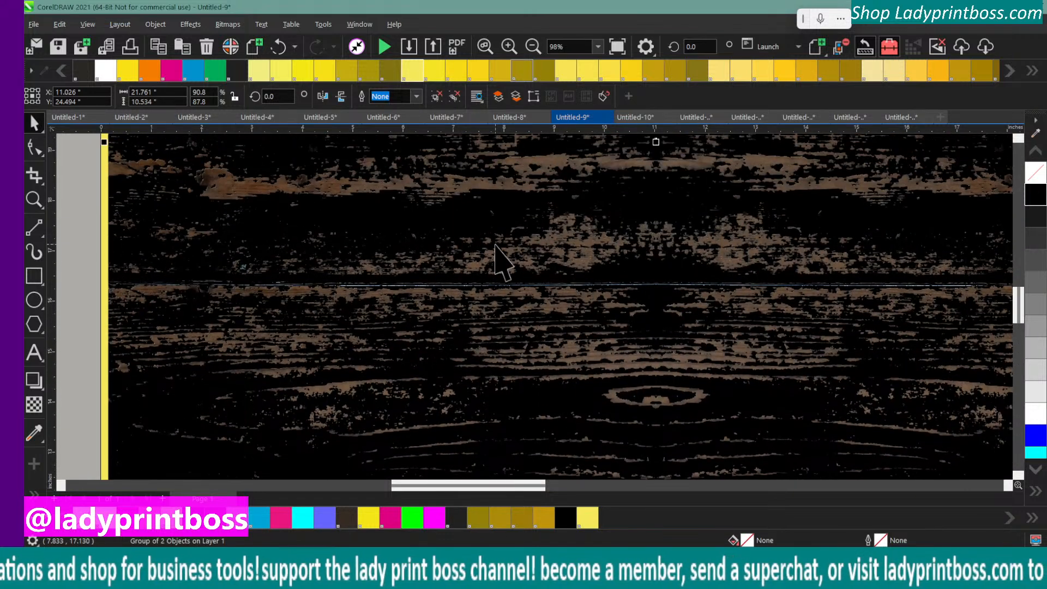
click(495, 246)
key(Down)
key(Down)
key(Down)
key(Down)
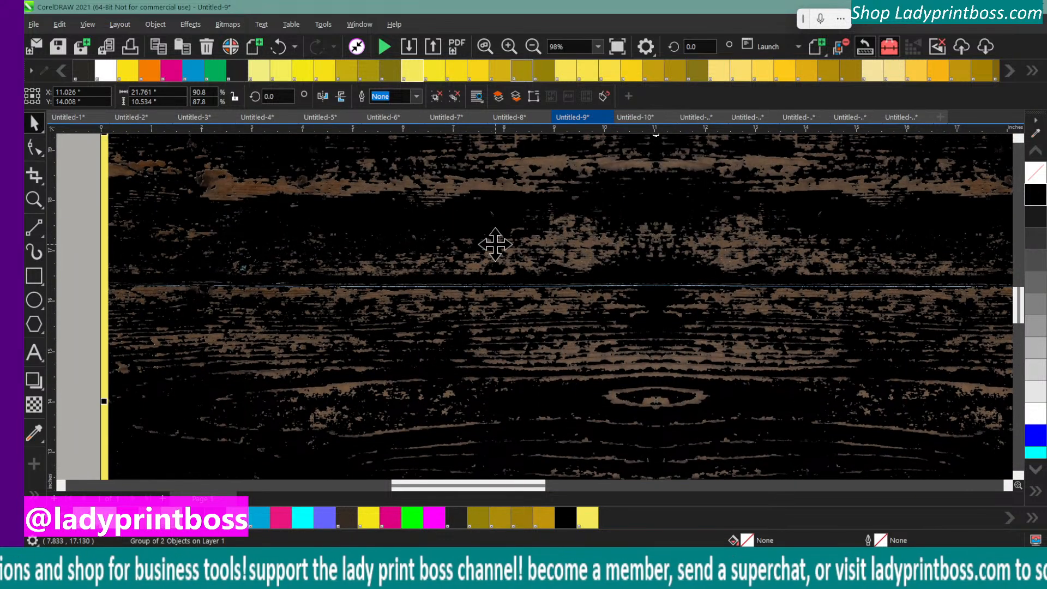
key(Down)
key(Down)
key(Down)
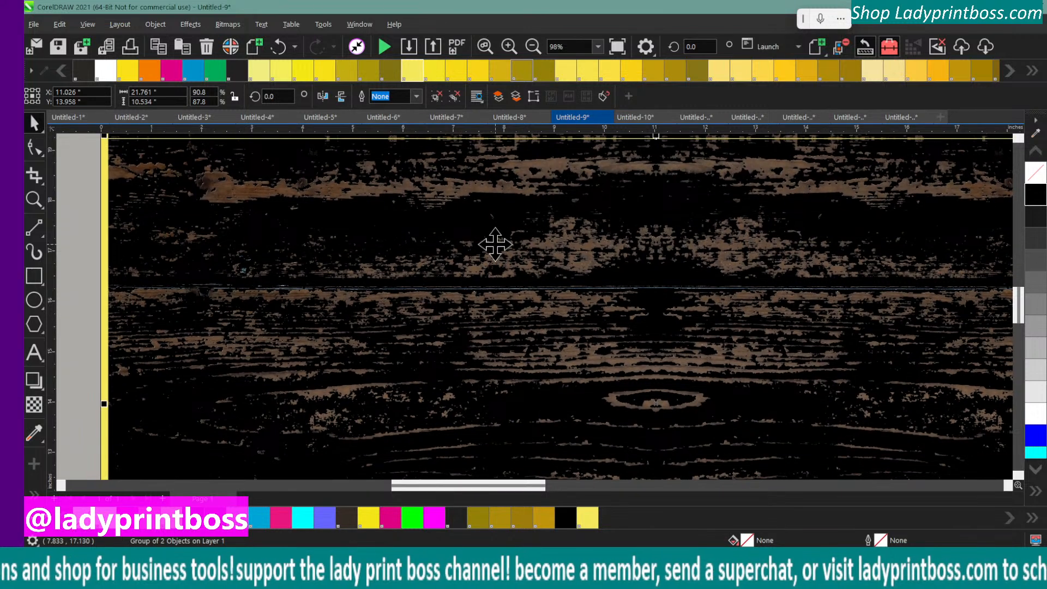
key(Up)
key(Up)
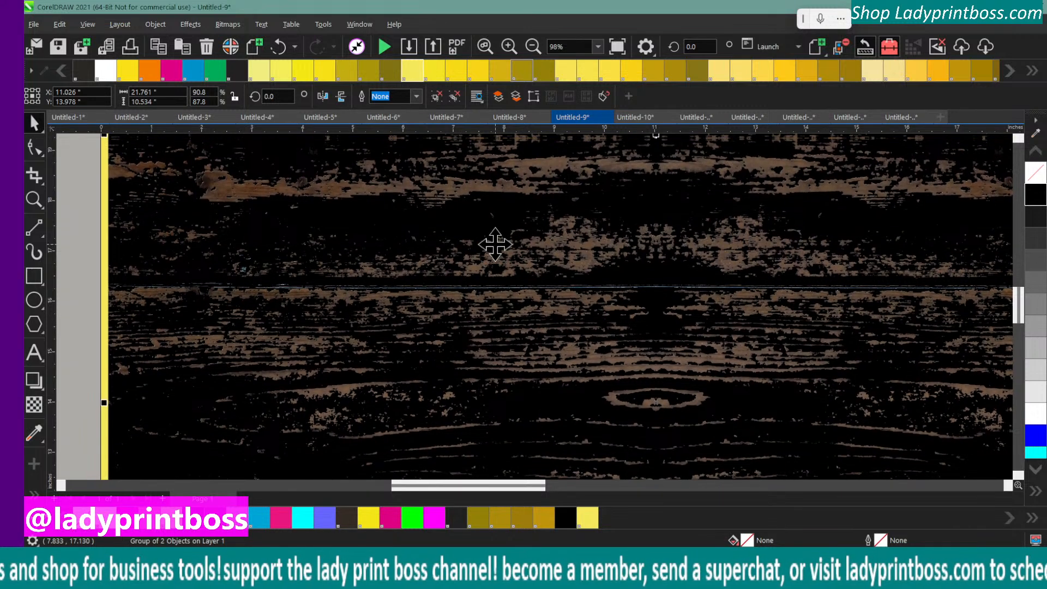
Nudge the middle wood tile up to Y 14.038 inches, overlapping the uppermost tile
click(534, 47)
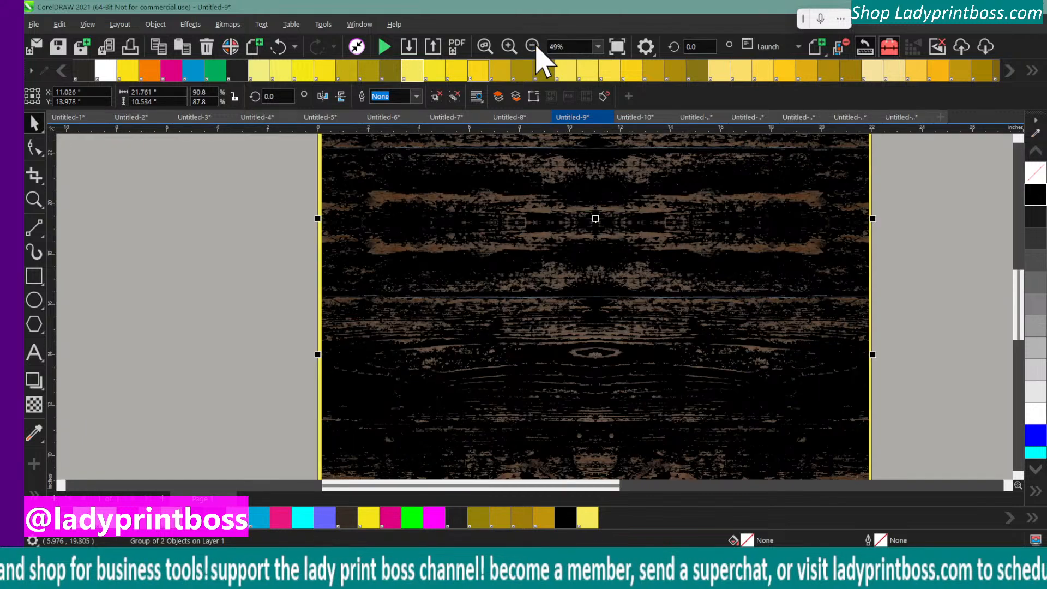
key(Up)
key(Up)
key(Up)
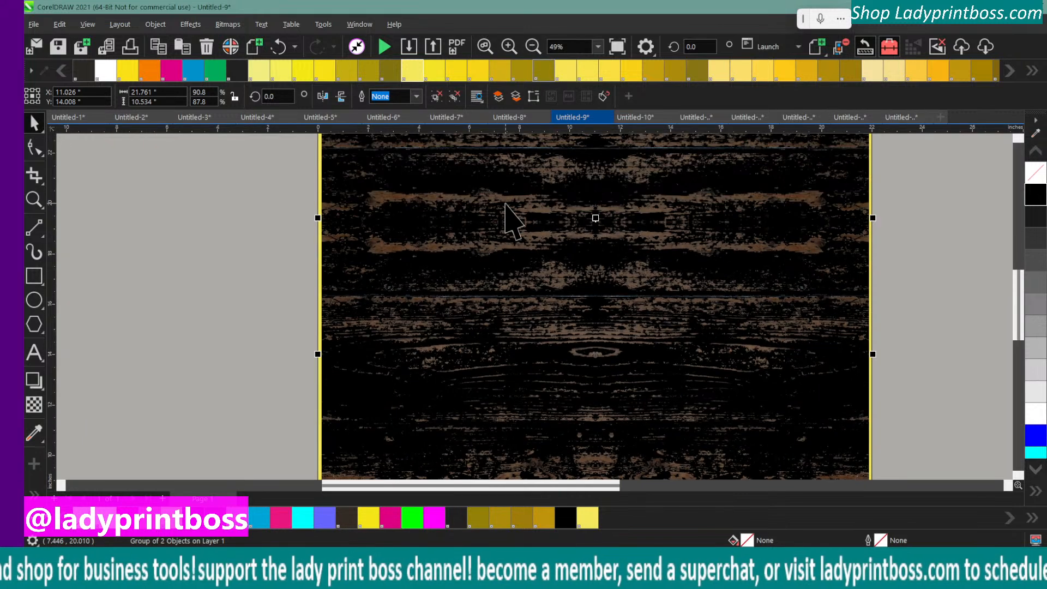
key(Up)
key(Up)
key(Up)
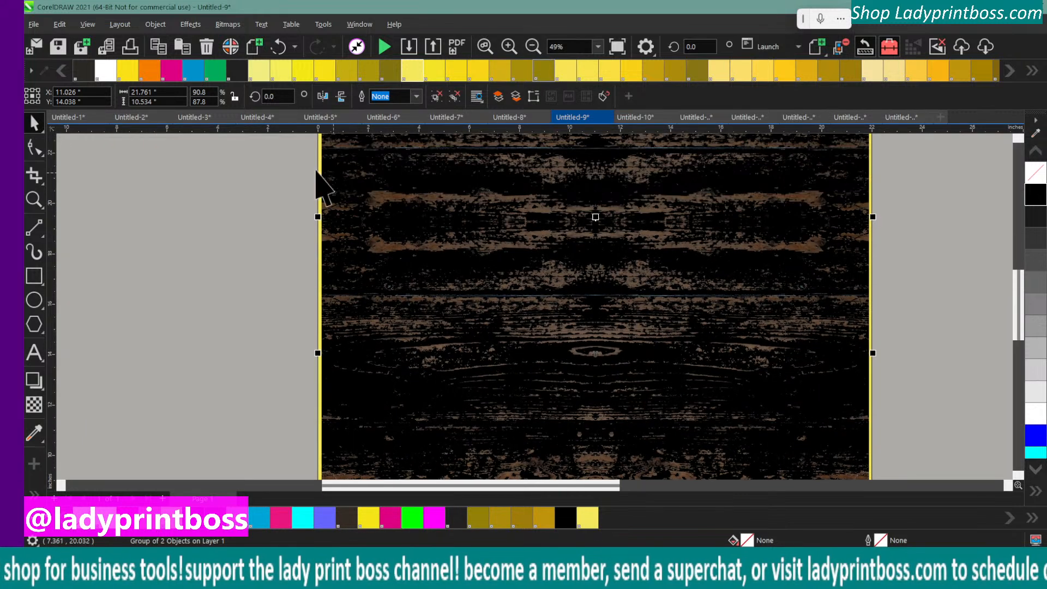
Try repositioning the uppermost wood tile against the middle tile, then undo the moves
click(533, 48)
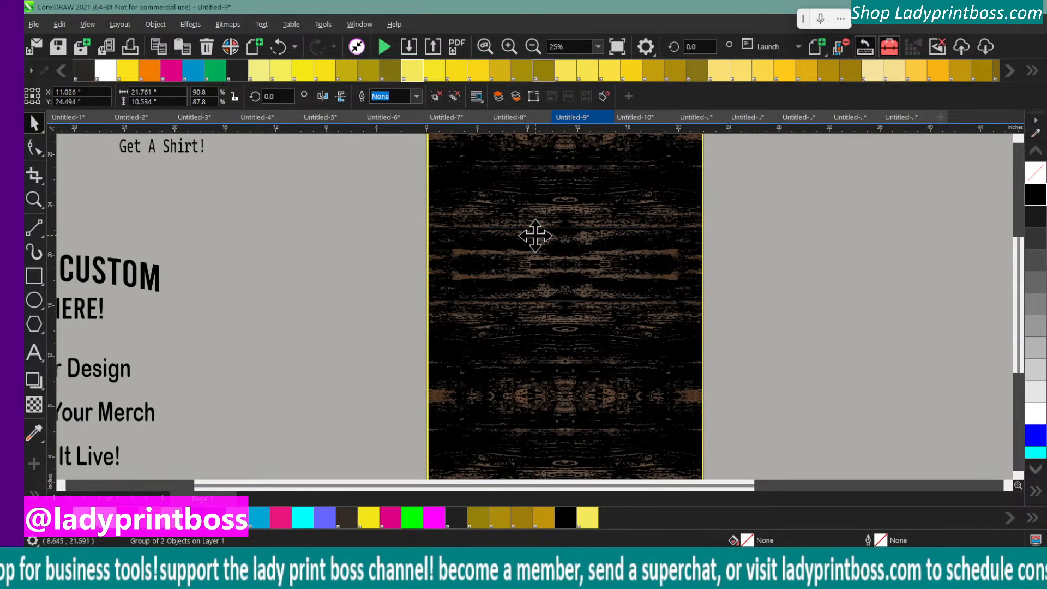
drag(535, 236, 544, 335)
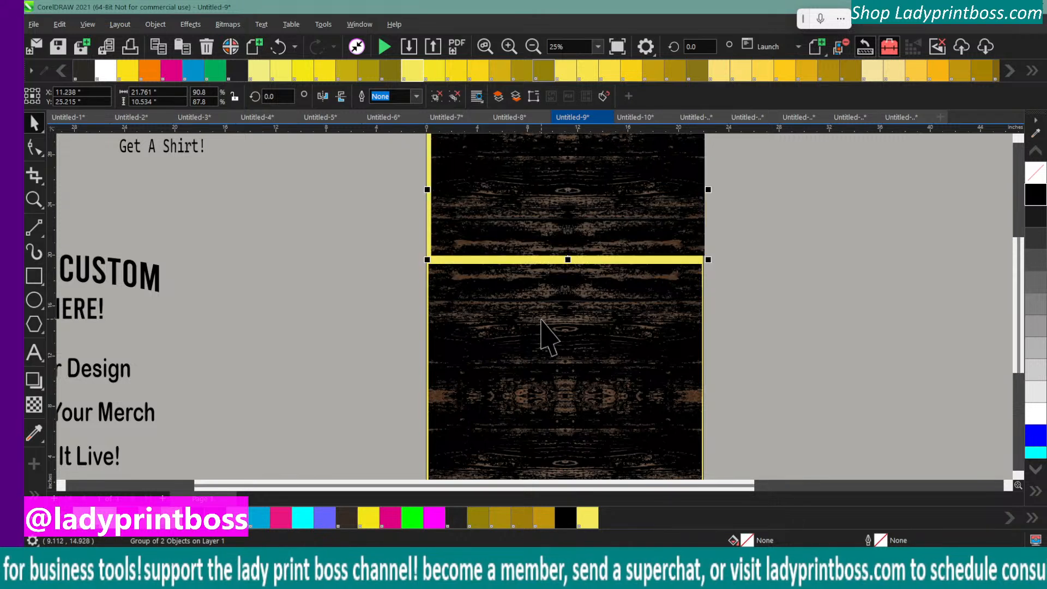
click(528, 192)
drag(528, 192, 458, 201)
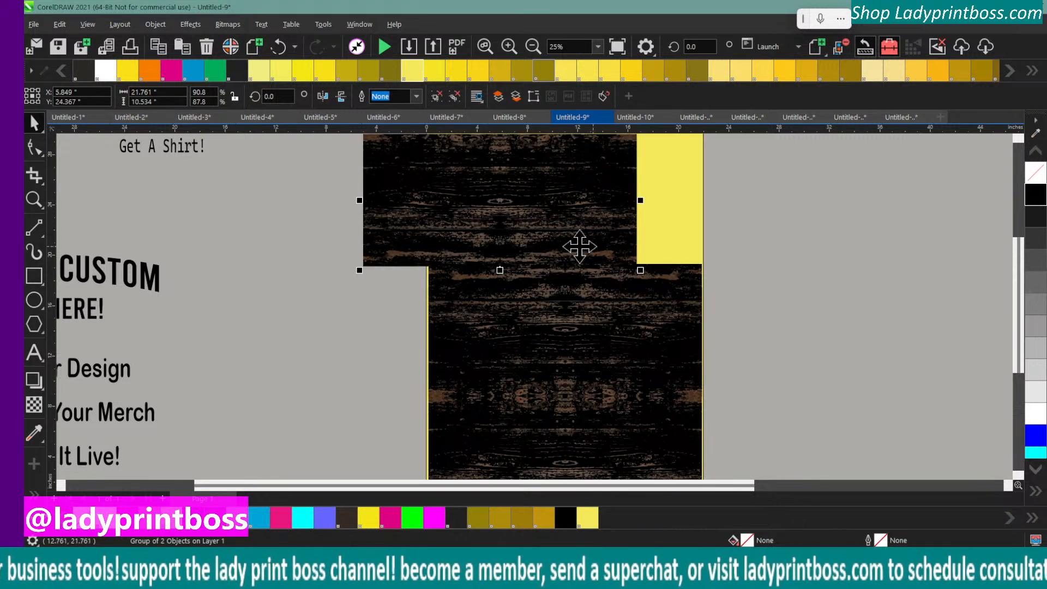
click(278, 47)
click(278, 47)
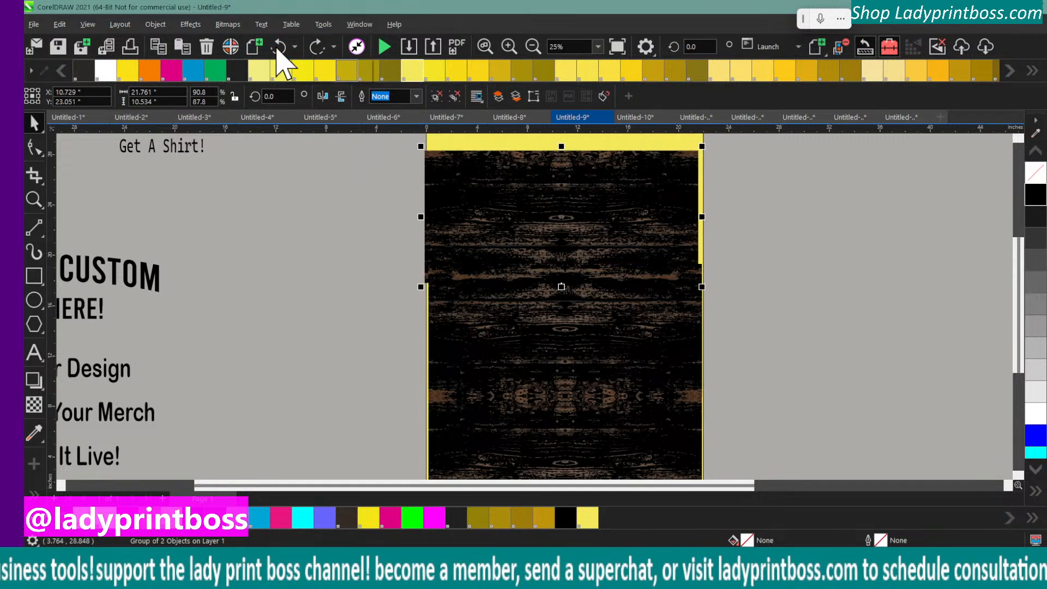
click(278, 48)
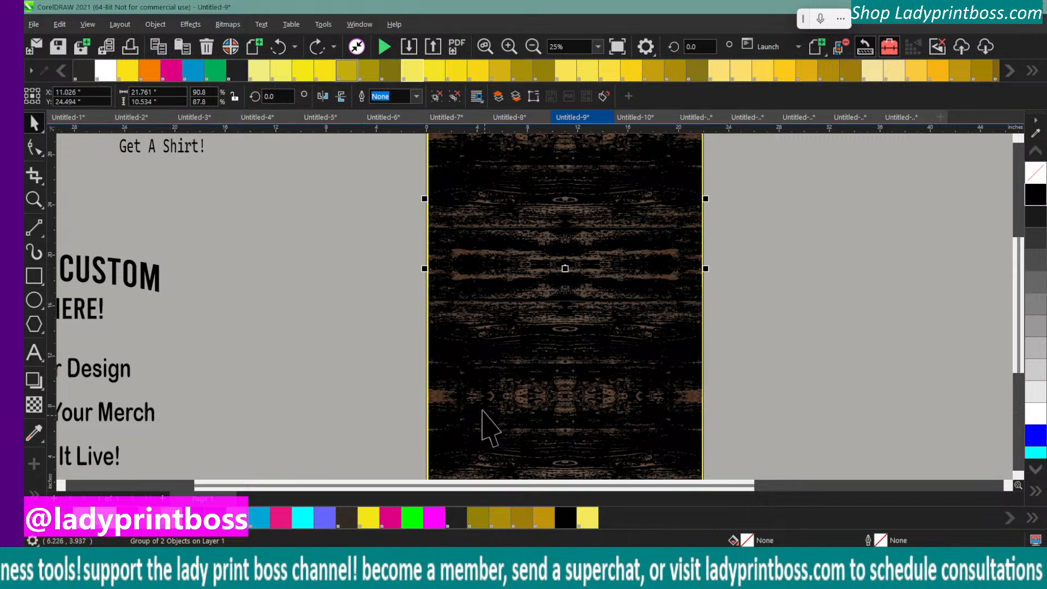
Try shifting the uppermost wood tile sideways over the middle tile, then undo it and clear the selection
click(508, 46)
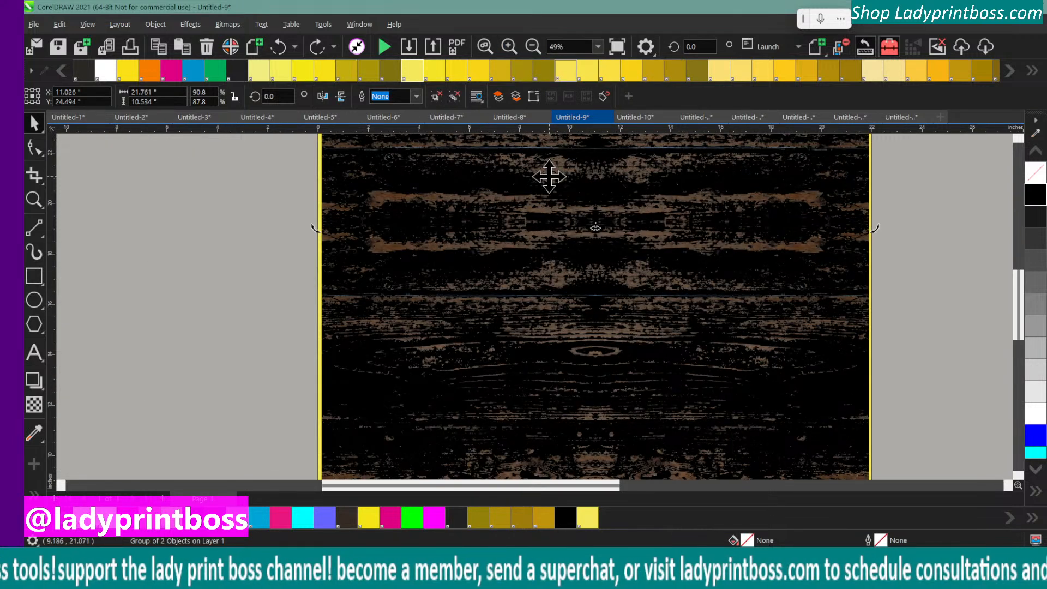
drag(549, 176, 513, 191)
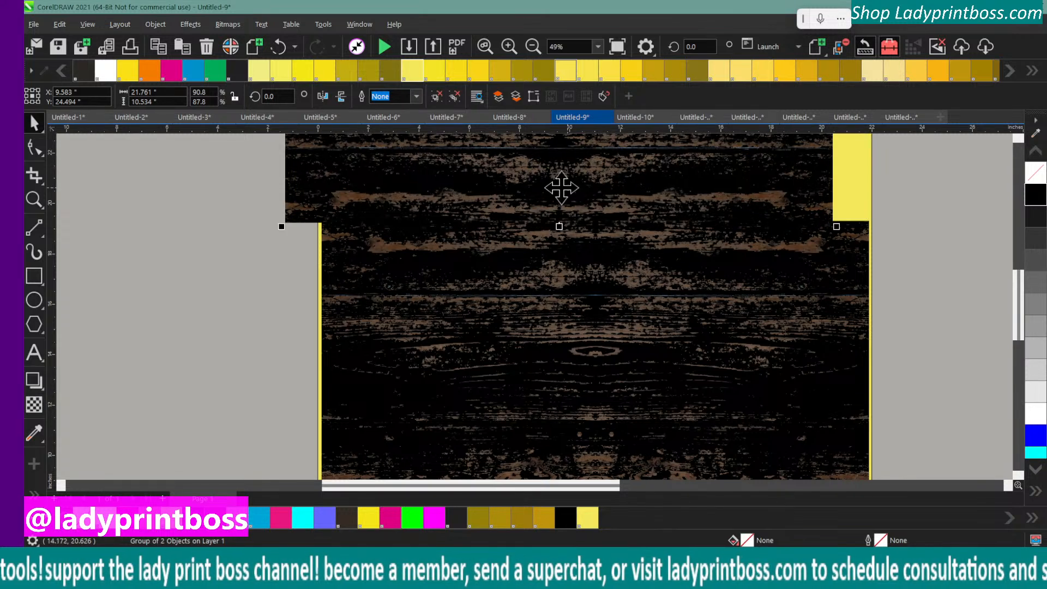
click(279, 48)
click(178, 285)
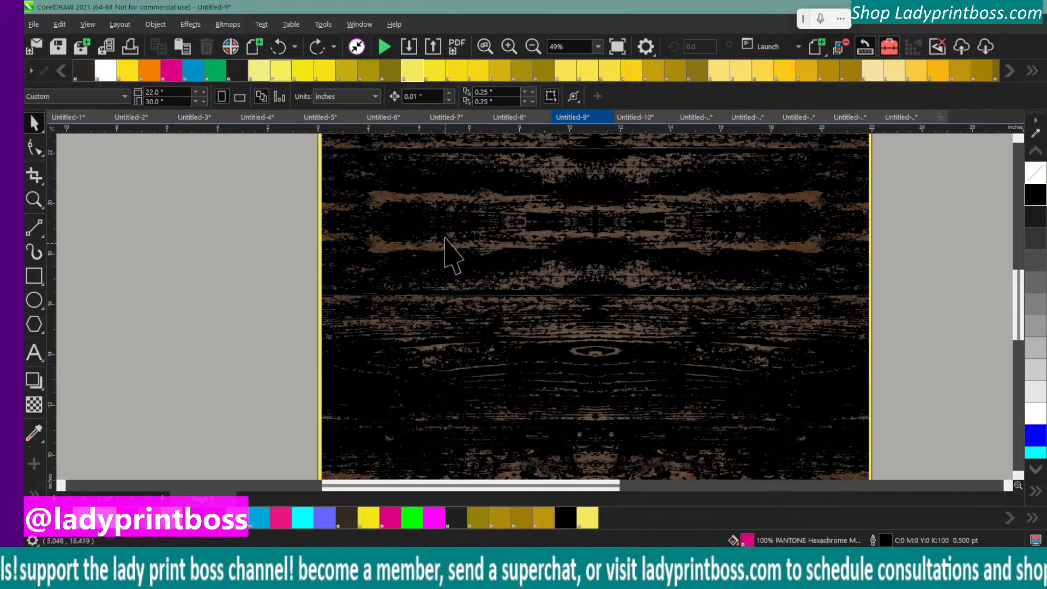
Move the yellow rectangle and the three wood tiles together off the page into the empty area to its right
click(532, 46)
click(531, 46)
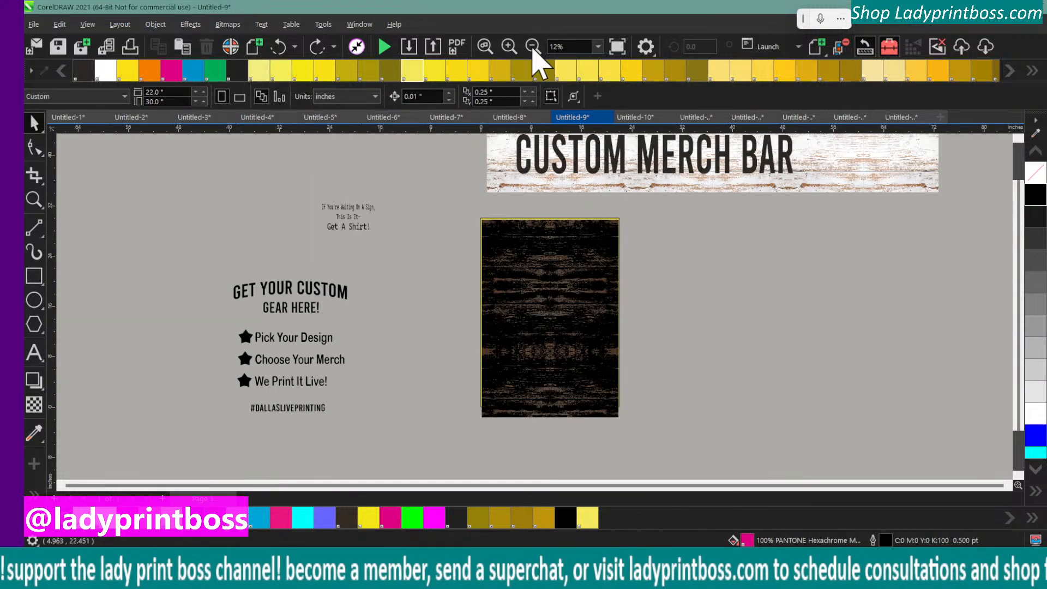
click(489, 220)
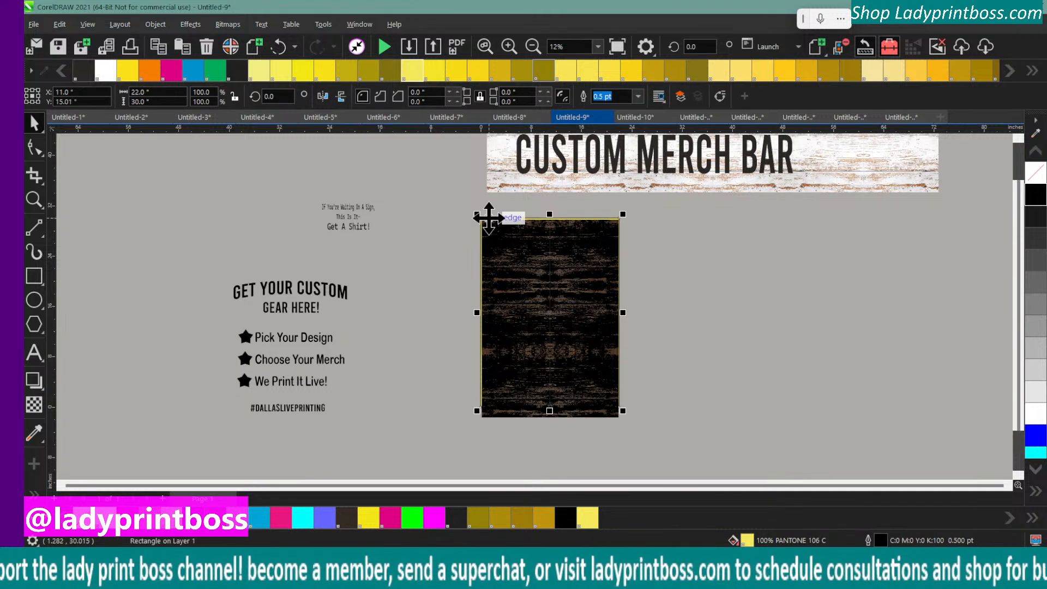
drag(455, 214, 626, 433)
drag(544, 302, 702, 301)
Pull the yellow rectangle out from behind the wood tiles and delete it
click(628, 218)
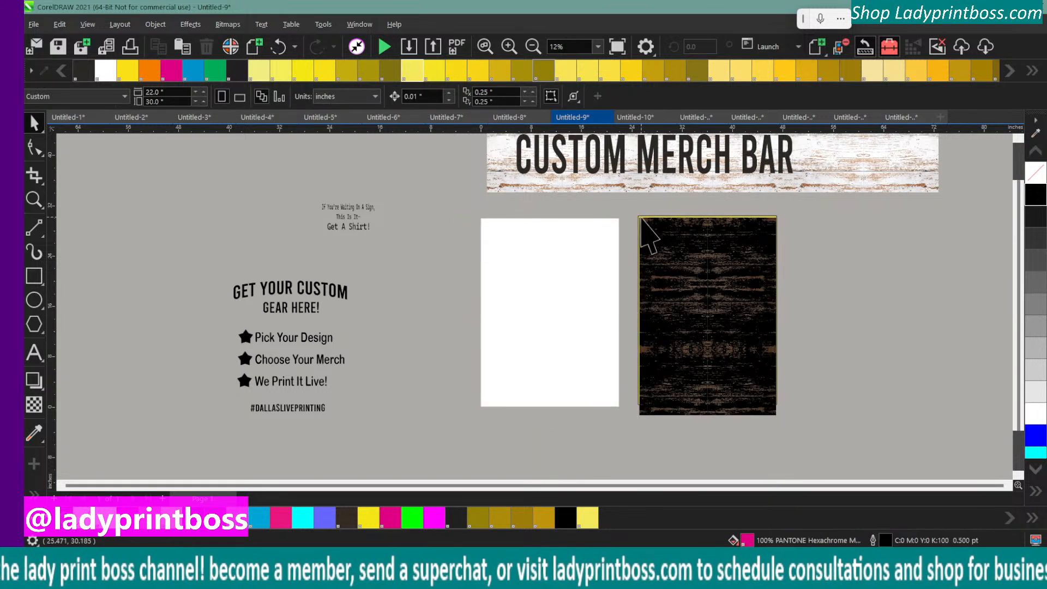
click(640, 217)
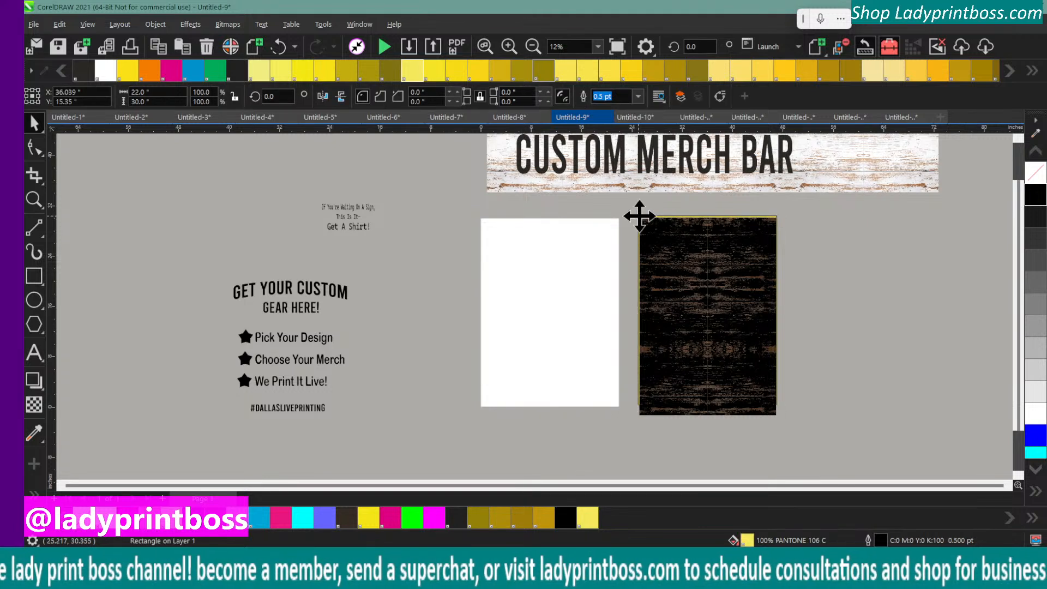
drag(639, 217, 603, 217)
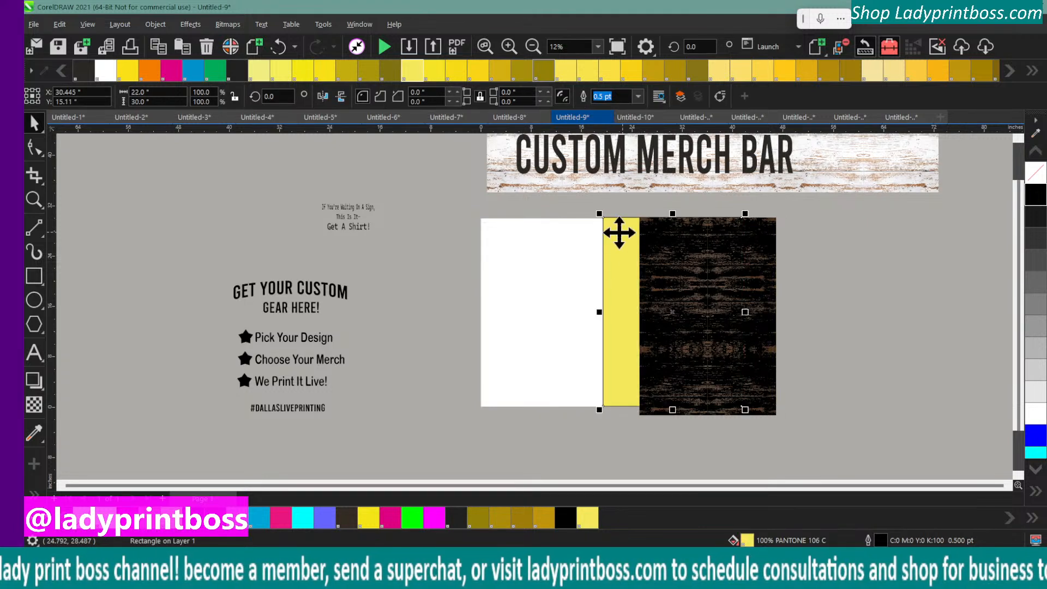
key(Delete)
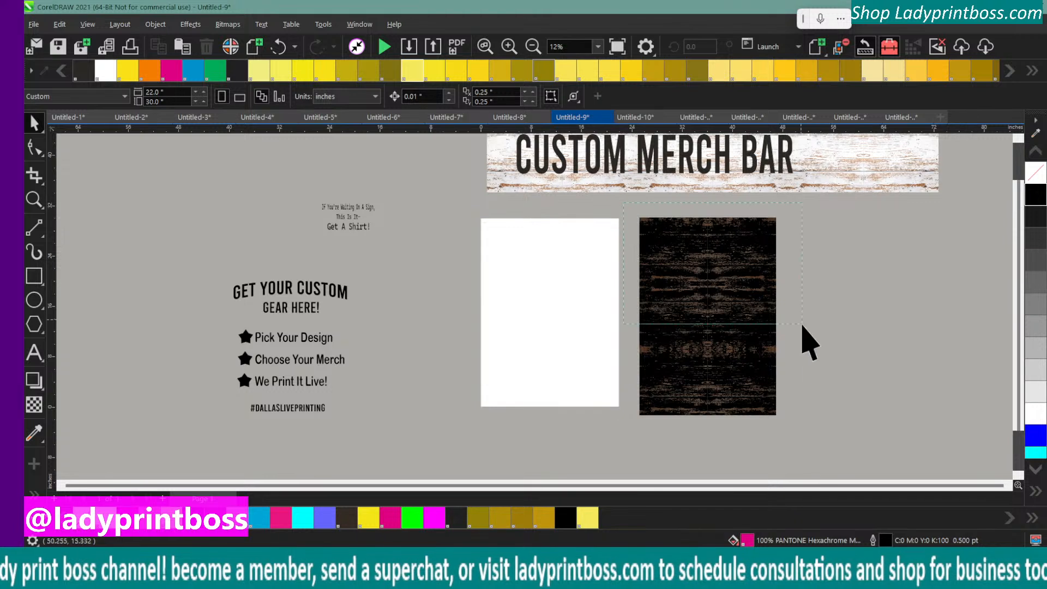
Place a copy of the three wood tiles on the blank page and reduce its overall height to about 29.957 inches
click(736, 350)
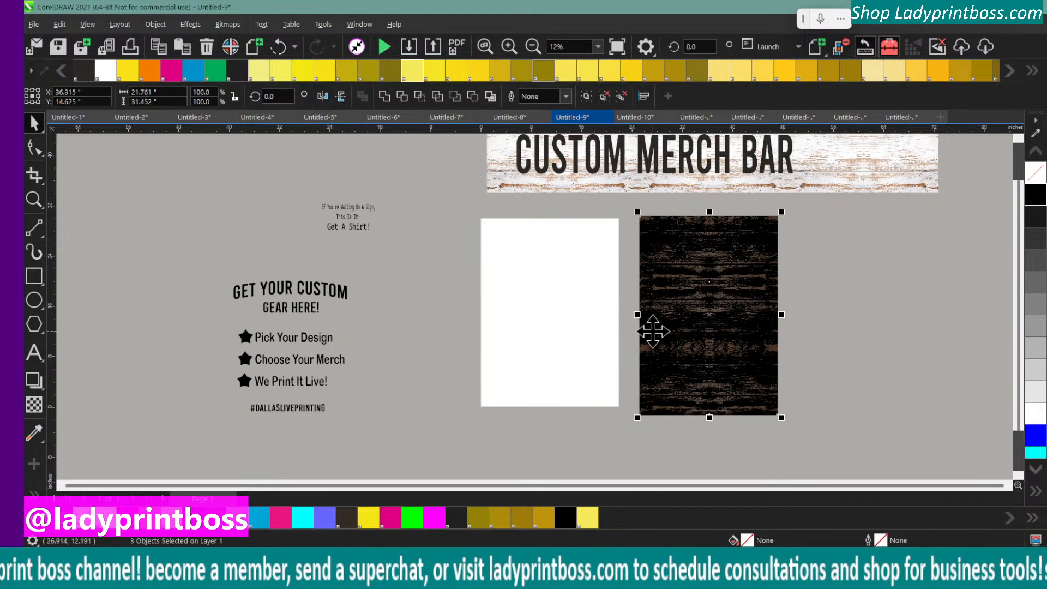
drag(696, 297, 541, 300)
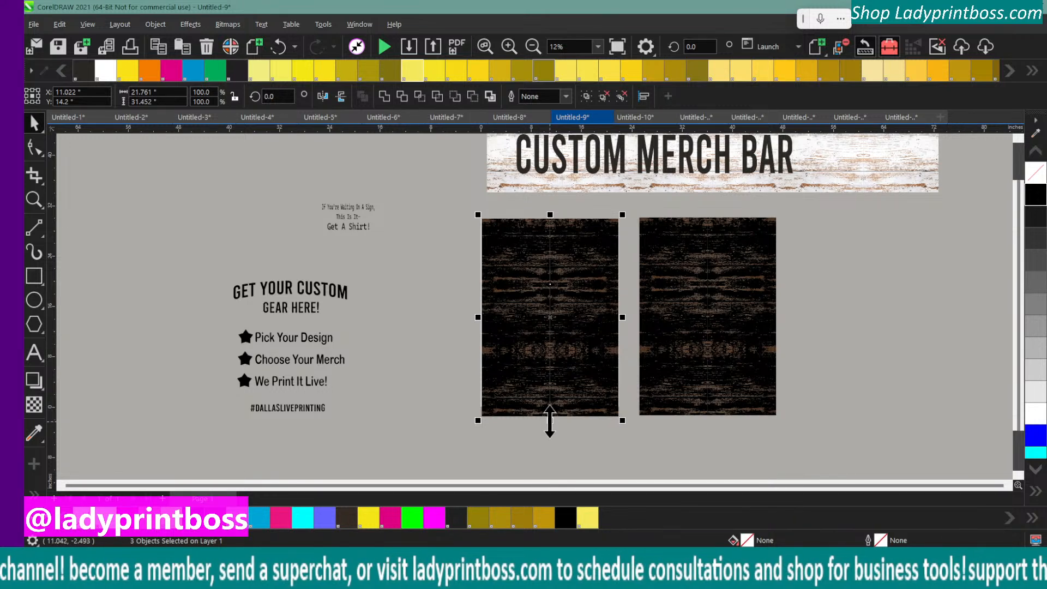
drag(549, 420, 549, 414)
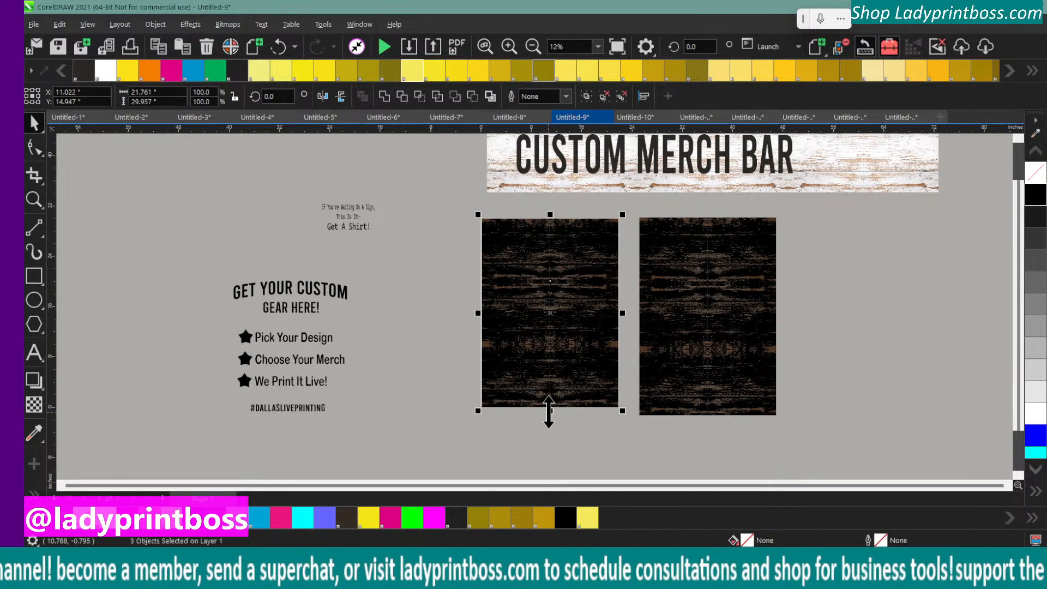
Compare the original wood tiles beside the page with the copy on it, then delete the three originals
click(684, 392)
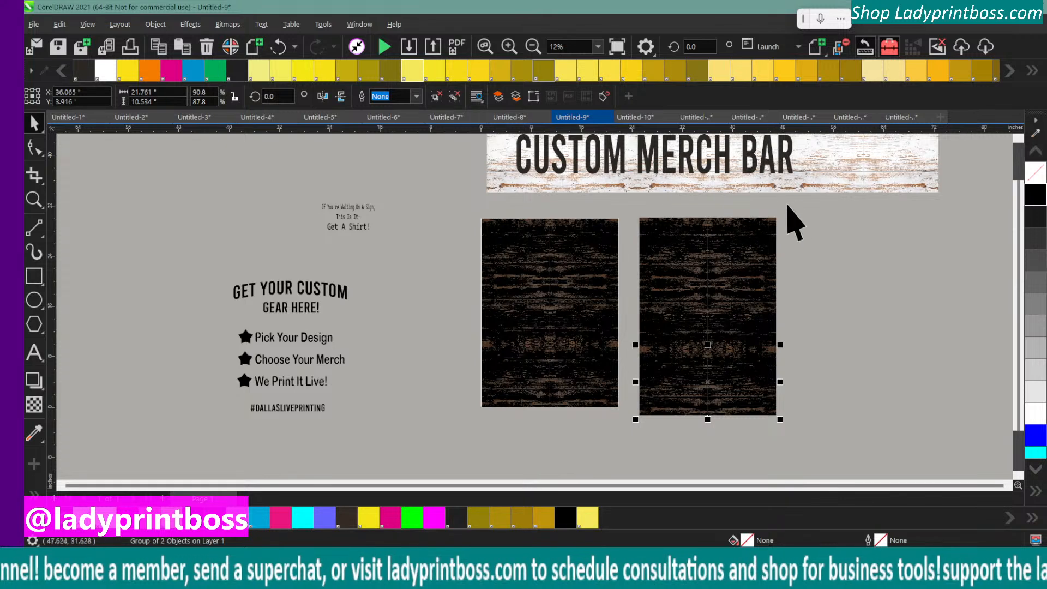
drag(788, 206, 624, 446)
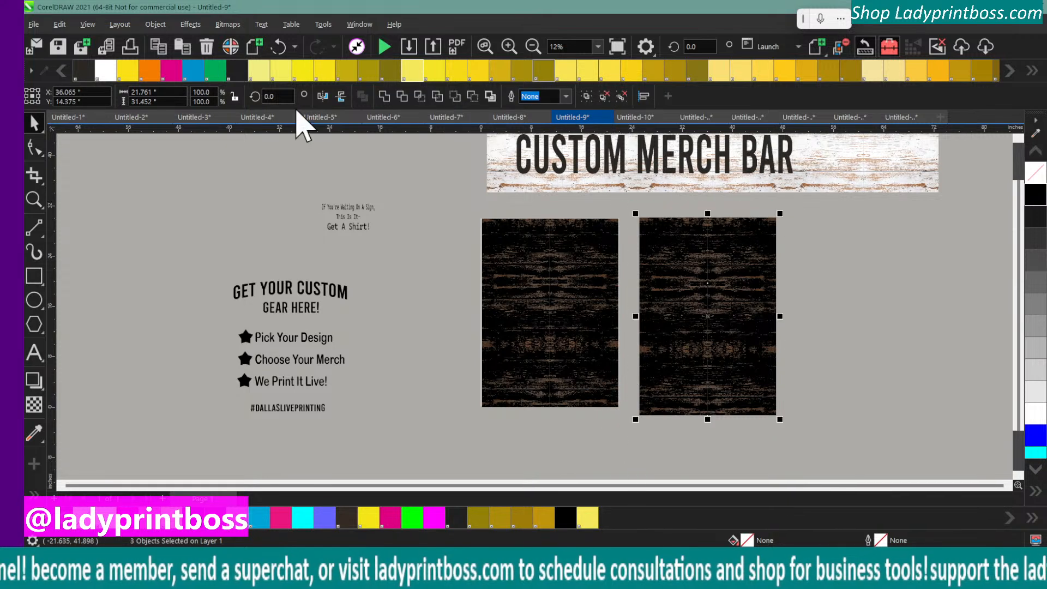
click(509, 47)
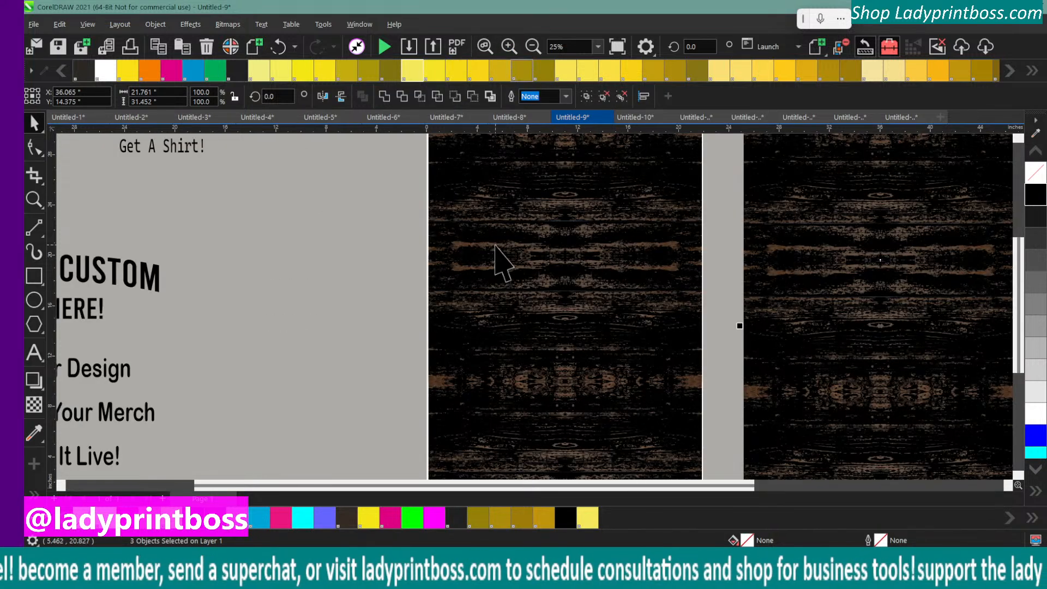
click(516, 306)
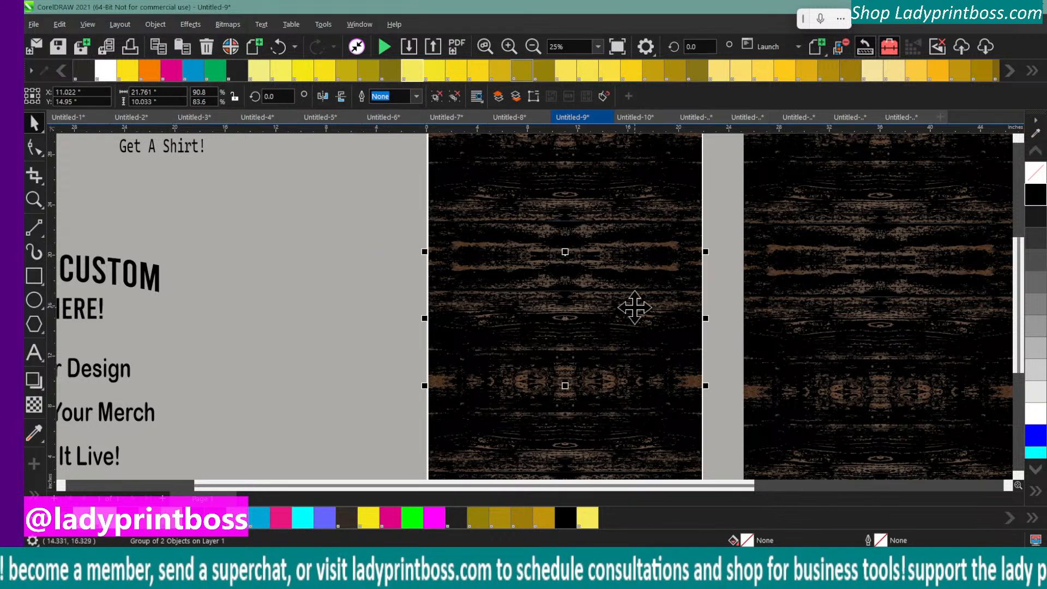
click(533, 47)
drag(812, 206, 633, 431)
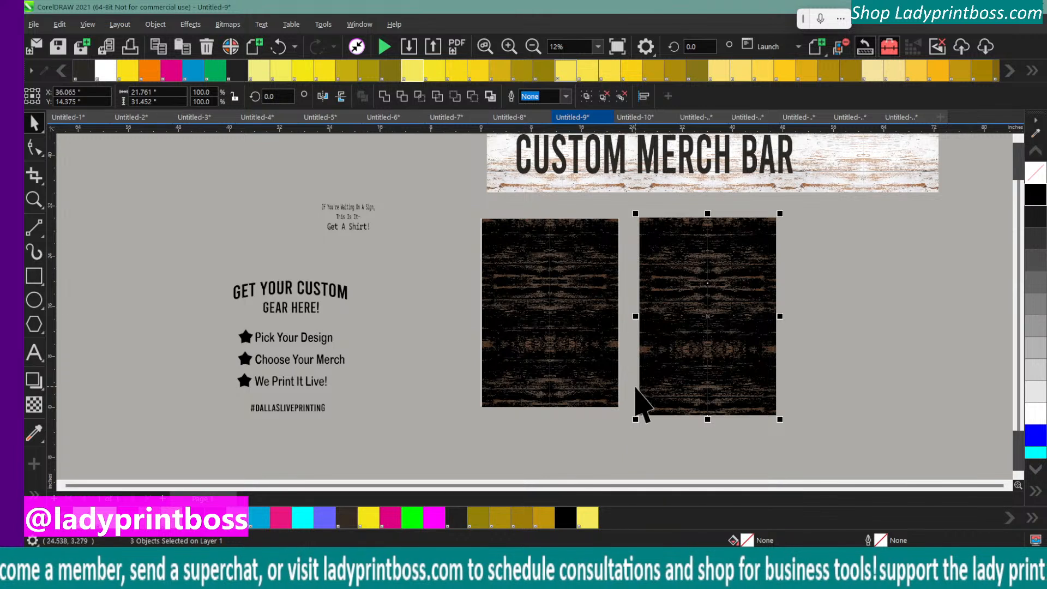
key(Delete)
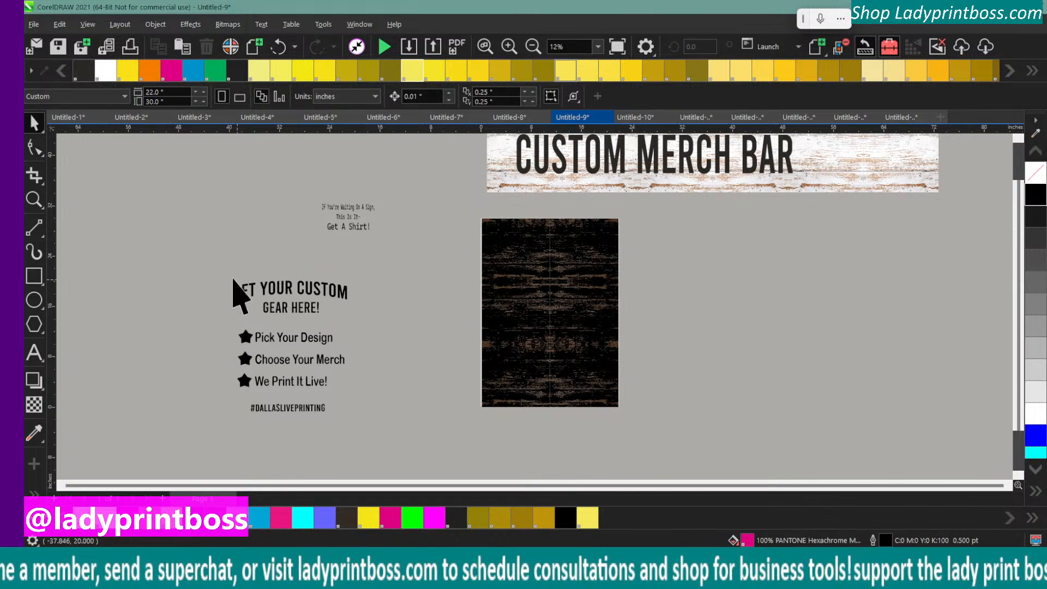
Duplicate the uppermost wood tile and place the copy in the empty area to the right of the page
drag(245, 326, 256, 399)
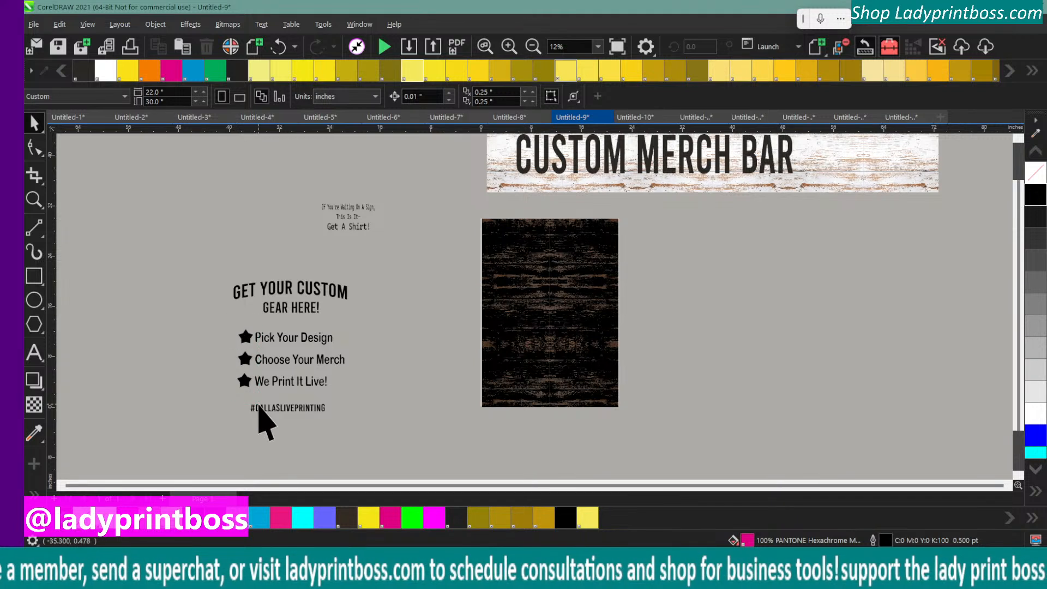
click(244, 359)
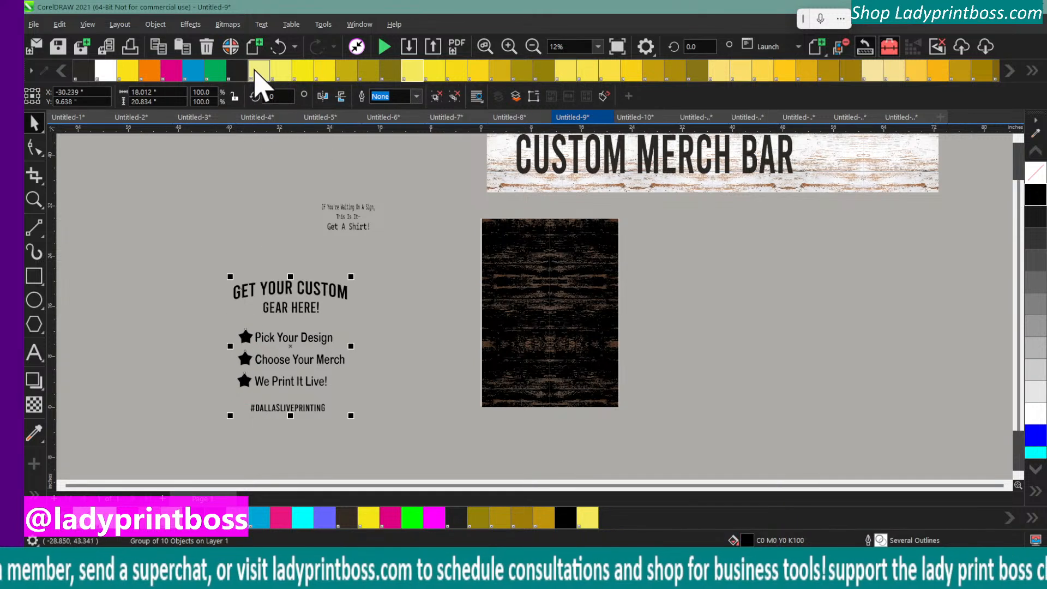
click(502, 248)
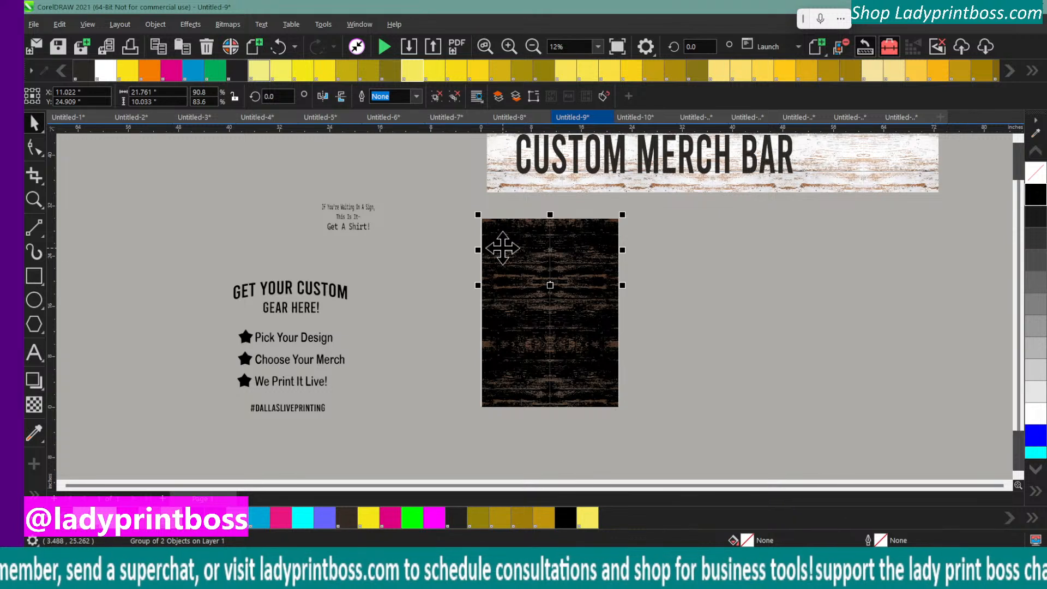
key(Up)
key(Right)
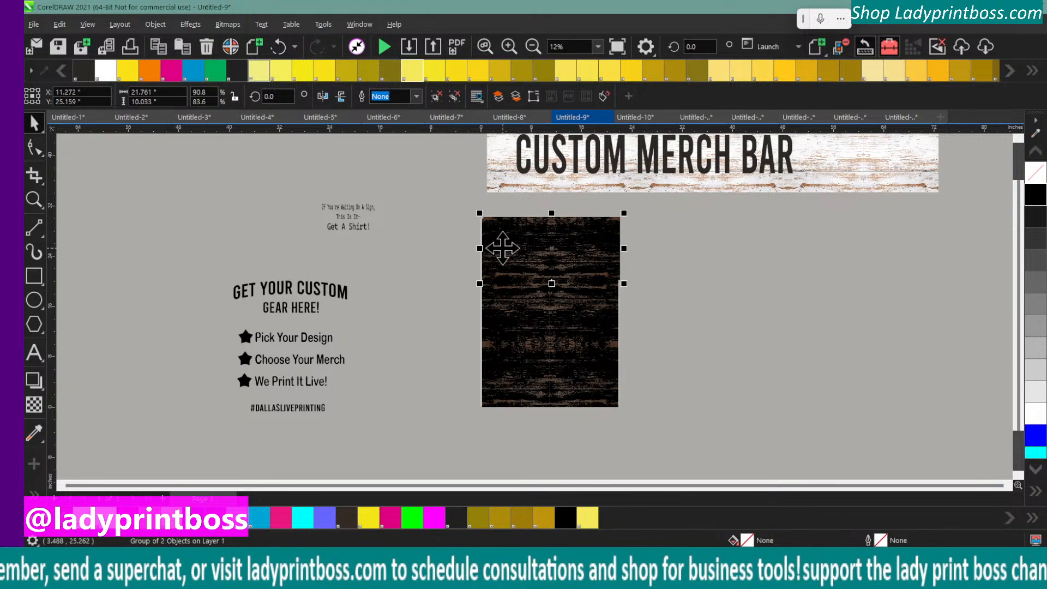
drag(502, 248, 710, 260)
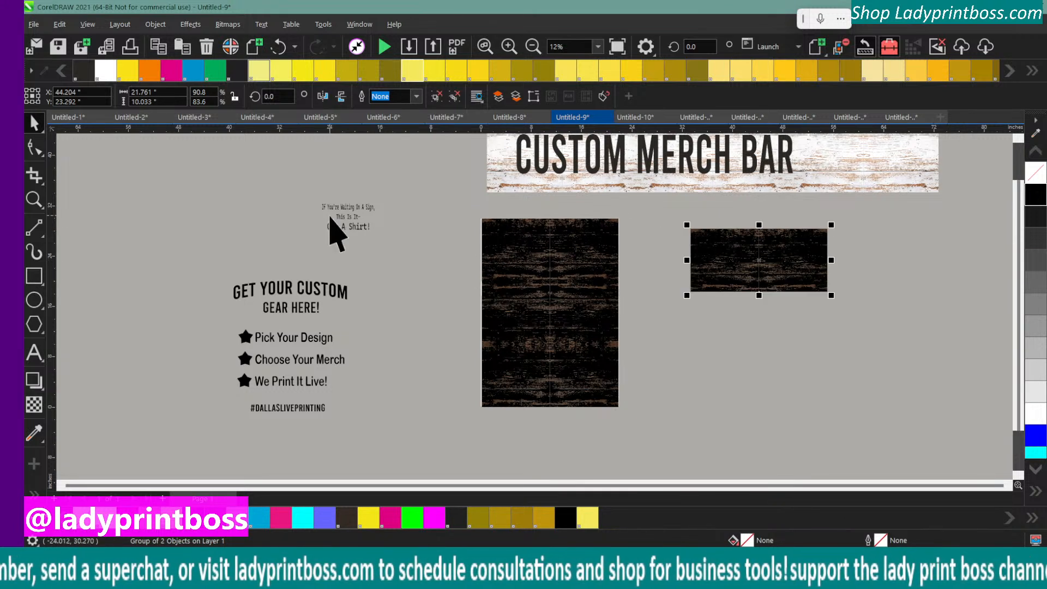
Fill the "Get Your Custom Gear Here!" text group with PANTONE Trans. White and move it onto the middle of the wood sign
drag(201, 272, 371, 431)
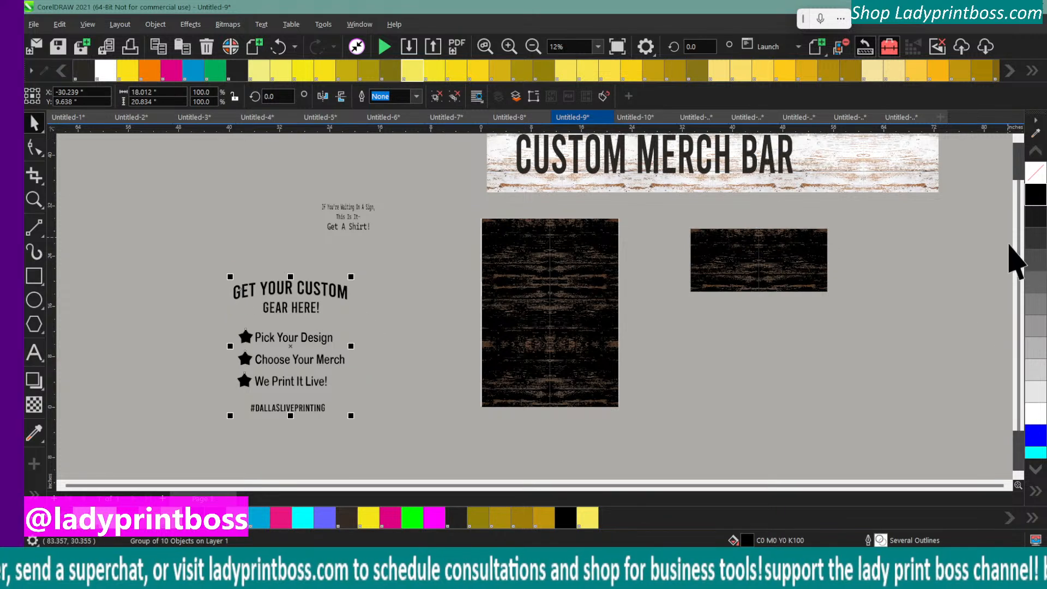
click(109, 524)
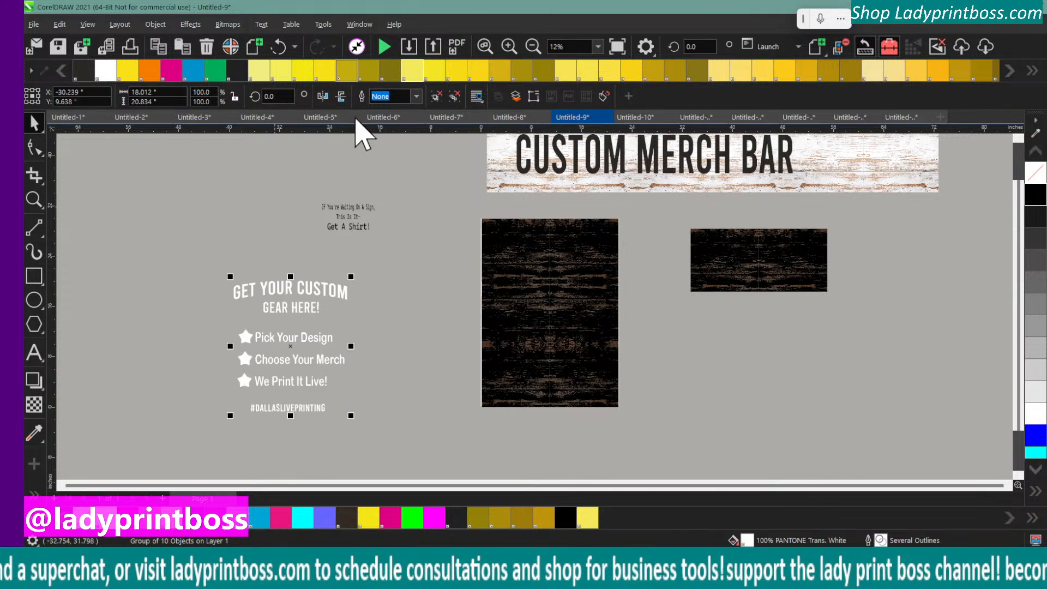
drag(193, 250, 344, 427)
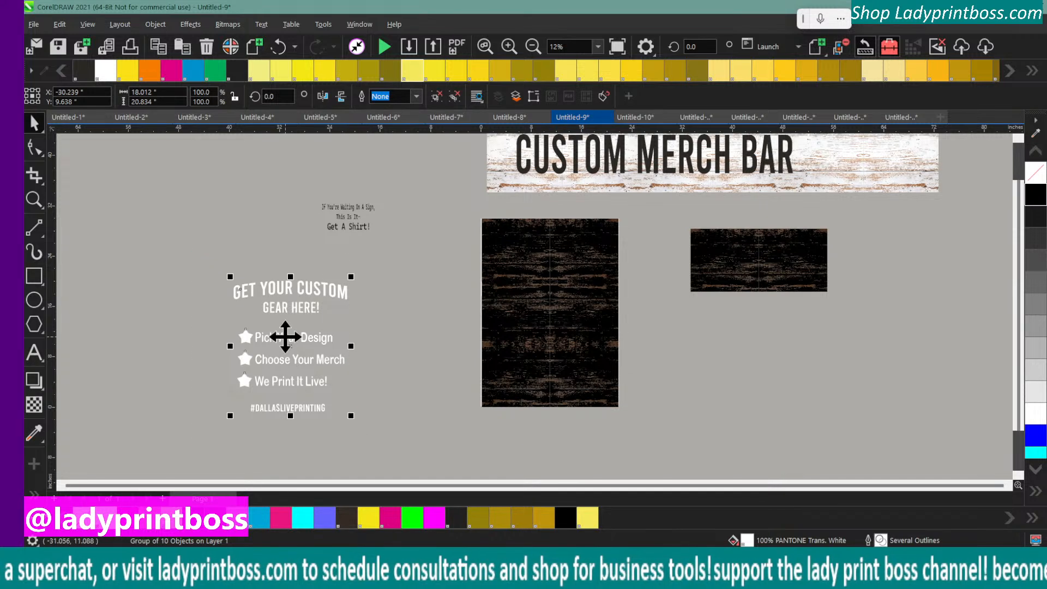
drag(285, 334, 547, 299)
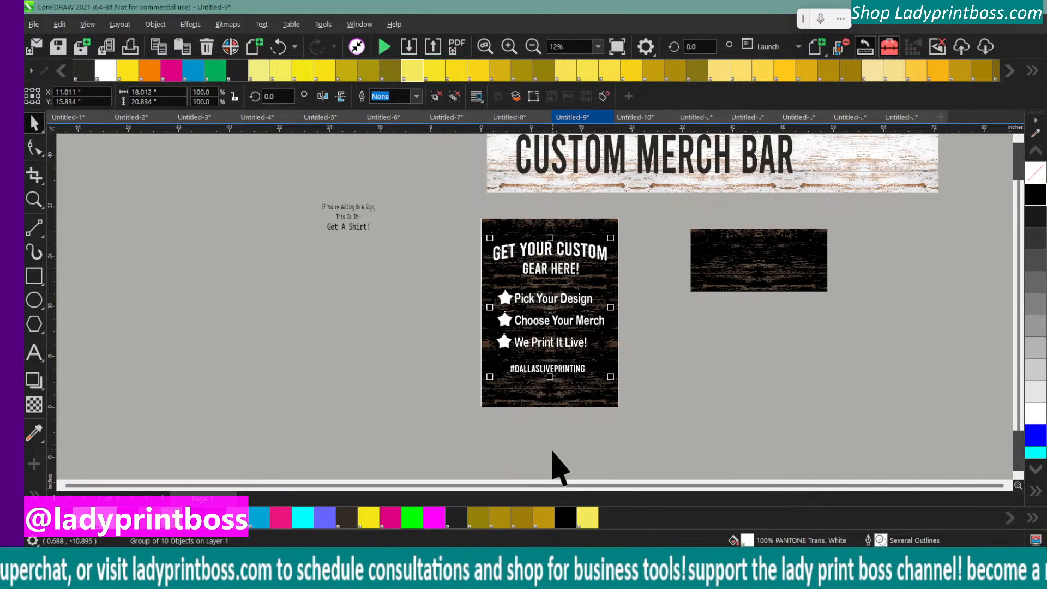
Recolor the sign's text group with an off-white, #F3F2F7, sampled from the Custom Merch Bar banner
click(508, 47)
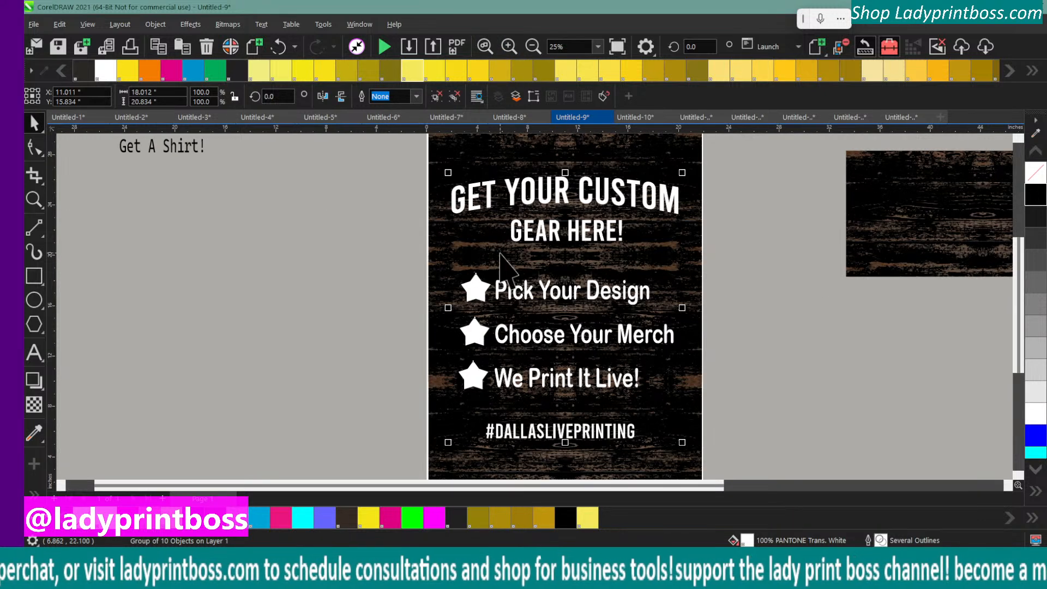
scroll(391, 305, up, 2)
scroll(396, 312, up, 1)
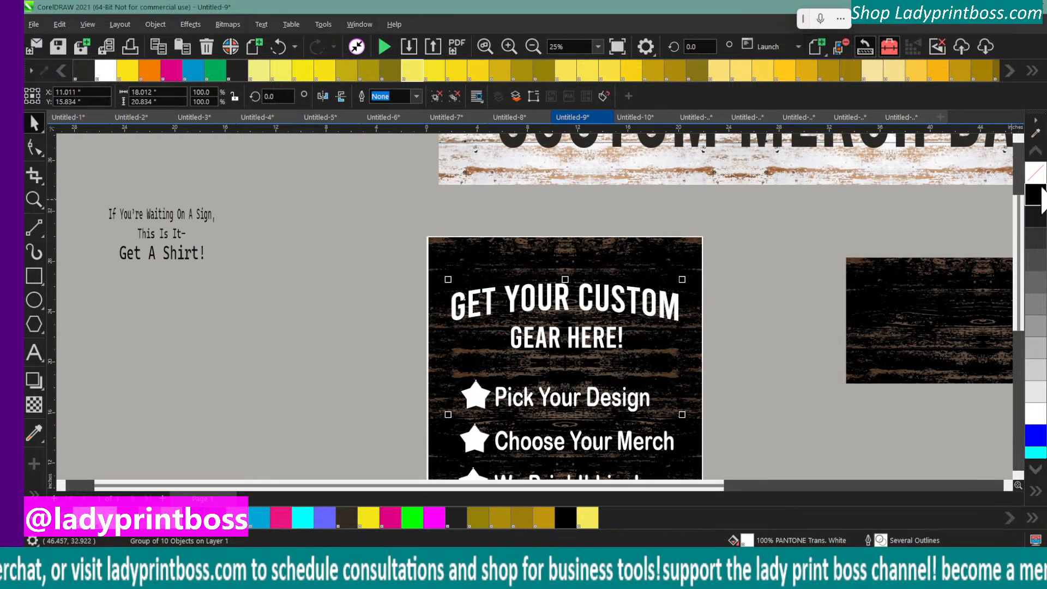
click(1035, 135)
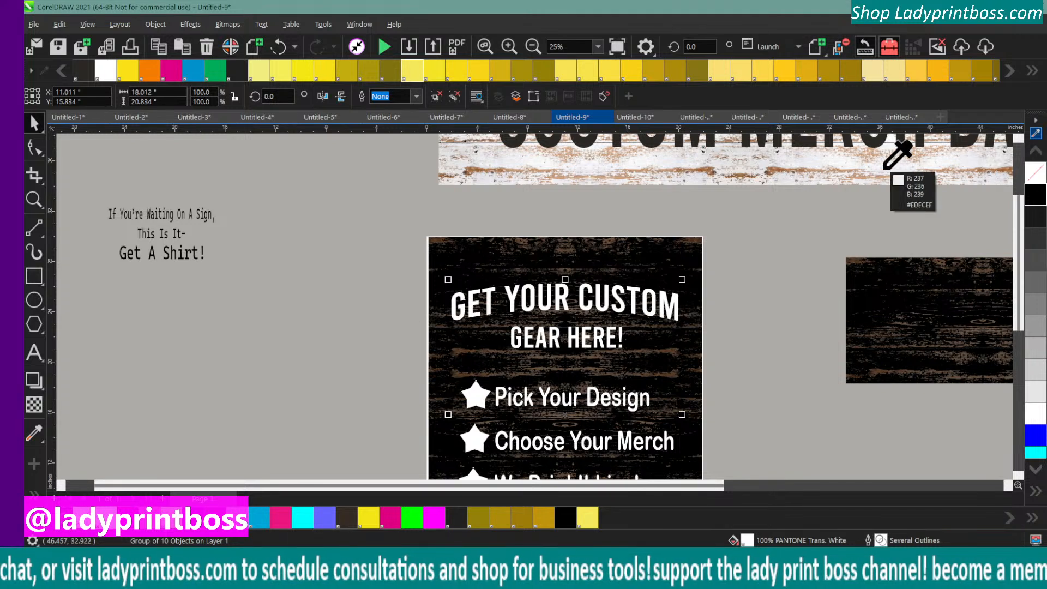
click(834, 162)
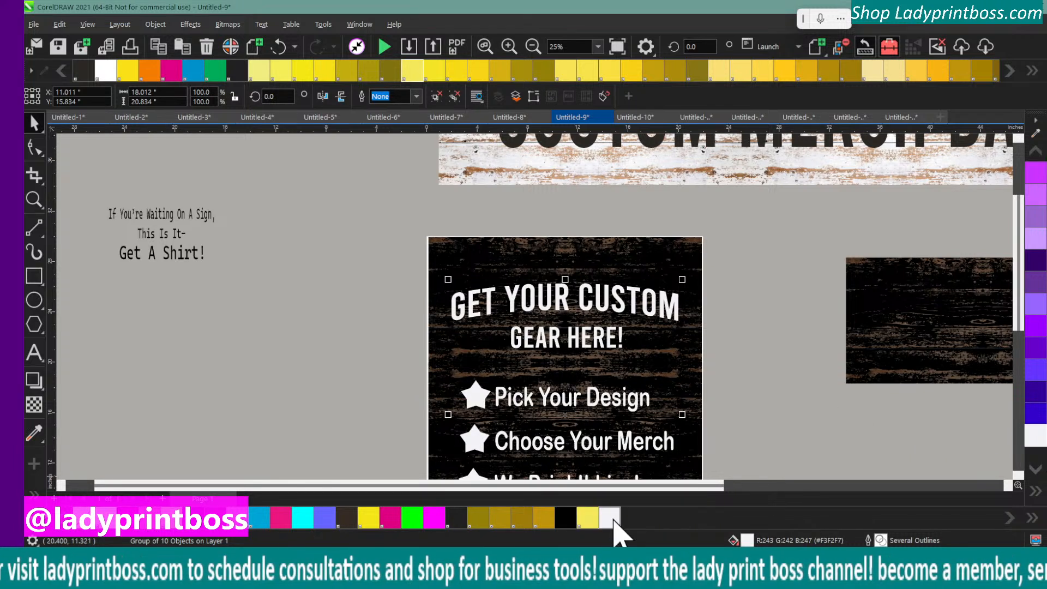
Sample a tan from the banner's wood grain and fill the sign's text group with it, #D6B39B
click(1034, 133)
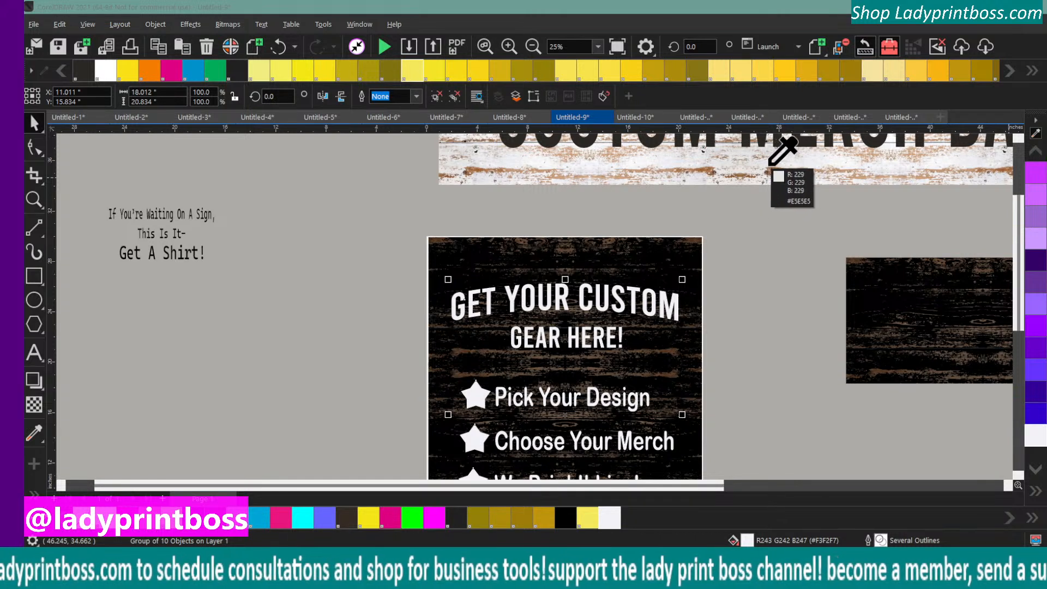
click(863, 153)
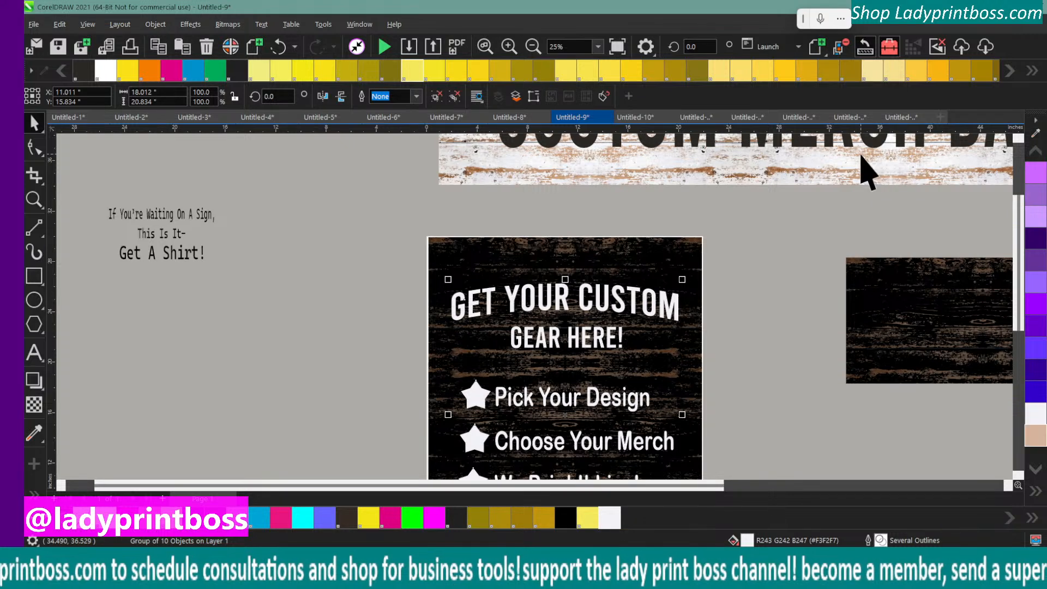
click(1034, 435)
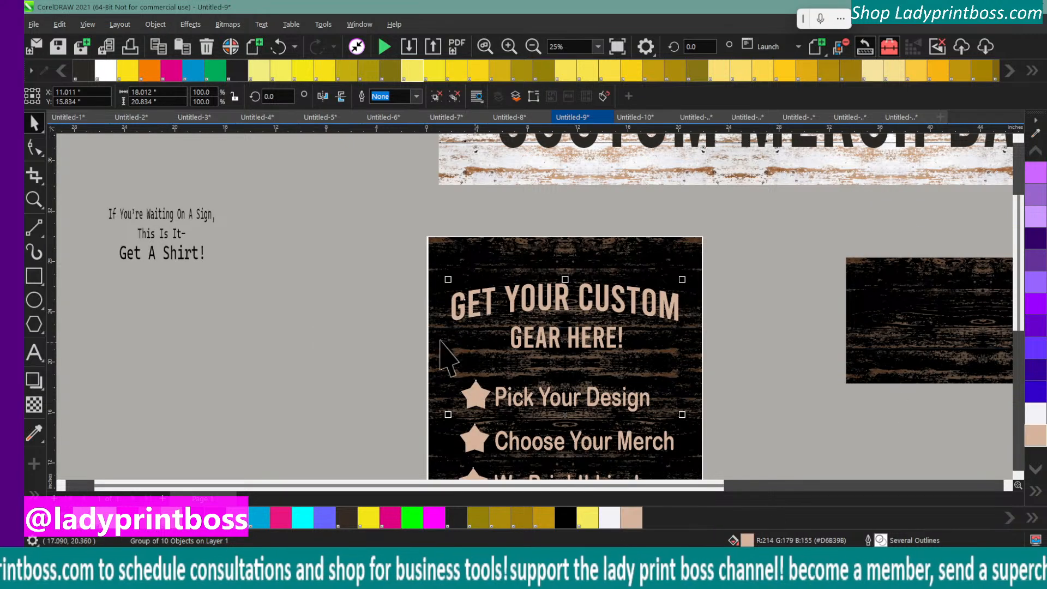
click(297, 341)
click(532, 46)
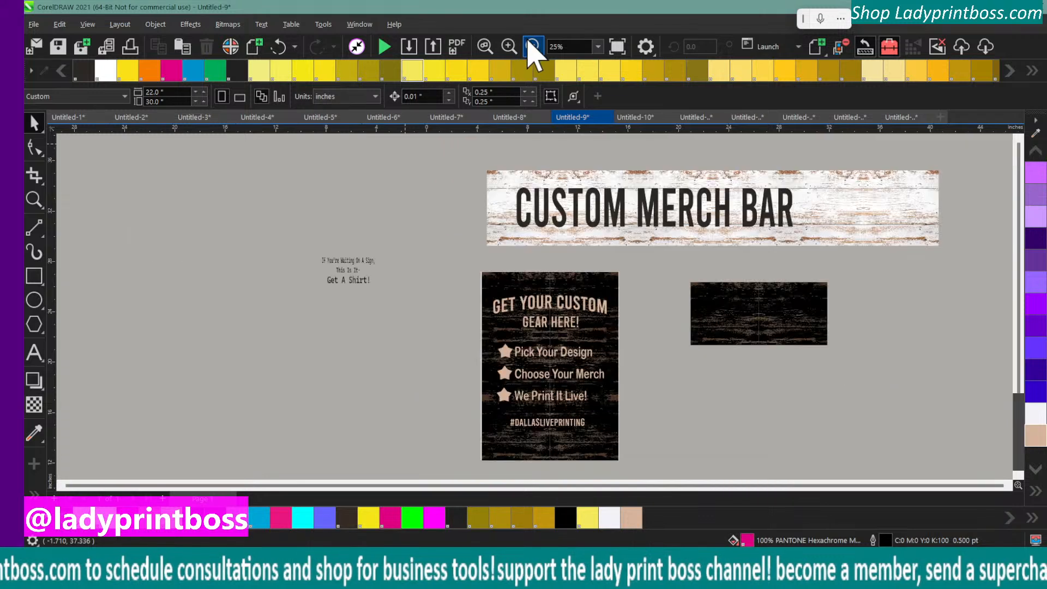
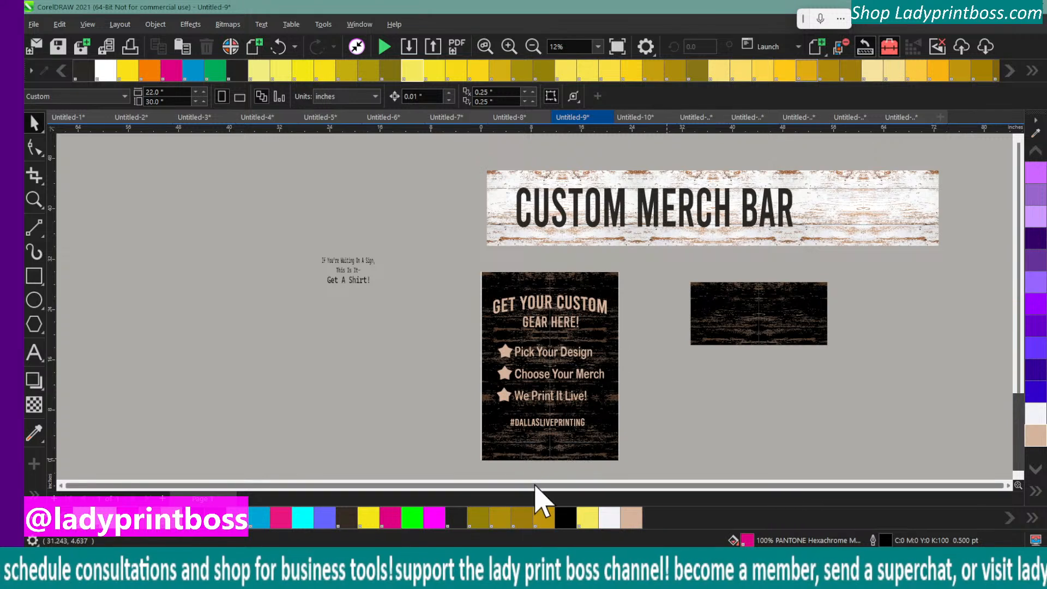
Sample a pale beige from the Custom Merch Bar banner and fill the sign's text group with it, #E9E0DB
click(509, 47)
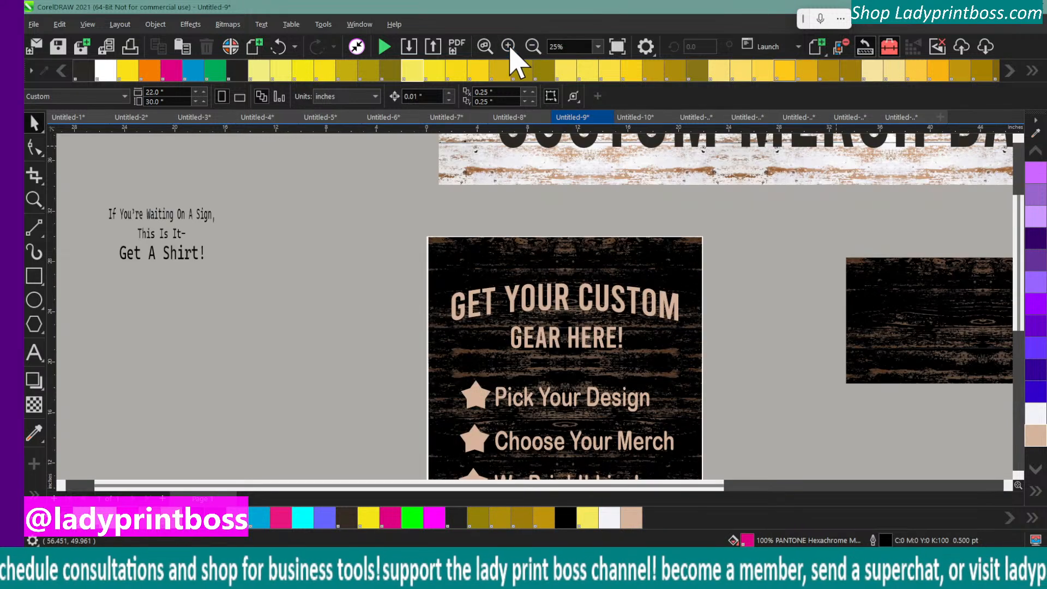
scroll(753, 331, up, 4)
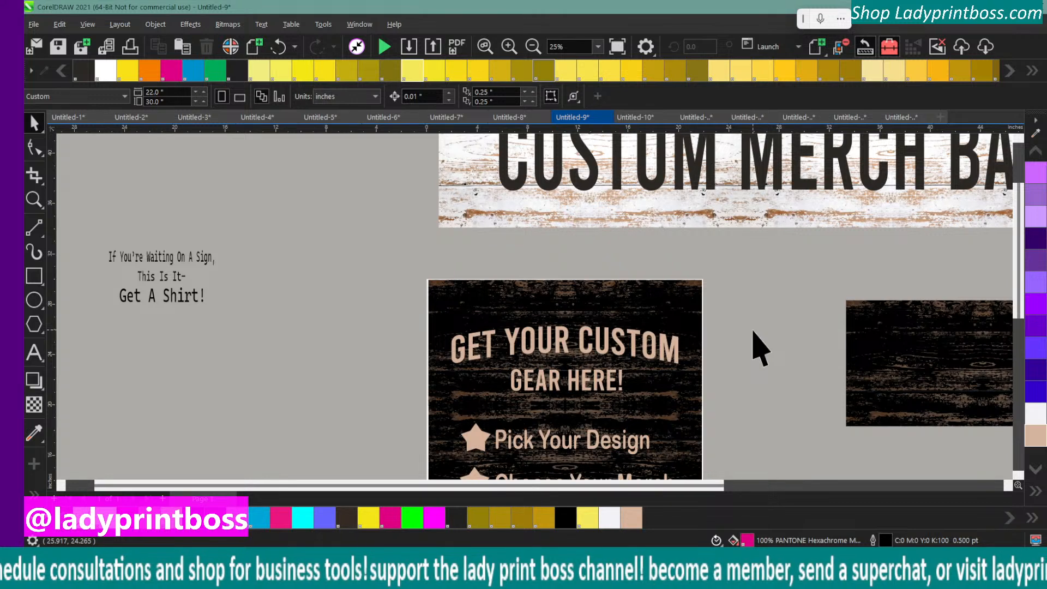
scroll(752, 330, down, 4)
click(532, 46)
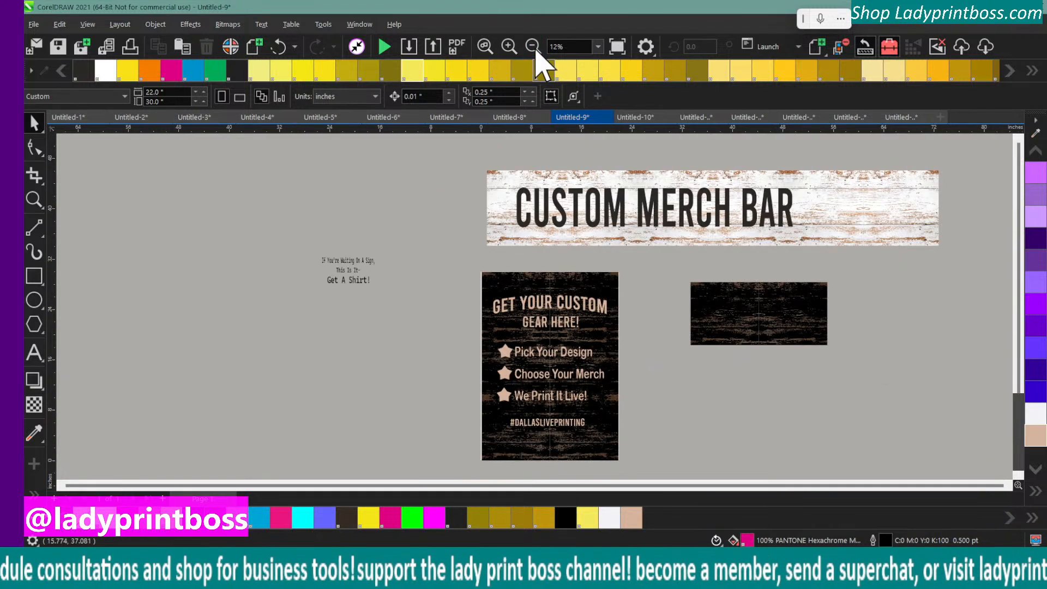
click(509, 47)
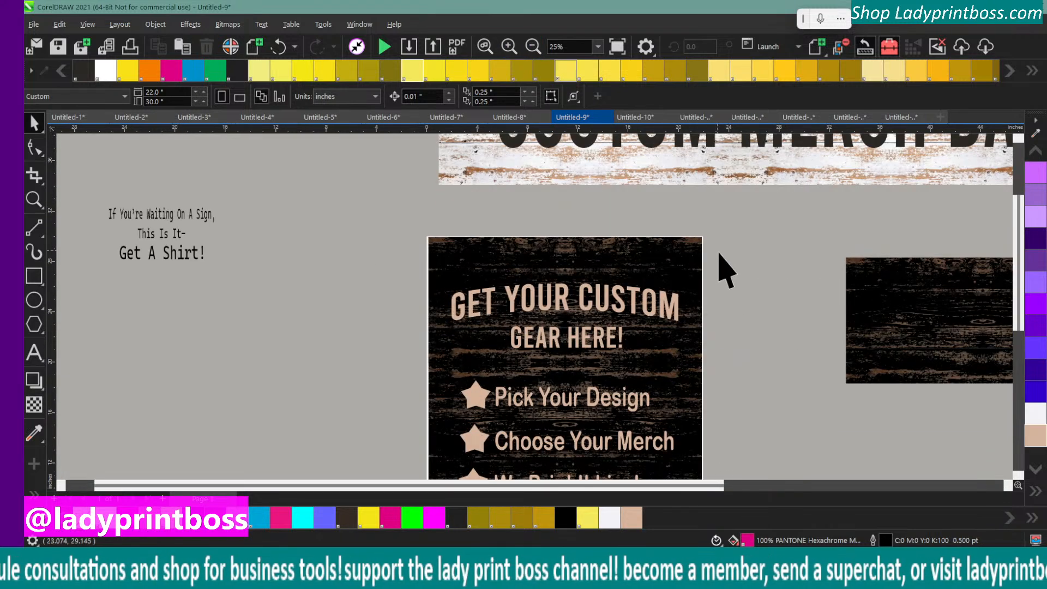
scroll(744, 315, up, 1)
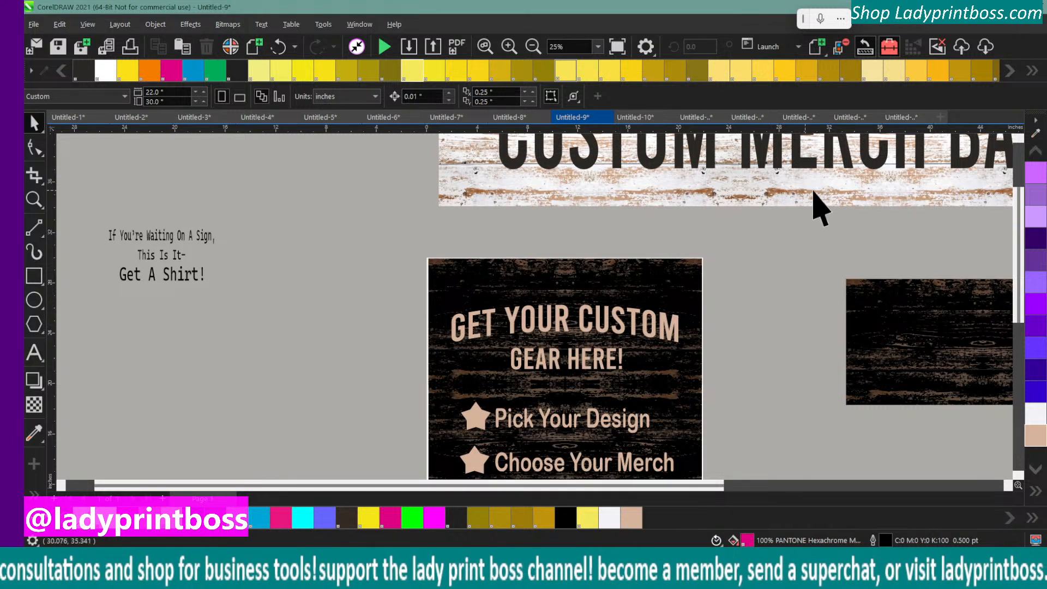
click(1035, 134)
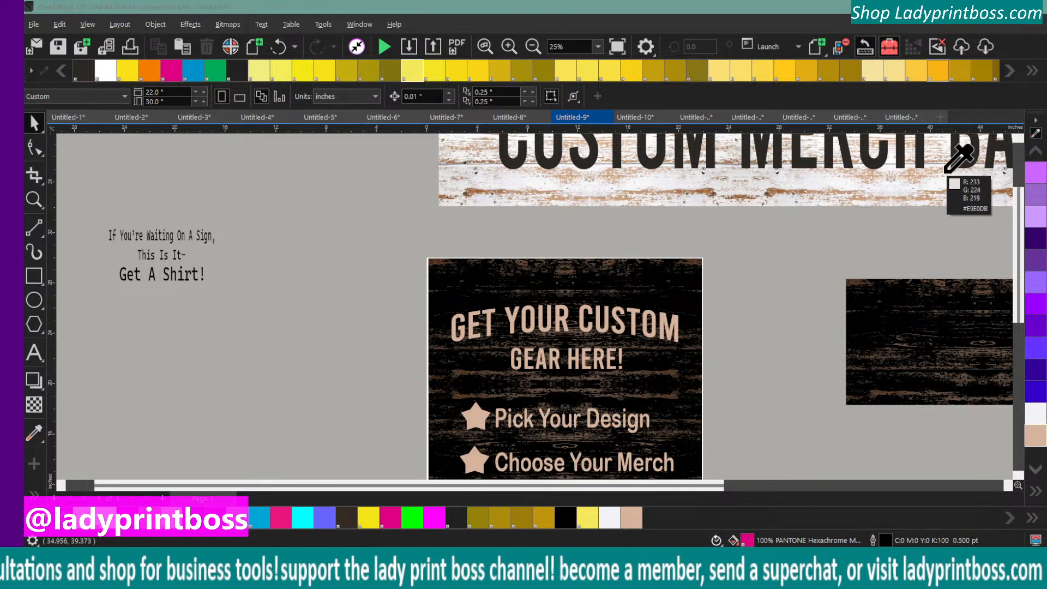
click(946, 172)
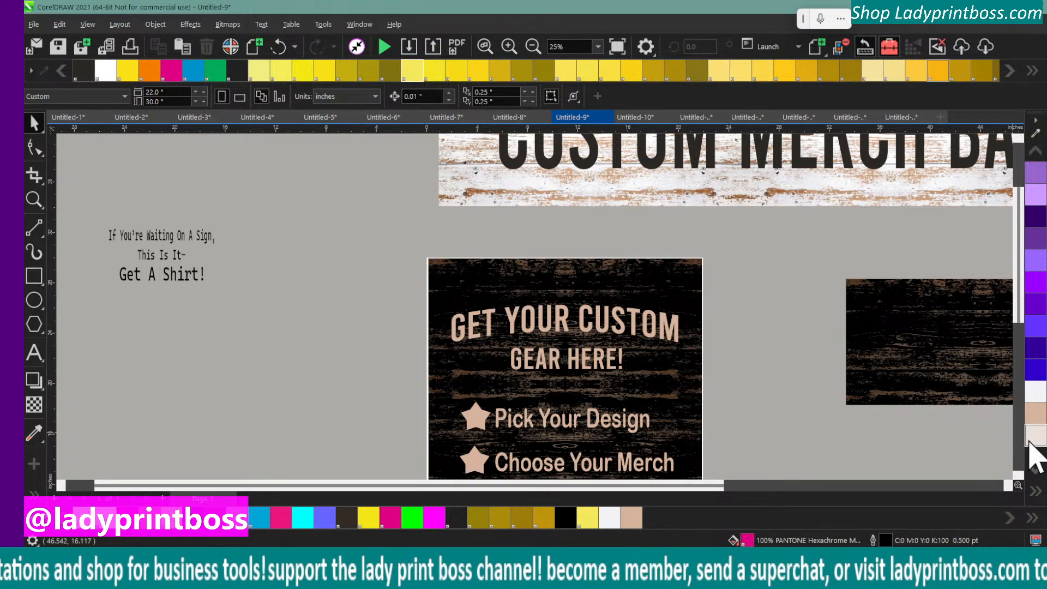
click(521, 313)
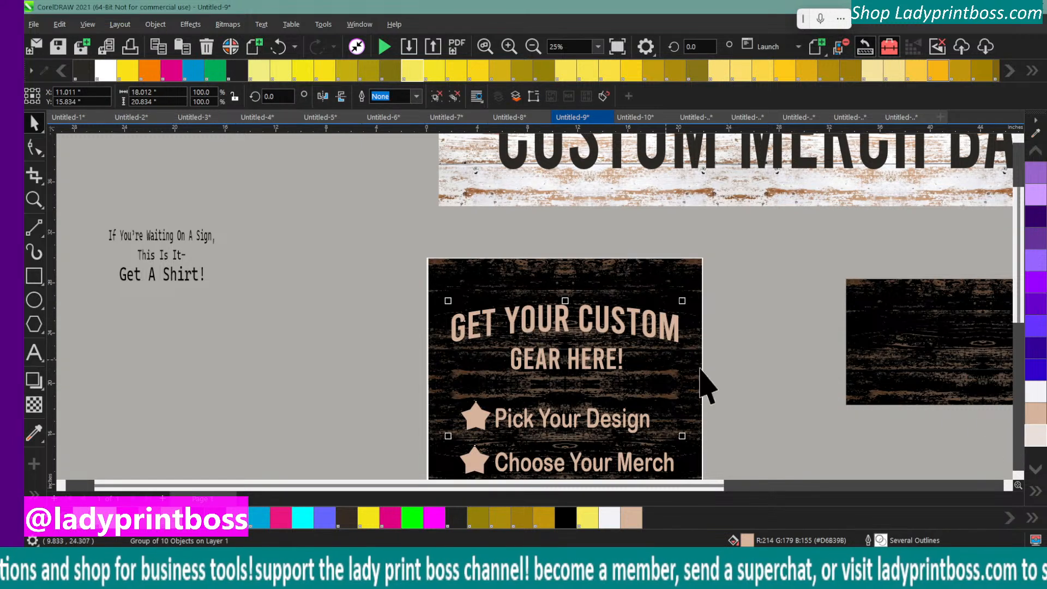
click(1034, 437)
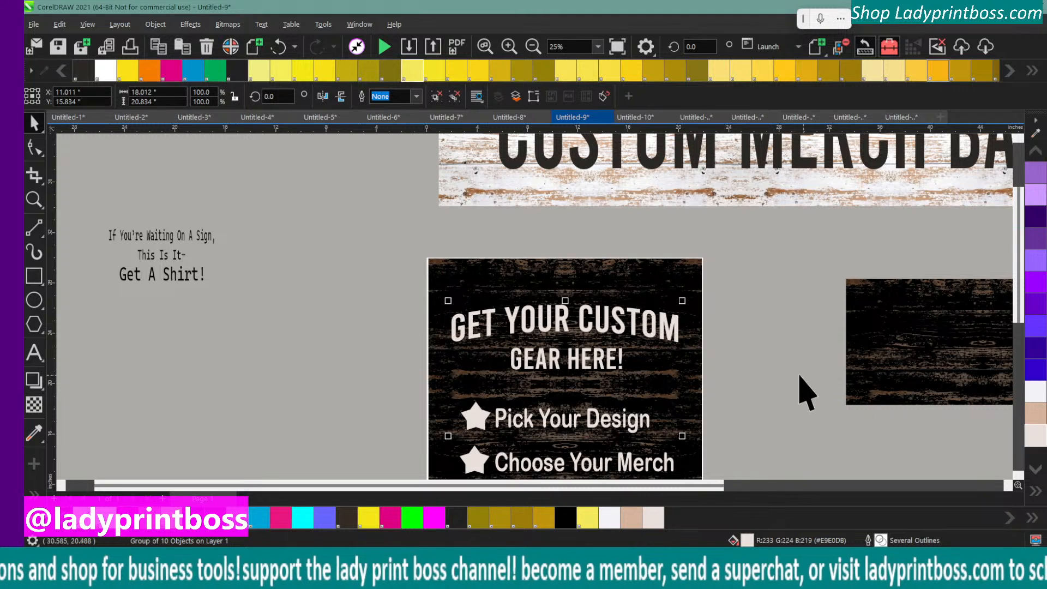
Undo the last two recolors of the sign's text group and reapply the pale beige #E9E0DB fill
scroll(774, 383, down, 3)
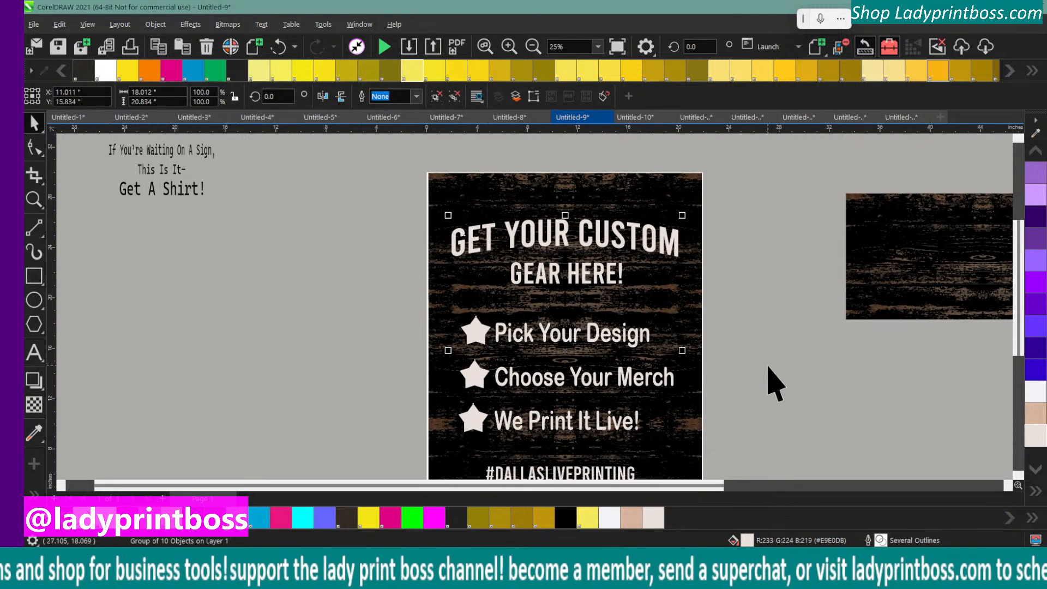
click(534, 47)
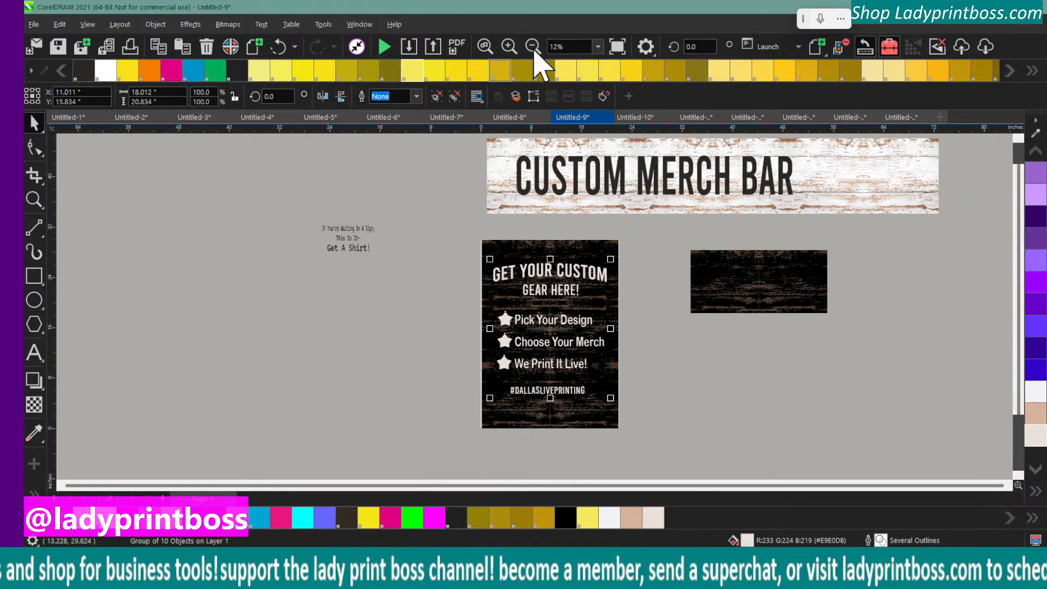
click(409, 315)
click(509, 47)
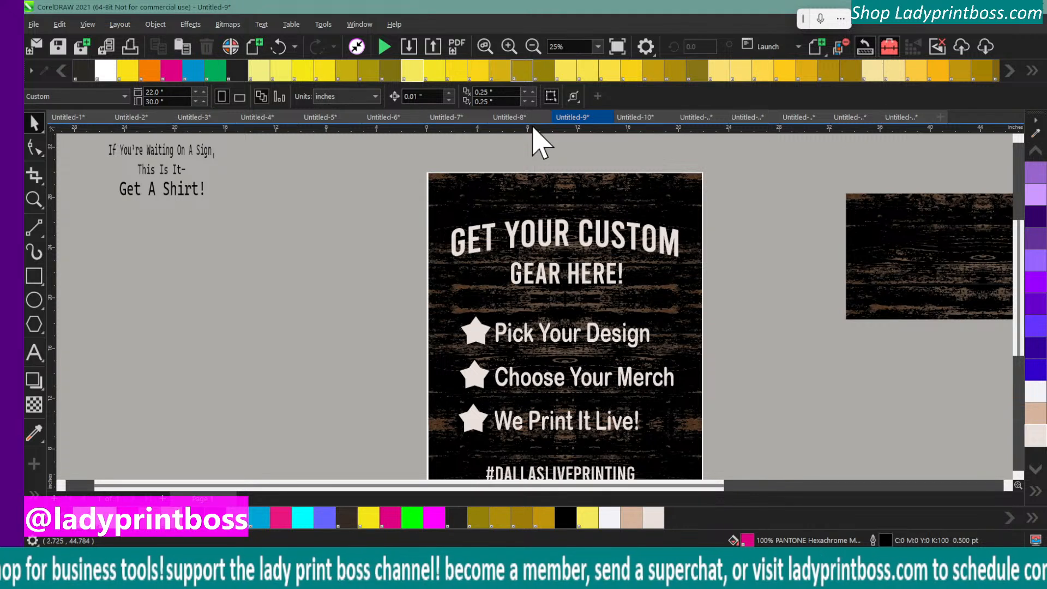
click(281, 48)
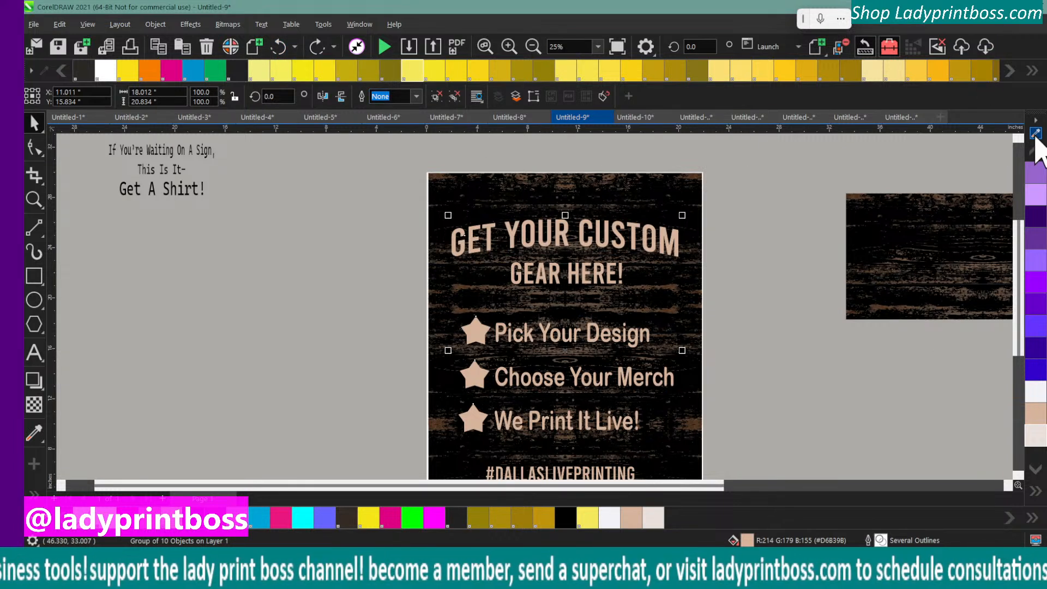
click(279, 47)
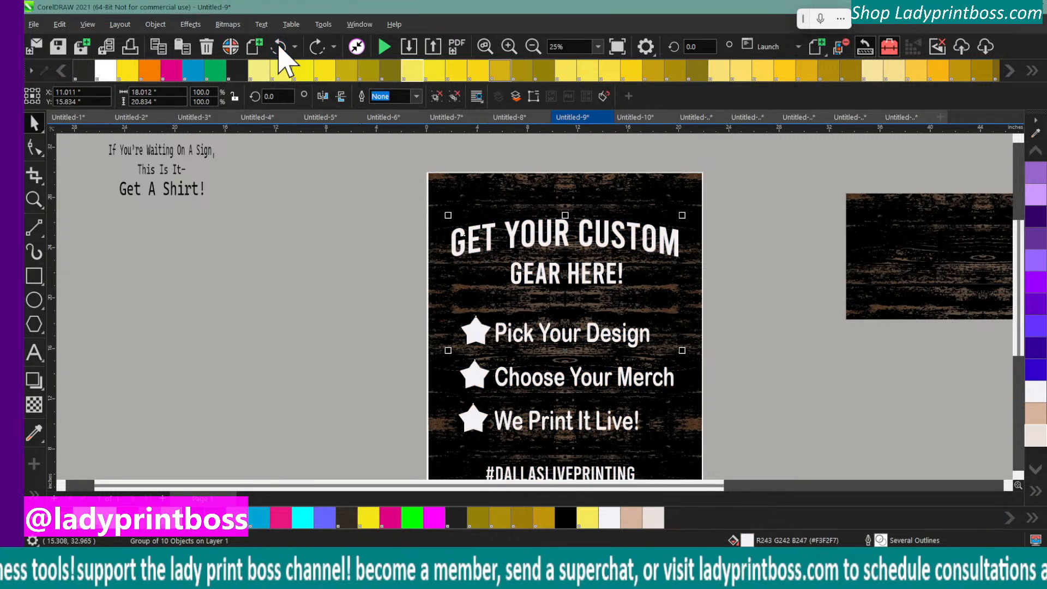
click(1032, 434)
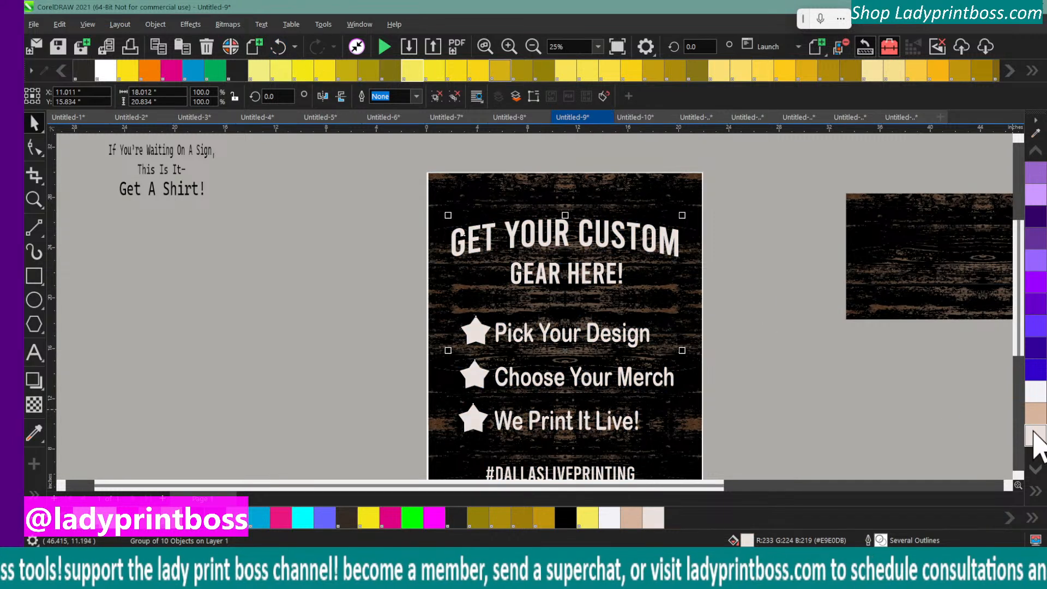
double_click(1035, 437)
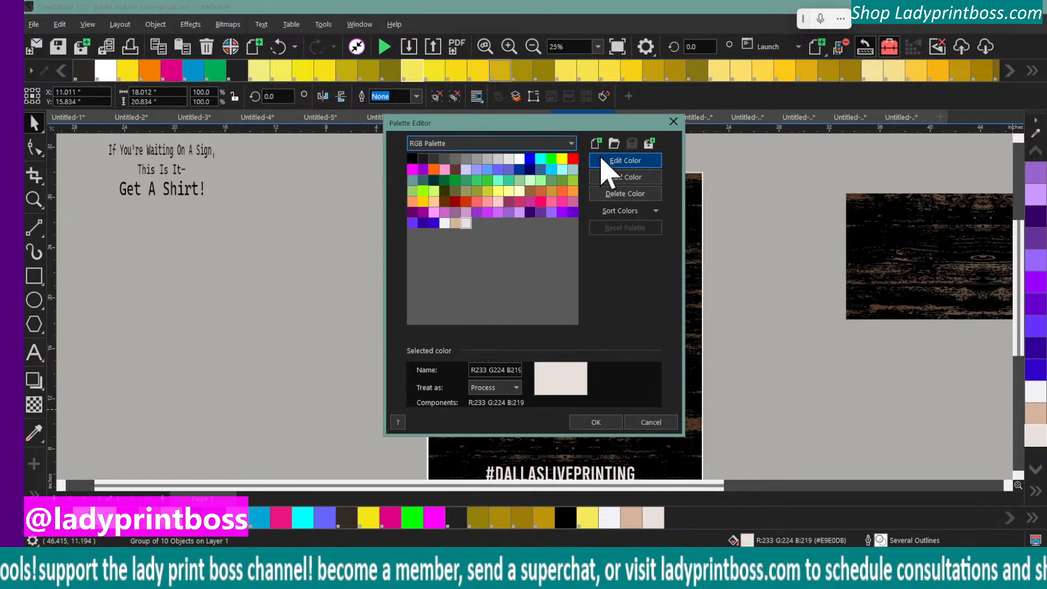
click(673, 121)
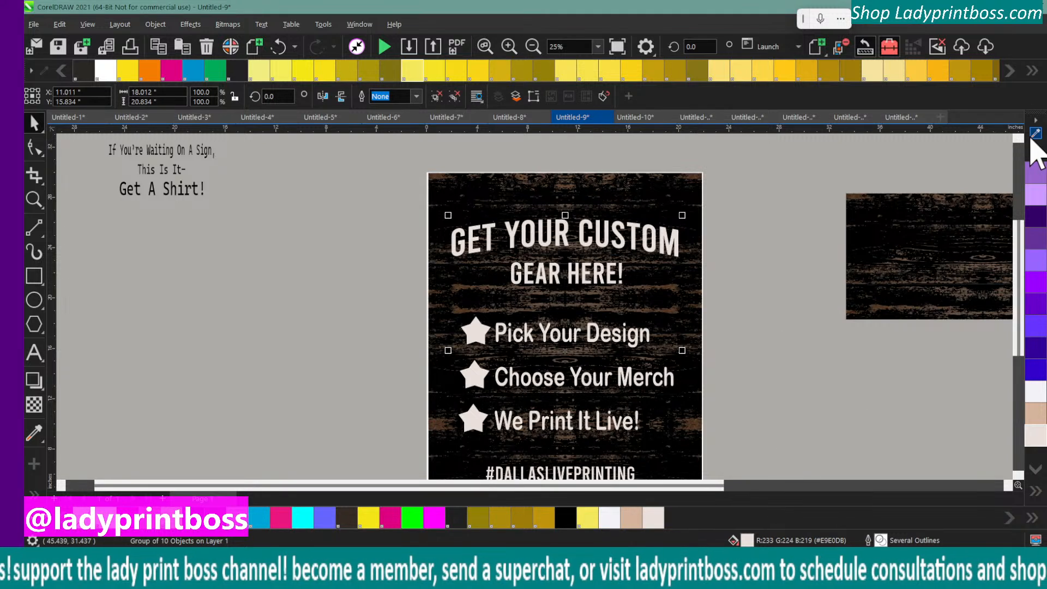
Sample a muted tan from the banner's wood grain and fill the sign's text group with it, #D9C6B9
scroll(780, 453, up, 2)
scroll(779, 454, up, 2)
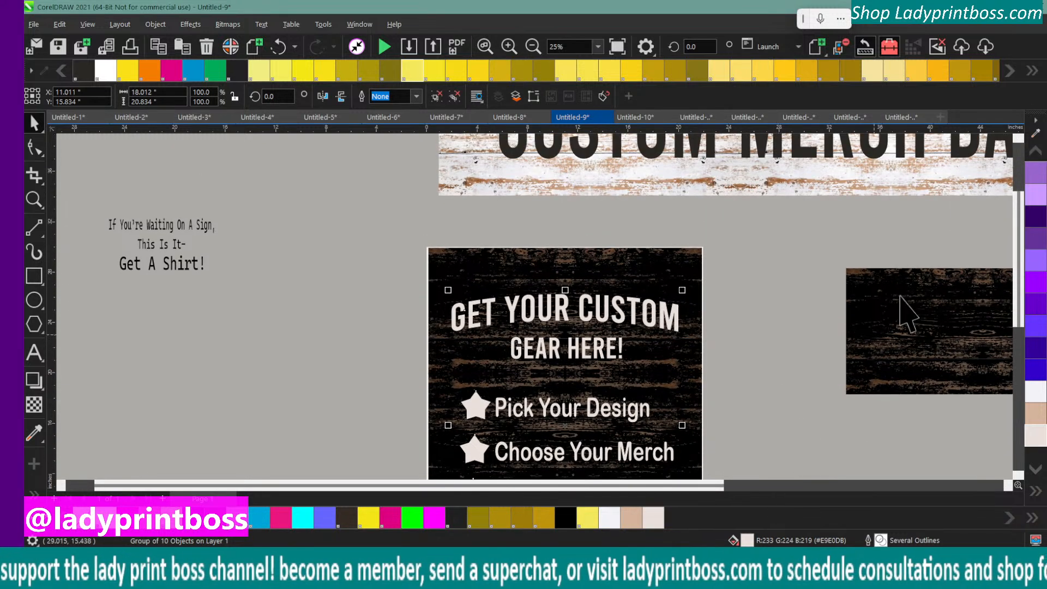
click(1035, 133)
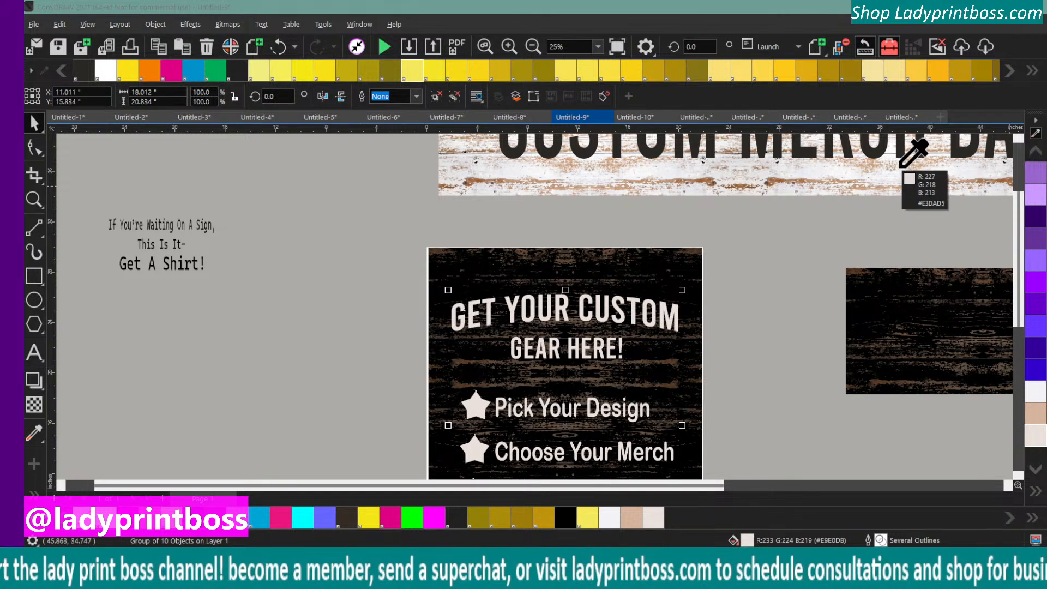
click(872, 169)
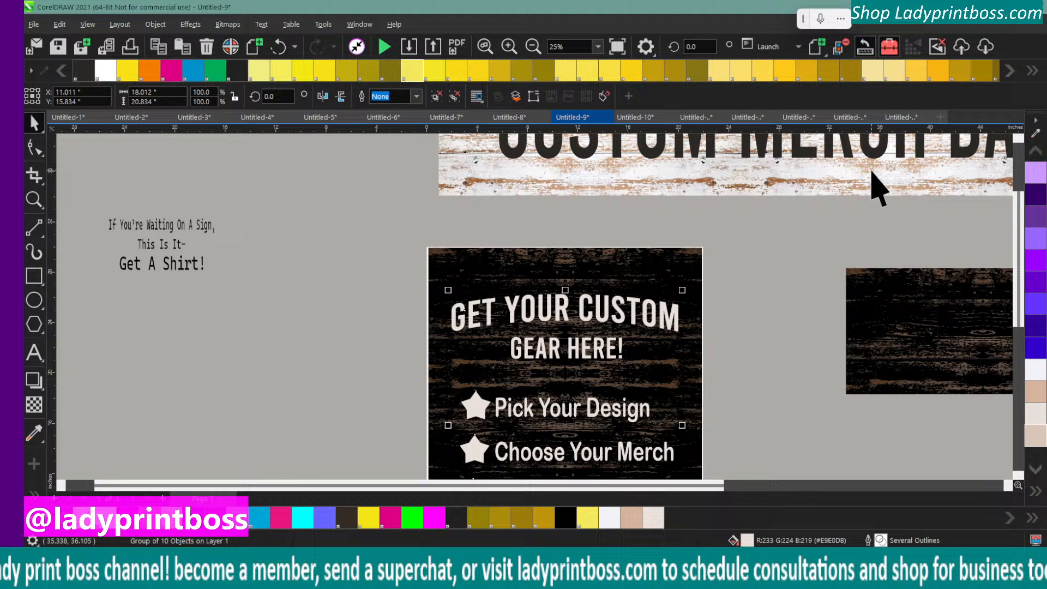
click(1033, 435)
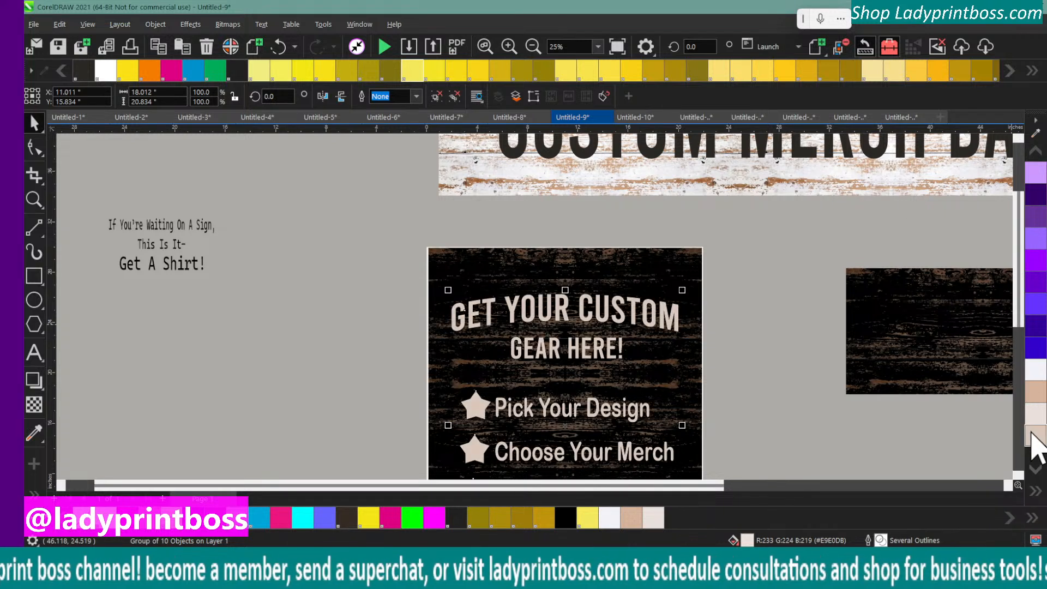
click(841, 407)
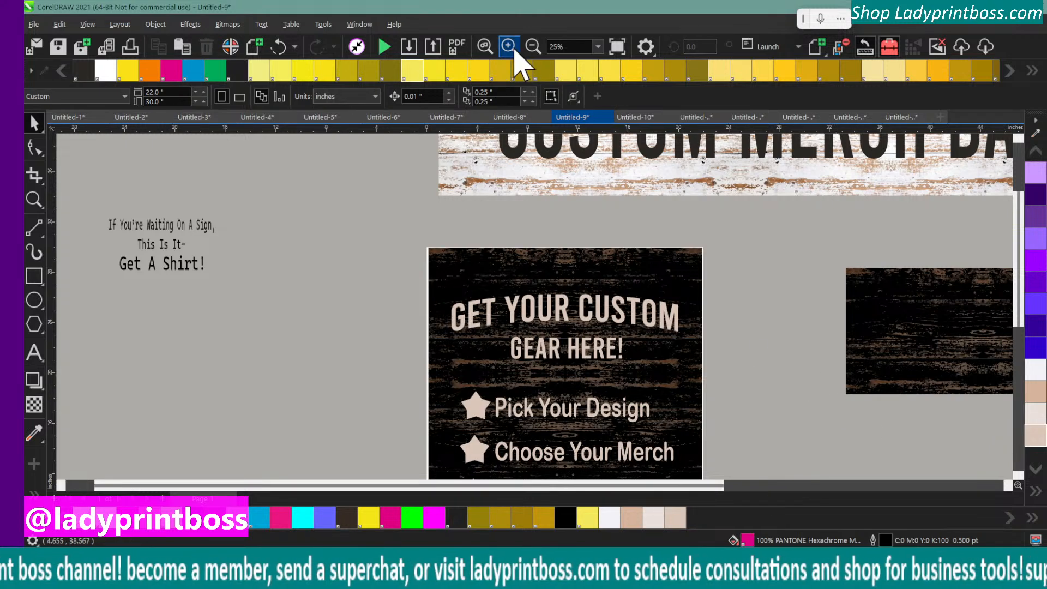
Try the sampled #D6B39B, #E9E0DB and #D9C6B9 fills in turn on the sign's text group to compare them with the banner
click(532, 48)
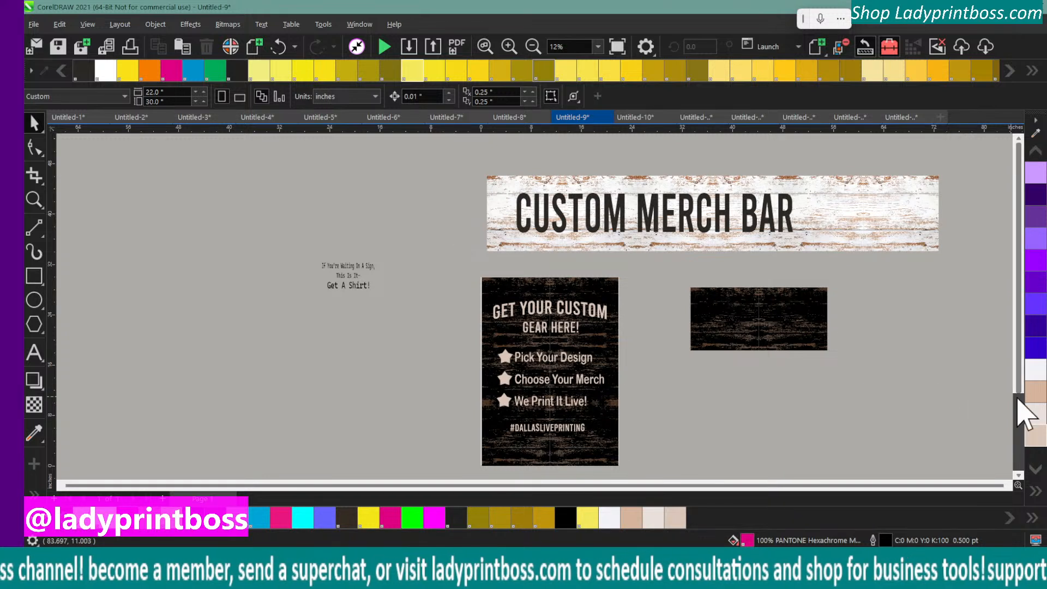
click(1035, 393)
click(507, 309)
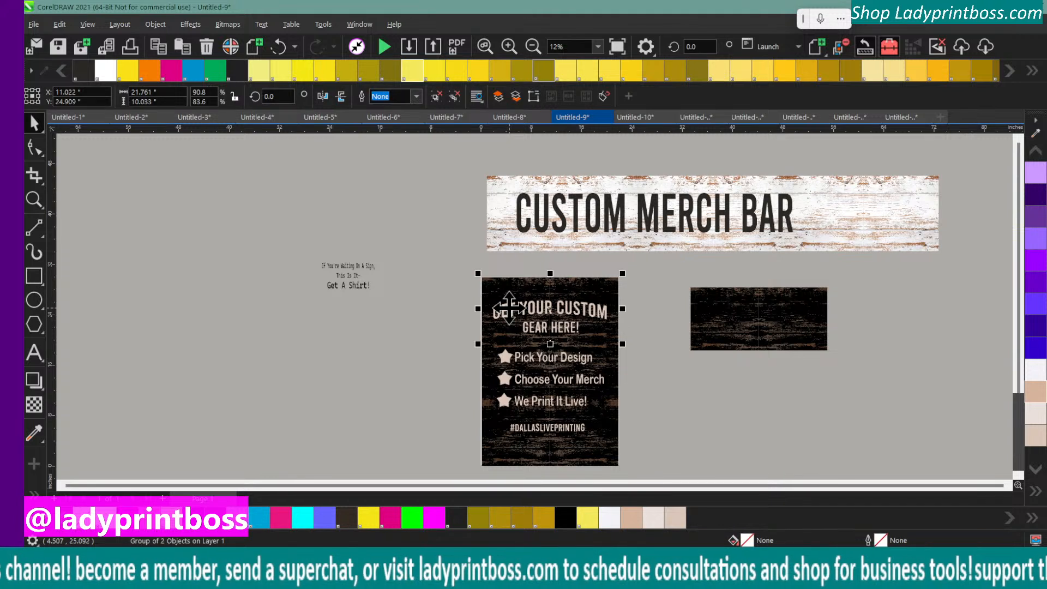
click(456, 295)
drag(456, 295, 659, 467)
click(1035, 396)
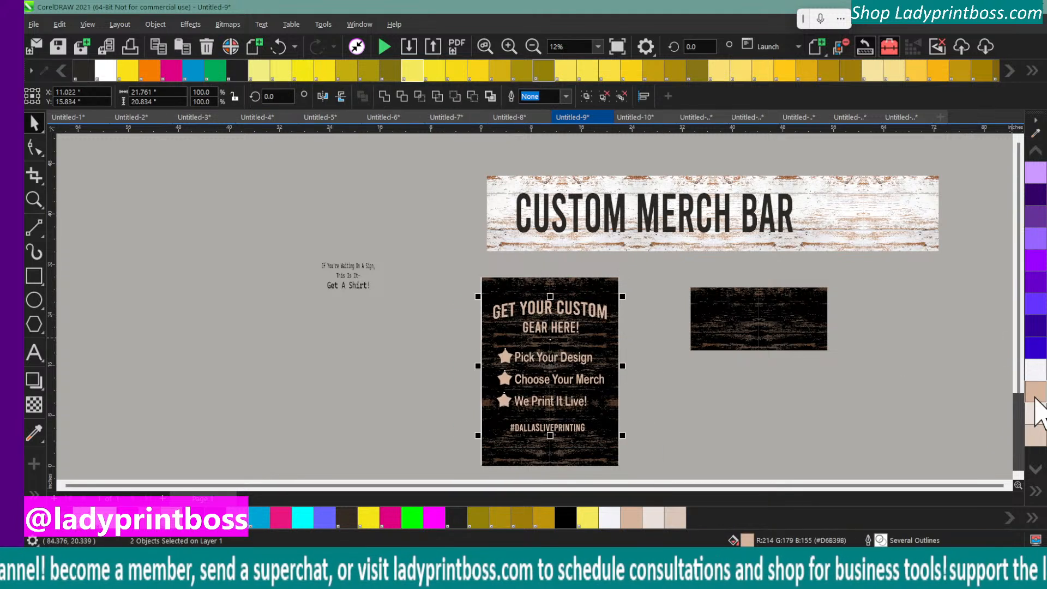
click(1034, 414)
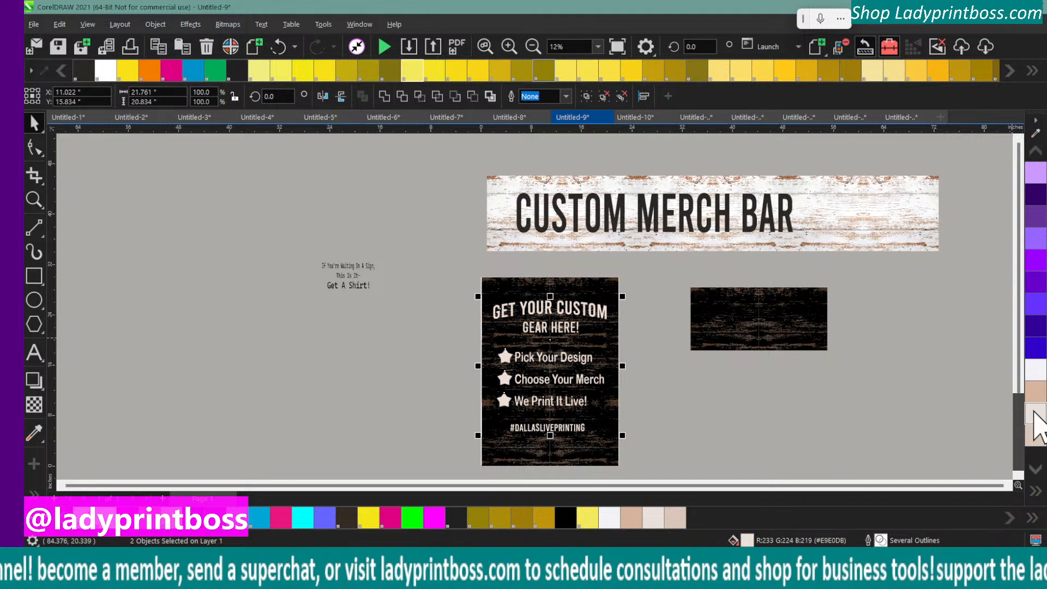
click(1036, 439)
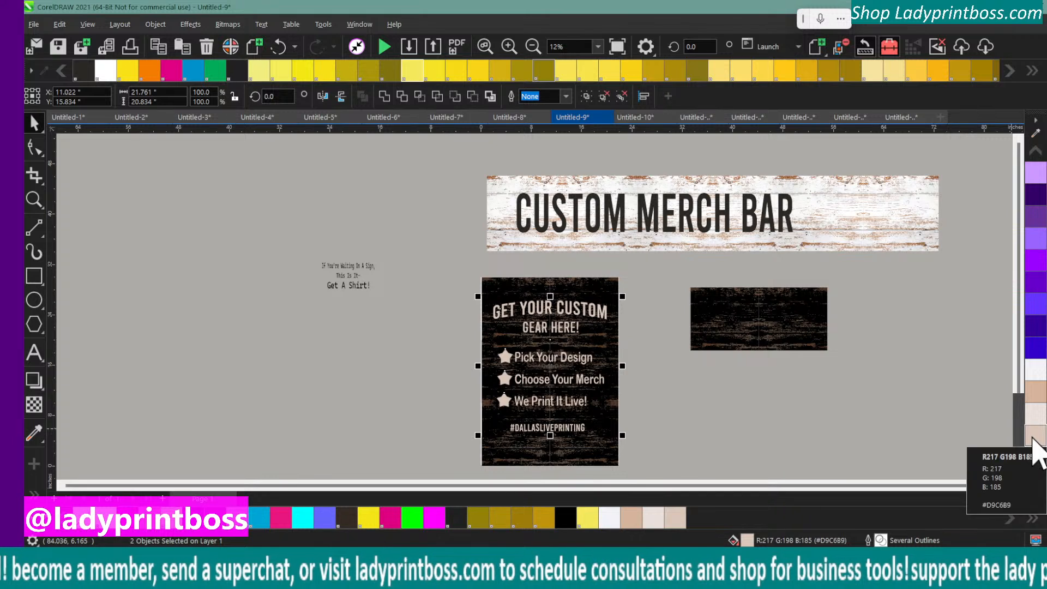
click(1036, 412)
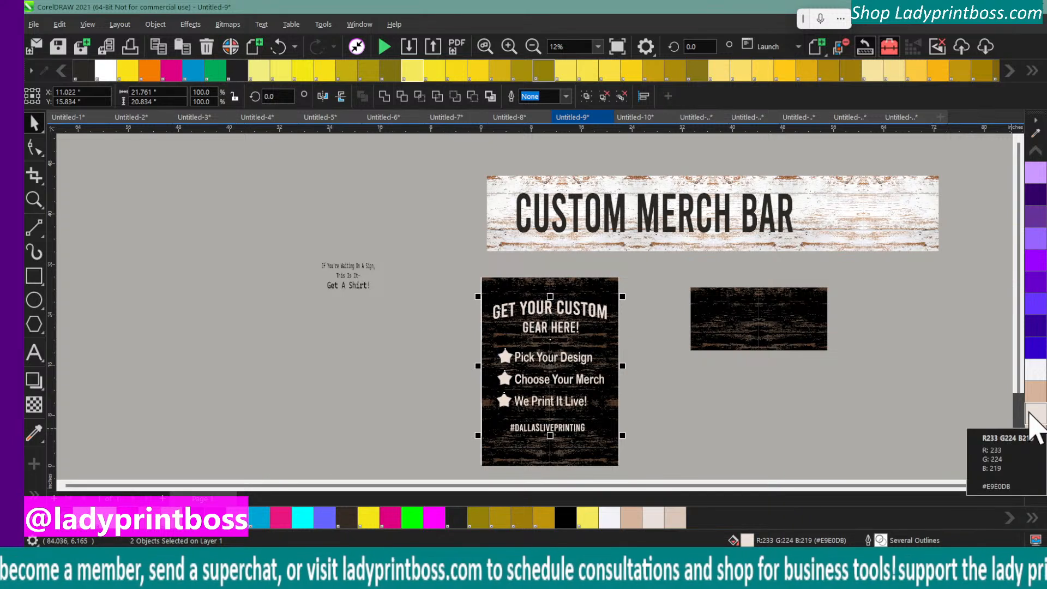
Fill the sign's text group with the muted tan #D9C6B9 and deselect it
click(508, 47)
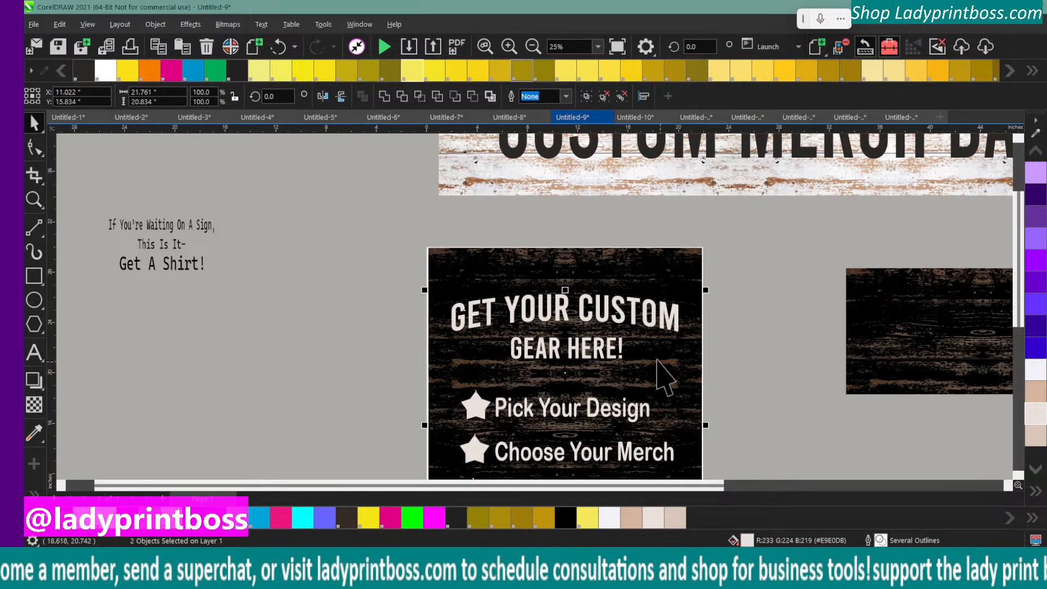
click(1034, 432)
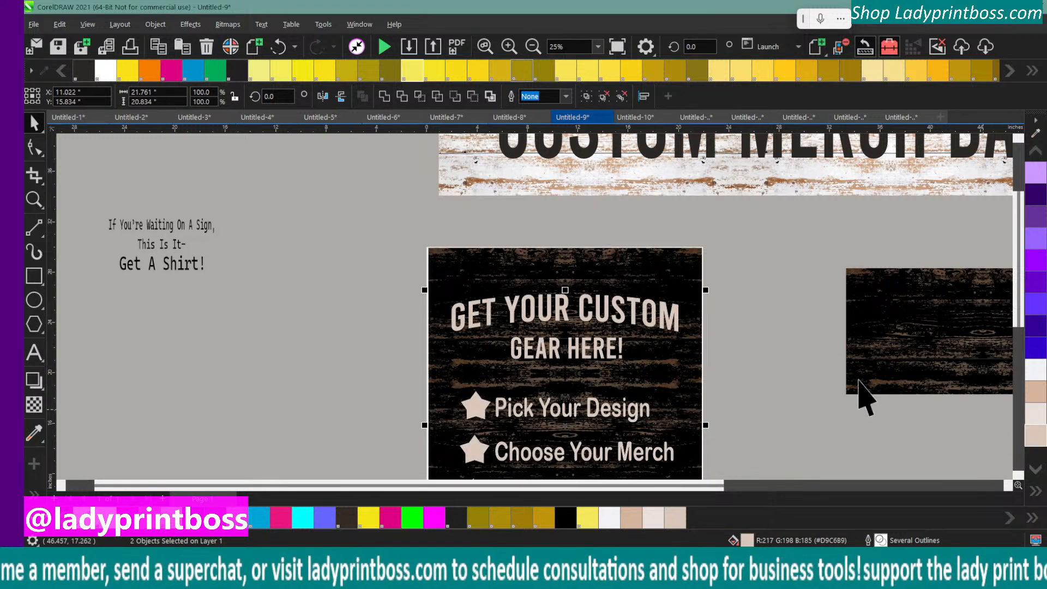
click(262, 304)
Ungroup the sign's text and star group into separate objects
scroll(333, 308, down, 1)
scroll(338, 321, down, 1)
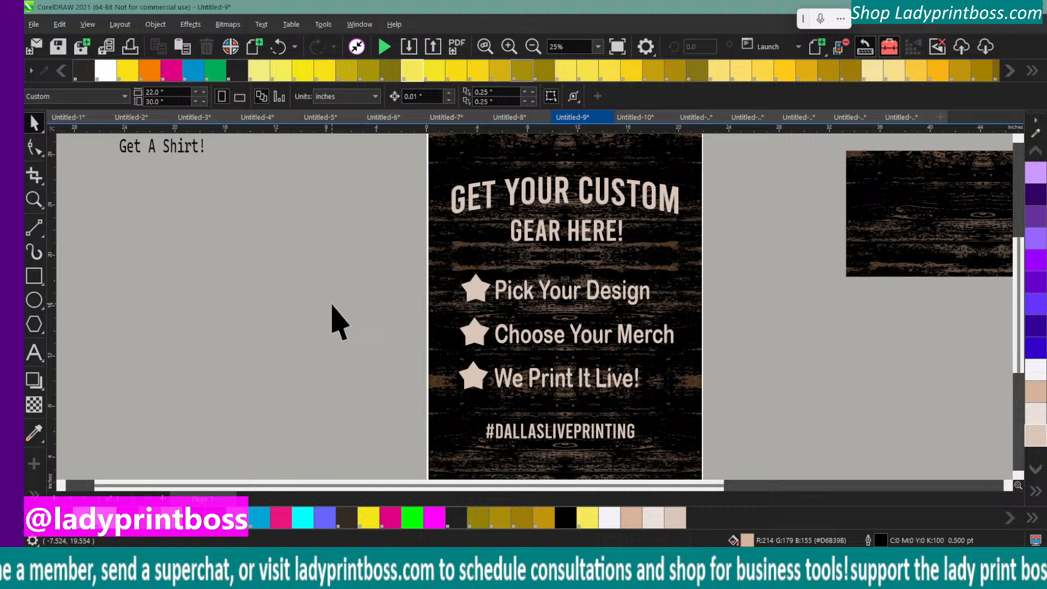
click(478, 300)
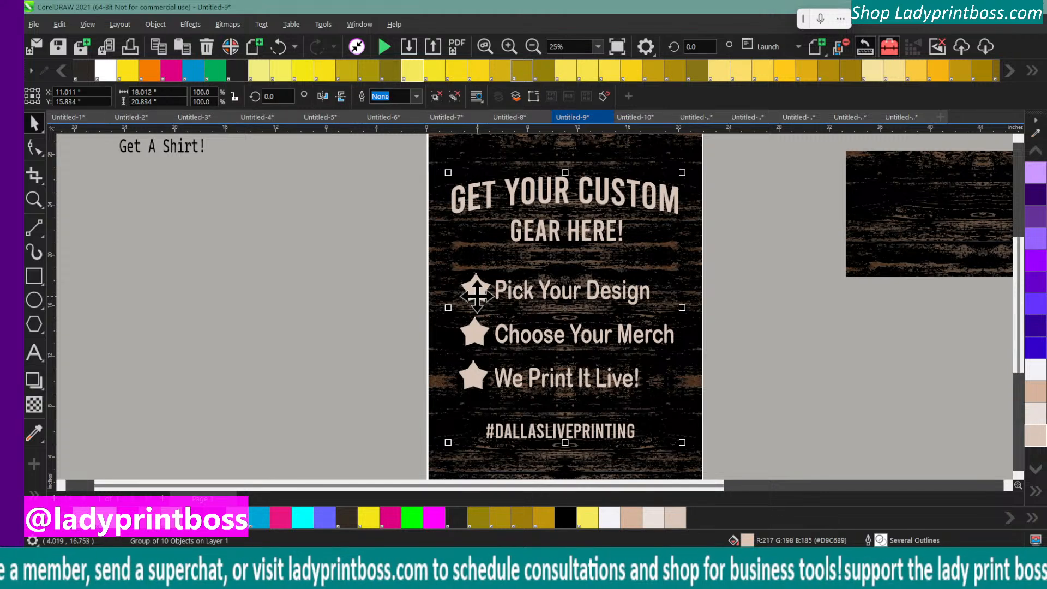
click(158, 27)
mouse_move(246, 281)
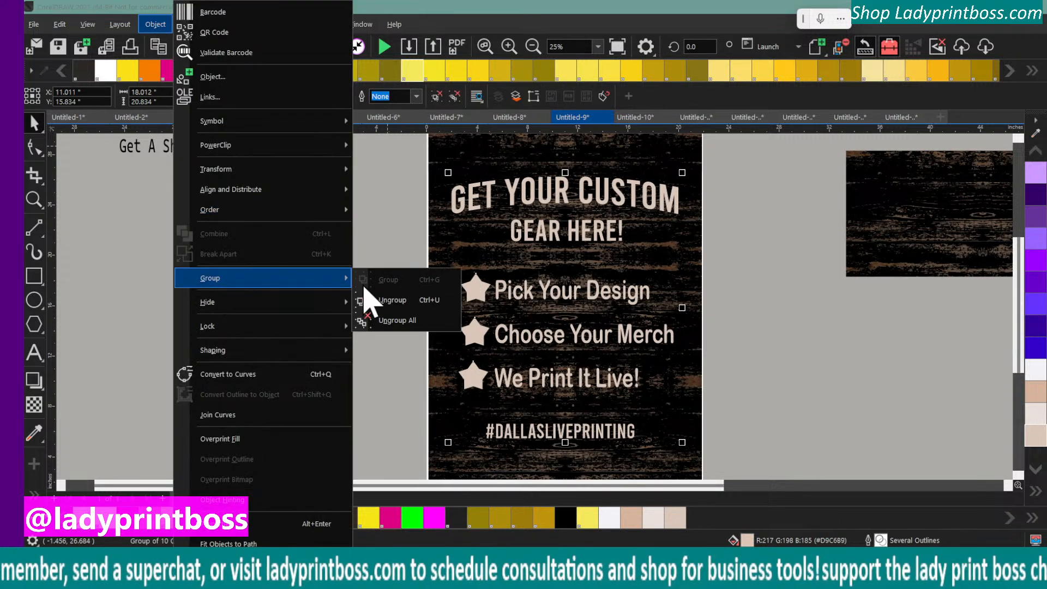
click(389, 298)
click(409, 223)
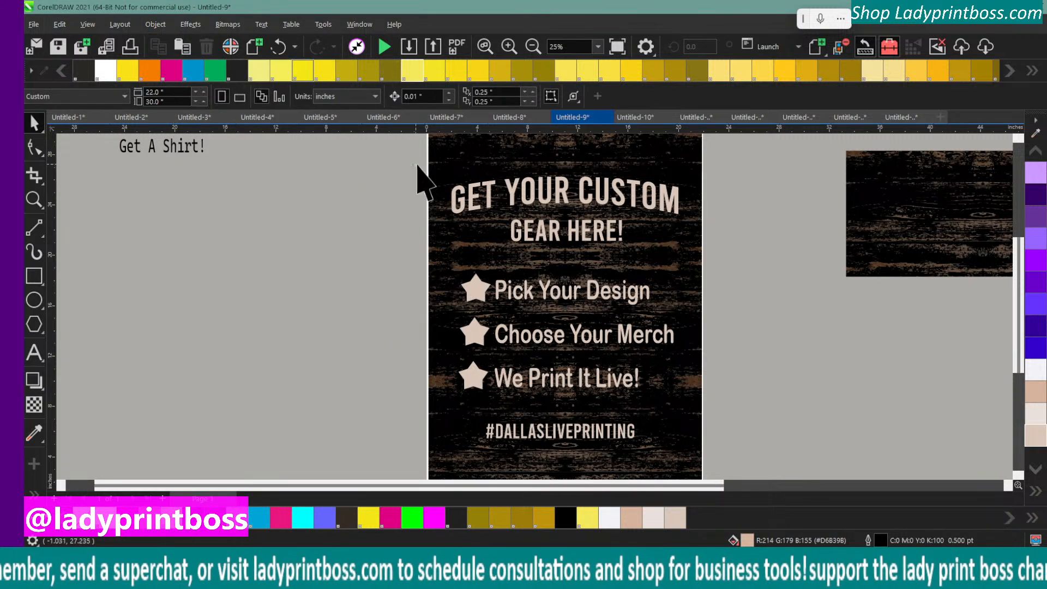
Enlarge the two-line heading "Get Your Custom Gear Here!" to about 19.65 by 5.86 inches, making it taller and wider
drag(417, 167, 707, 256)
scroll(785, 327, up, 2)
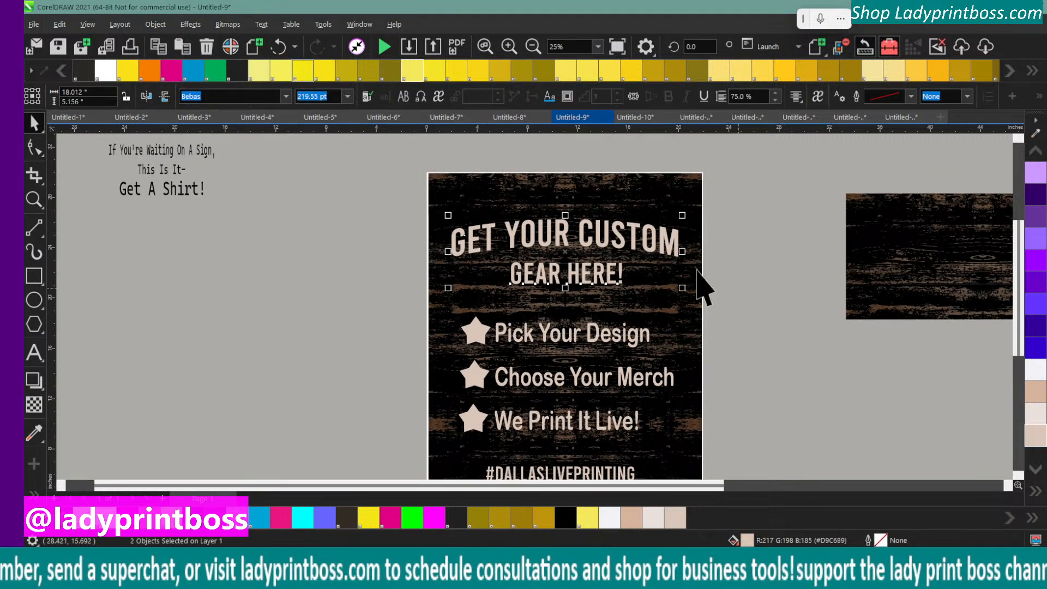
drag(566, 208, 566, 210)
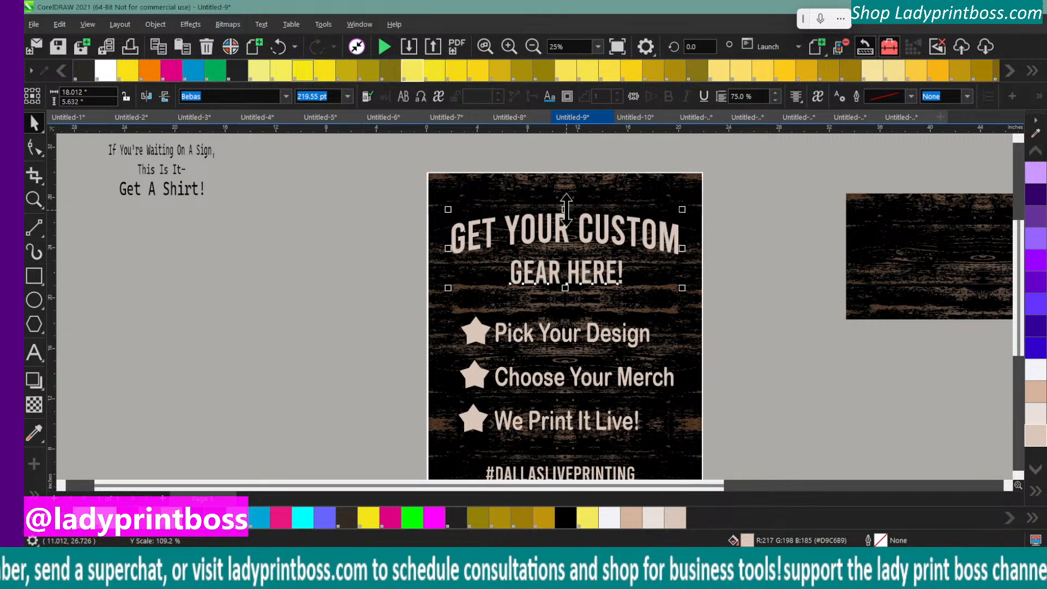
drag(445, 251, 434, 251)
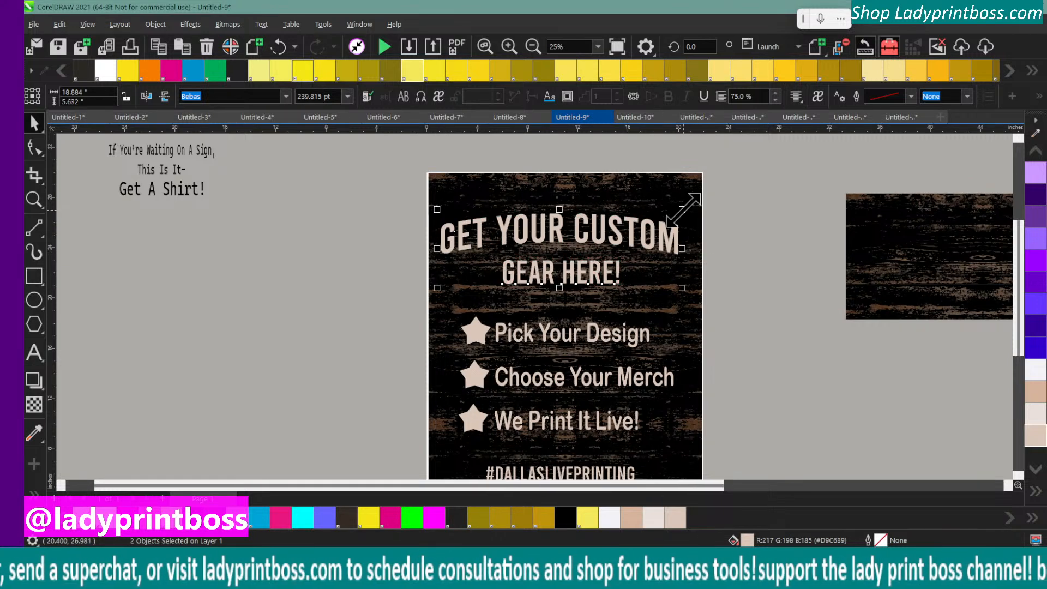
drag(682, 209, 693, 204)
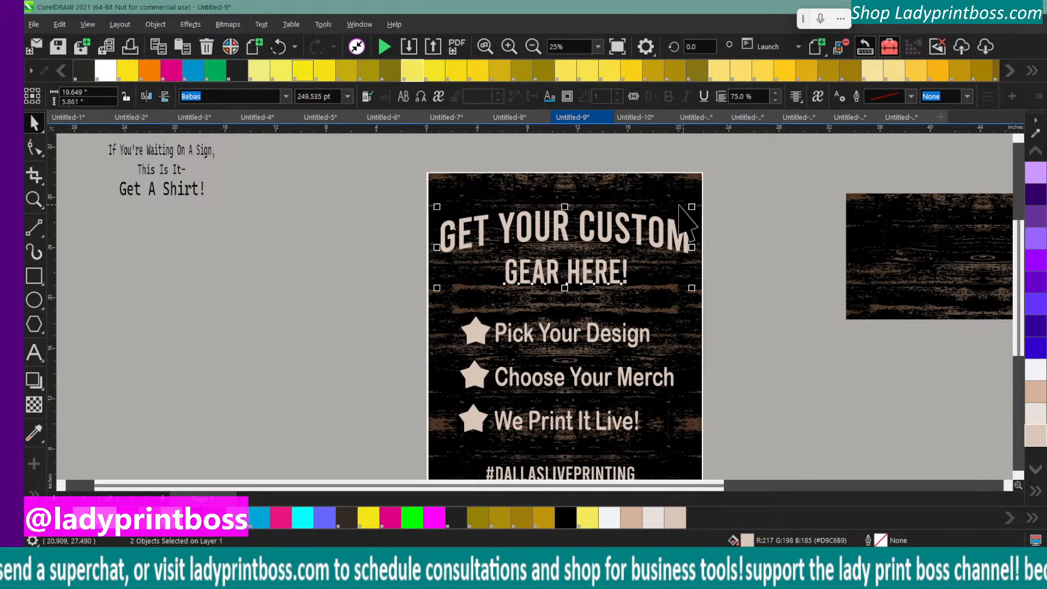
click(332, 240)
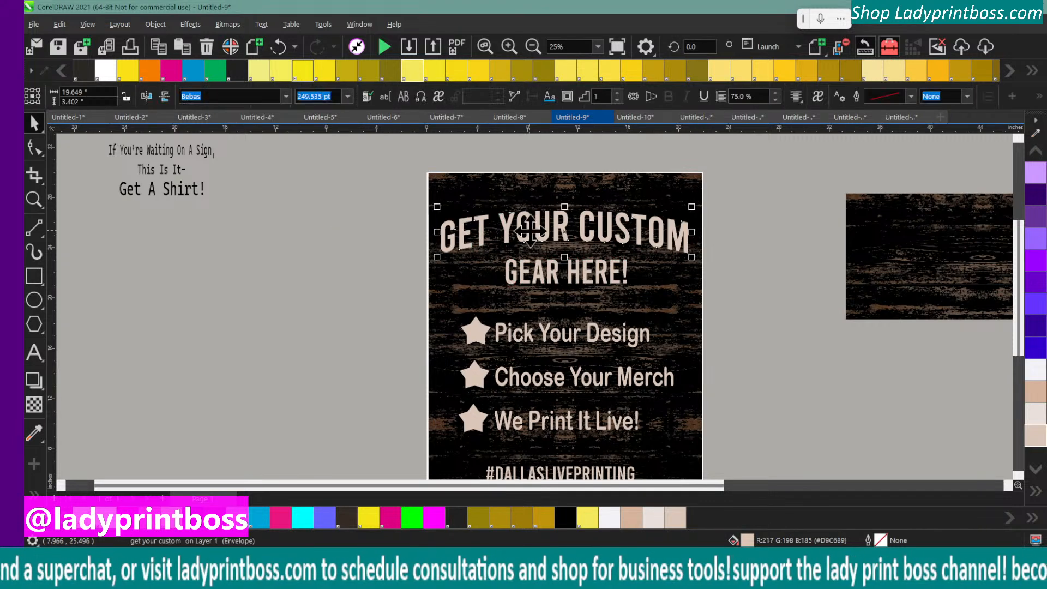
click(539, 273)
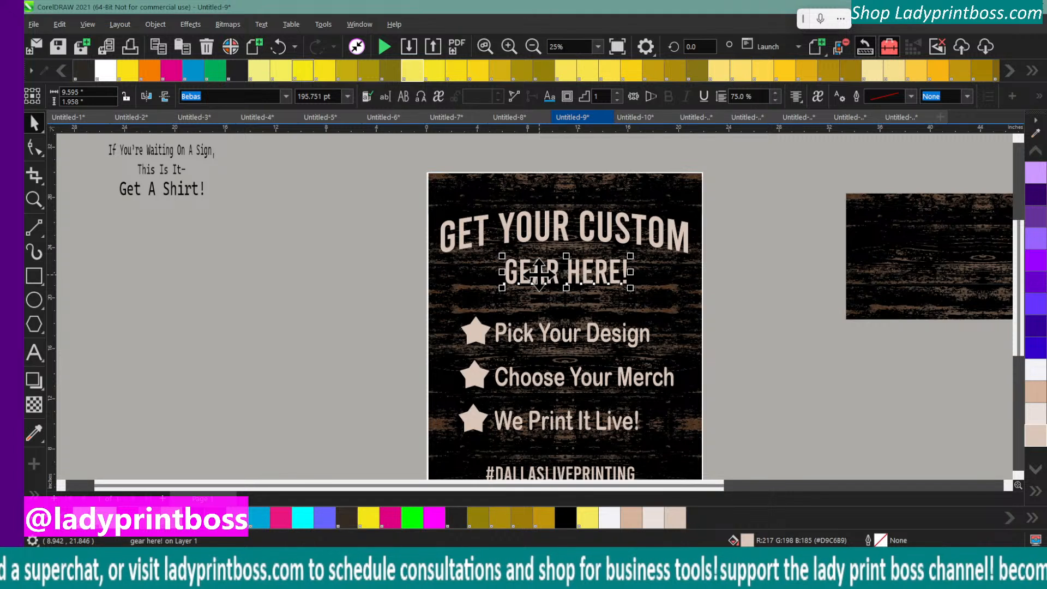
Move the three stars with their numbers about 0.85 inch left, away from the list text
drag(428, 297, 501, 458)
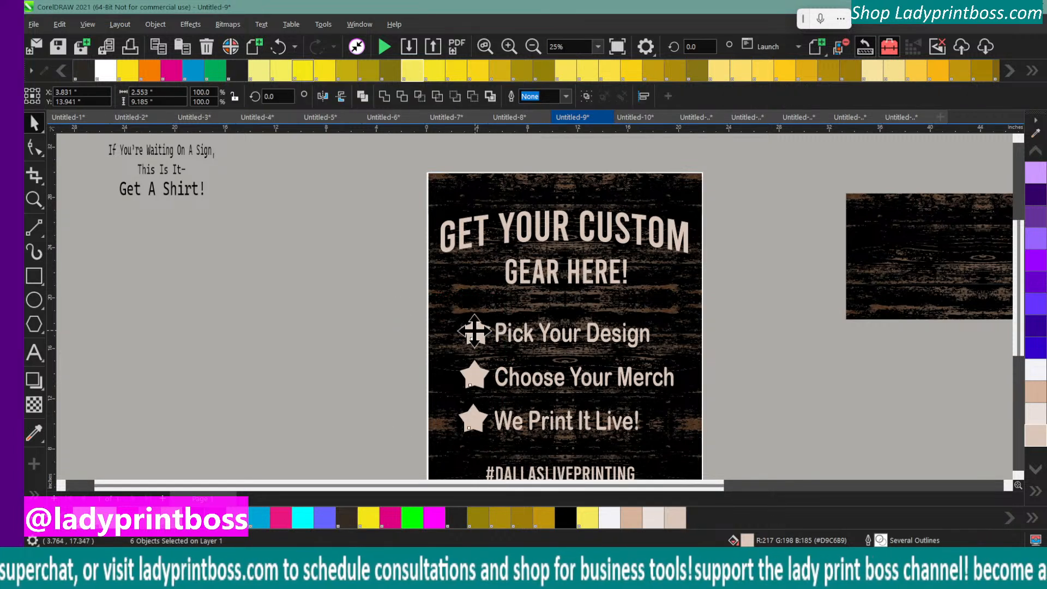
drag(478, 332, 467, 336)
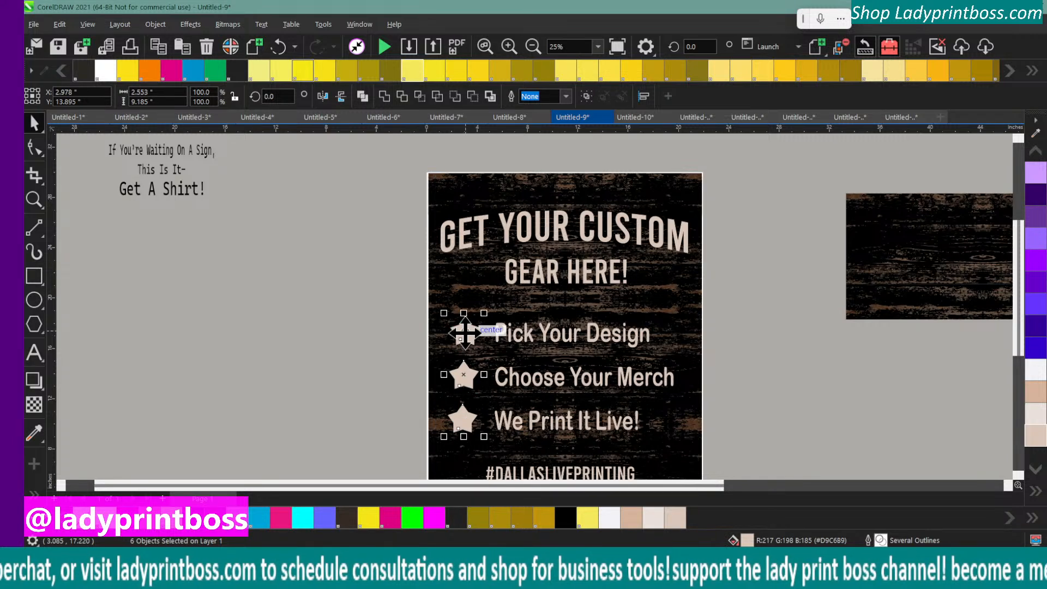
click(367, 327)
Try the Bebas font on the three-line list text after previewing other fonts
click(527, 339)
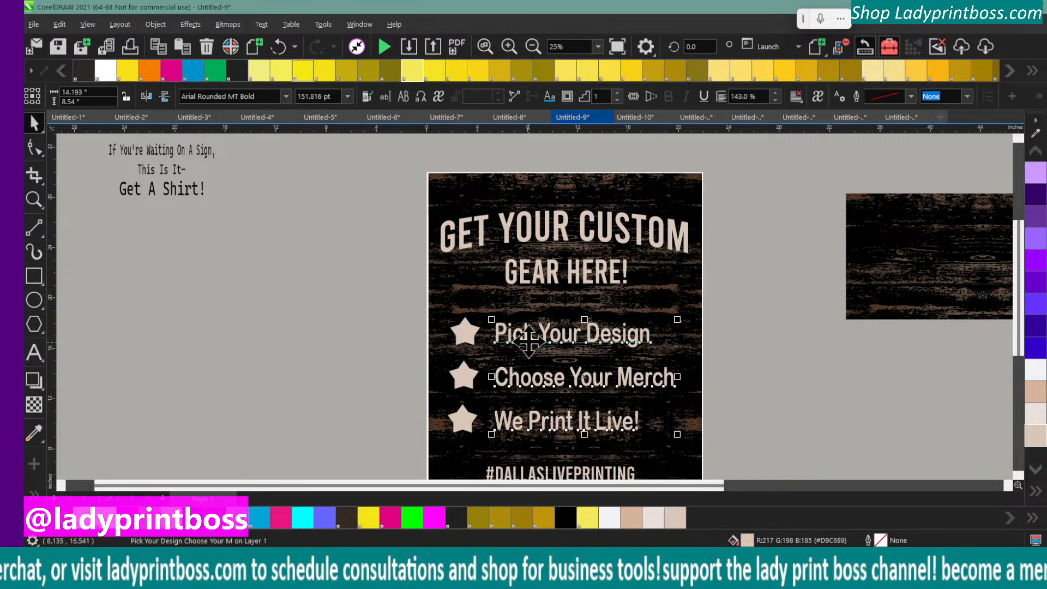
click(286, 98)
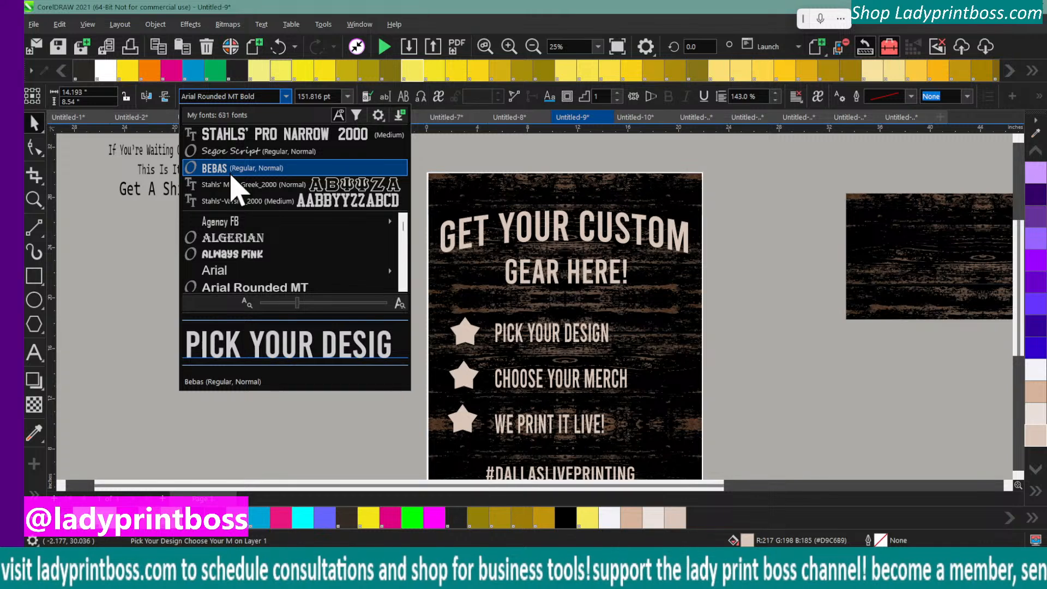
scroll(226, 252, down, 4)
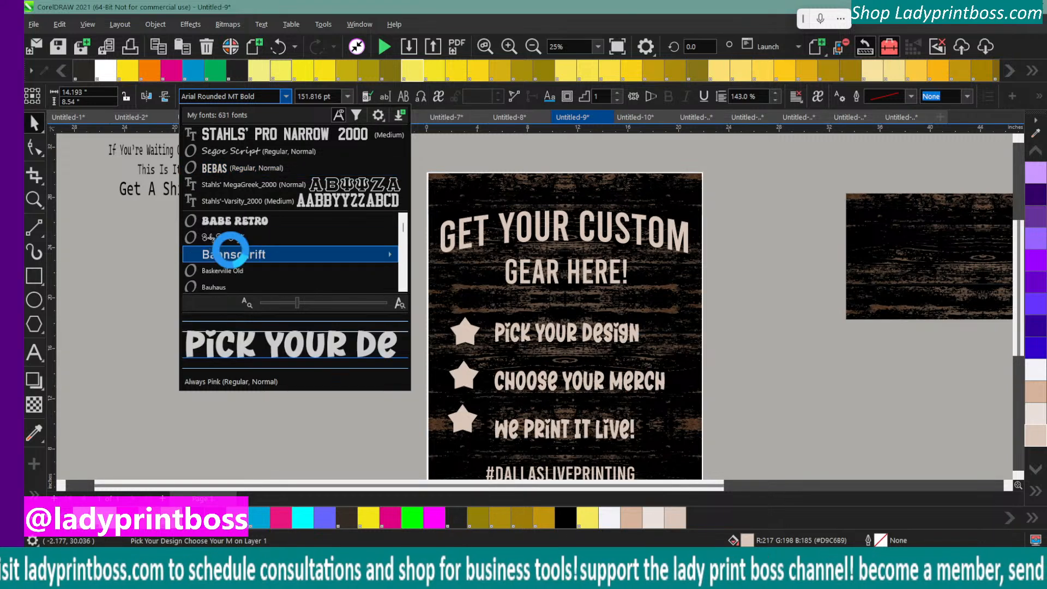
mouse_move(234, 256)
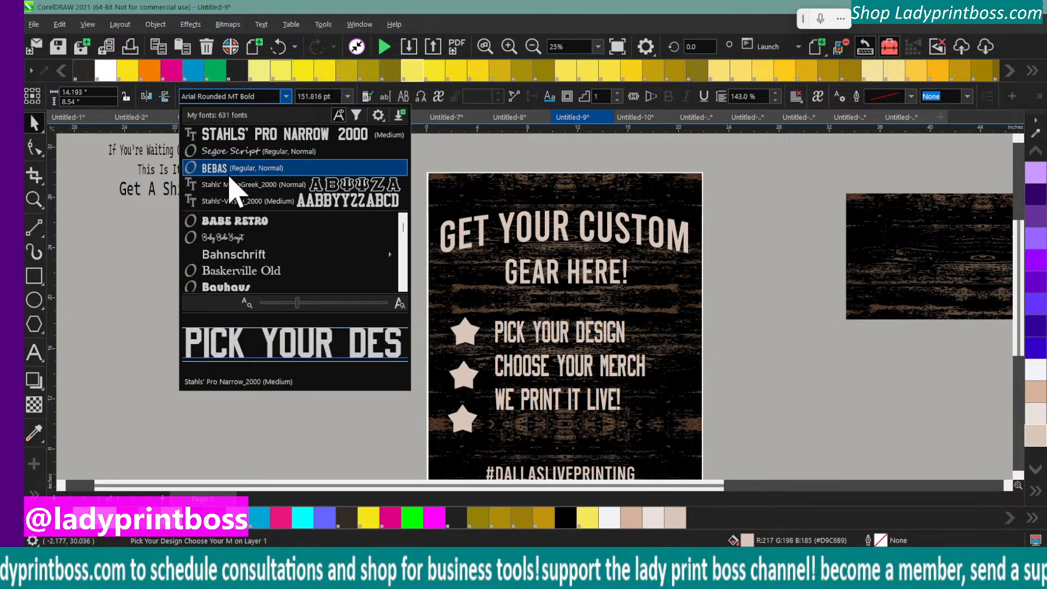
click(232, 169)
click(304, 268)
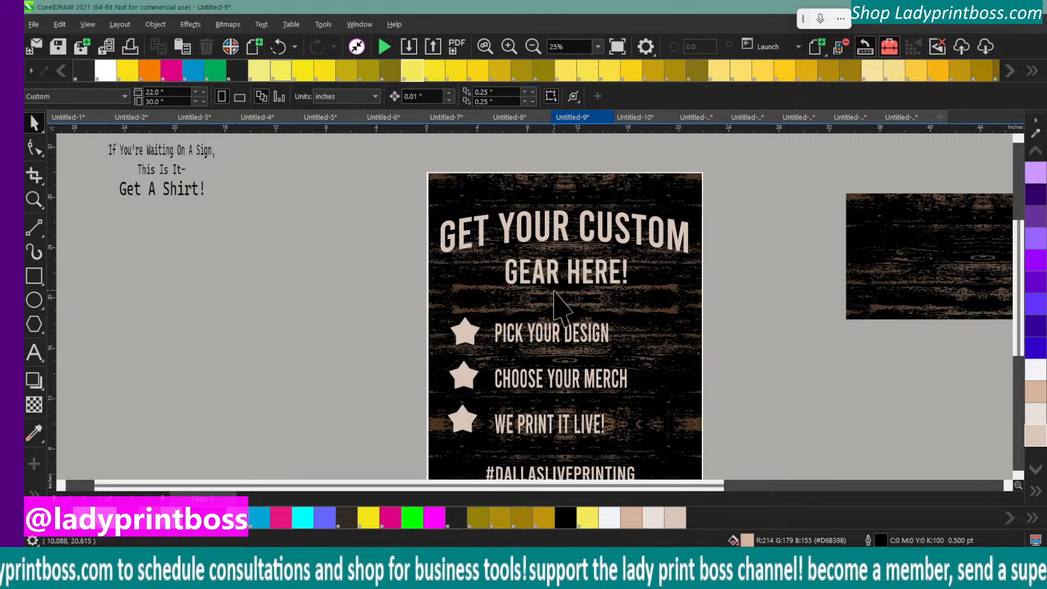
Enlarge the three-line list text to about 169 pt, roughly 11.66 inches wide
click(608, 329)
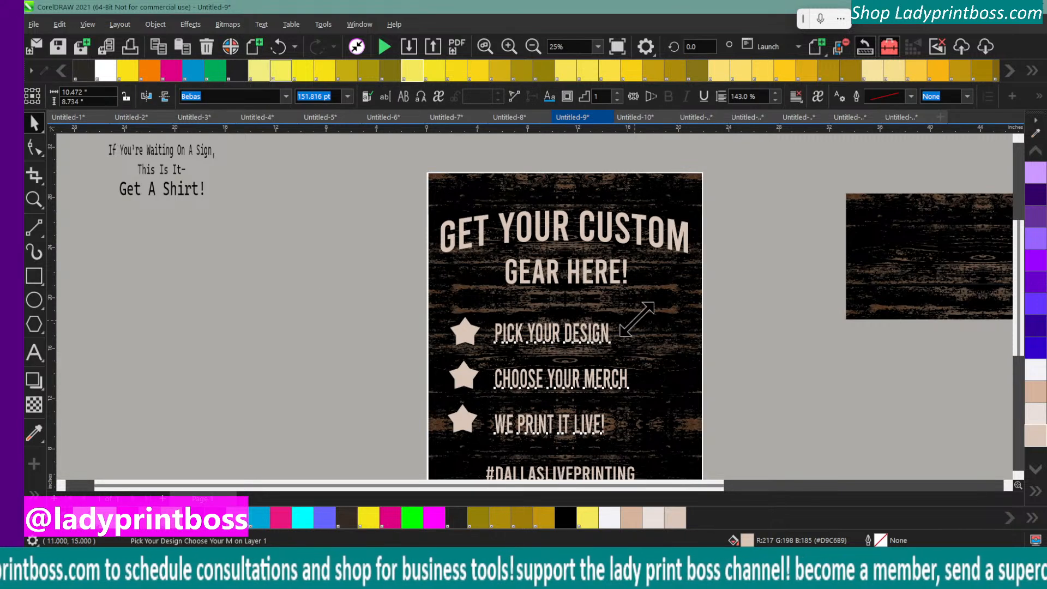
drag(635, 317, 677, 305)
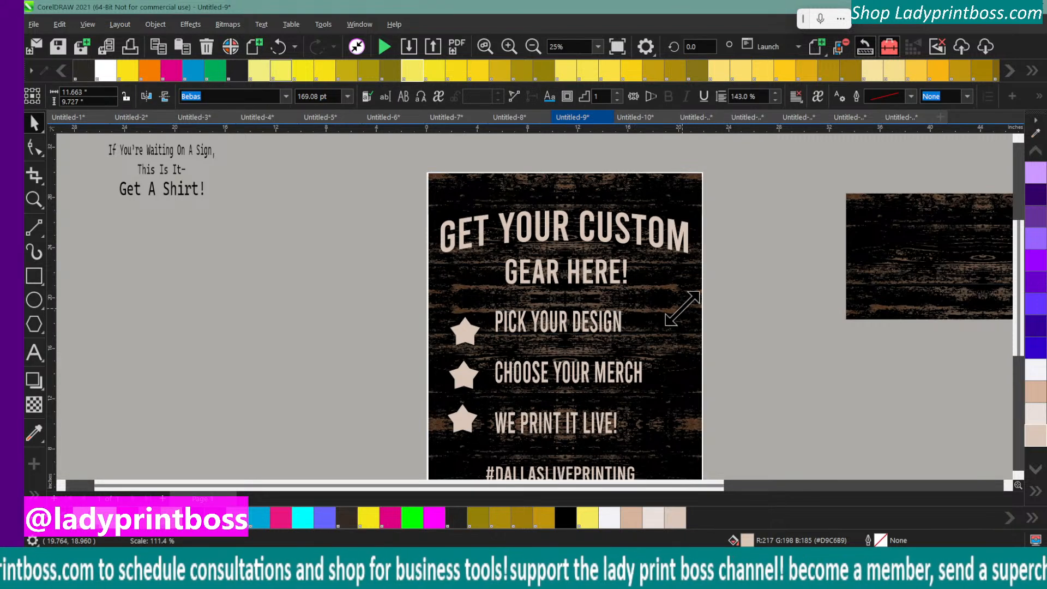
Fill the list text with off-white #F3F2F7 and shift it slightly down and right, away from the stars
click(1038, 415)
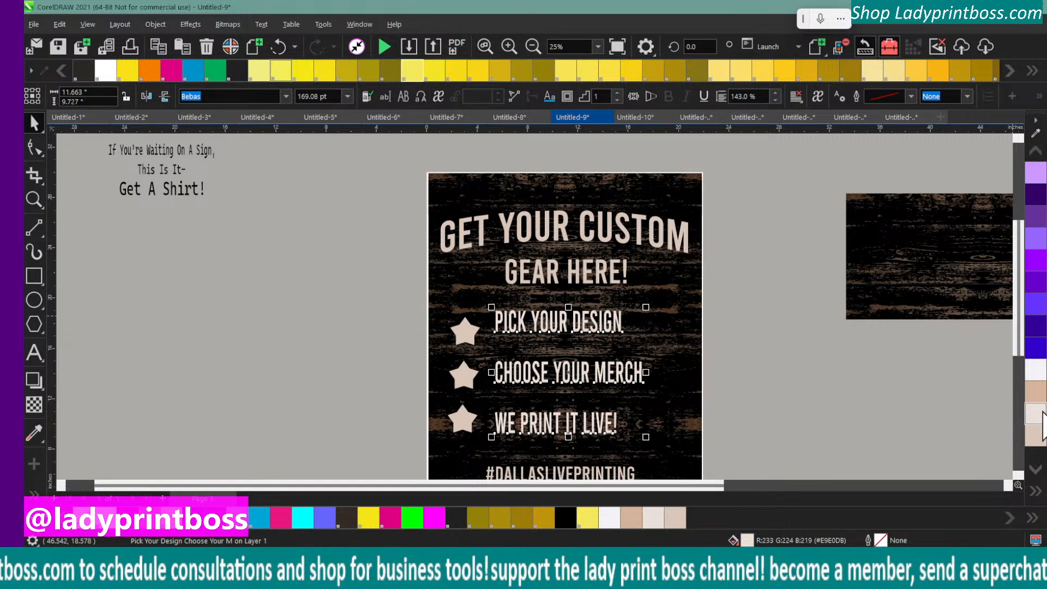
click(1035, 369)
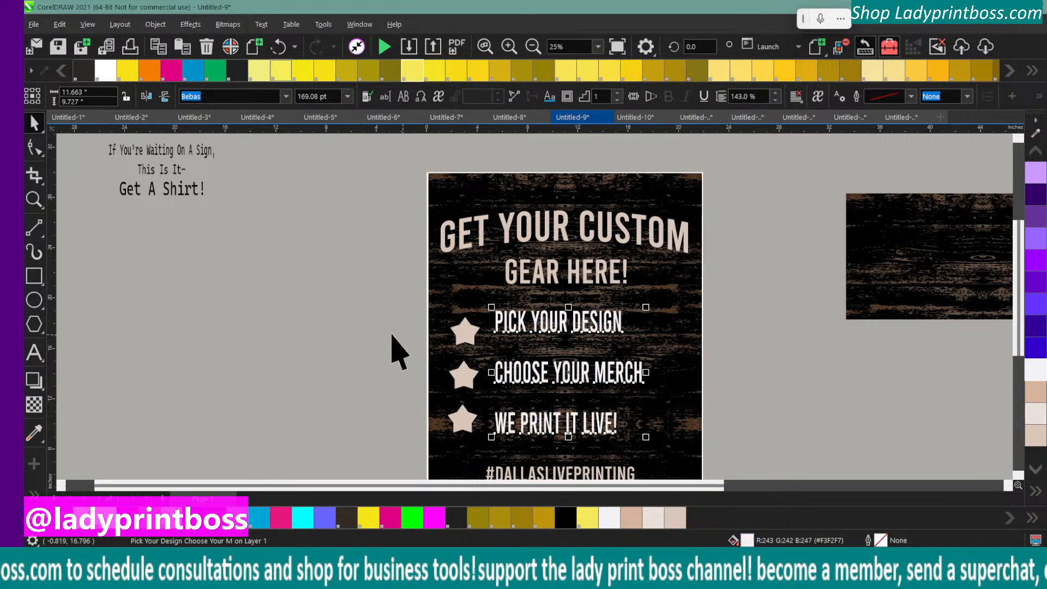
drag(511, 324, 517, 329)
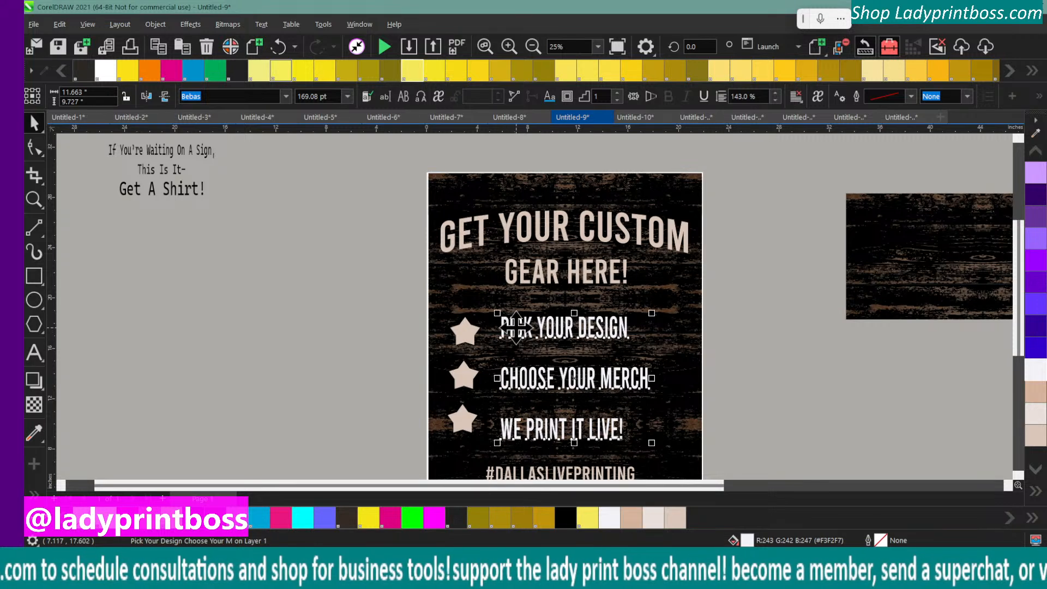
Try to convert all three lines of the list text to Title Case
double_click(508, 327)
drag(506, 328, 641, 428)
right_click(577, 332)
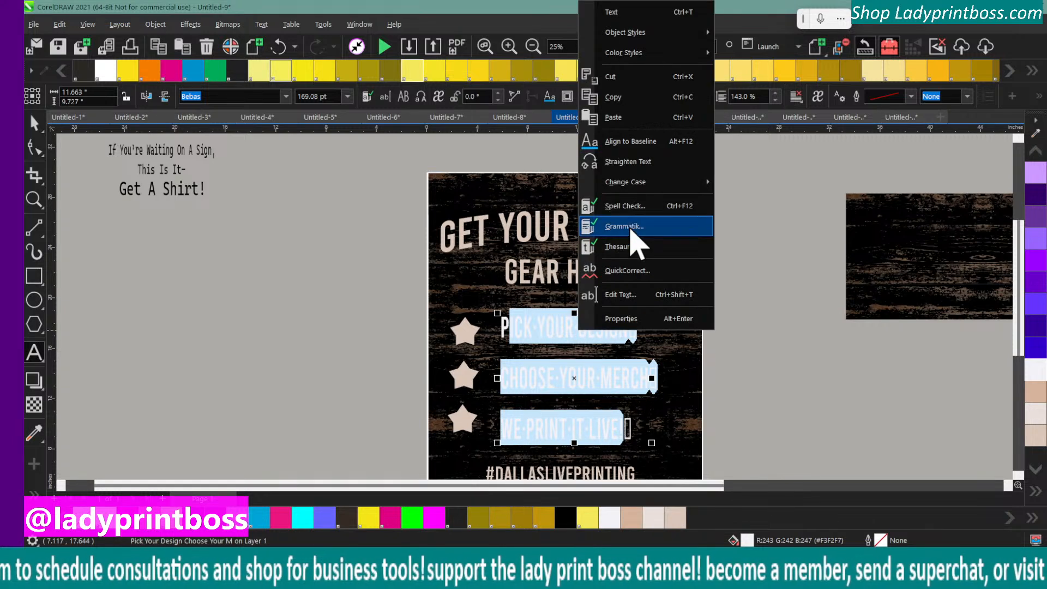
mouse_move(627, 182)
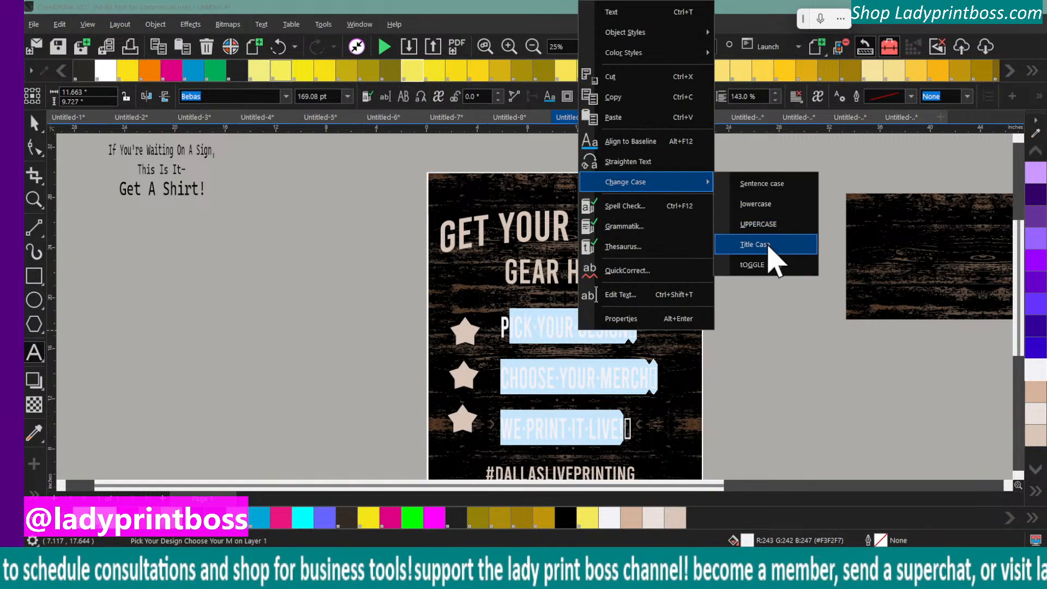
click(768, 245)
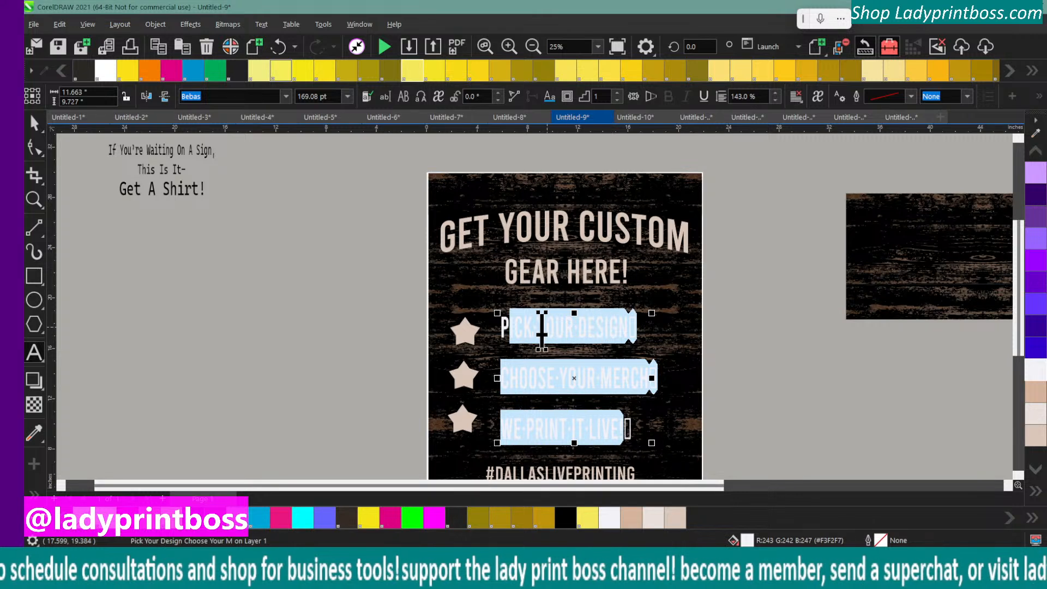
drag(502, 327, 672, 425)
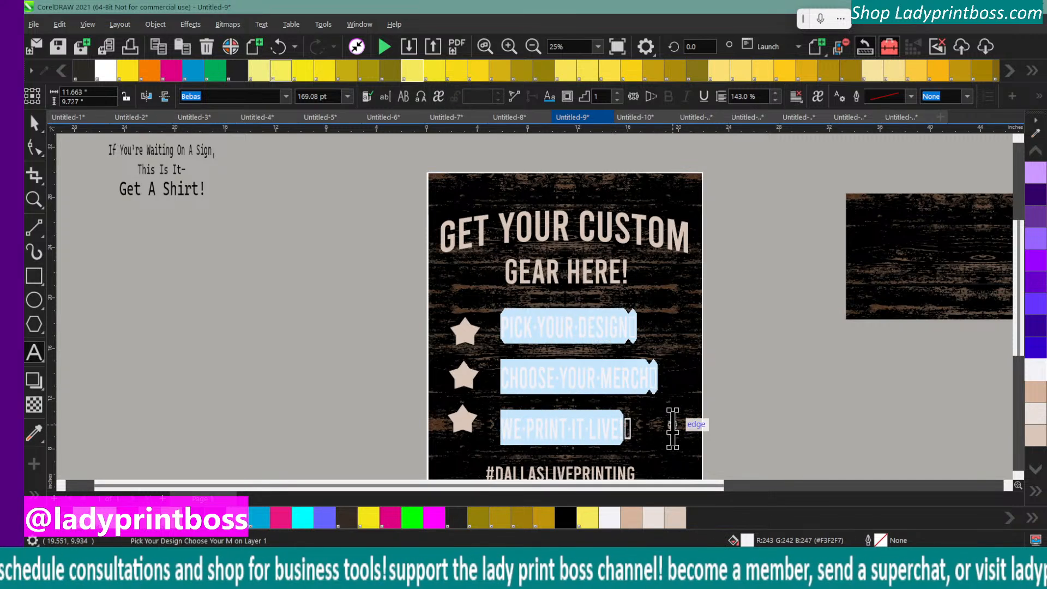
right_click(603, 381)
mouse_move(673, 232)
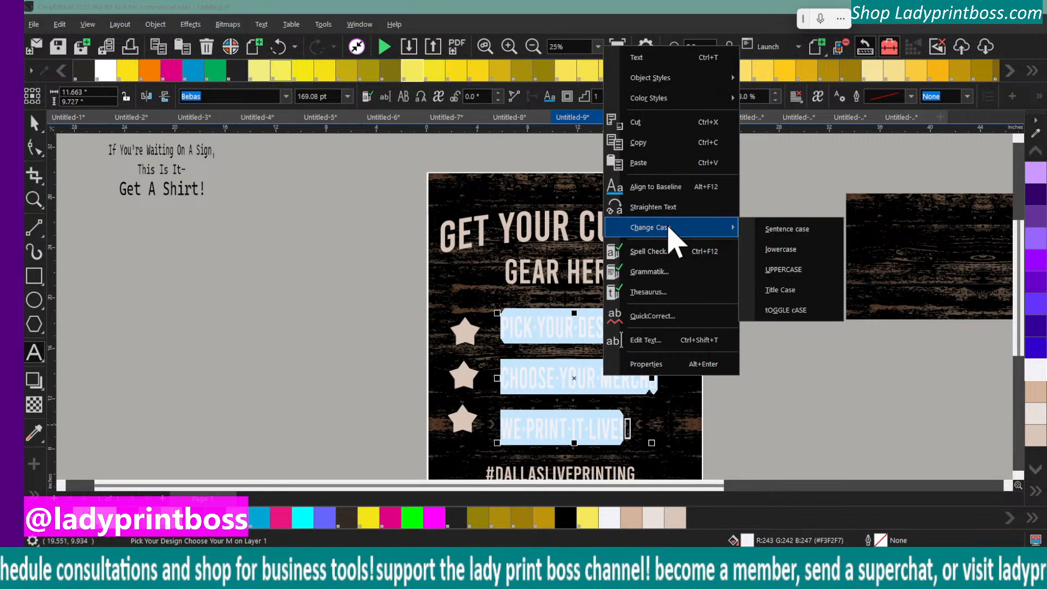
click(787, 290)
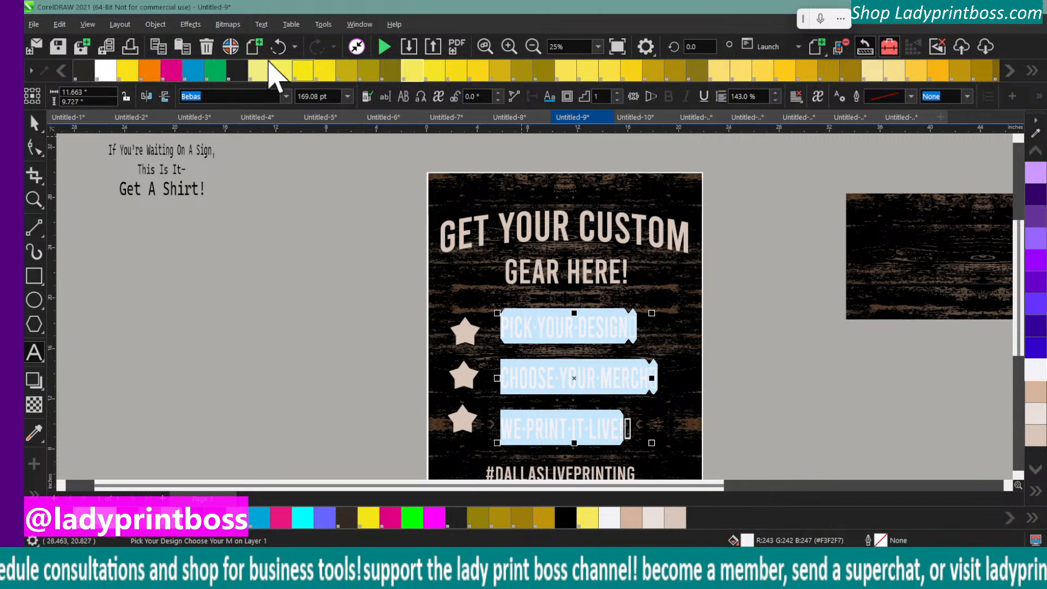
Set the font of the whole three-line list text to Arial and leave text editing
click(285, 97)
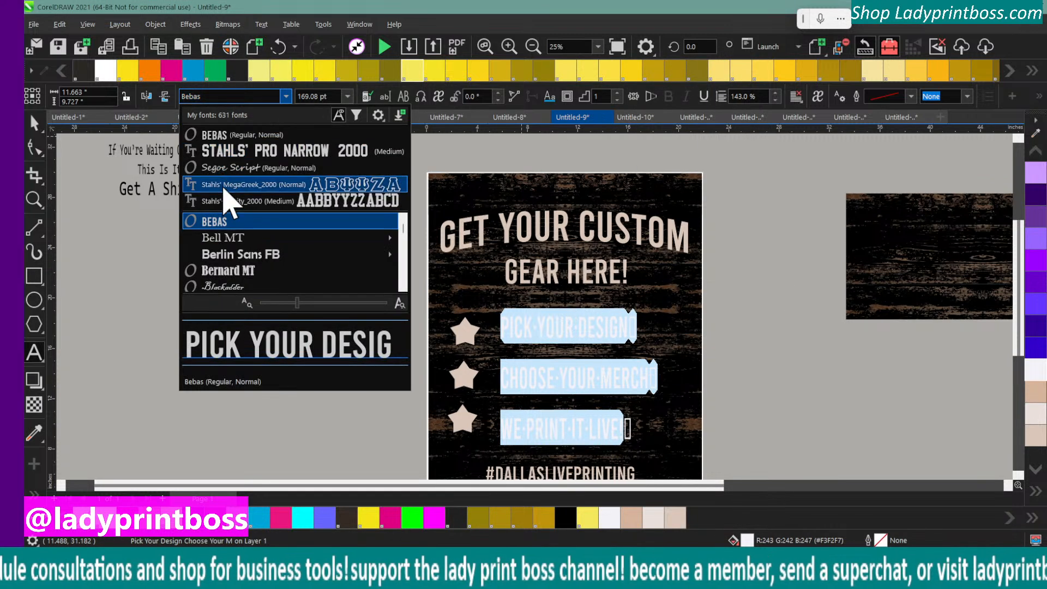
click(213, 95)
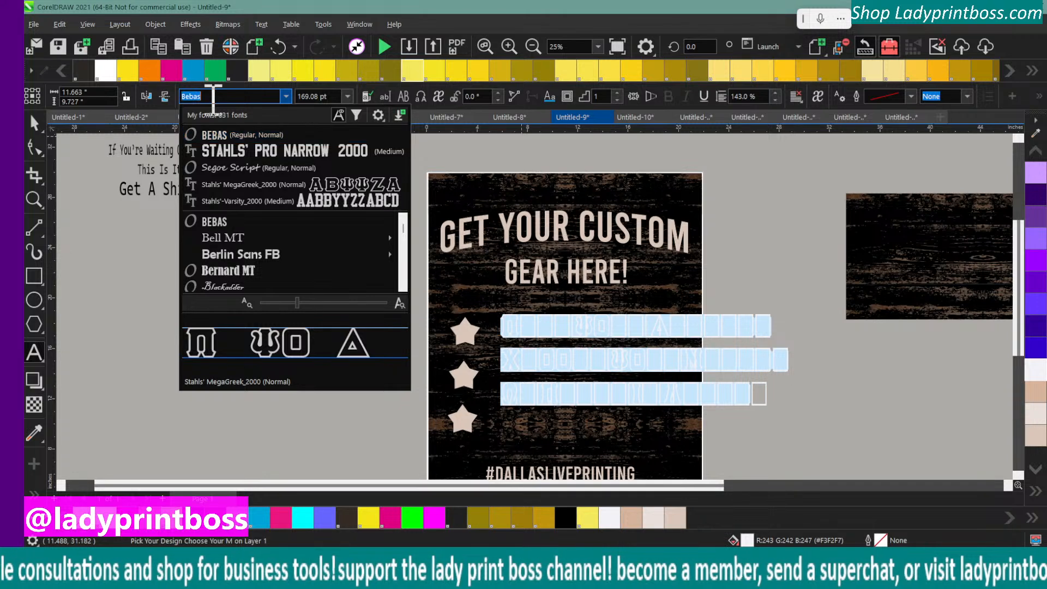
text(arial)
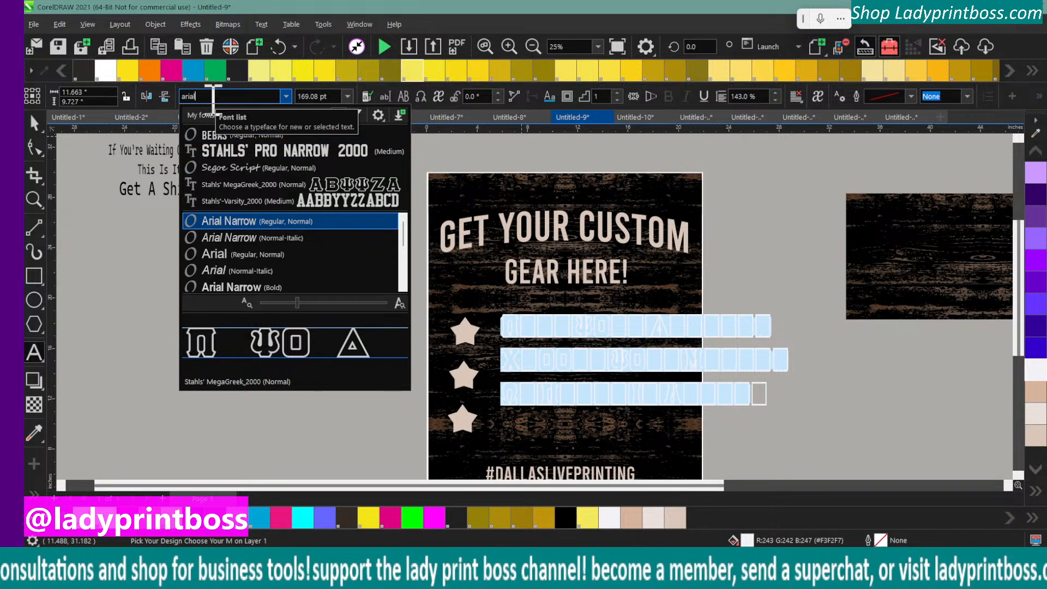
key(Return)
click(289, 382)
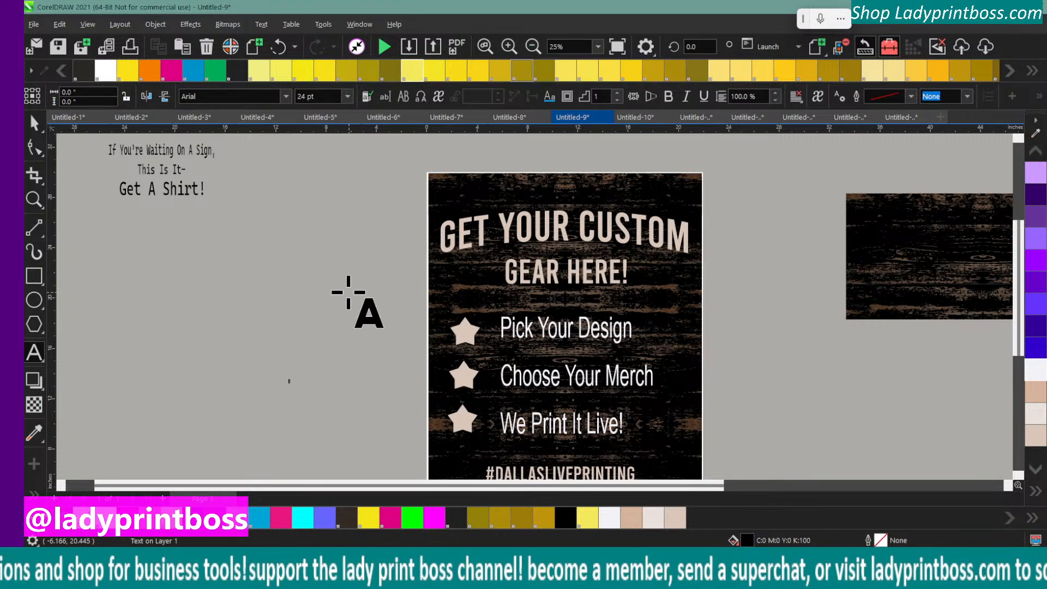
click(34, 123)
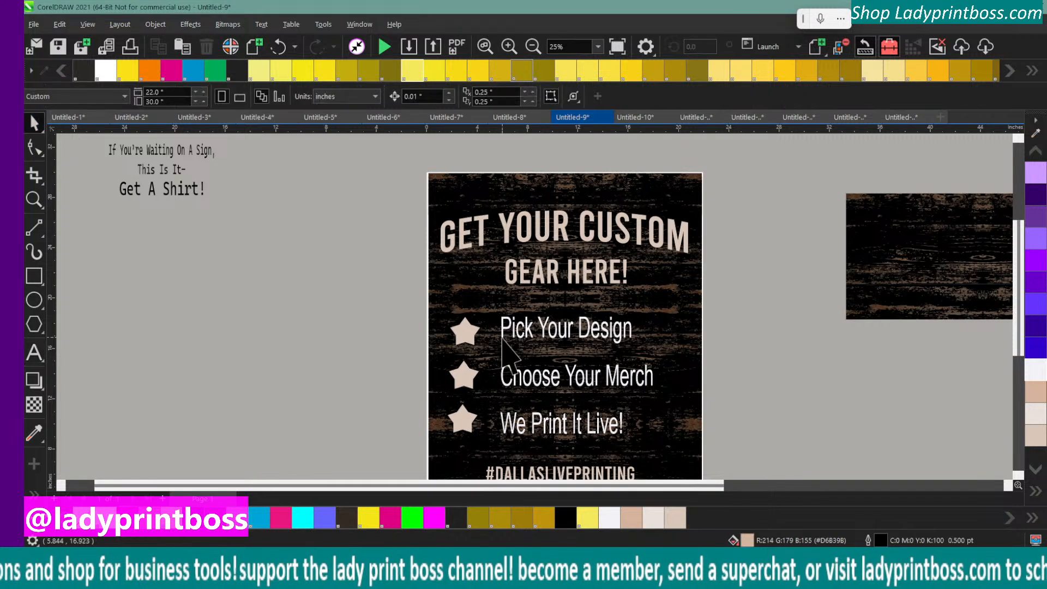
Try an off-white #F3F2F7 fill and a green #00FF00 fill on the star beside "Pick Your Design"
click(464, 329)
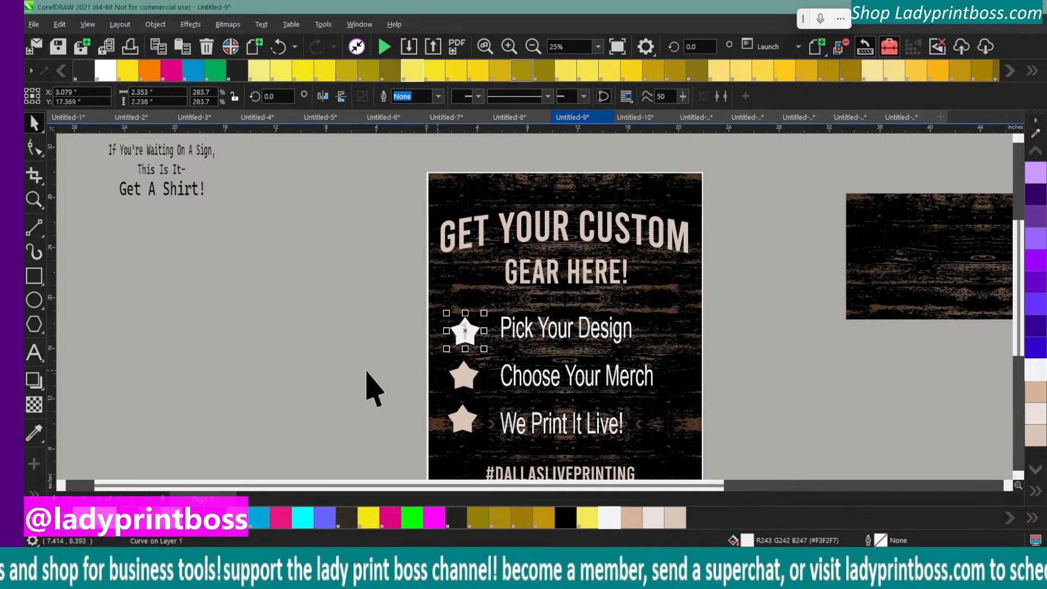
click(333, 357)
click(461, 335)
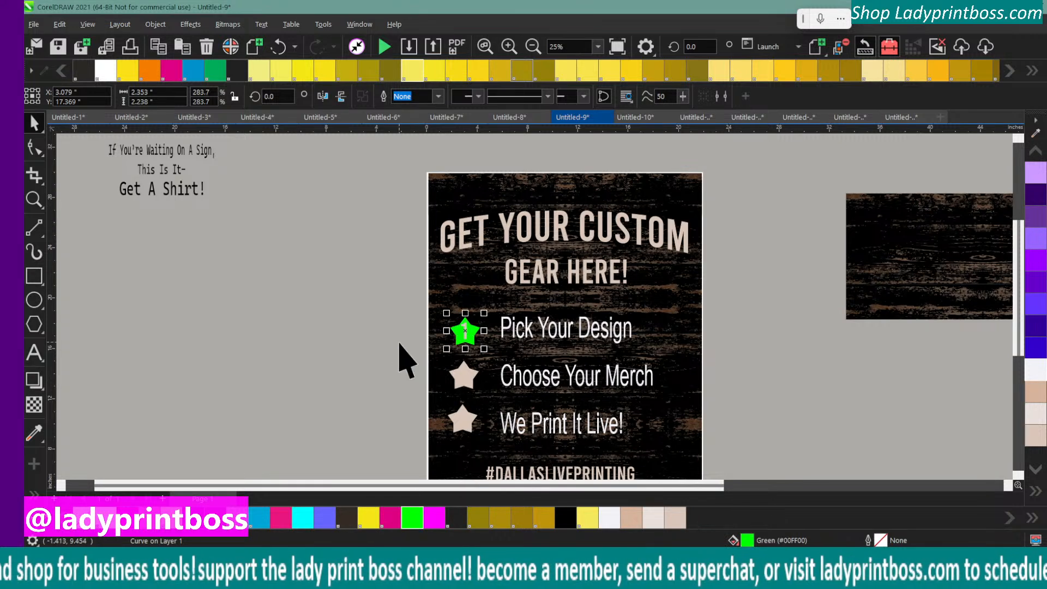
click(355, 323)
Nudge the star beside "Pick Your Design" up about 0.17 inch behind its number 1 and fill the star with black
click(505, 48)
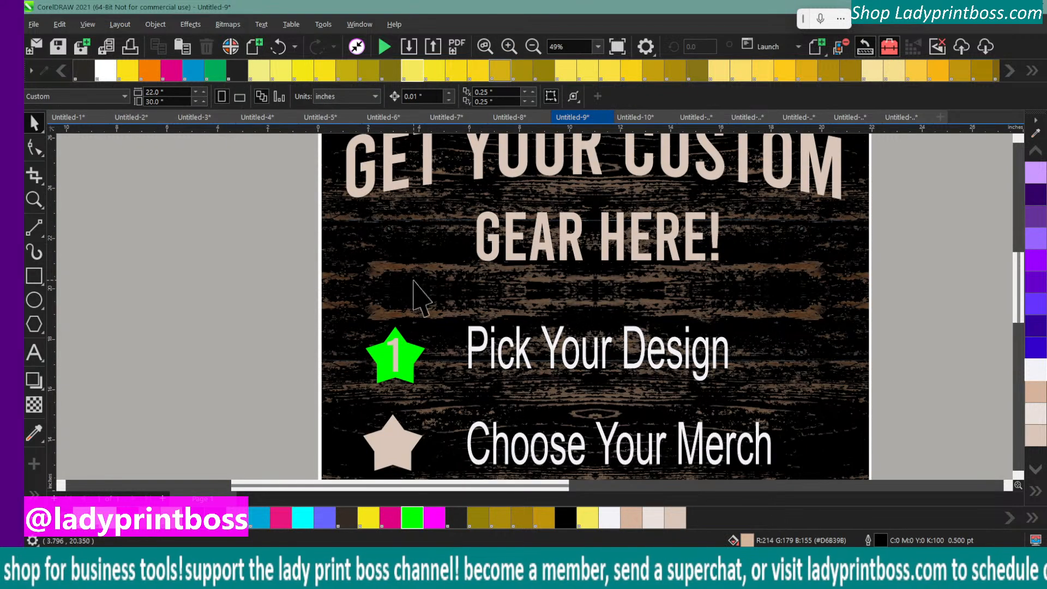
click(388, 356)
key(Up)
key(Up)
key(Up)
key(Up)
key(Up)
key(Up)
key(Up)
key(Up)
key(Up)
key(Up)
key(Up)
key(Up)
key(Up)
key(Up)
key(Up)
key(Up)
key(Up)
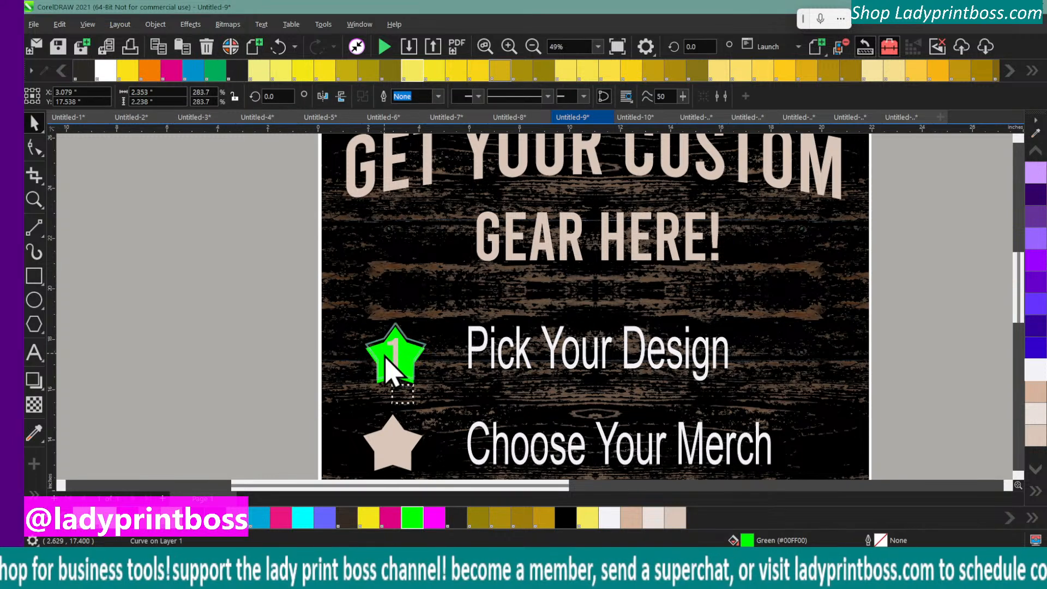
click(317, 337)
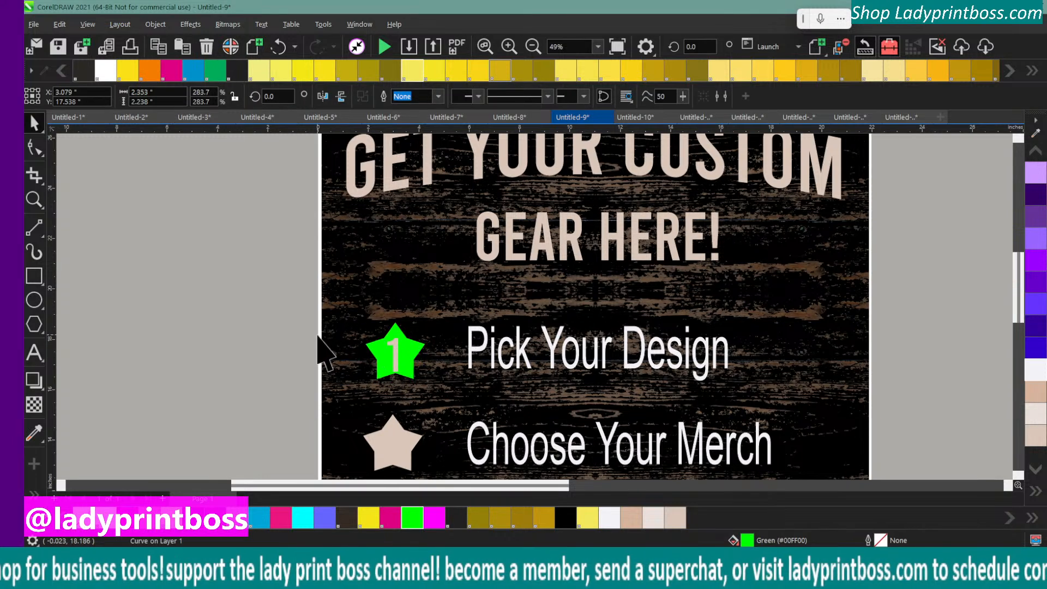
click(401, 363)
click(196, 513)
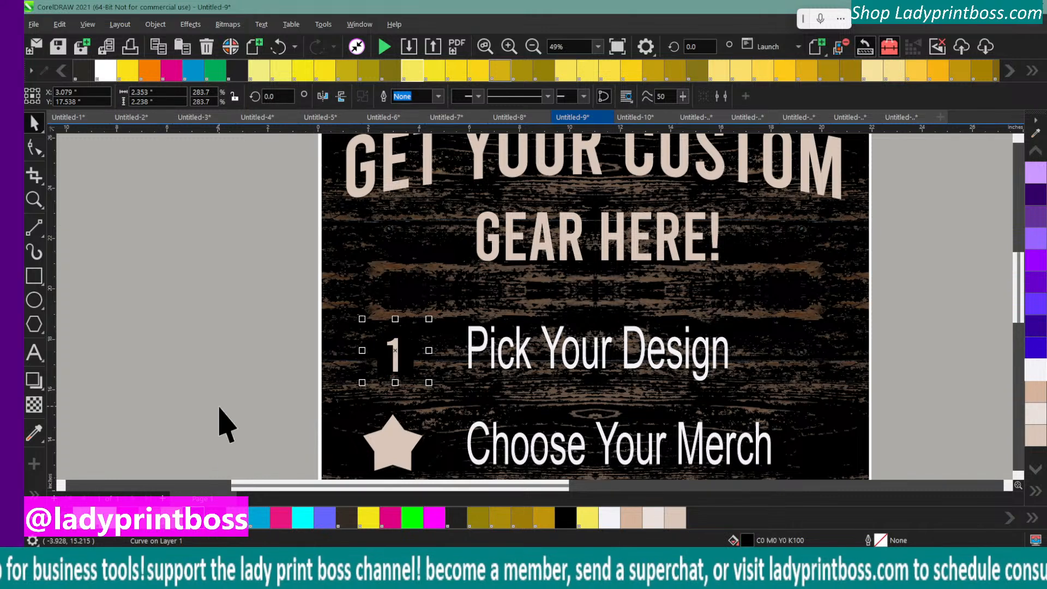
Fill the star beside "Pick Your Design" with orange and its number 1 with off-white #F3F2F7
click(214, 320)
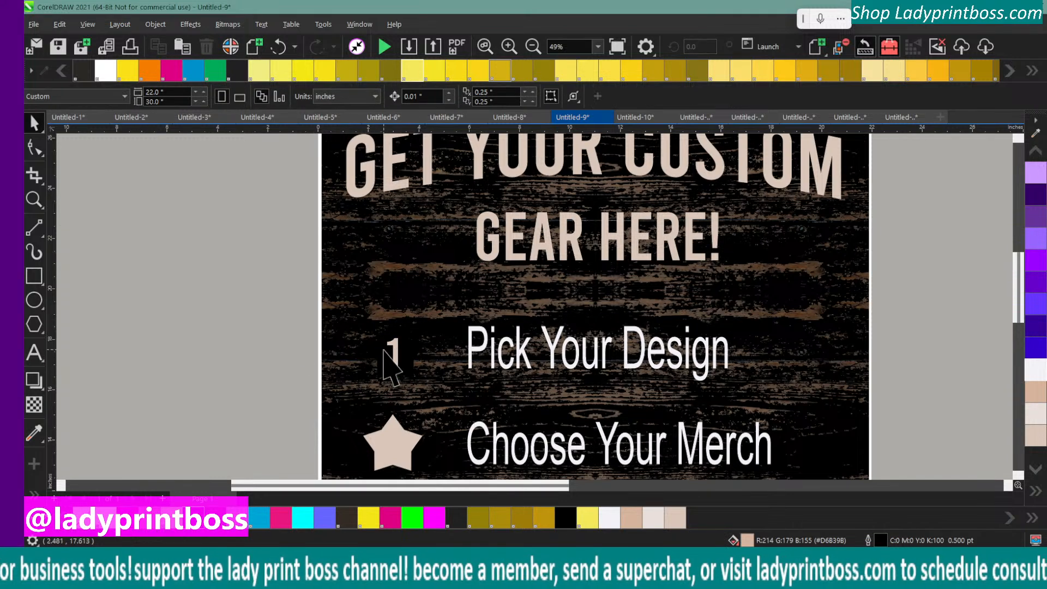
click(376, 348)
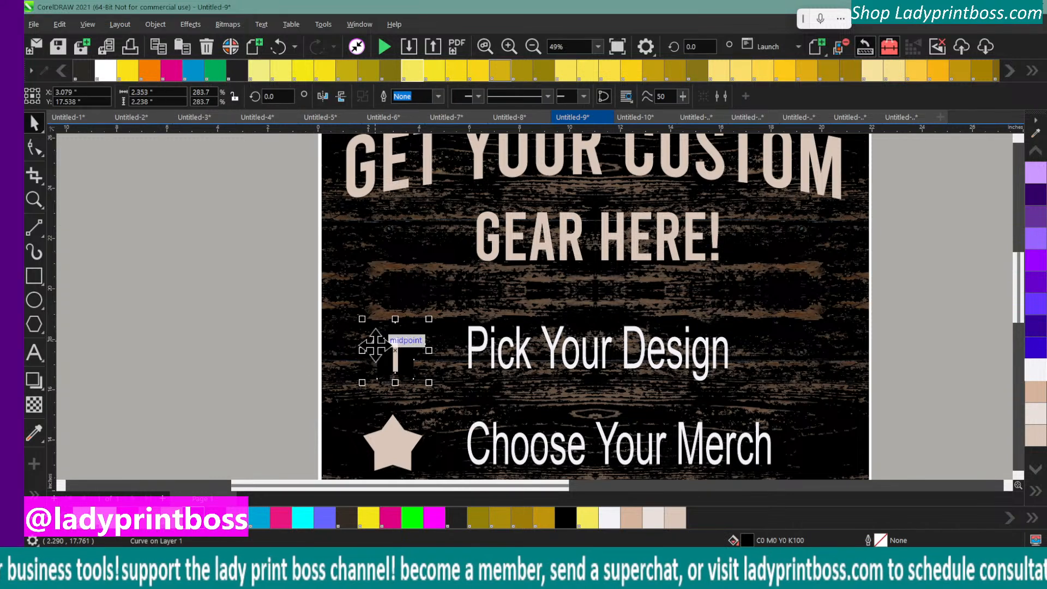
click(150, 72)
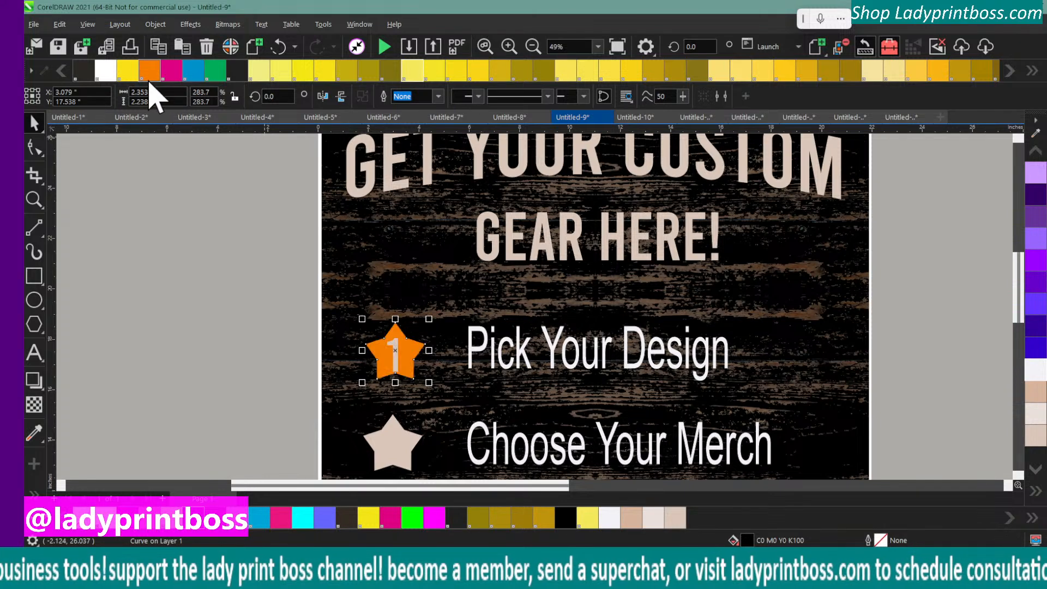
click(192, 251)
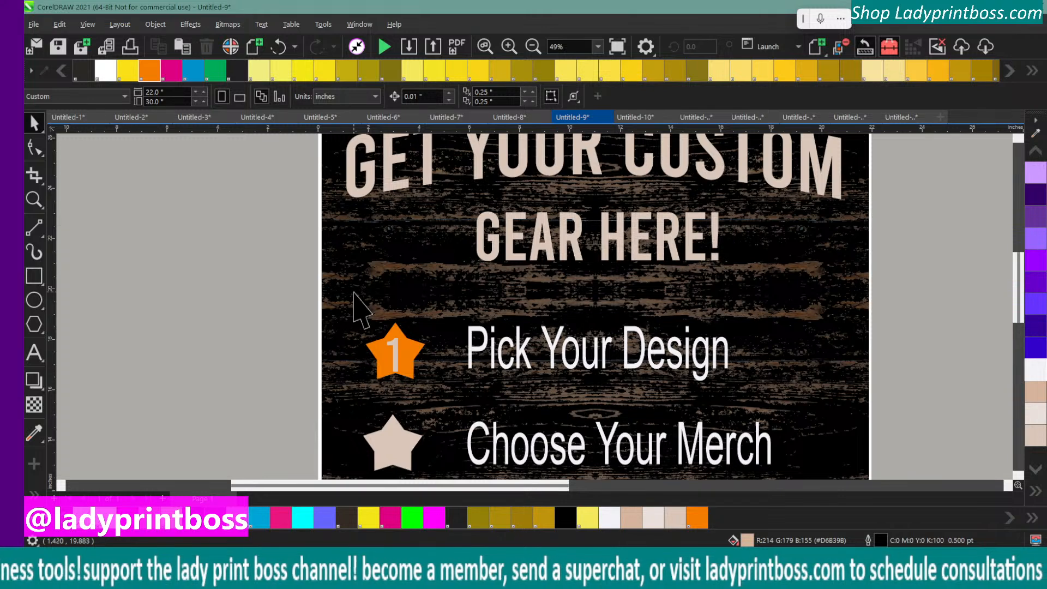
click(394, 351)
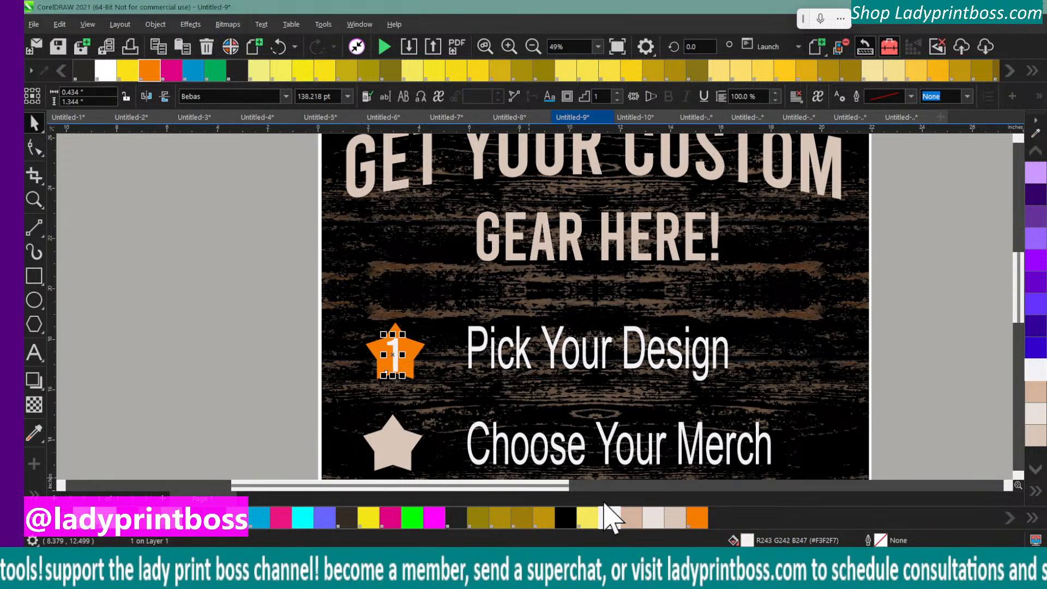
click(243, 396)
Fill the star beside "Choose Your Merch" with golden yellow PANTONE 1235 C
click(384, 433)
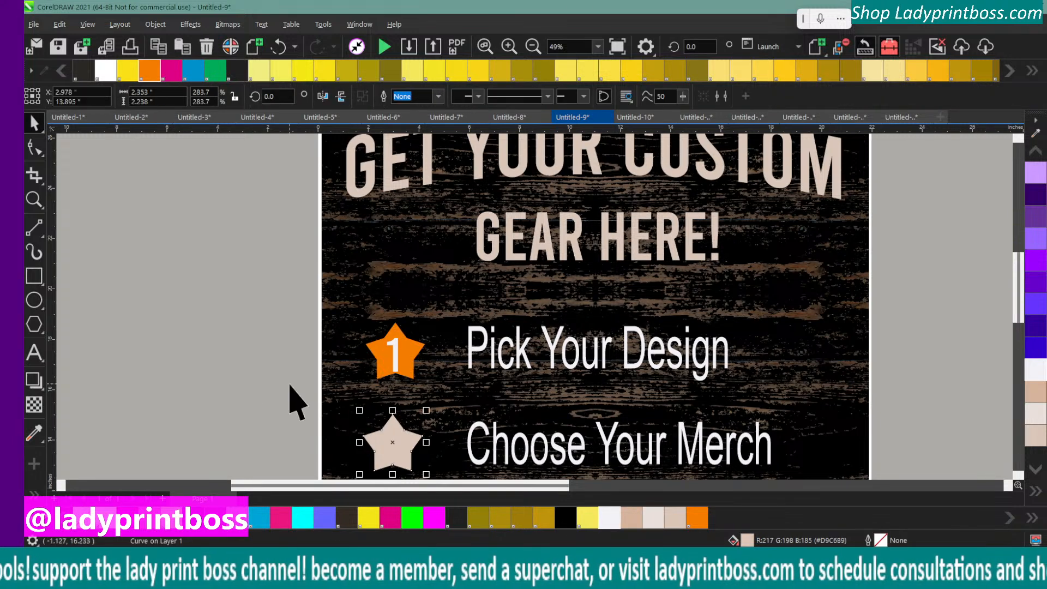
scroll(290, 385, down, 1)
scroll(290, 385, up, 1)
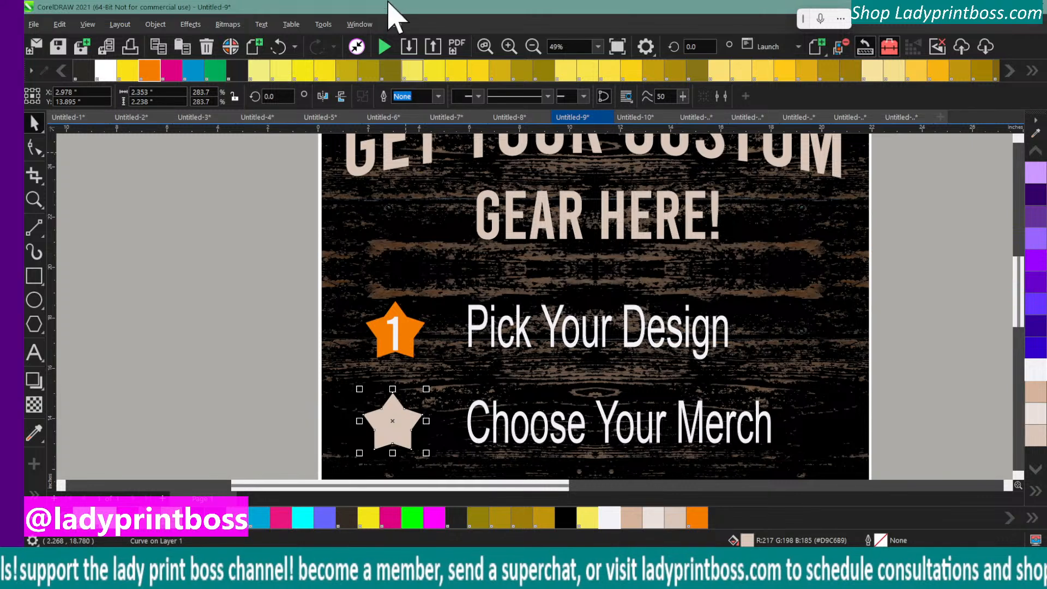
click(533, 48)
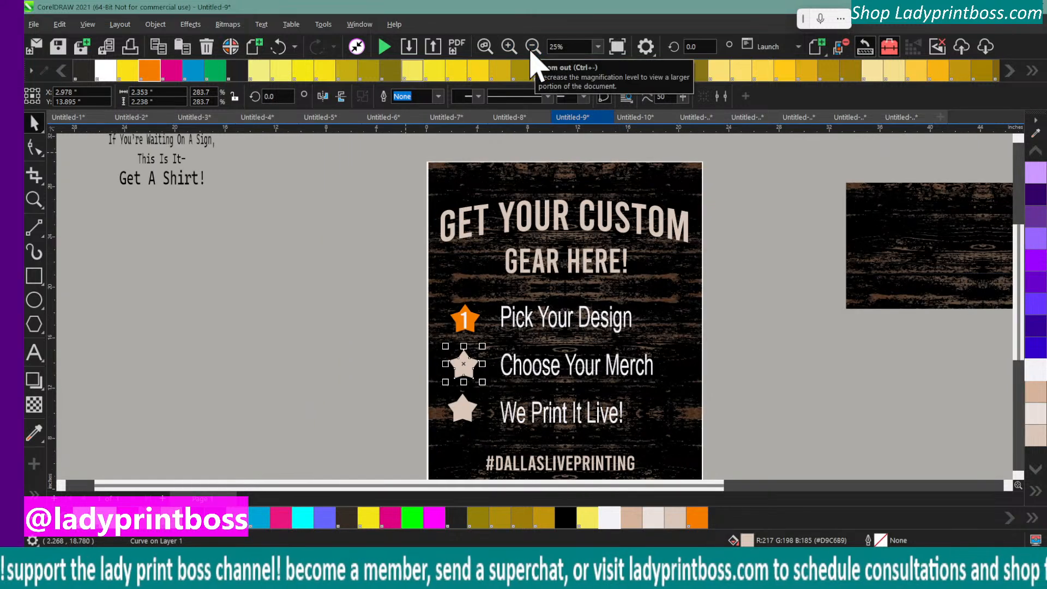
click(943, 73)
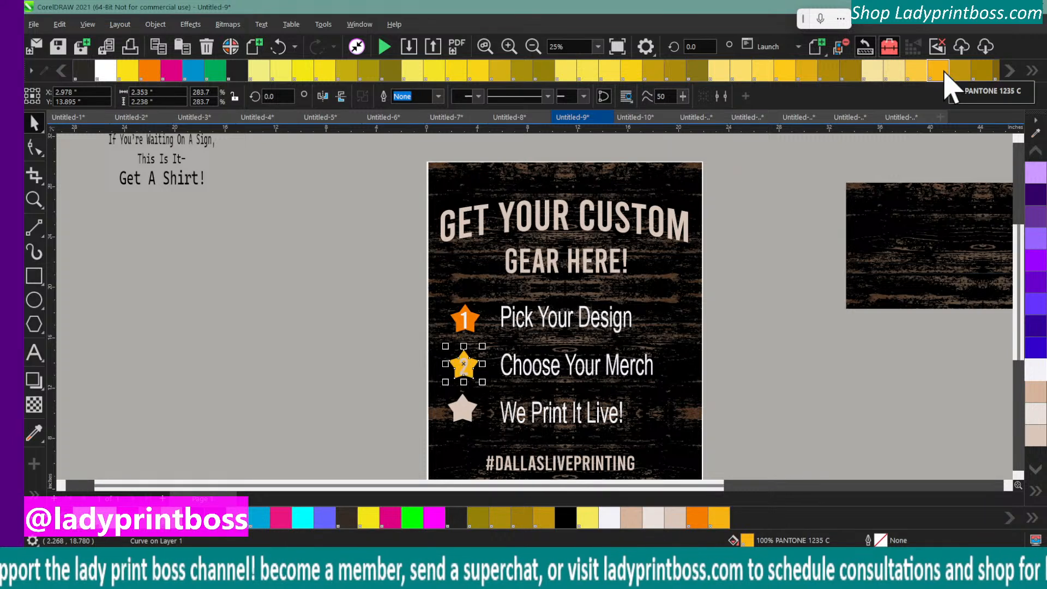
click(338, 319)
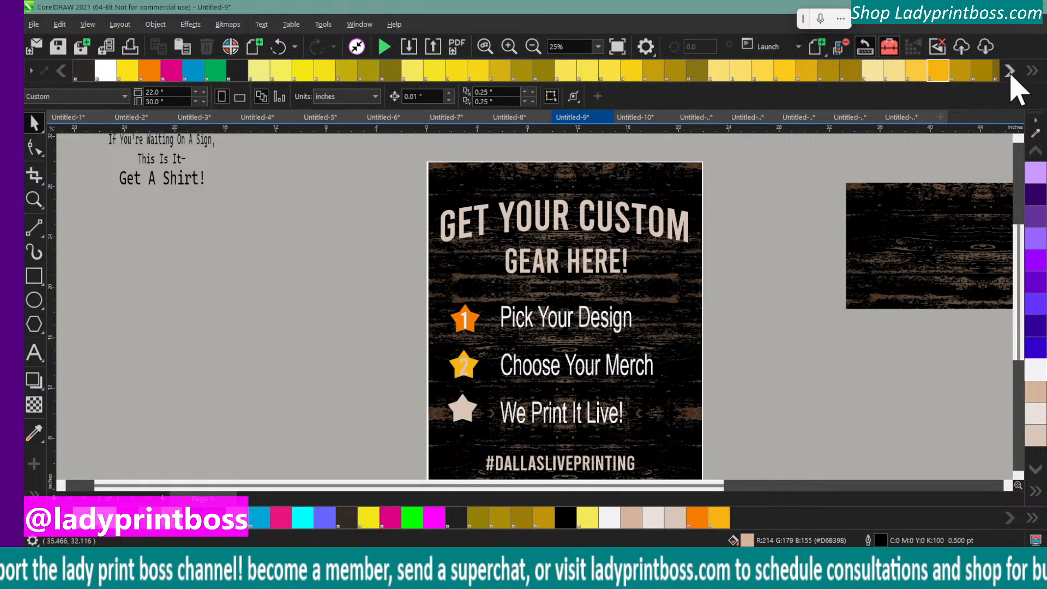
Recolor the star behind the number 1 with the deeper orange PANTONE 165 C
click(1032, 71)
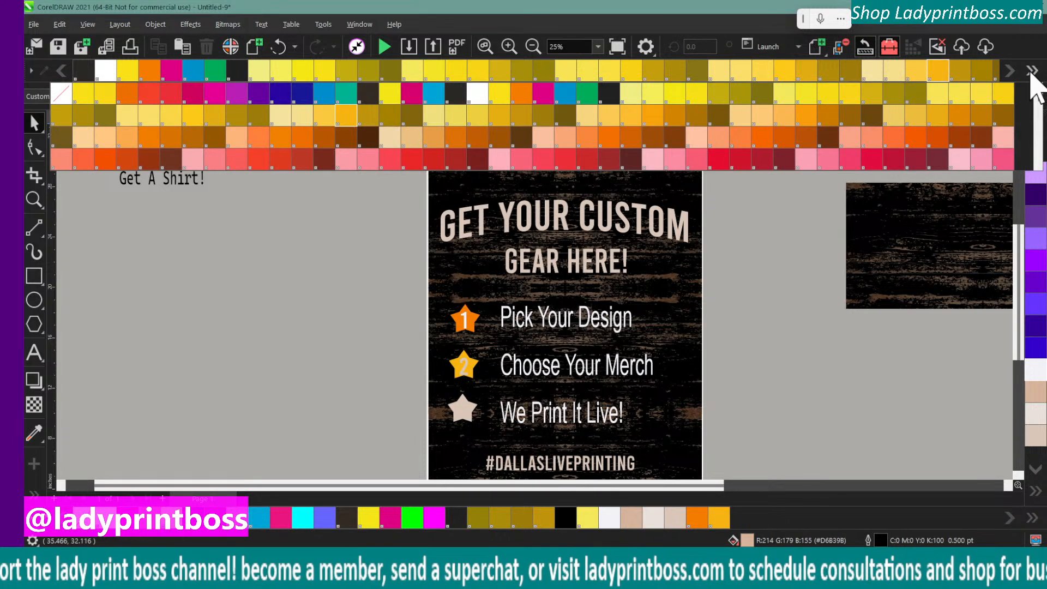
click(763, 143)
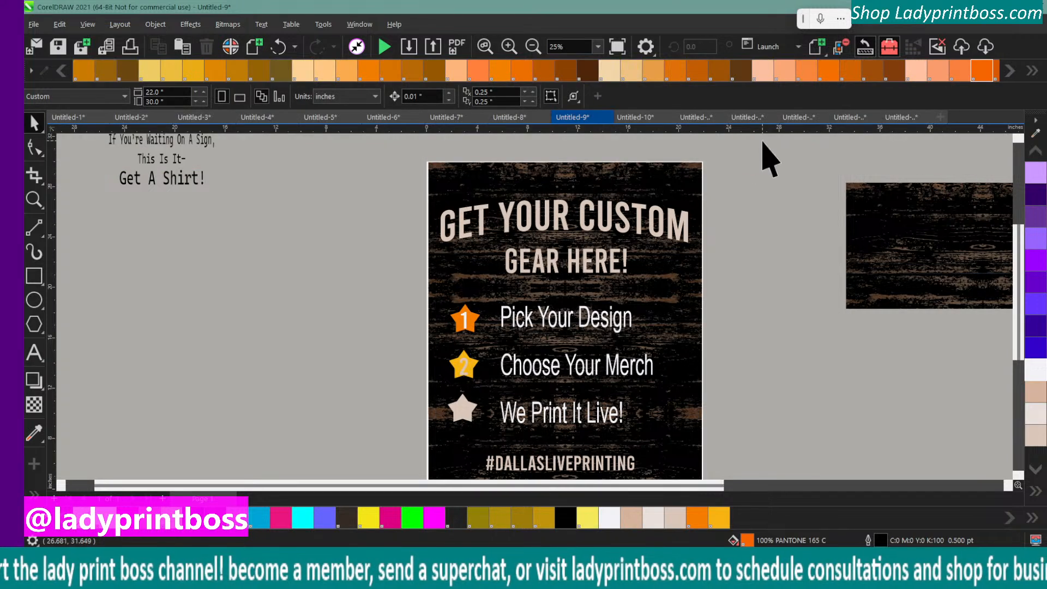
click(471, 327)
click(981, 70)
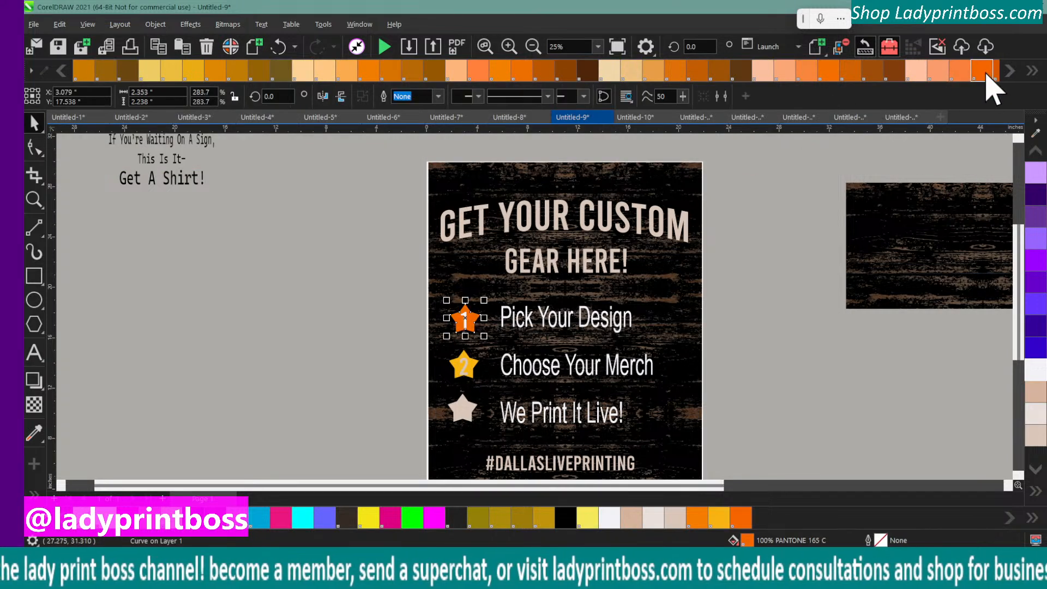
click(1008, 71)
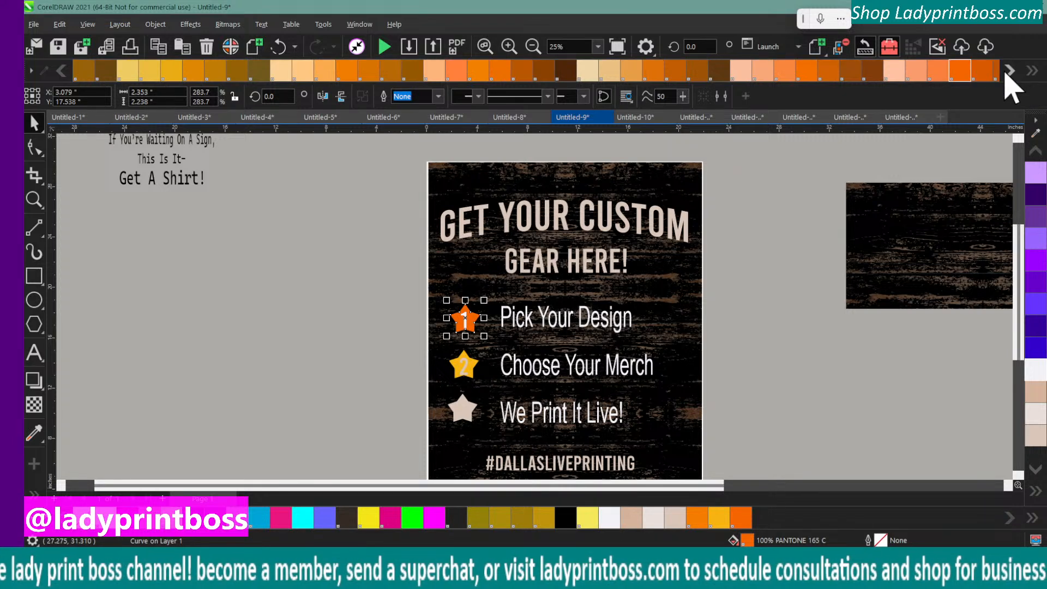
click(1005, 73)
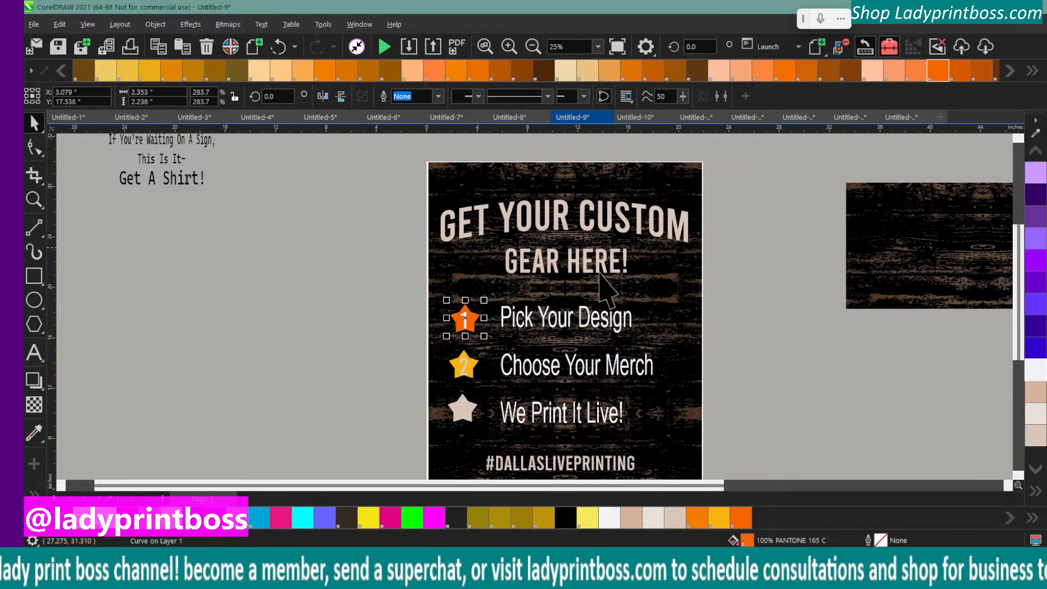
scroll(403, 316, down, 5)
click(374, 304)
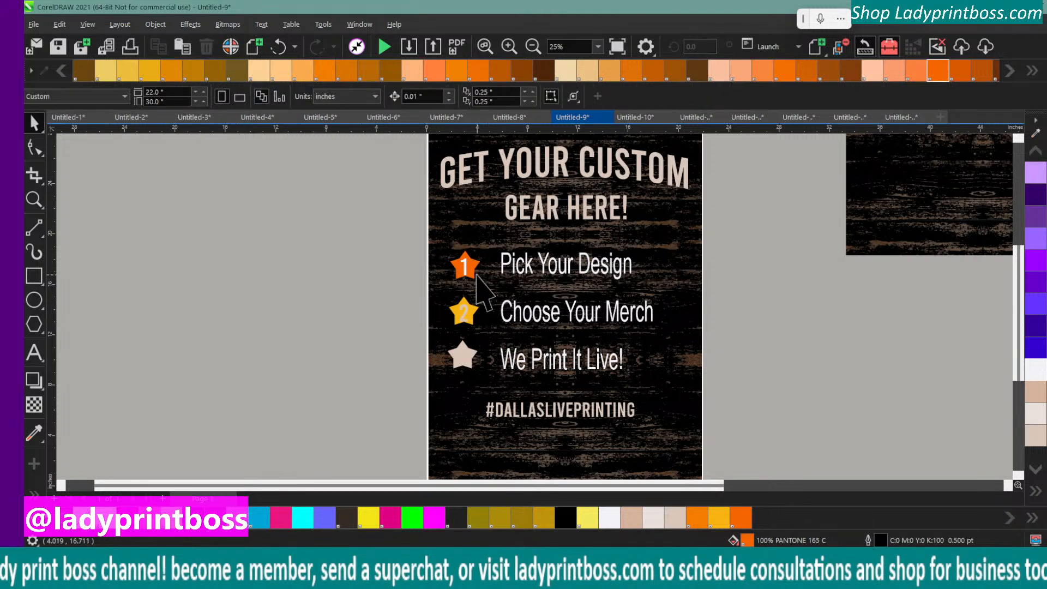
Try PANTONE 167 C, PANTONE 165 C, a pale orange and olive PANTONE 112 C as fills for the star behind the number 2
click(453, 309)
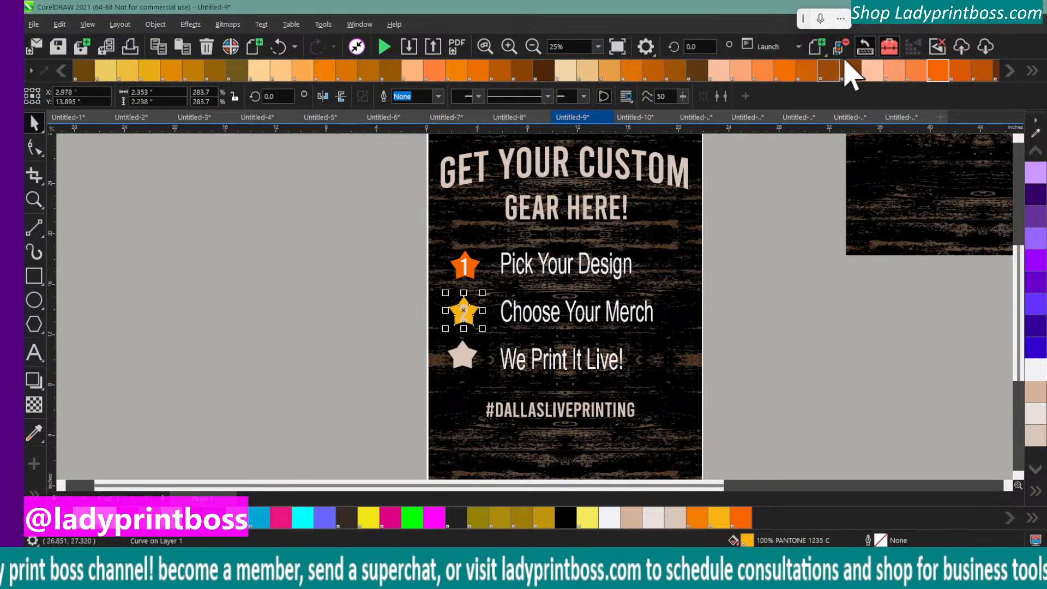
click(982, 71)
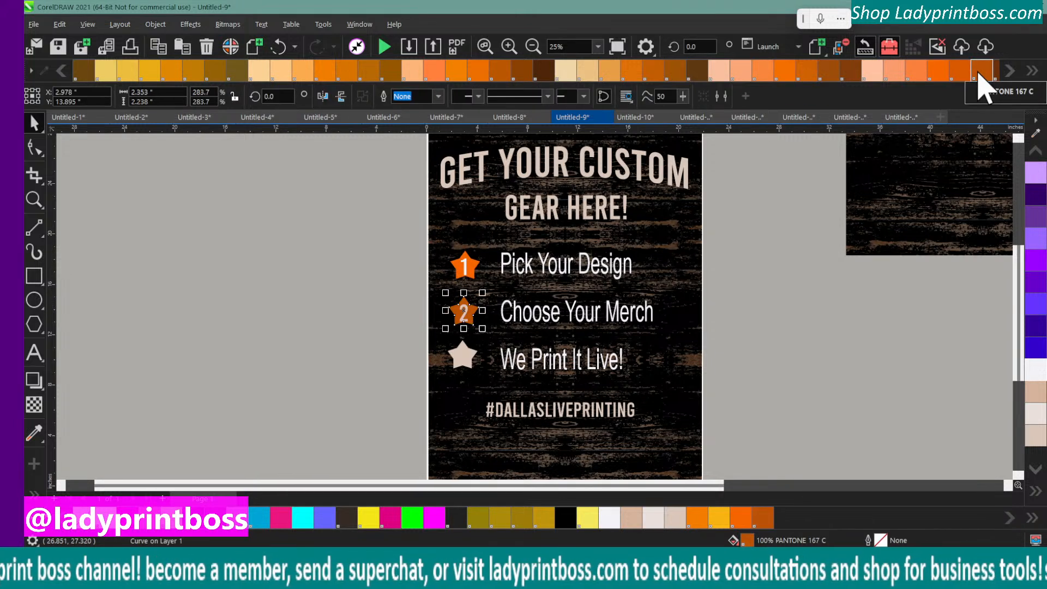
click(954, 72)
click(938, 74)
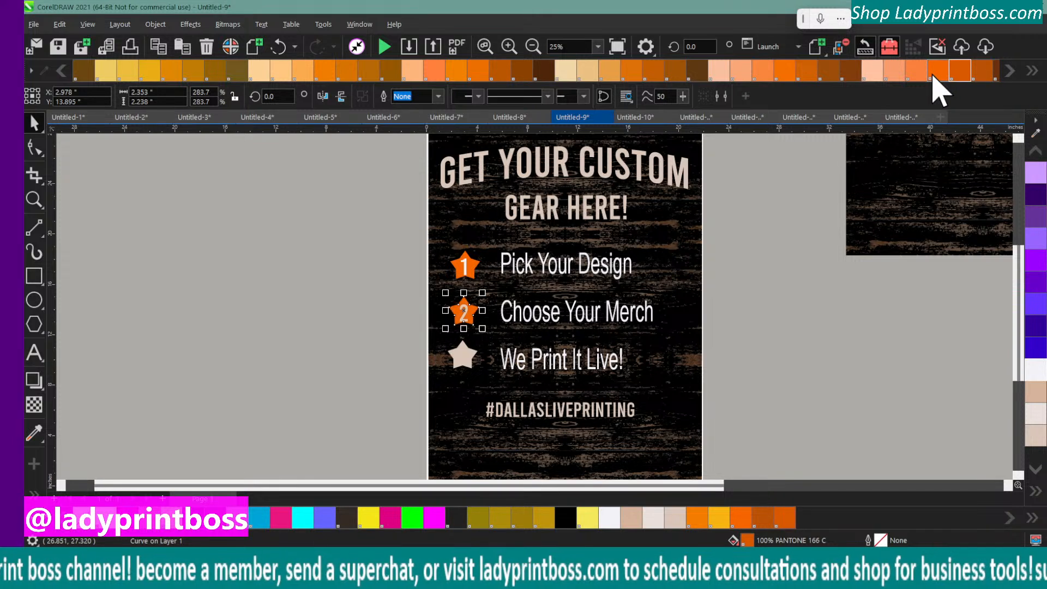
click(903, 69)
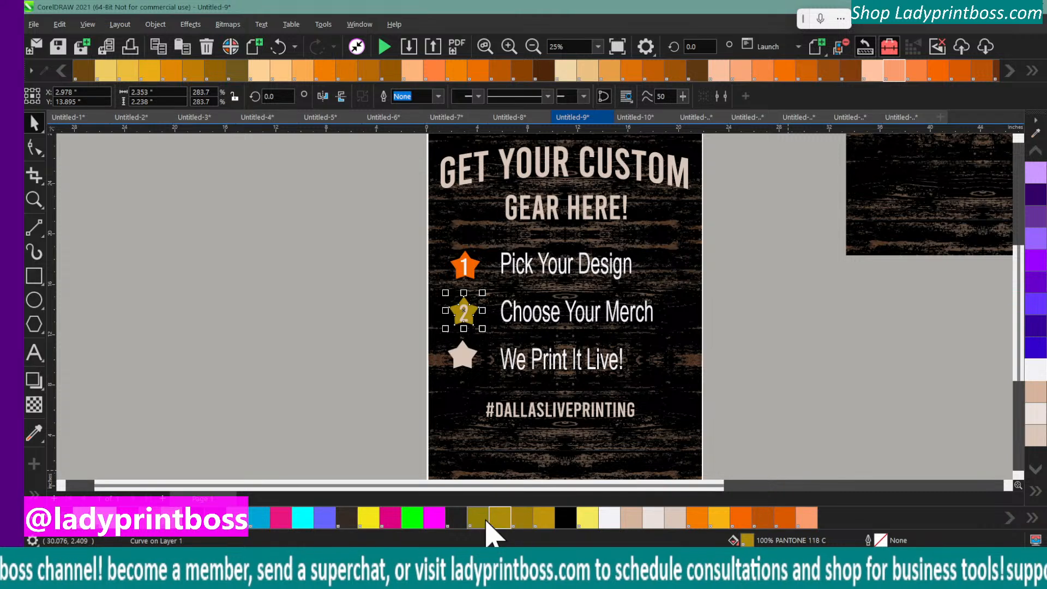
click(288, 340)
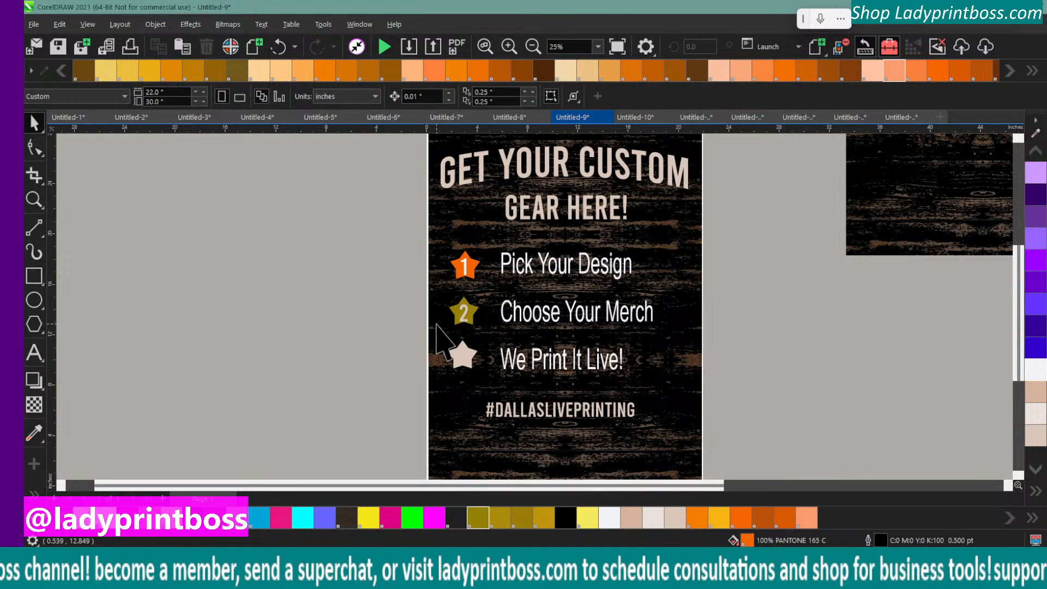
Fill the star beside "We Print It Live!" with burnt orange PANTONE 167 C and its number 3 with off-white
click(451, 354)
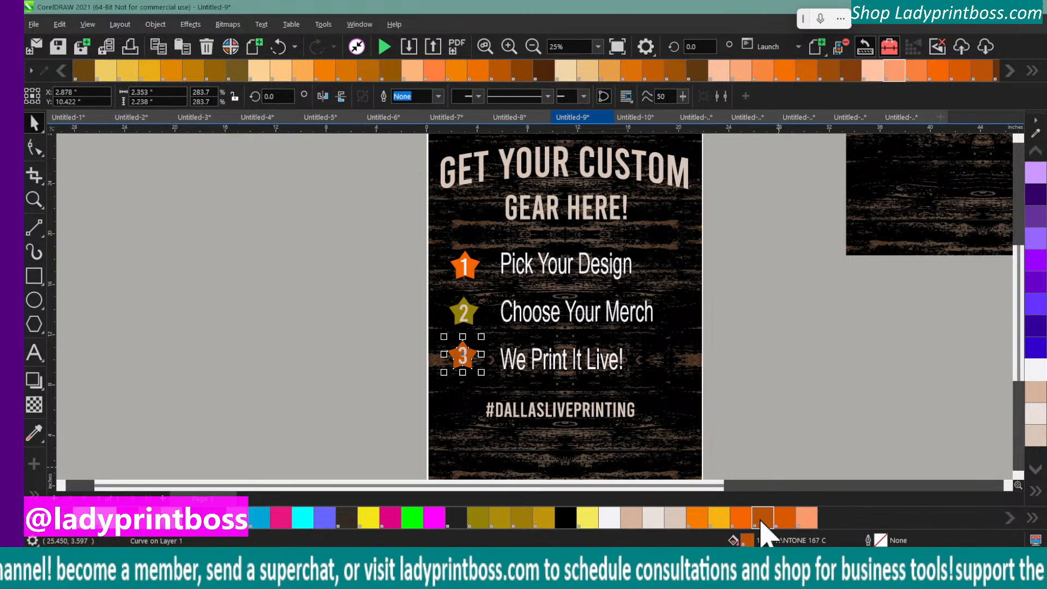
click(338, 414)
scroll(316, 350, up, 1)
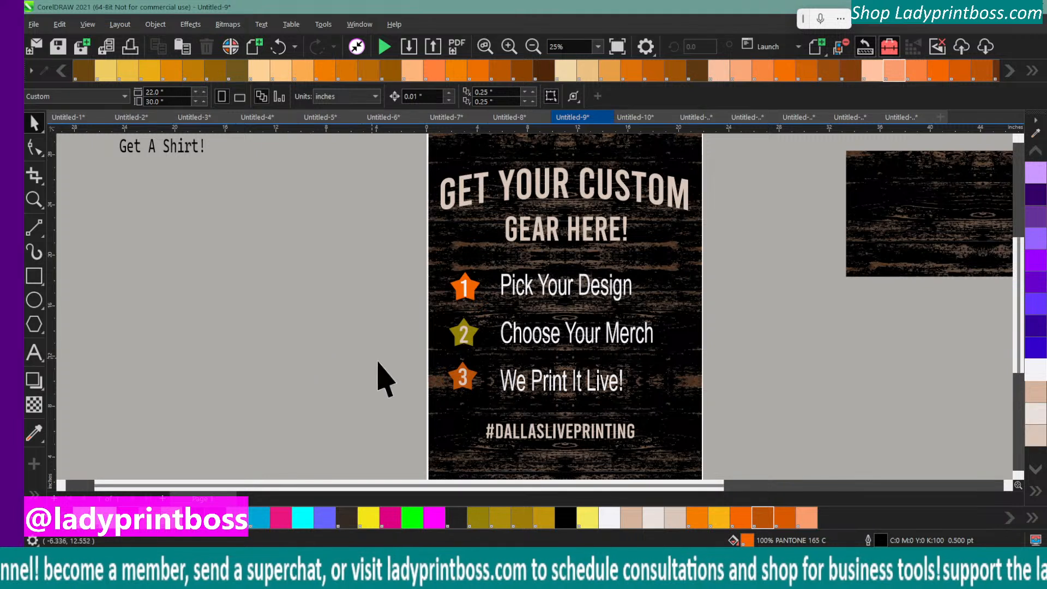
click(462, 380)
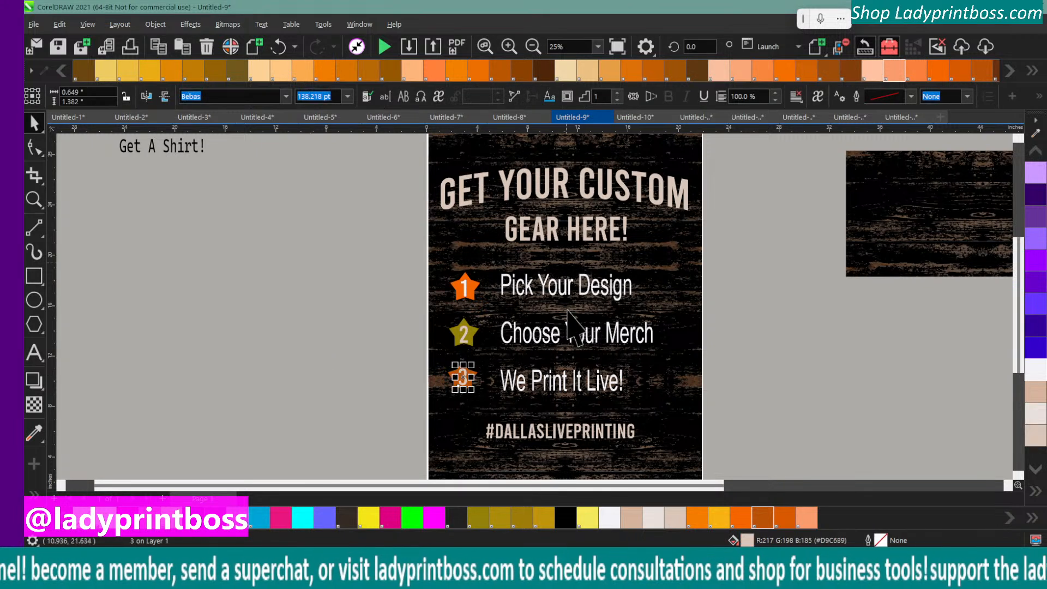
click(327, 329)
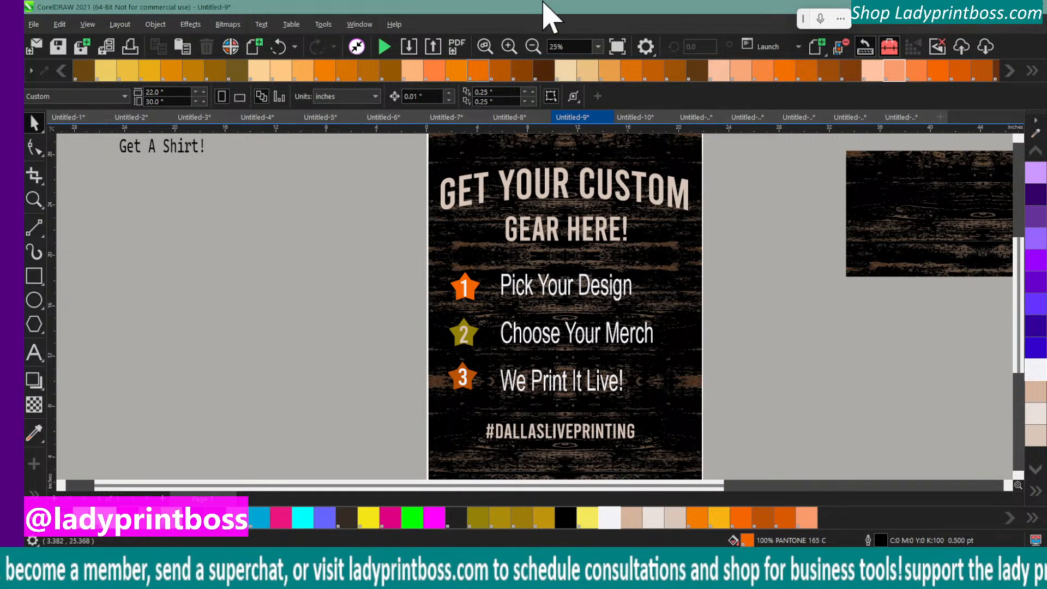
Fill the stars behind numbers 2 and 1 with burnt orange PANTONE 167 C to match the third star
click(509, 48)
scroll(215, 240, down, 5)
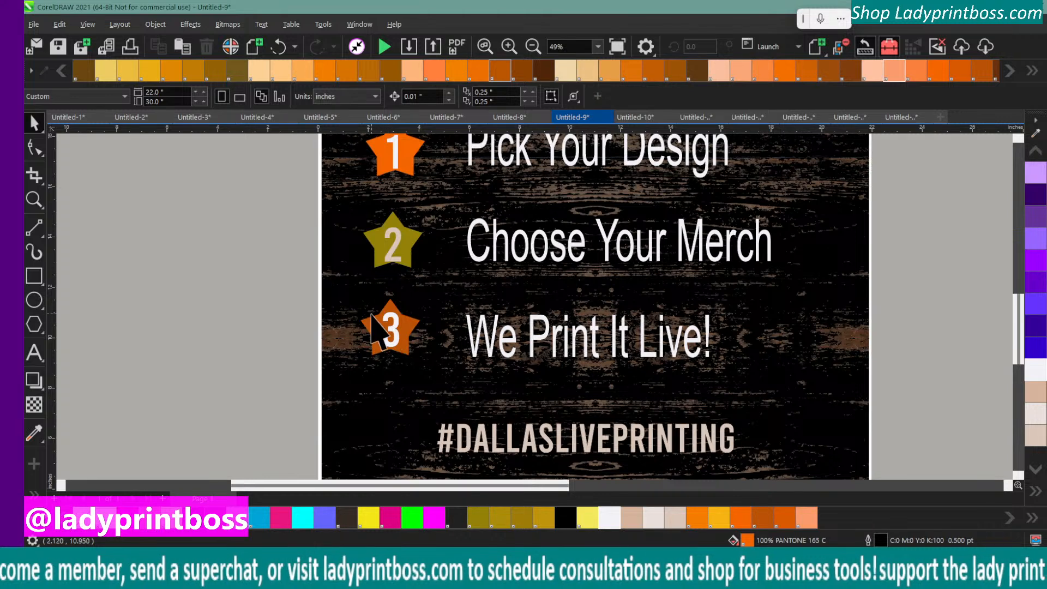
click(390, 244)
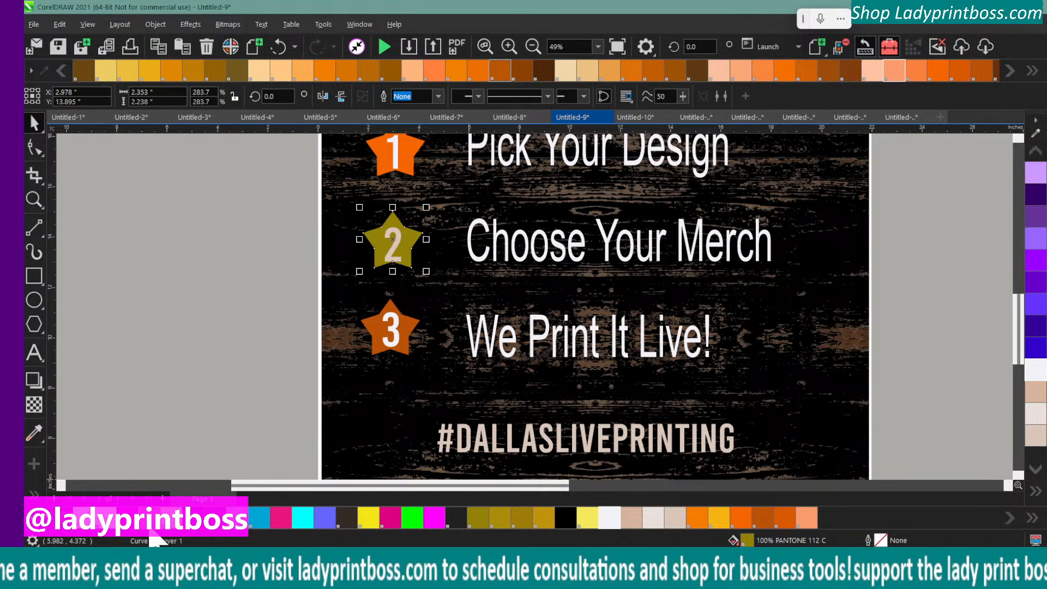
click(762, 518)
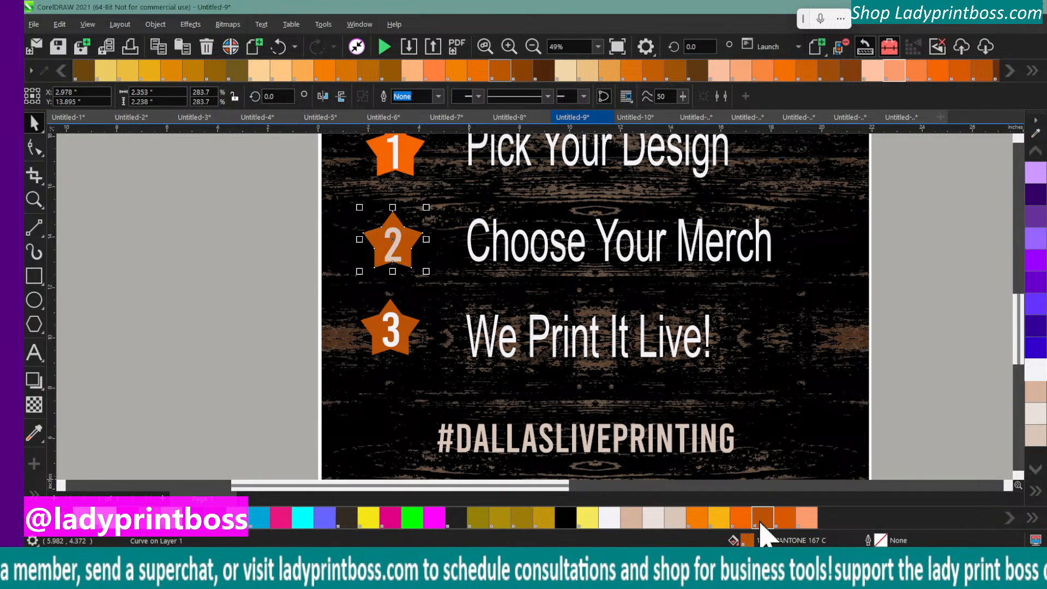
click(387, 162)
click(762, 518)
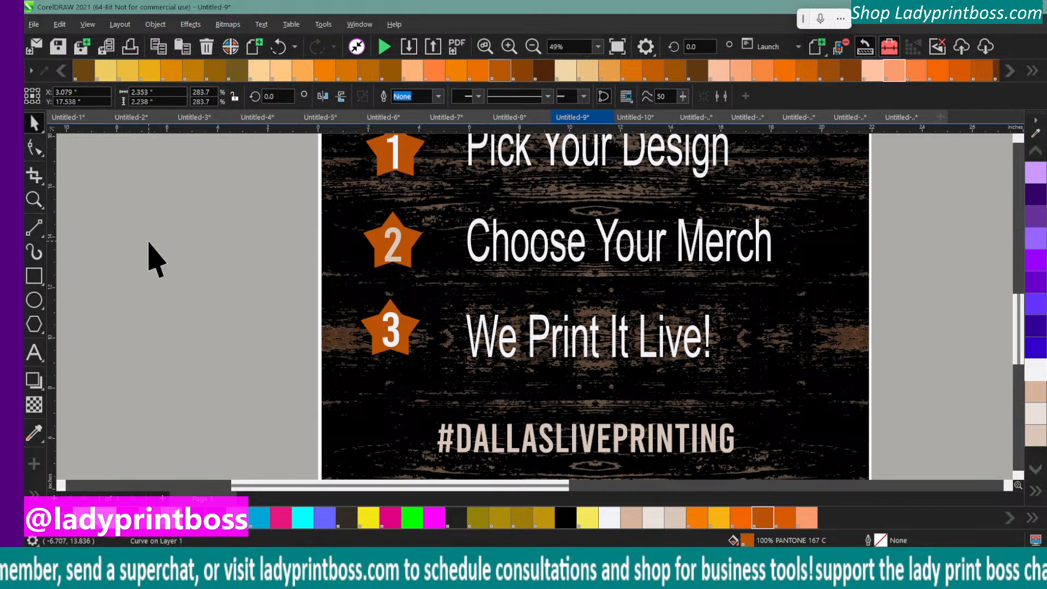
click(156, 261)
Enlarge the #DALLASLIVEPRINTING text proportionally to about 16.8 by 1.65 inches
scroll(185, 287, up, 1)
click(532, 47)
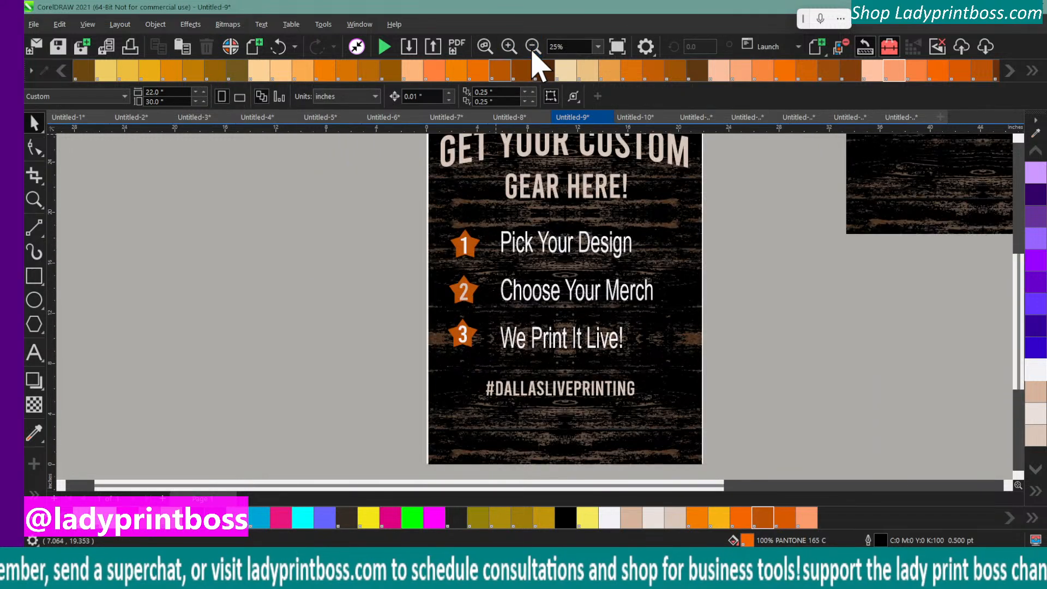
scroll(851, 476, up, 1)
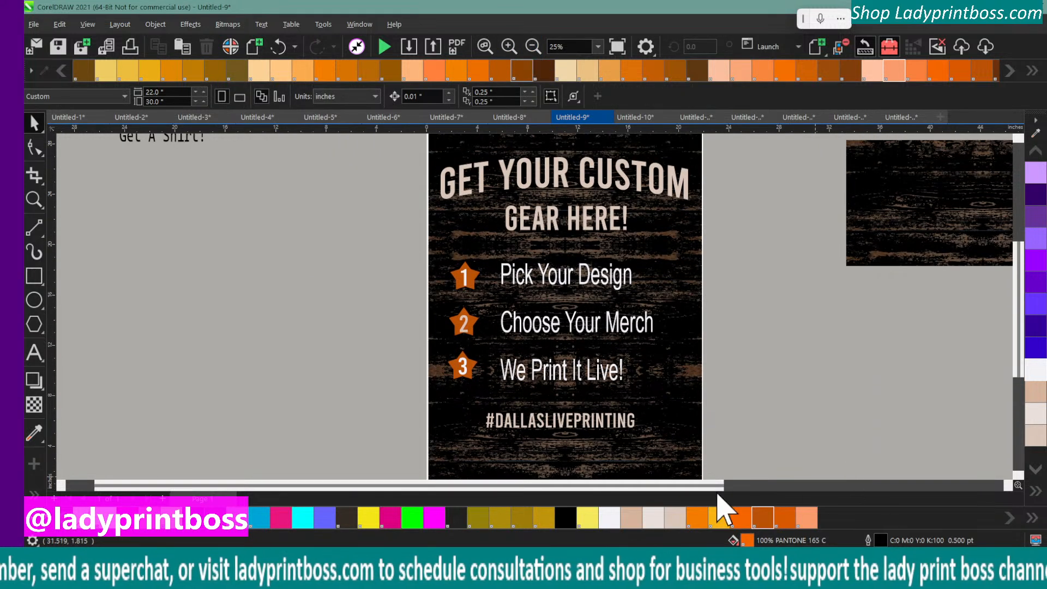
drag(700, 485, 791, 484)
scroll(753, 431, up, 1)
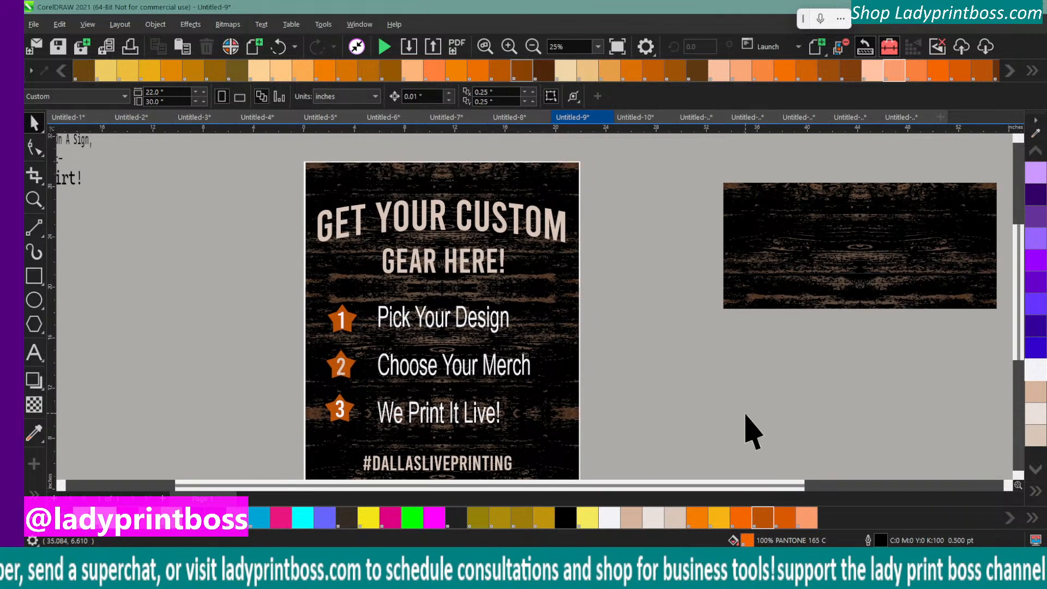
scroll(752, 431, down, 1)
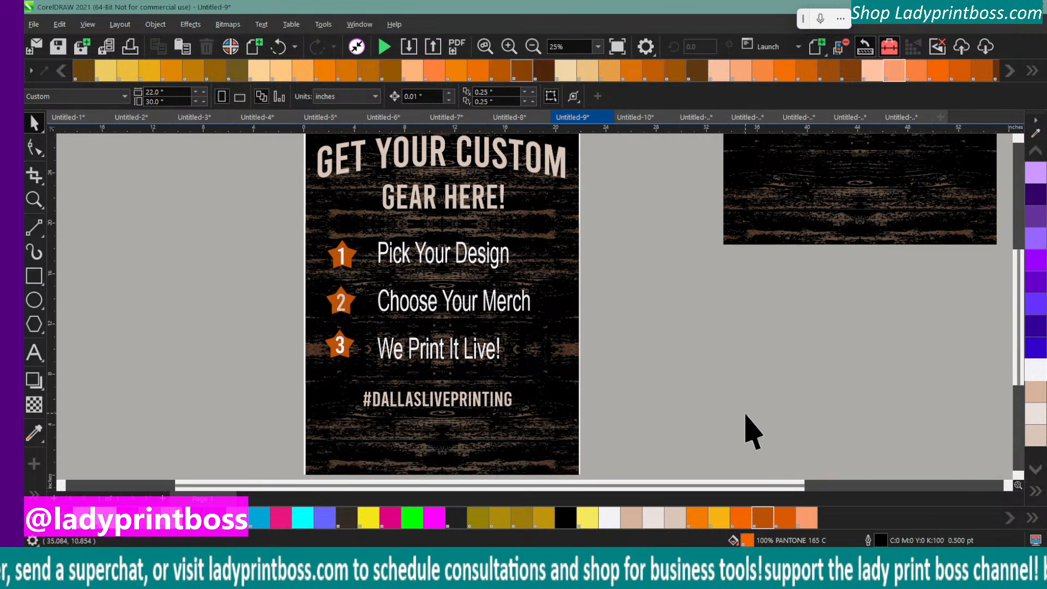
click(385, 402)
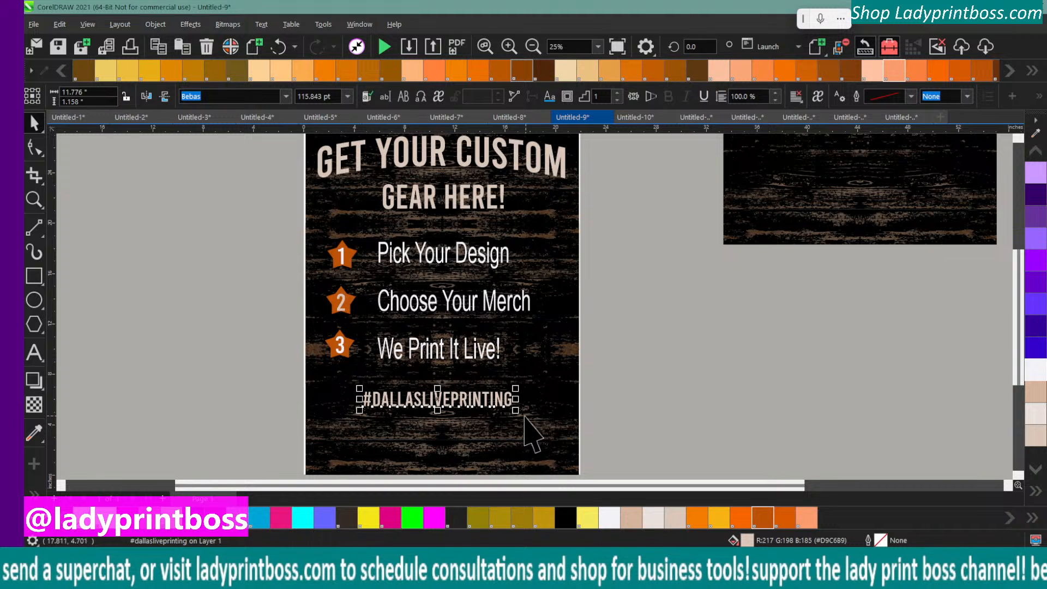
drag(518, 412, 579, 435)
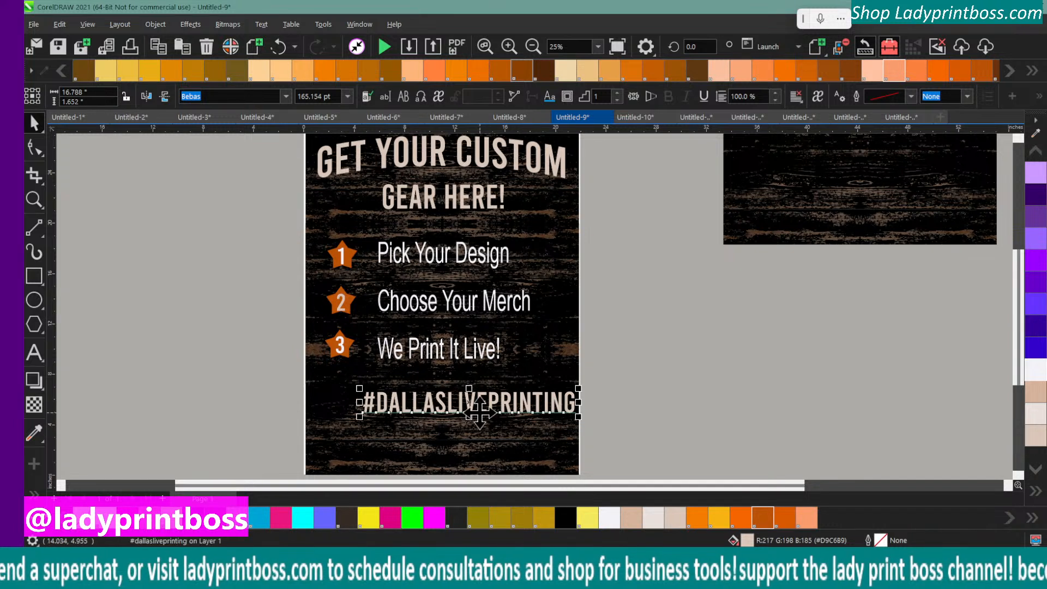
Move the #DALLASLIVEPRINTING text to the sign's lower edge and shrink it proportionally to about 9.9 by 0.97 inches
drag(471, 407, 444, 465)
scroll(340, 414, down, 1)
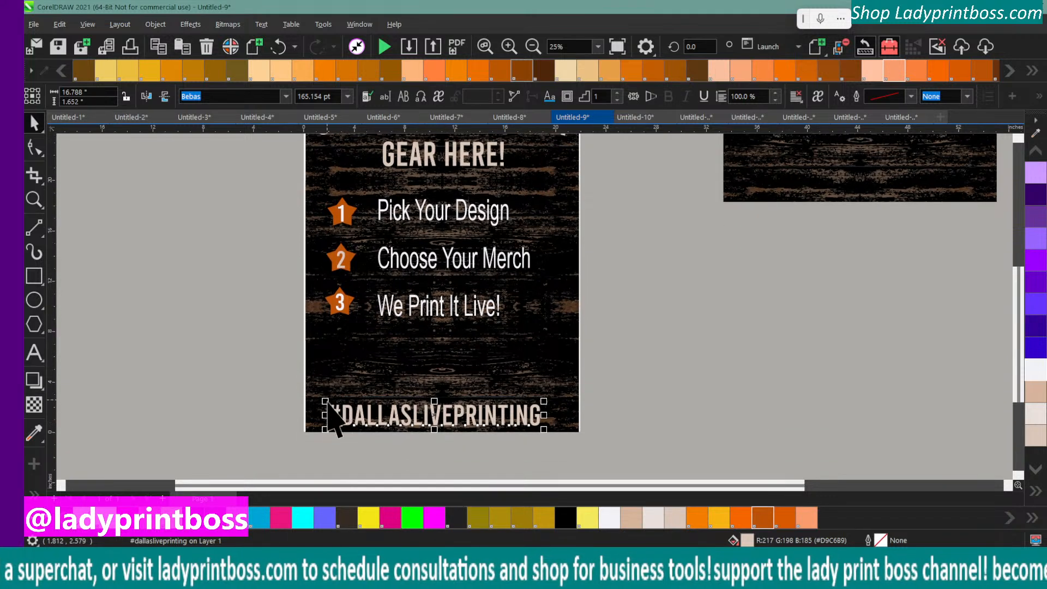
drag(325, 402, 412, 409)
drag(472, 420, 458, 426)
drag(436, 431, 432, 429)
scroll(622, 427, up, 3)
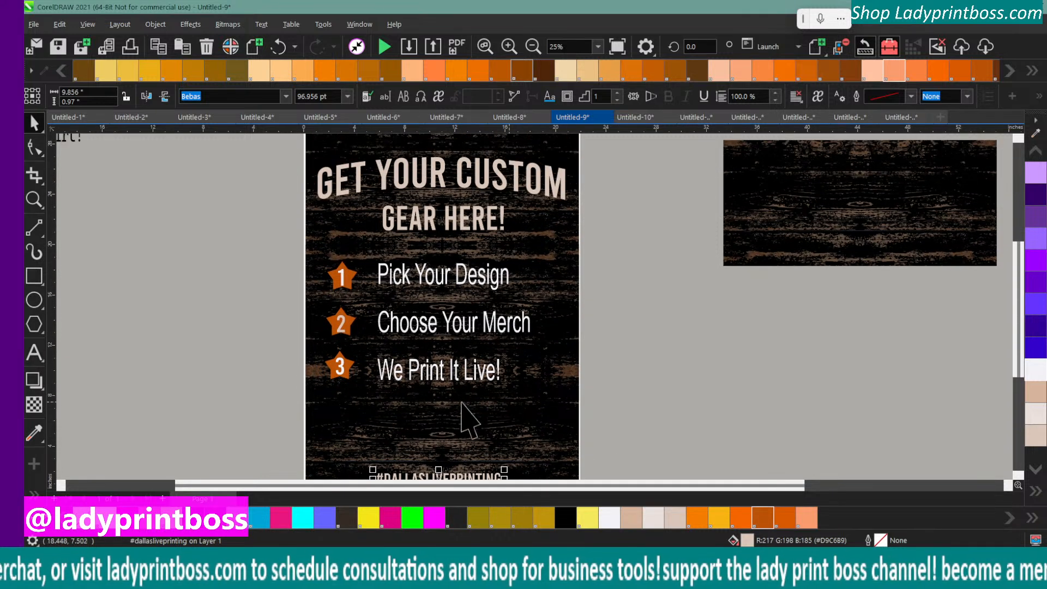
scroll(243, 409, down, 1)
scroll(243, 409, up, 1)
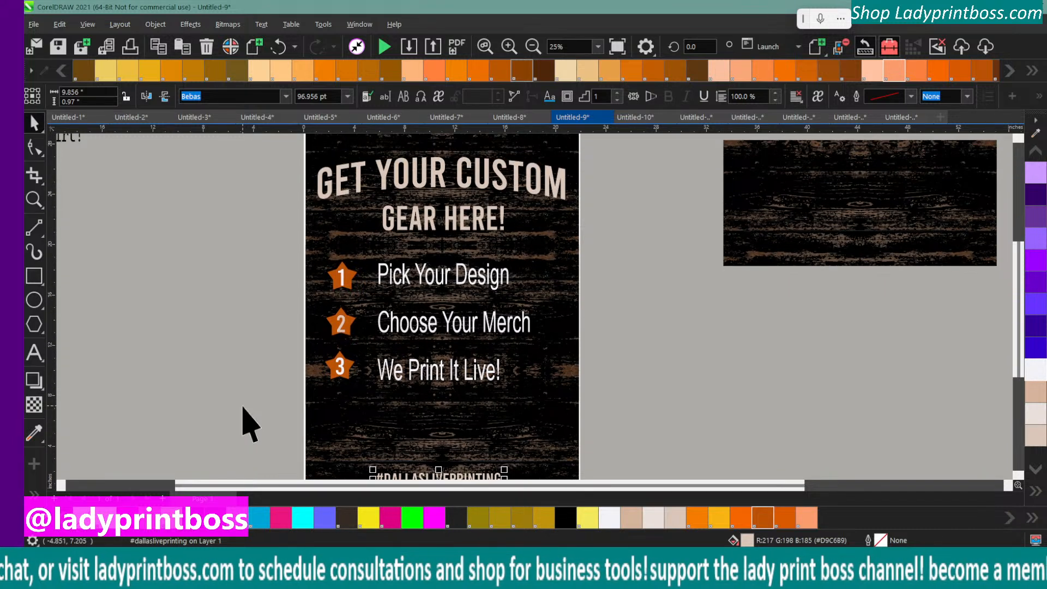
Make the three-line "Pick Your Design" list text bold
click(415, 279)
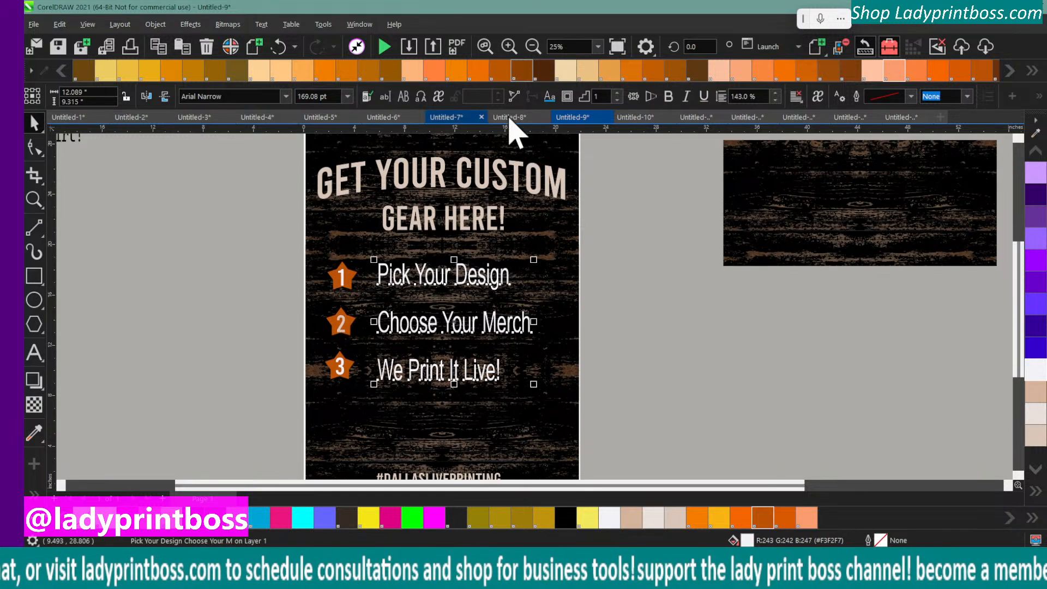
click(667, 96)
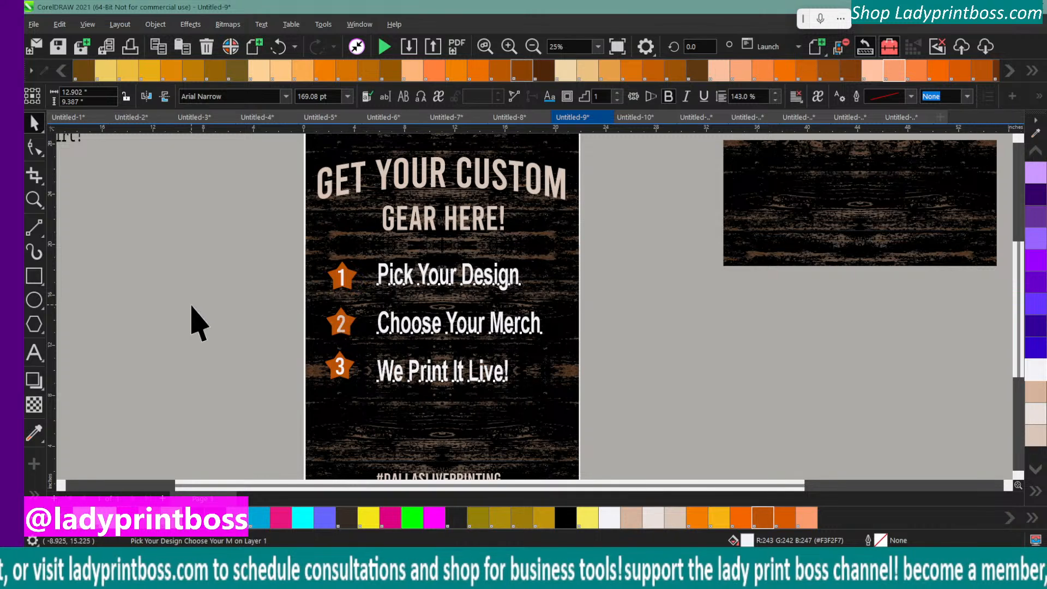
click(380, 300)
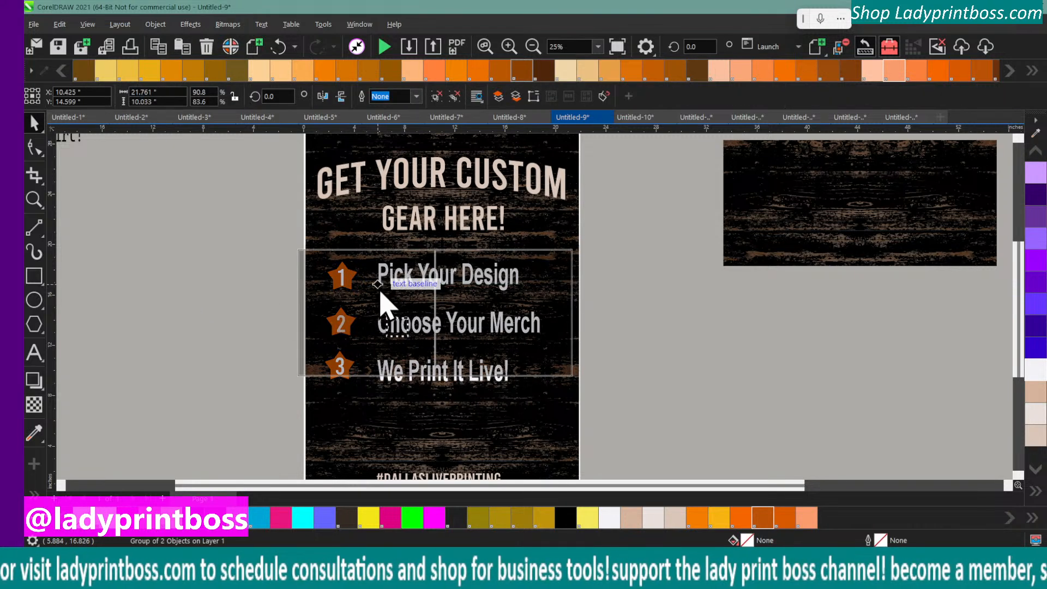
drag(380, 300, 380, 298)
click(278, 46)
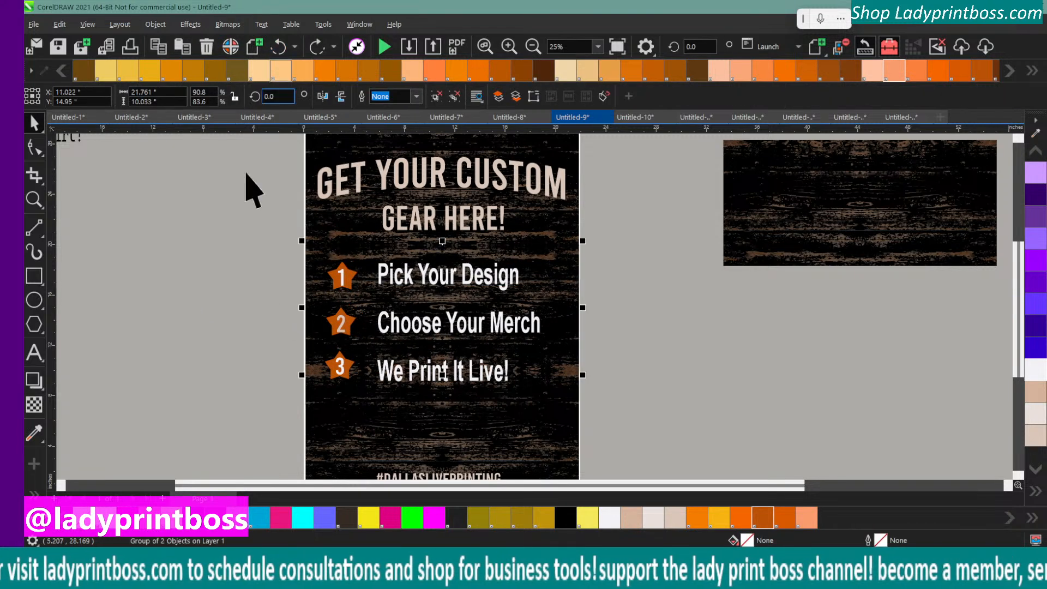
Shift the bold list text slightly down and toward the numbered stars
click(380, 275)
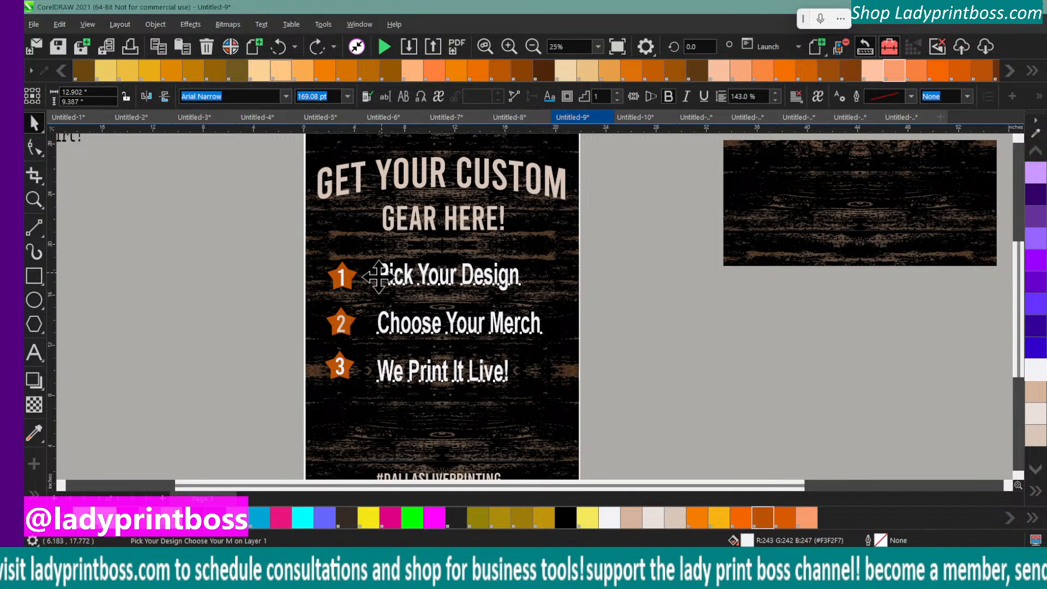
drag(379, 276, 376, 281)
key(Up)
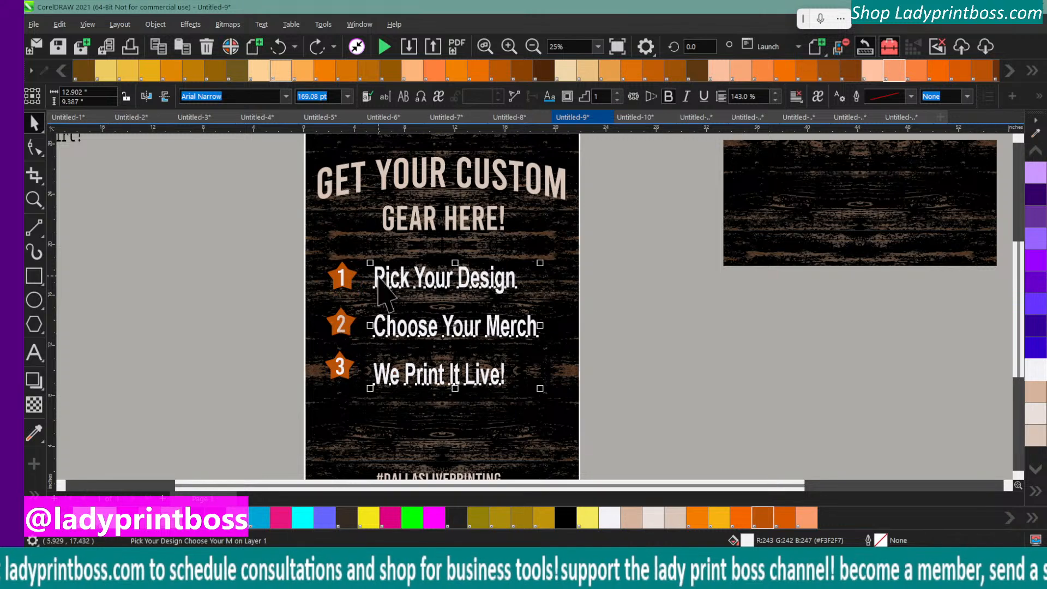
Move the numbered stars closer to the list text and enlarge them together to about 2.8 by 10.3 inches
click(256, 287)
drag(312, 255, 387, 436)
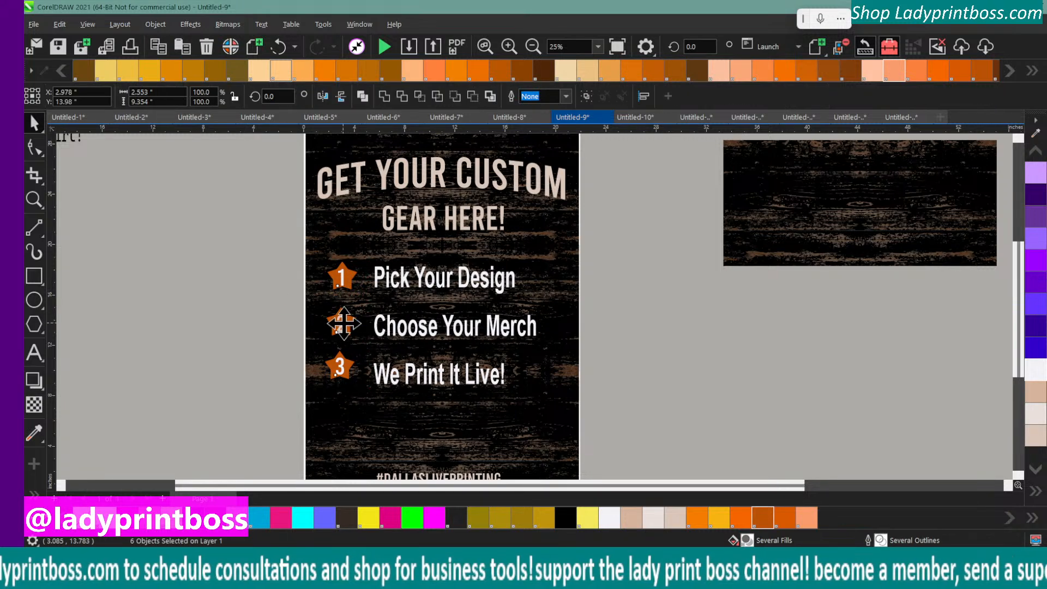
drag(341, 323, 351, 326)
click(259, 322)
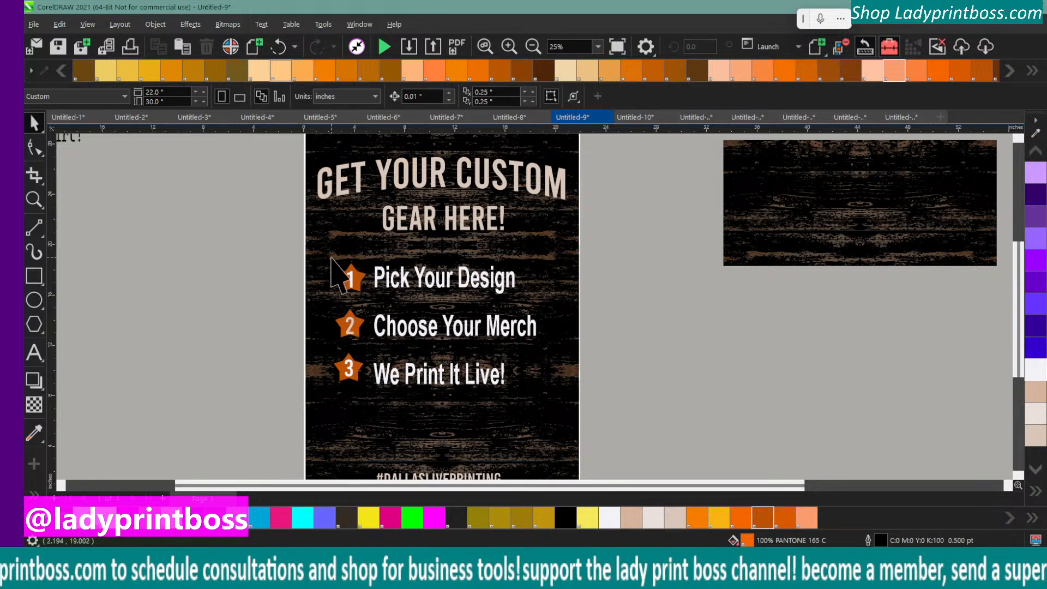
drag(287, 247, 316, 400)
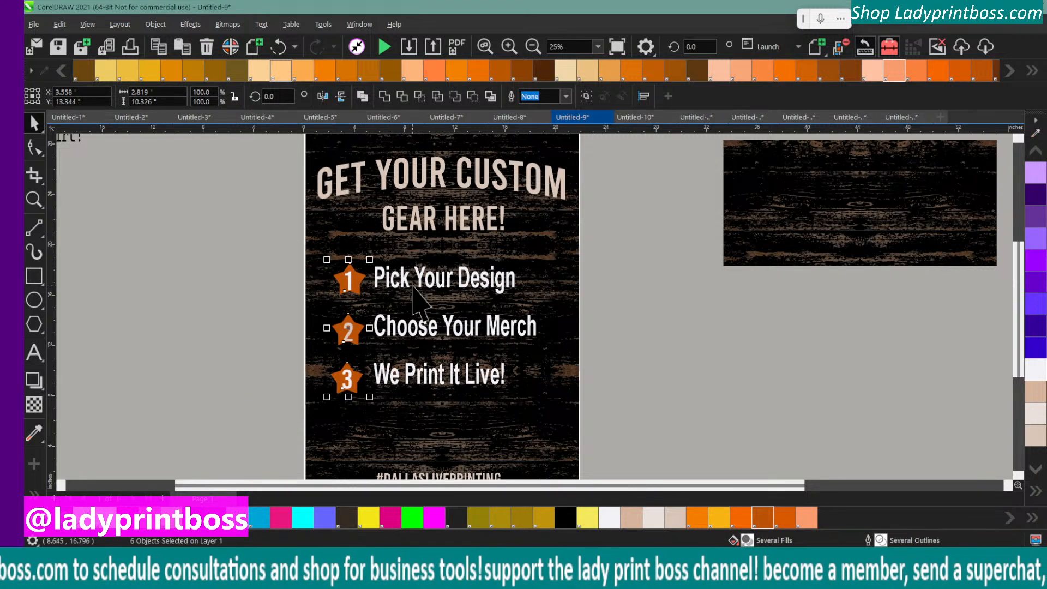
Enlarge the list text to about 14.8 by 10.8 inches and the numbered star column to about 3.1 by 11.5 inches
click(398, 273)
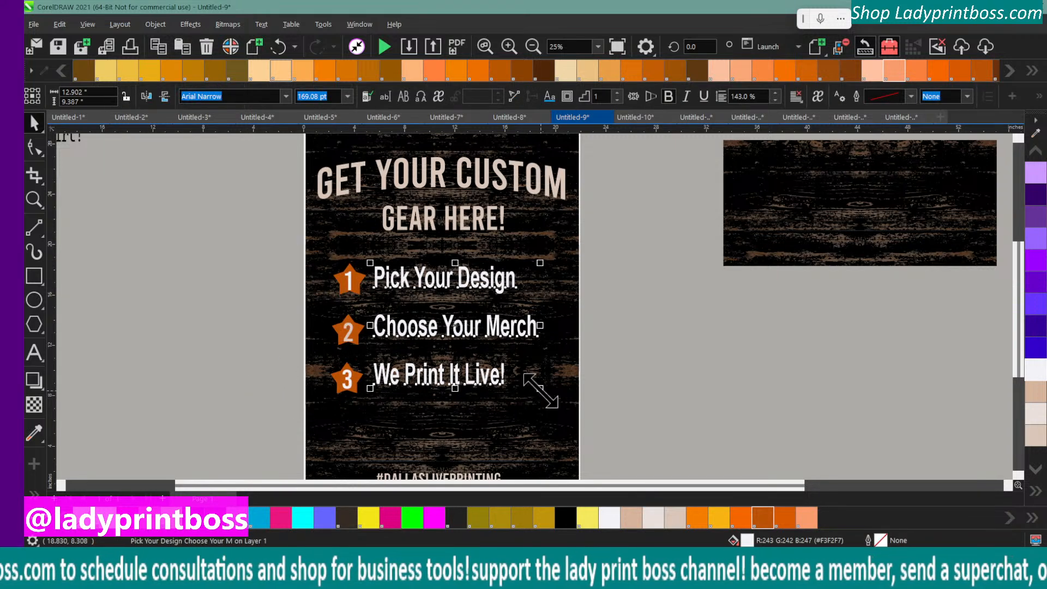
drag(540, 389, 561, 406)
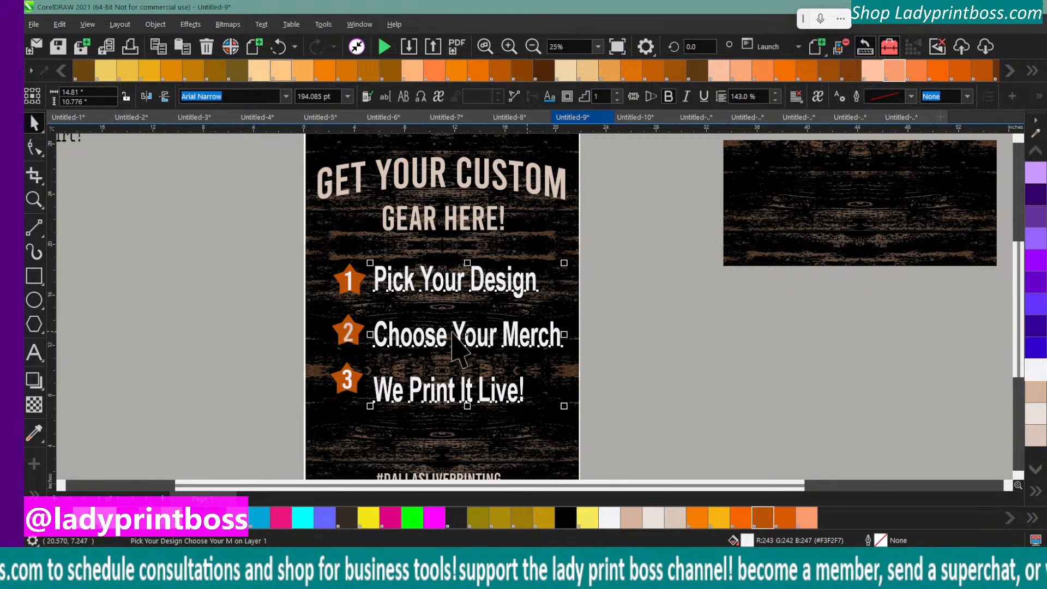
drag(262, 252, 322, 412)
mouse_move(344, 340)
mouse_down()
mouse_move(340, 331)
mouse_move(343, 350)
mouse_up()
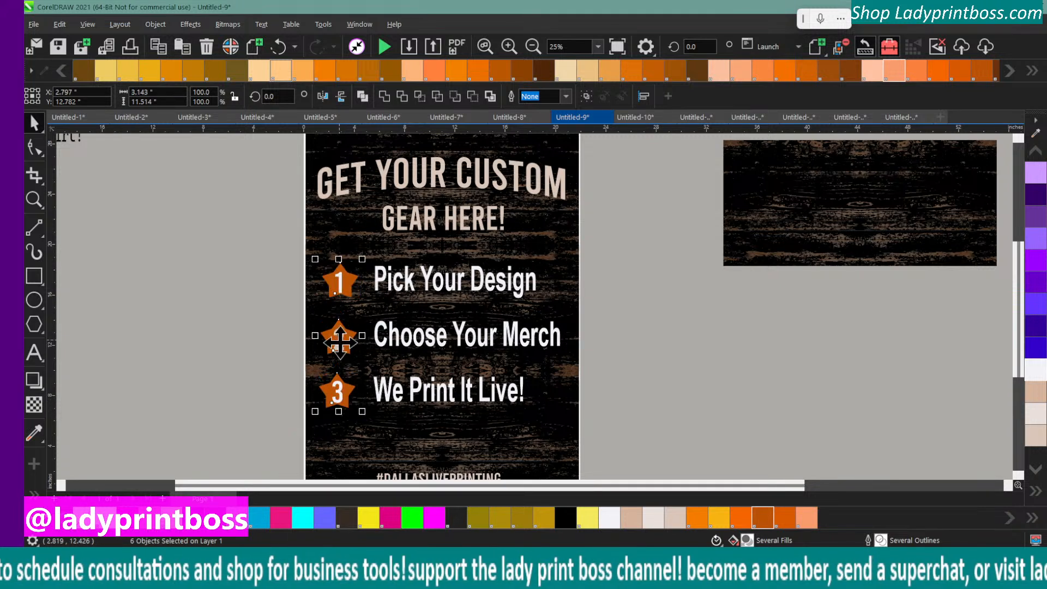
click(273, 347)
Enlarge the list text proportionally to about 15.7 by 11.4 inches and reposition it slightly lower beside the stars
drag(395, 291, 390, 295)
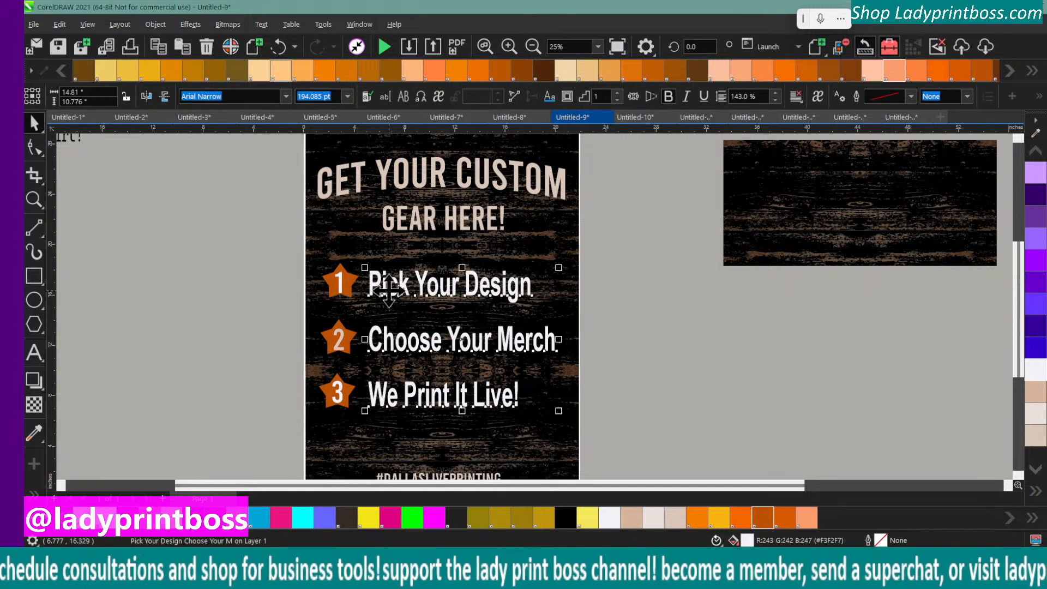
click(205, 308)
click(372, 285)
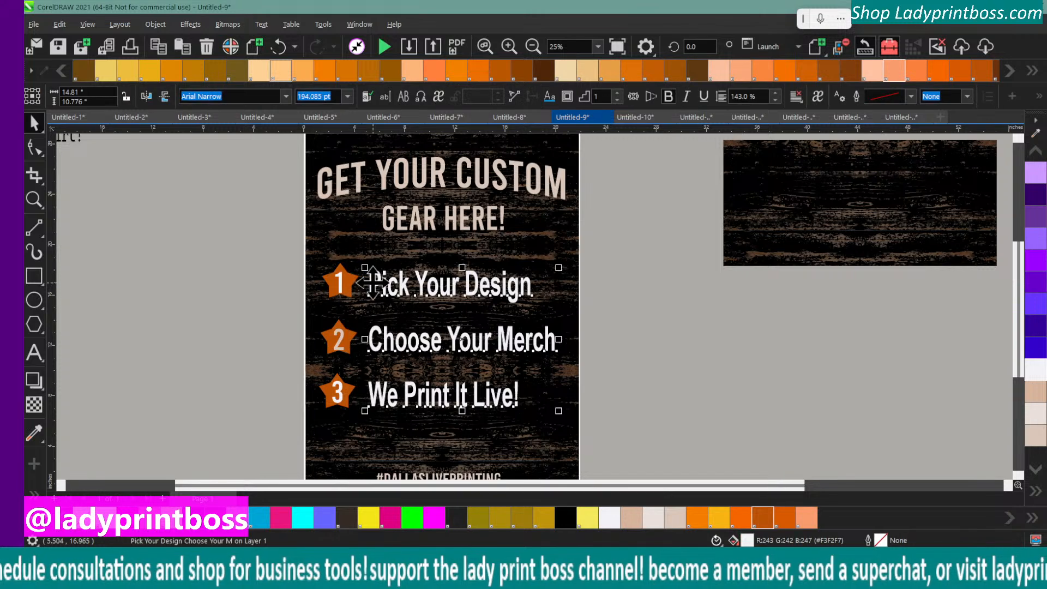
drag(561, 264, 572, 253)
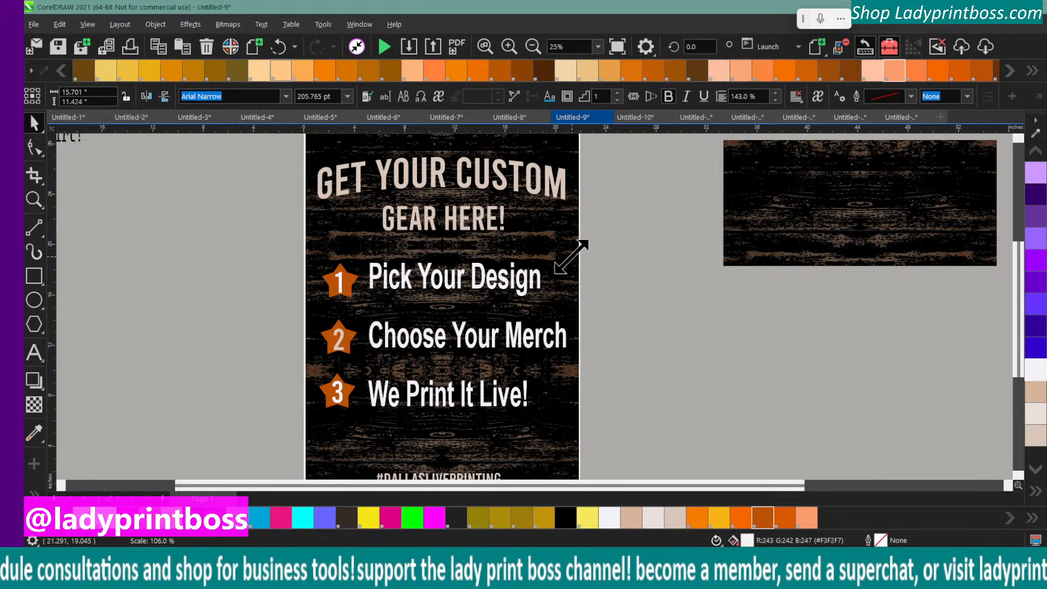
drag(441, 278, 440, 297)
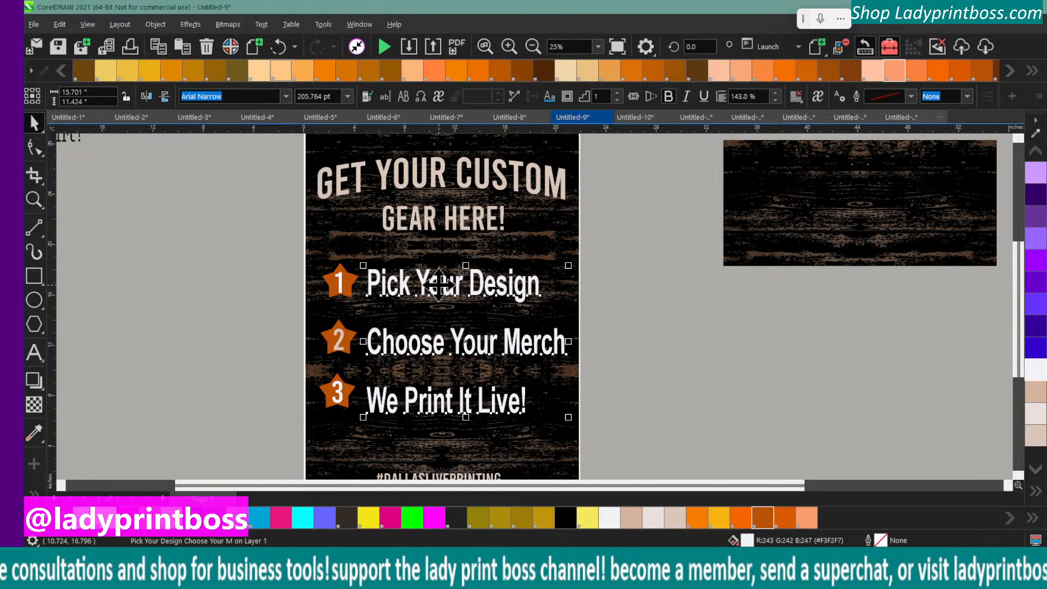
Enlarge the column of numbered stars proportionally to about 3.25 by 11.9 inches to match the list lines
click(279, 327)
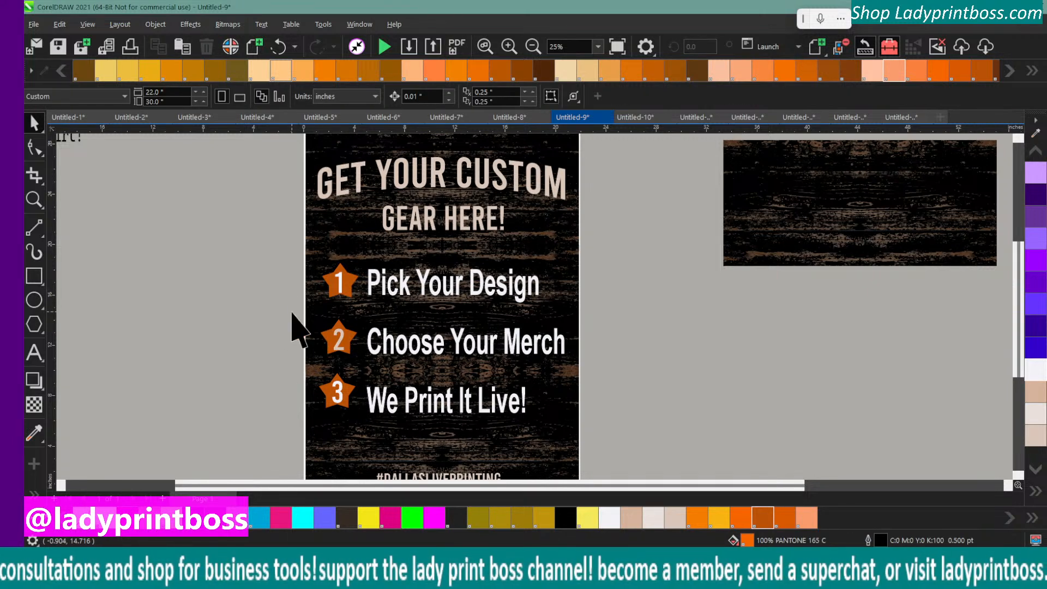
drag(275, 258, 374, 431)
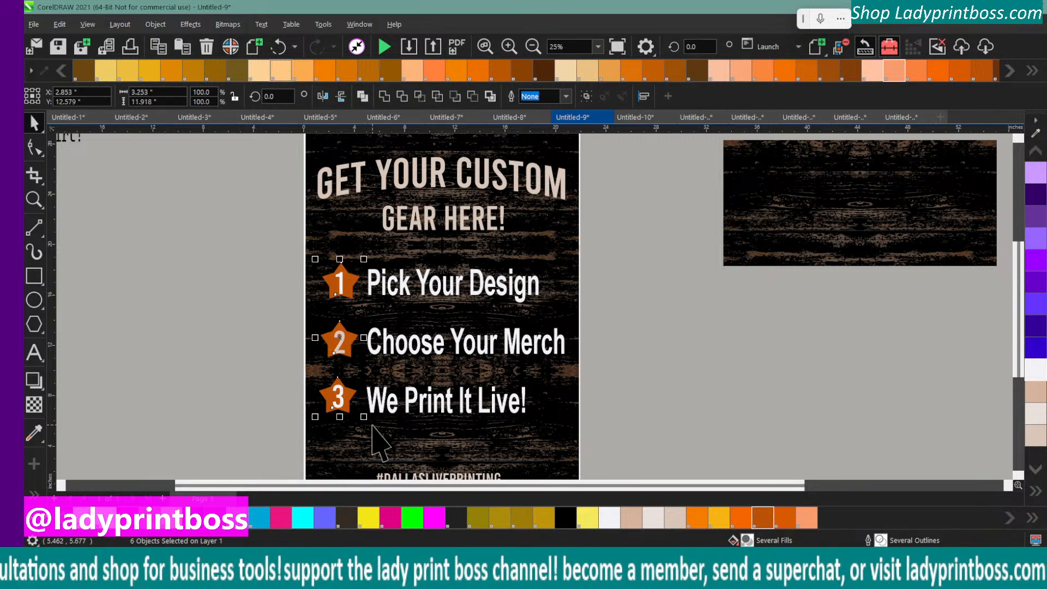
click(188, 381)
Nudge the number 3 star slightly down and the number 2 and 1 stars slightly left to even out the column
click(330, 339)
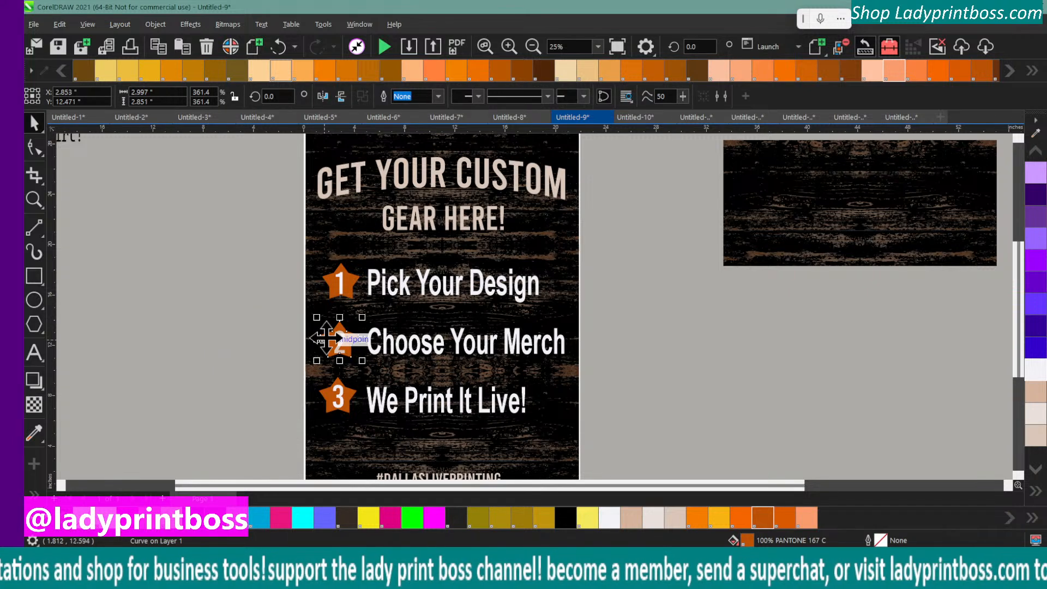
click(272, 324)
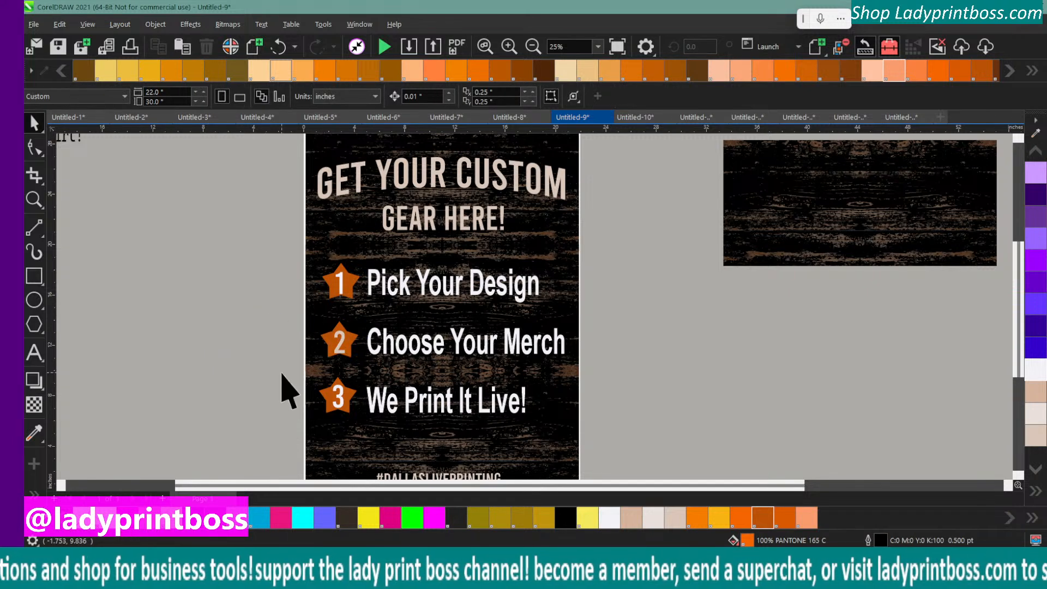
click(329, 401)
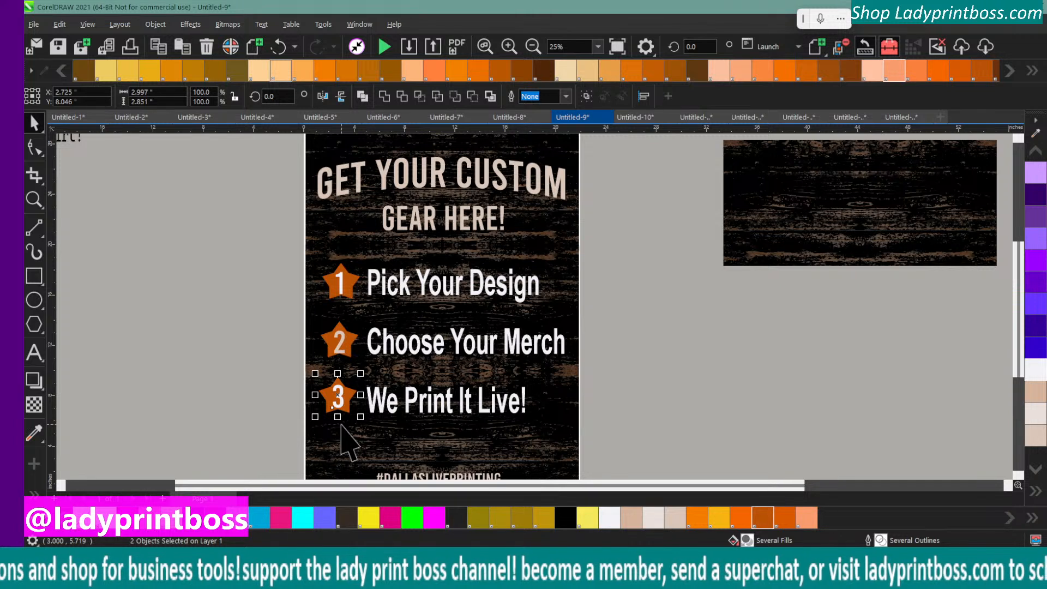
click(343, 340)
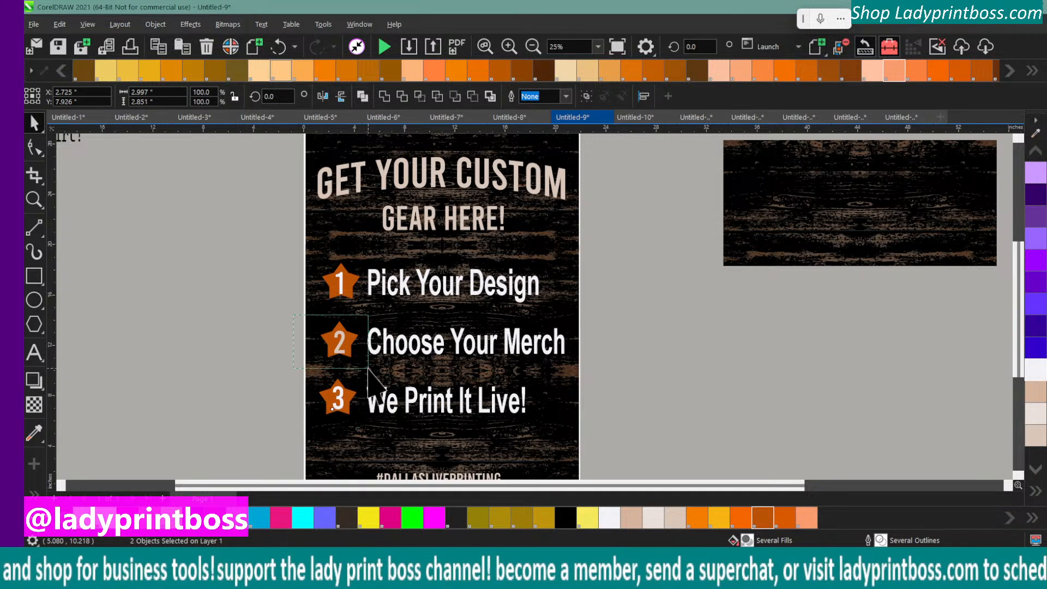
key(Left)
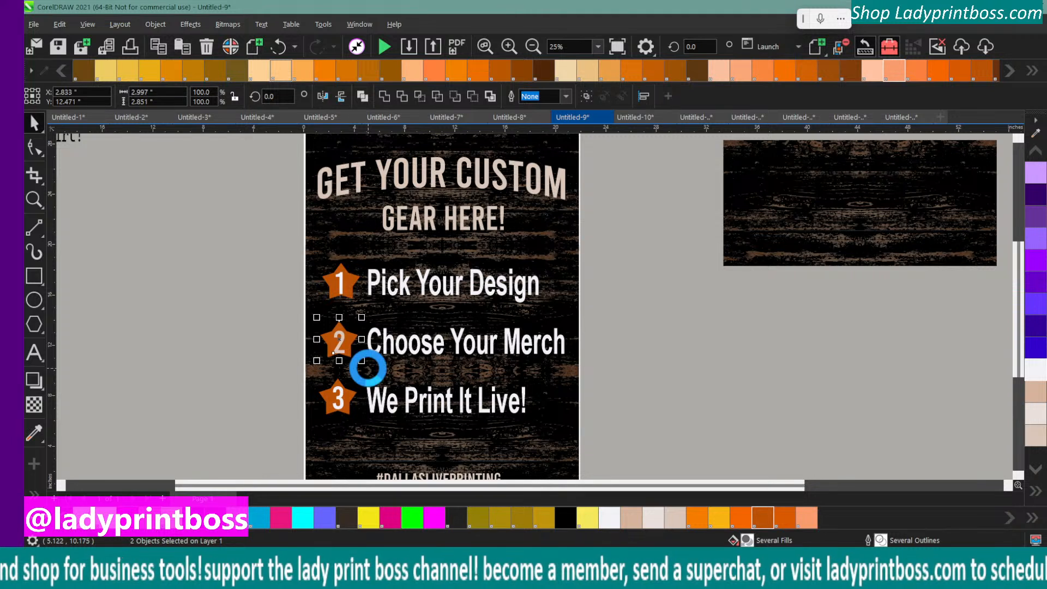
drag(300, 252, 365, 316)
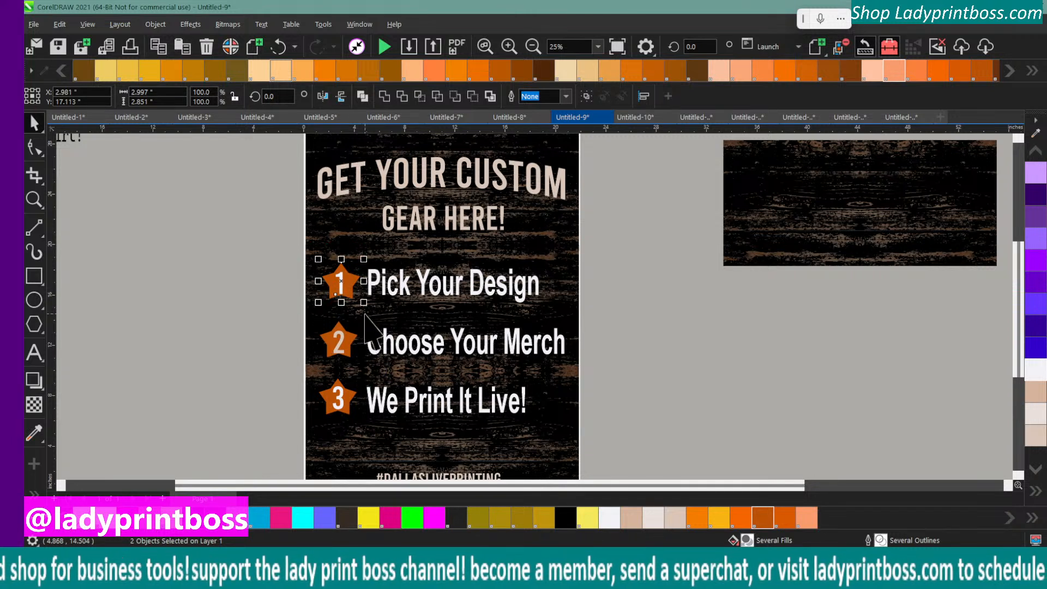
key(shift+Left)
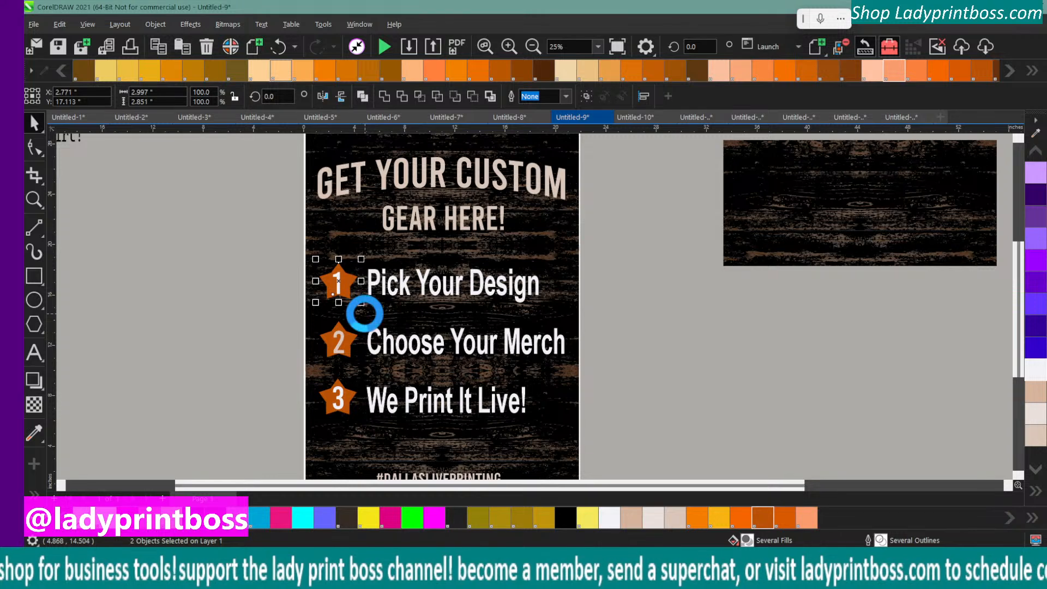
click(250, 311)
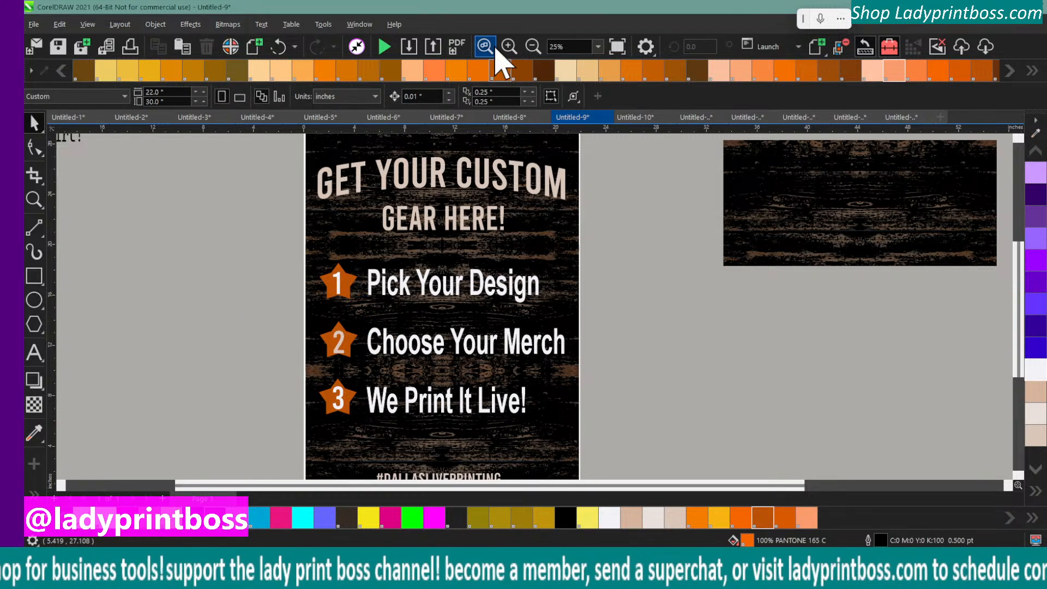
Enlarge the "If You're Waiting On A Sign, This Is It– Get A Shirt!" text group to about 12.6 by 6.2 inches
click(534, 48)
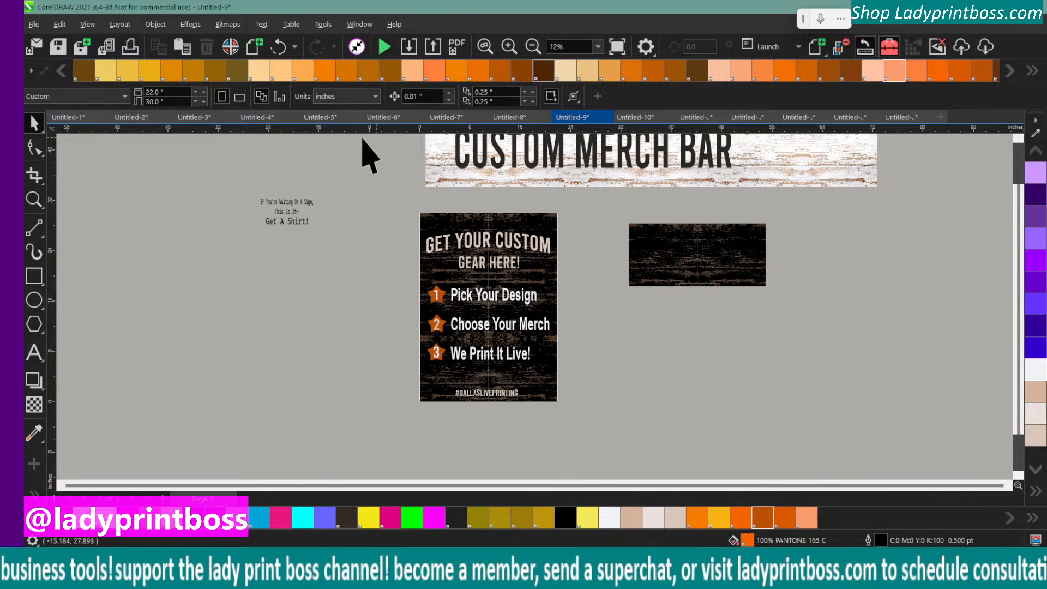
click(703, 267)
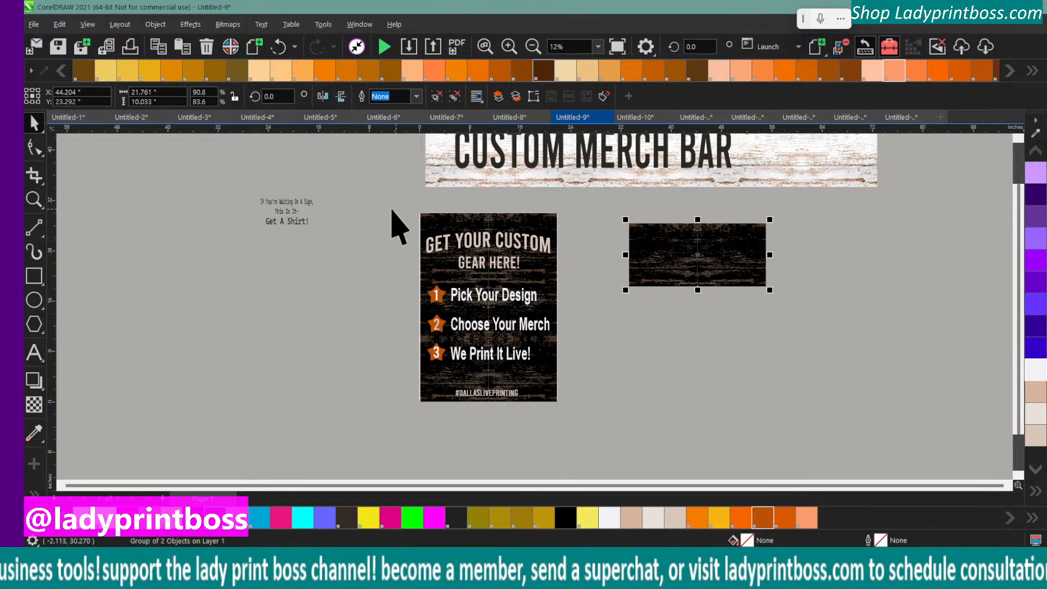
click(295, 224)
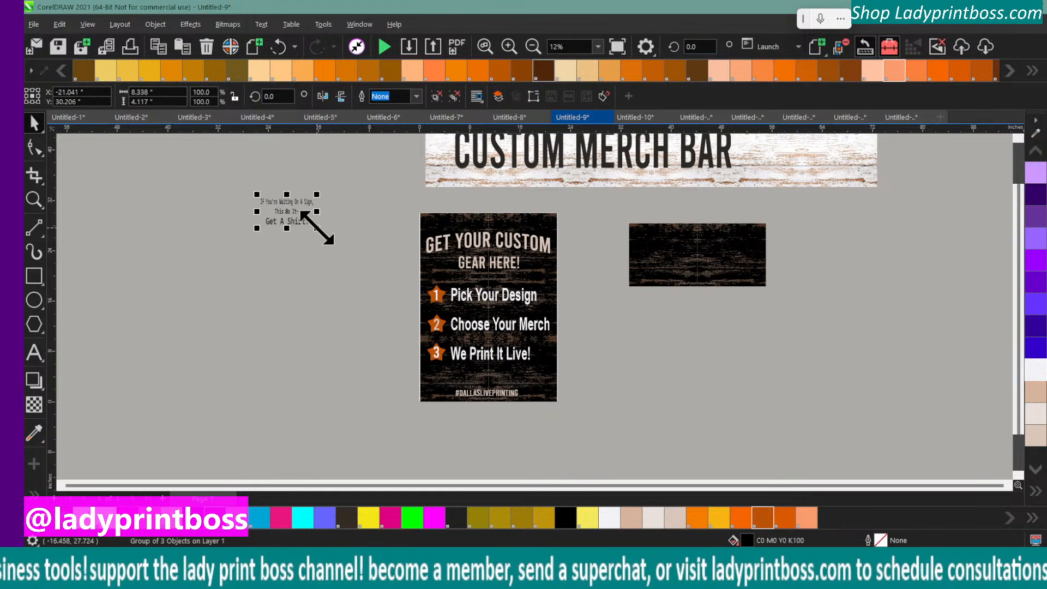
drag(315, 228, 343, 265)
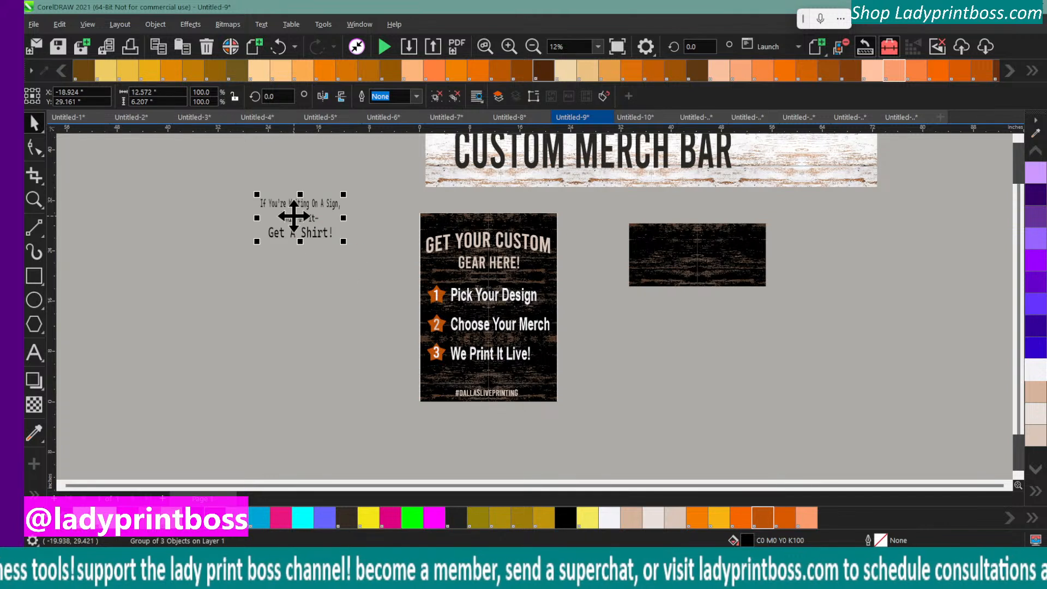
Send the separate dark wood panel beside the sign to the back of the page
click(678, 259)
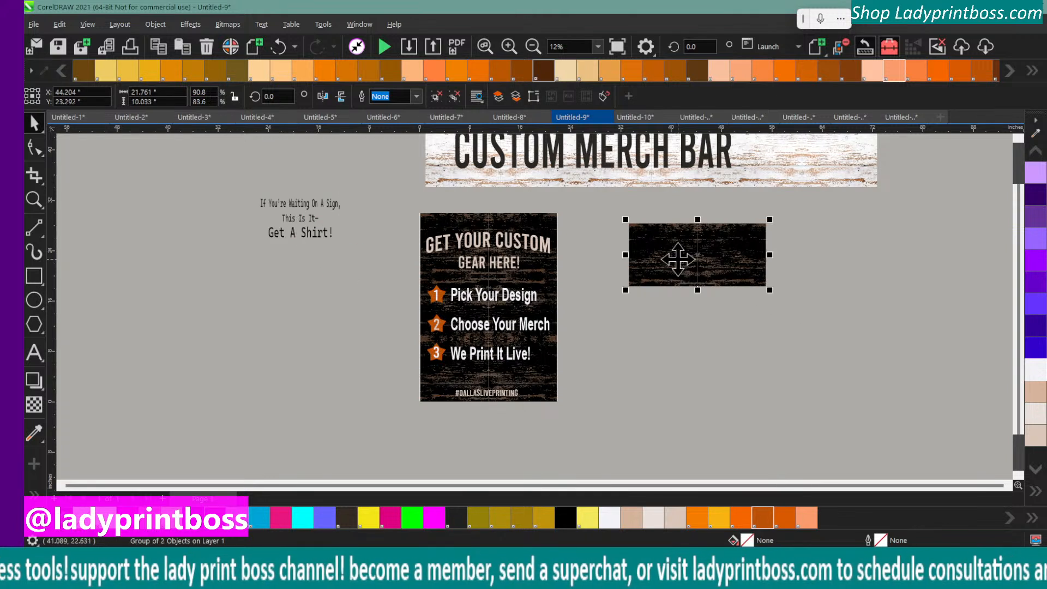
click(155, 24)
mouse_move(219, 294)
click(375, 303)
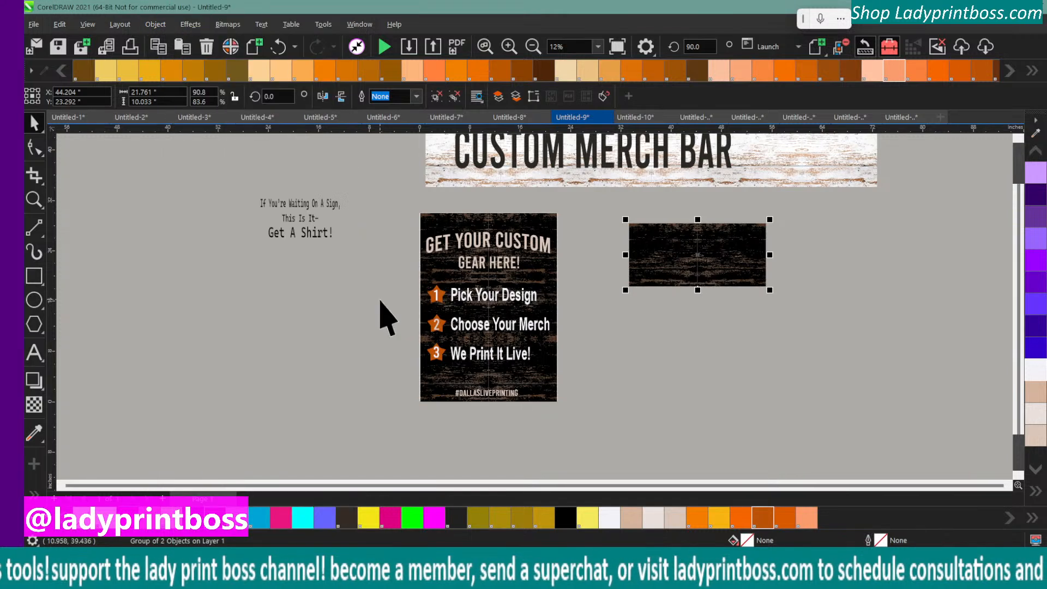
Move one half of the separate dark wood panel below the "Get A Shirt!" text group and shift the text slightly down and left
drag(666, 254, 315, 322)
click(299, 217)
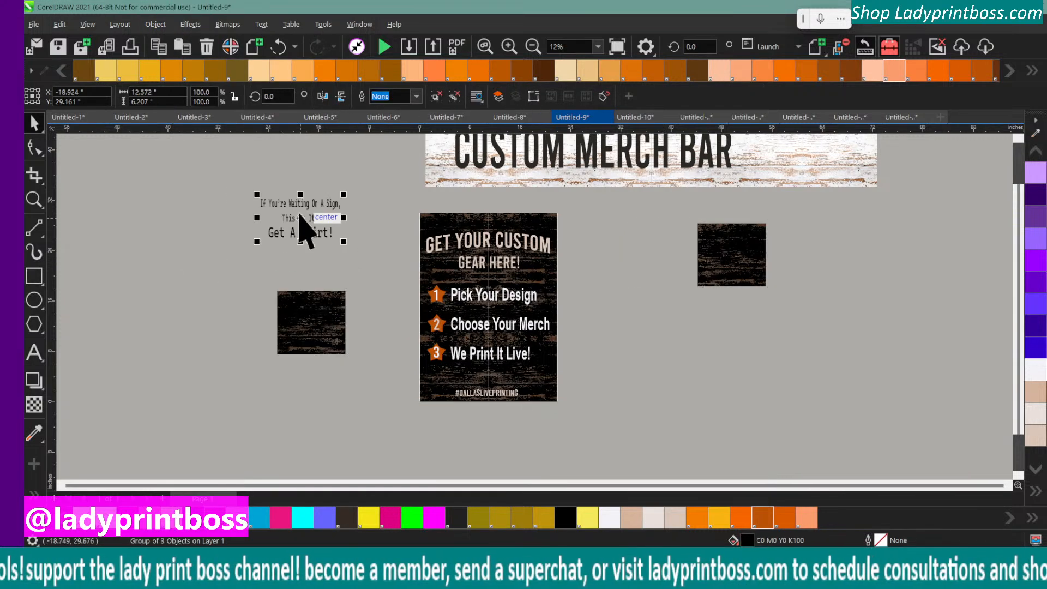
mouse_move(301, 220)
mouse_down()
mouse_move(314, 327)
mouse_move(292, 228)
mouse_up()
click(302, 301)
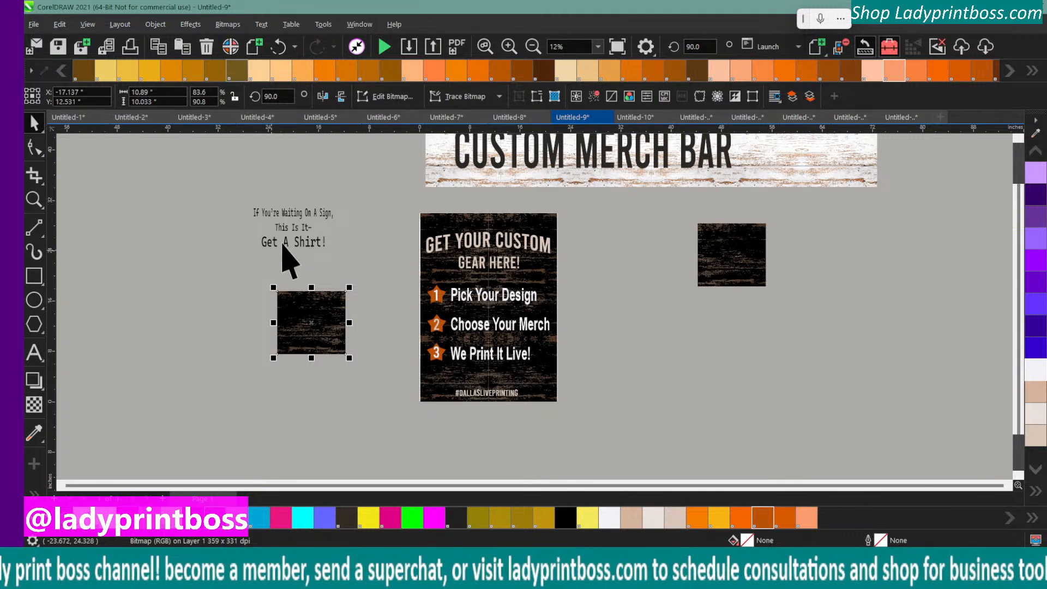
Recolor the "Get A Shirt!" text group to the off-white from the document palette
click(285, 224)
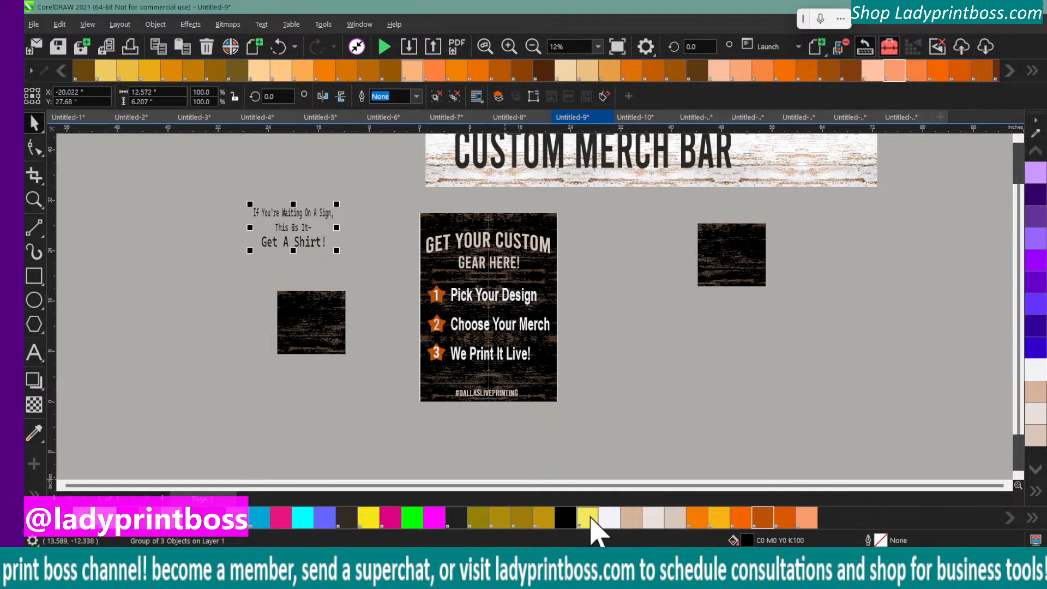
click(609, 517)
click(155, 371)
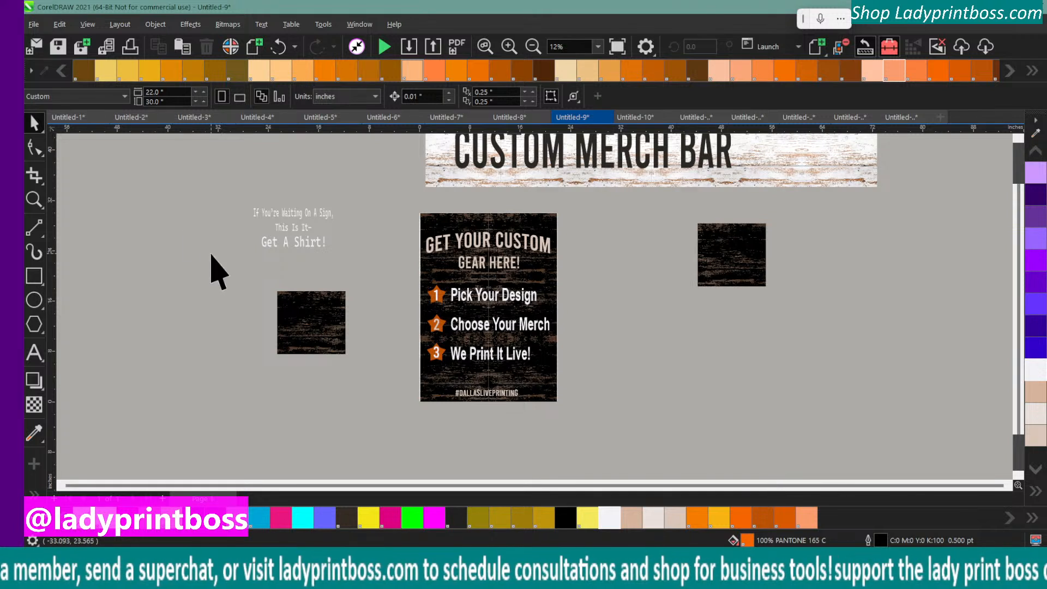
click(322, 229)
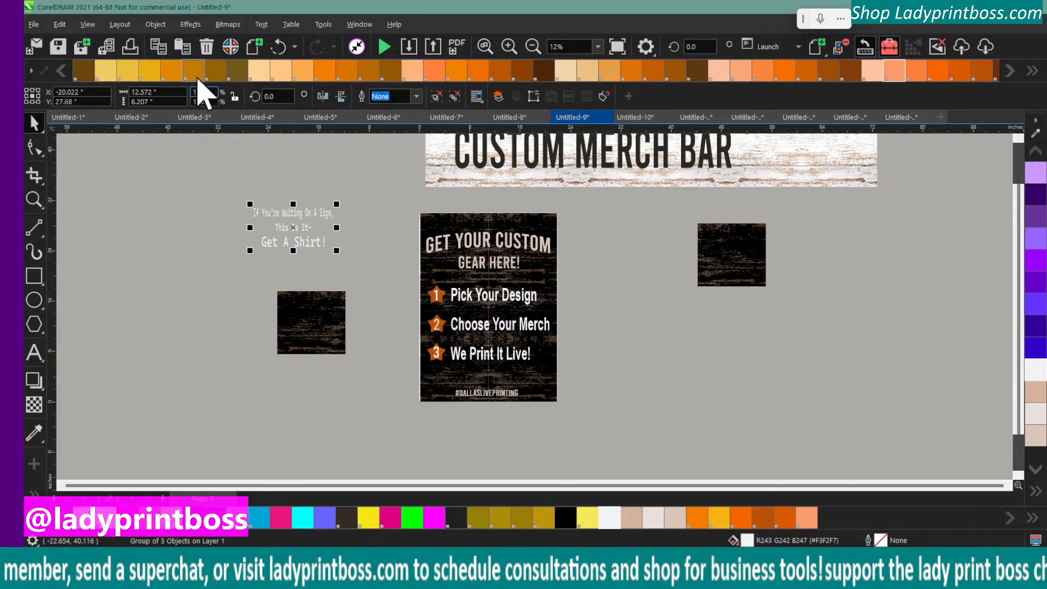
click(170, 92)
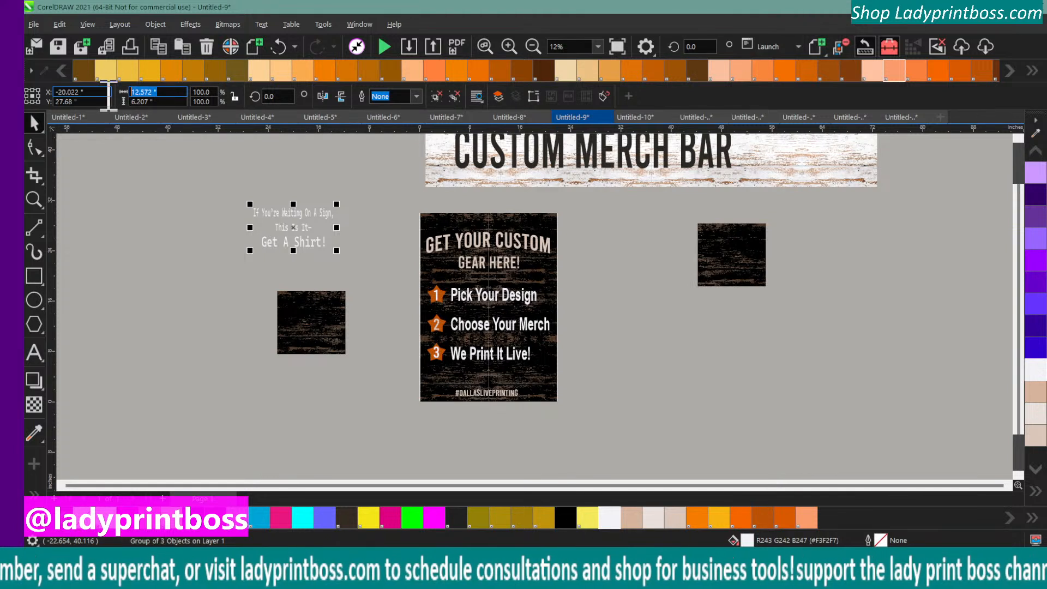
text(7)
key(Return)
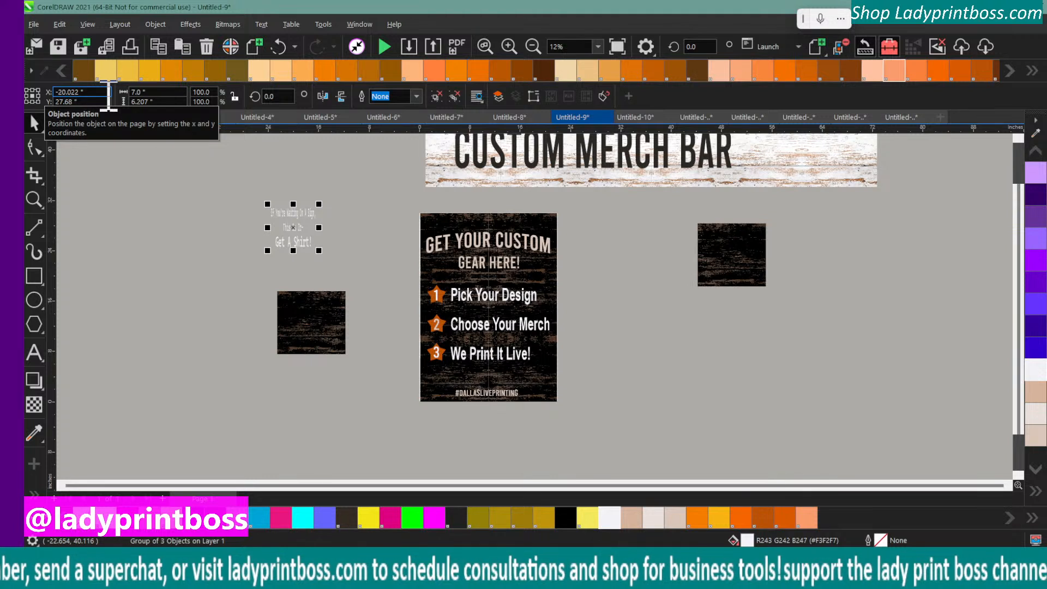
click(283, 49)
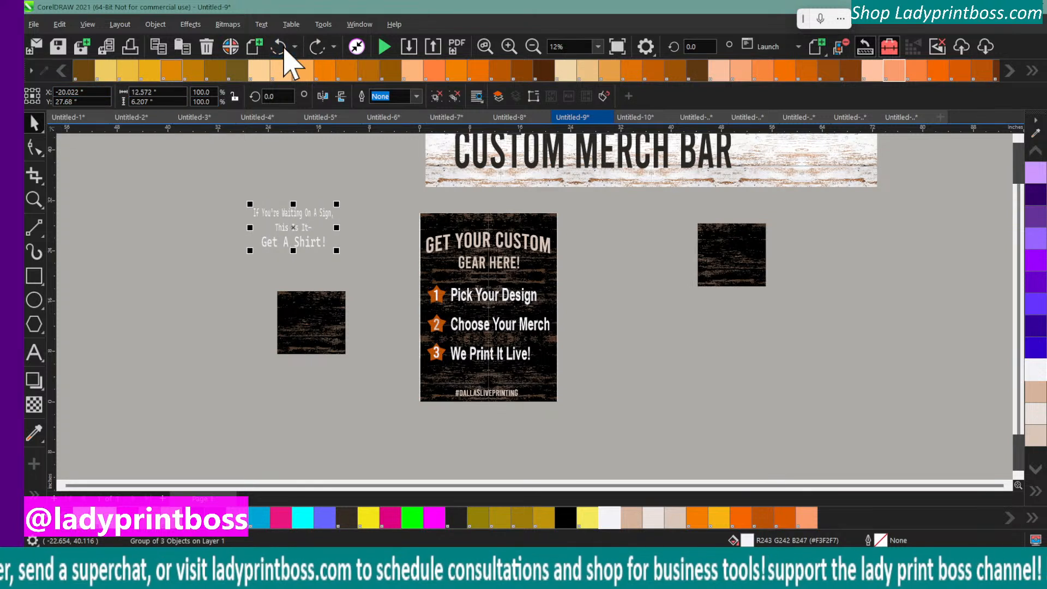
Lock the proportions of the "Get A Shirt!" text group and set its width to 6 inches
click(152, 92)
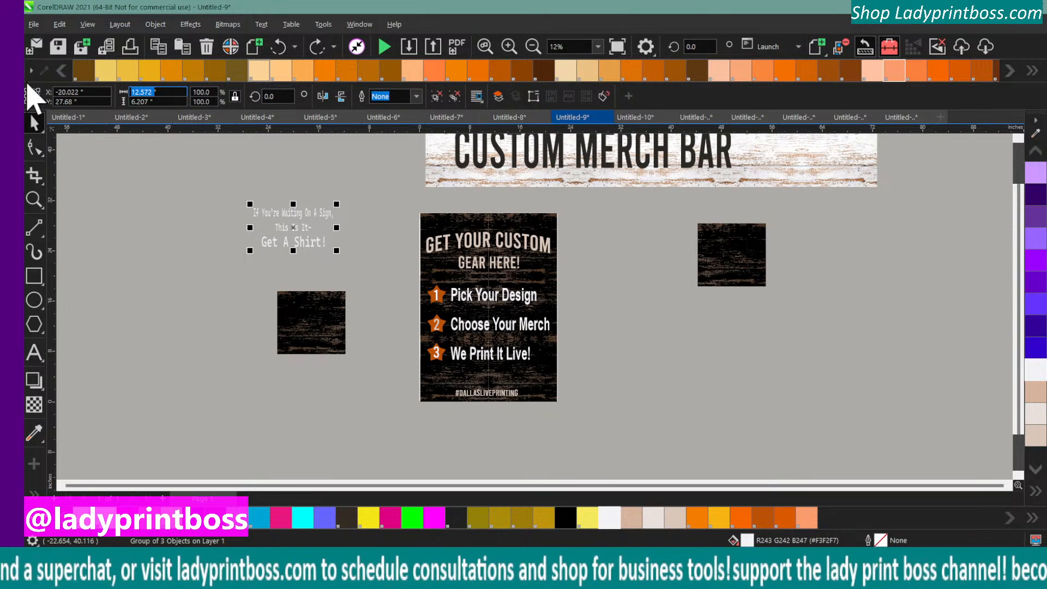
text(6)
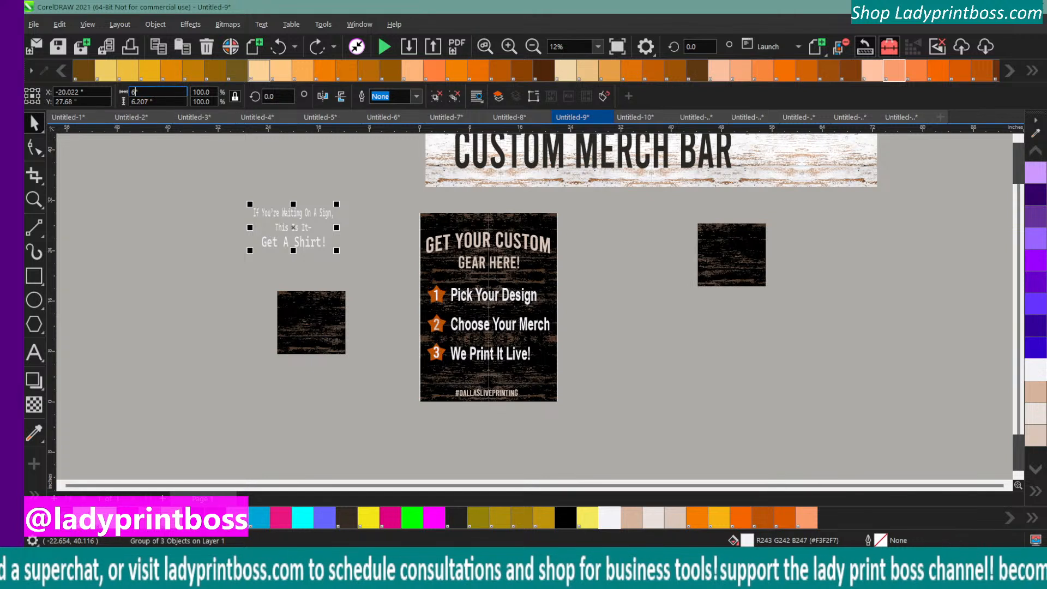
key(Return)
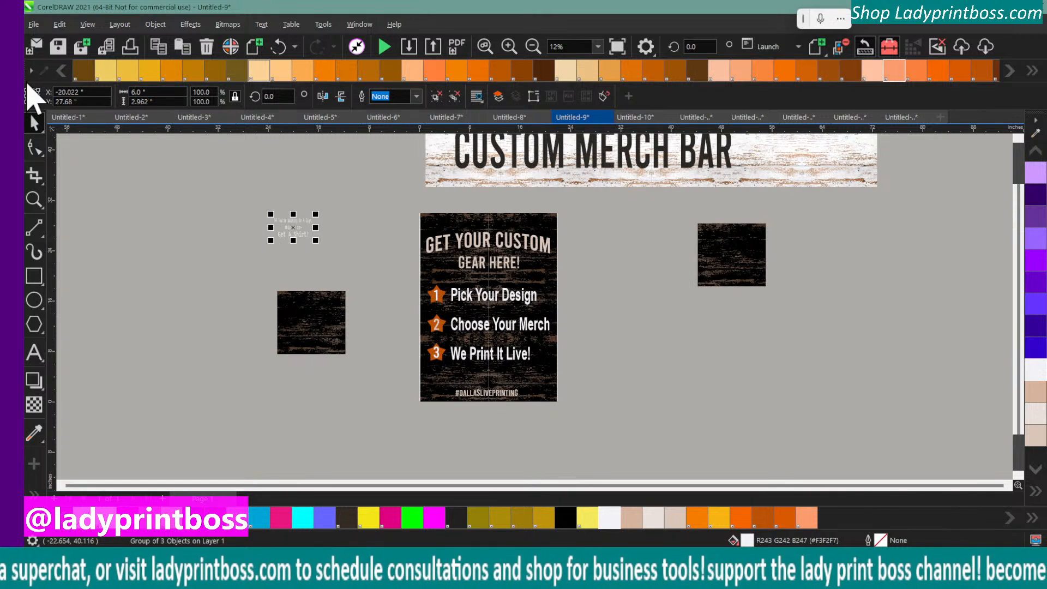
Place the "Get A Shirt!" text group over the loose dark wood square below it and bring it to the front of the page
drag(293, 225, 311, 331)
click(156, 24)
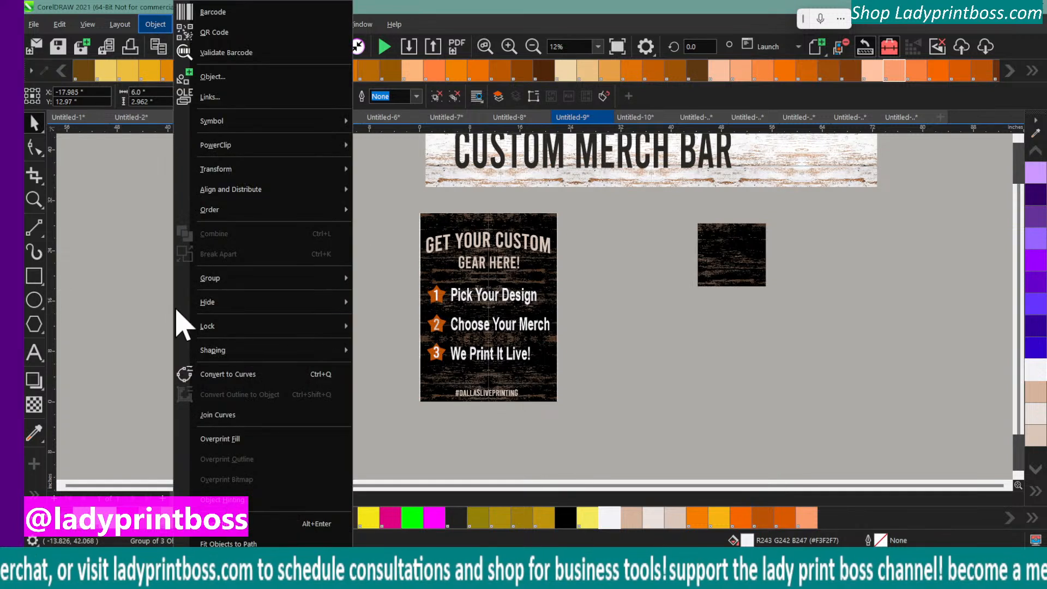
mouse_move(229, 209)
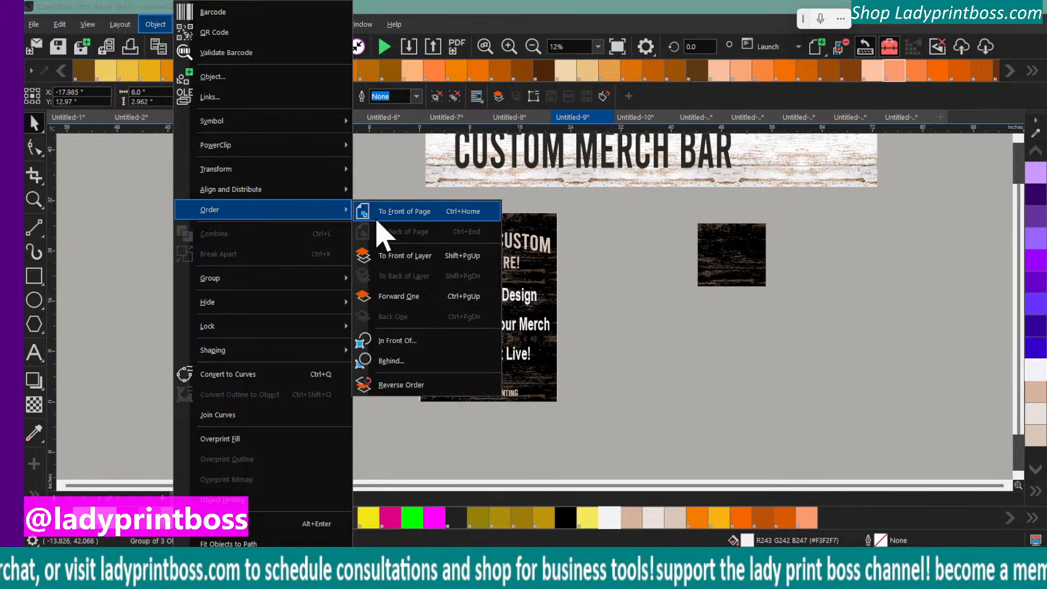
click(401, 216)
Copy the wood square together with its "Get A Shirt!" text and paste both into a new letter-size document
drag(235, 266, 359, 383)
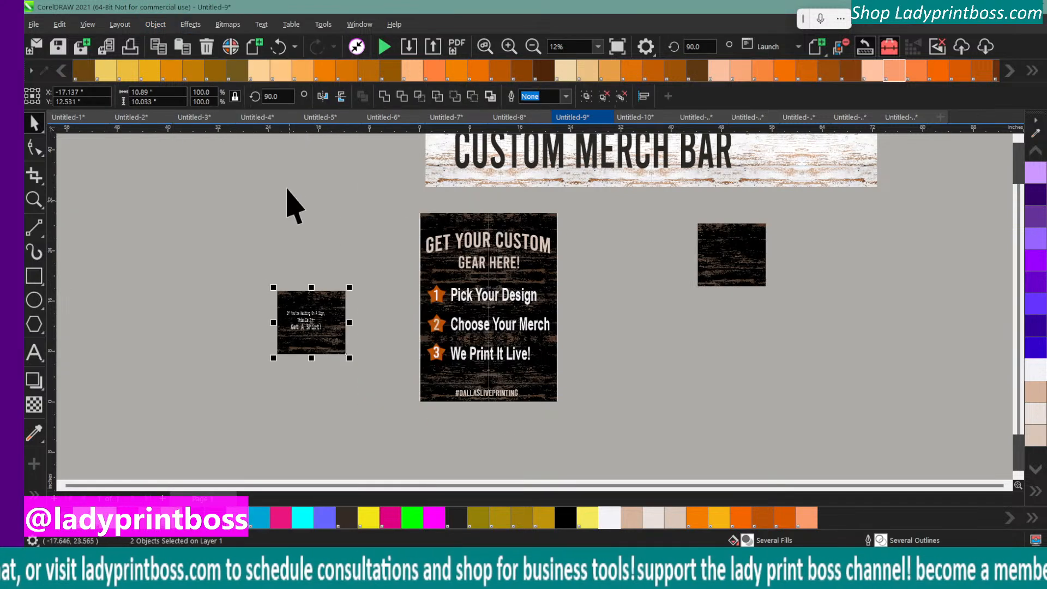
right_click(305, 322)
click(452, 234)
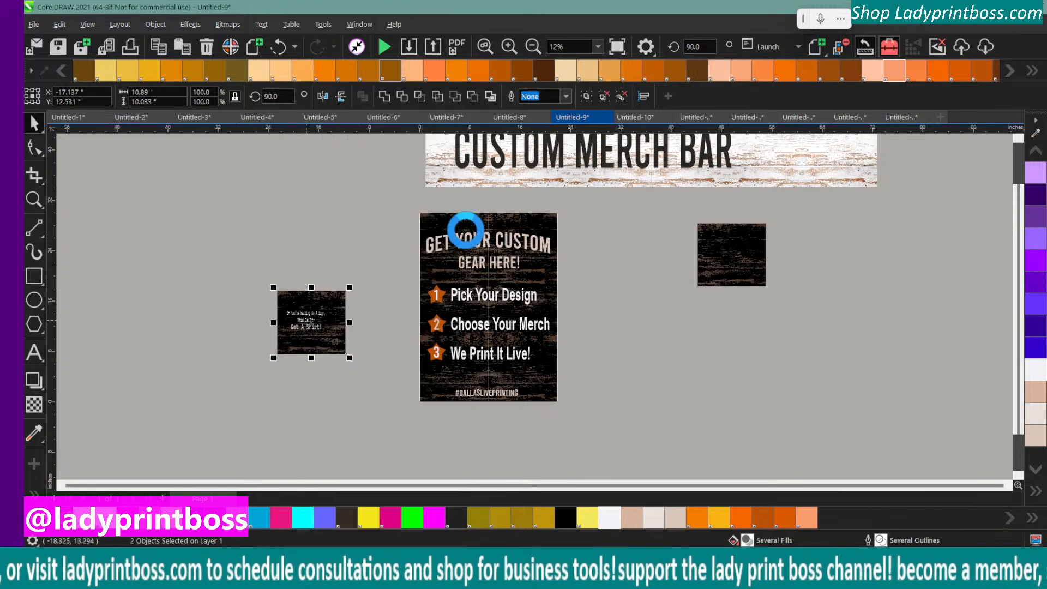
click(940, 117)
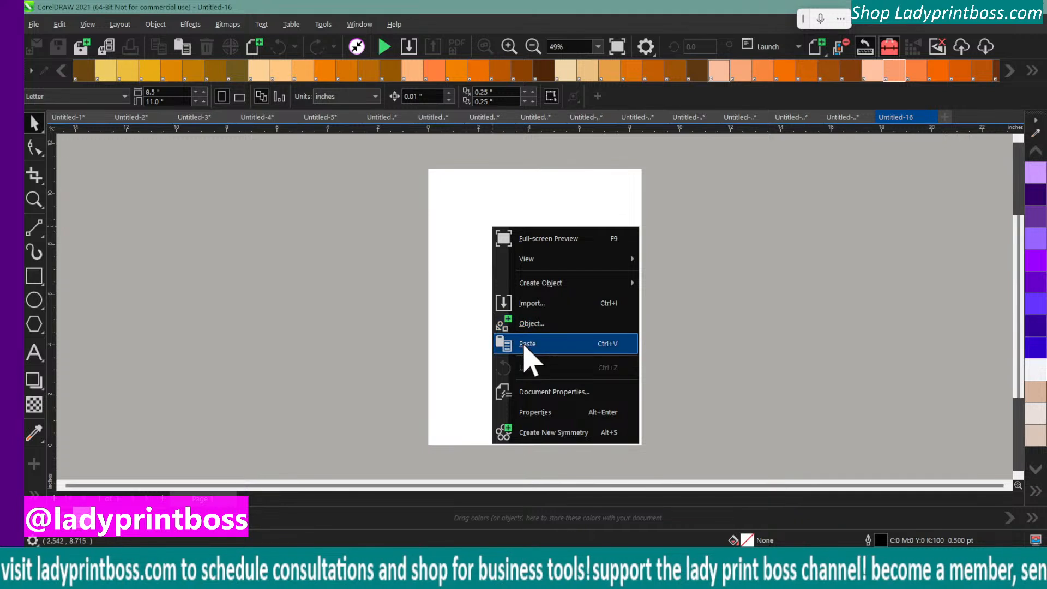
click(524, 344)
Move the pasted wood square and text onto the page, aligned with the page's left edge
click(532, 46)
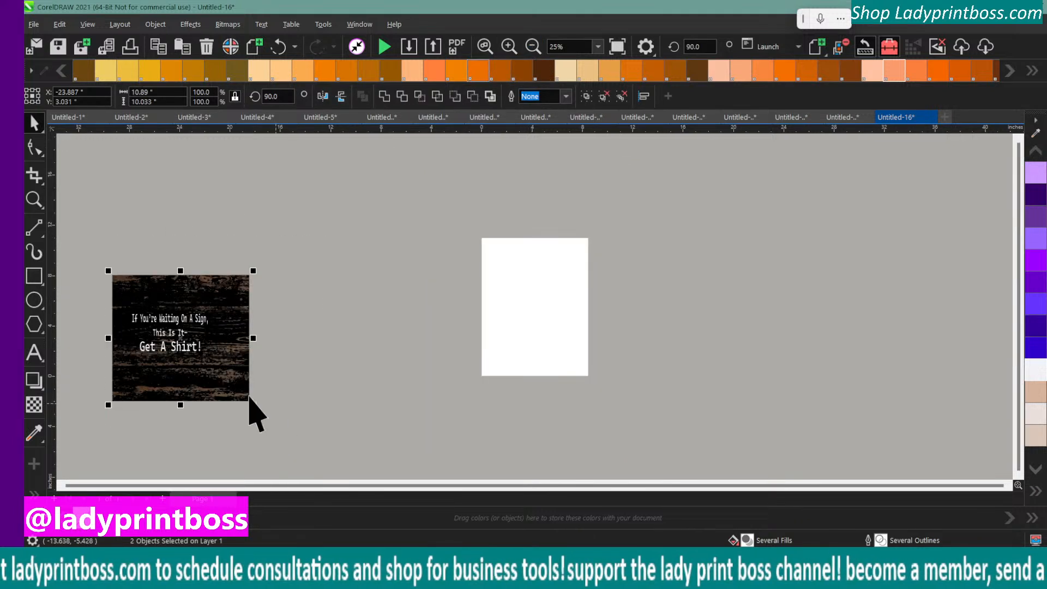
drag(193, 361, 562, 327)
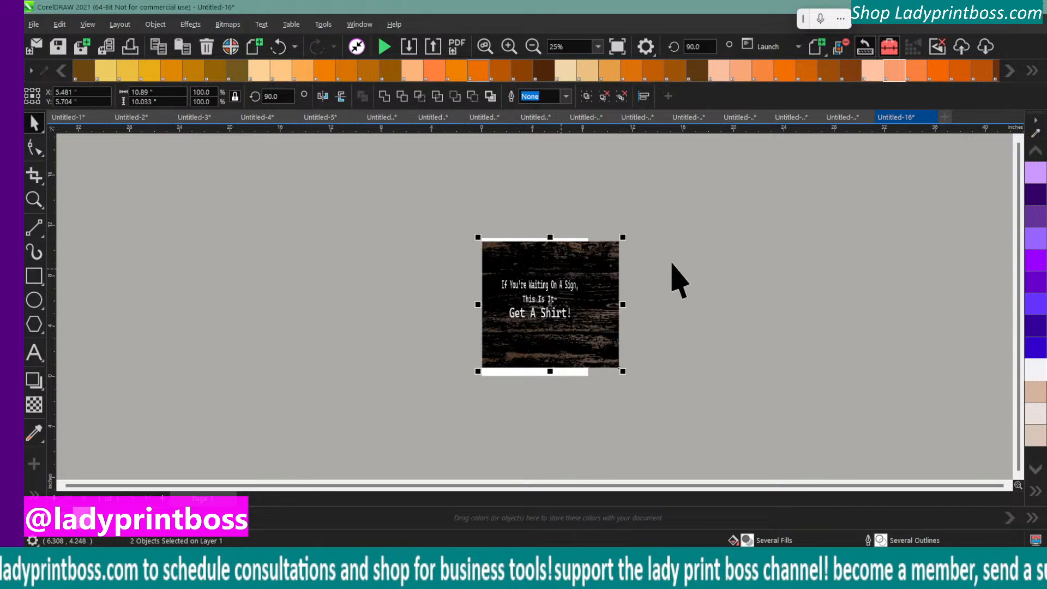
click(509, 46)
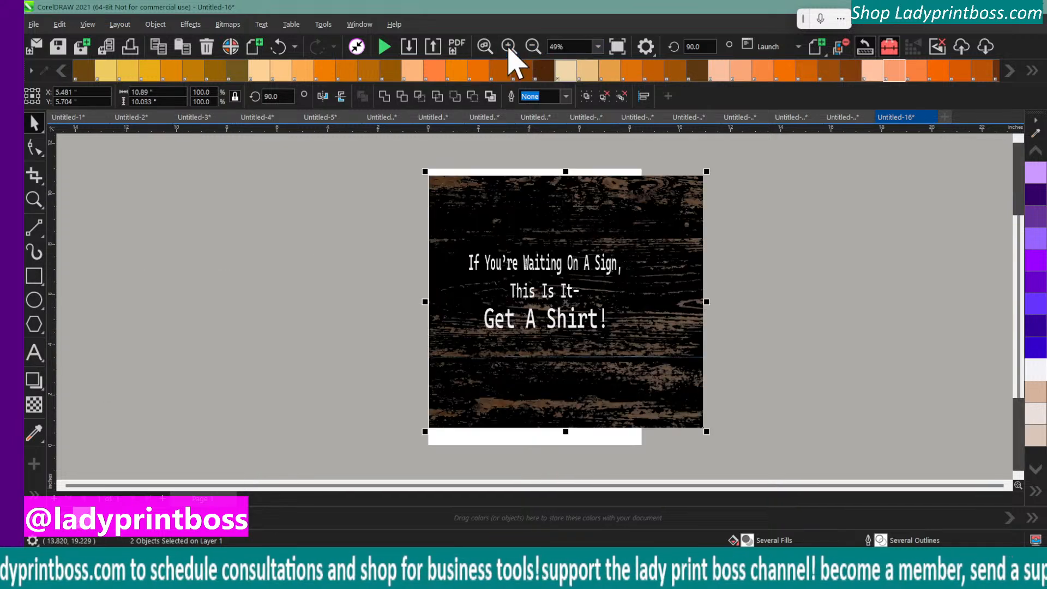
Move the "Get A Shirt!" text group up and slightly left, toward the wood square's upper left area
click(300, 272)
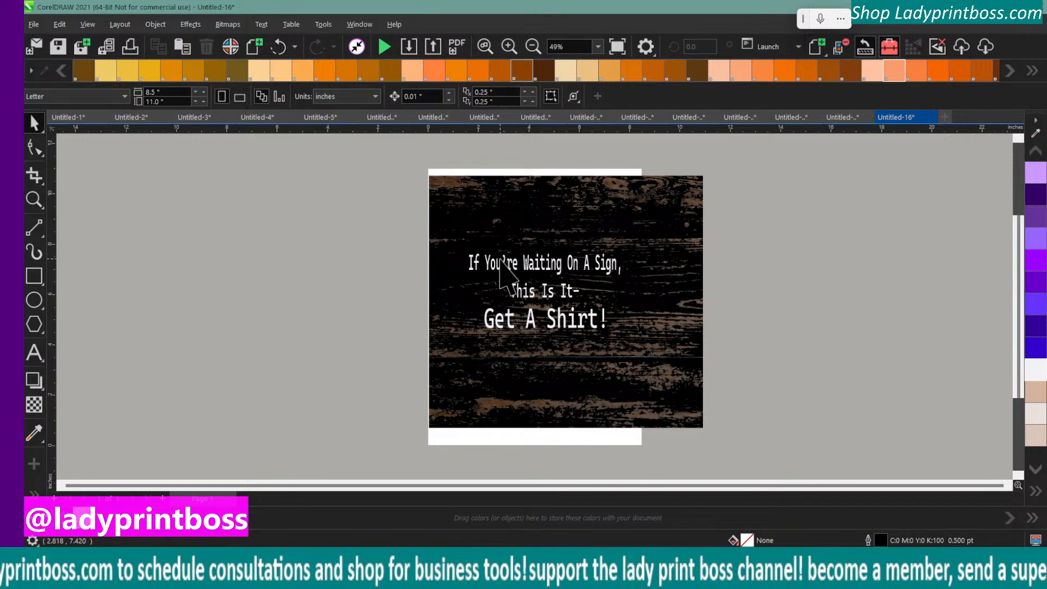
click(497, 264)
drag(497, 263, 490, 228)
click(411, 226)
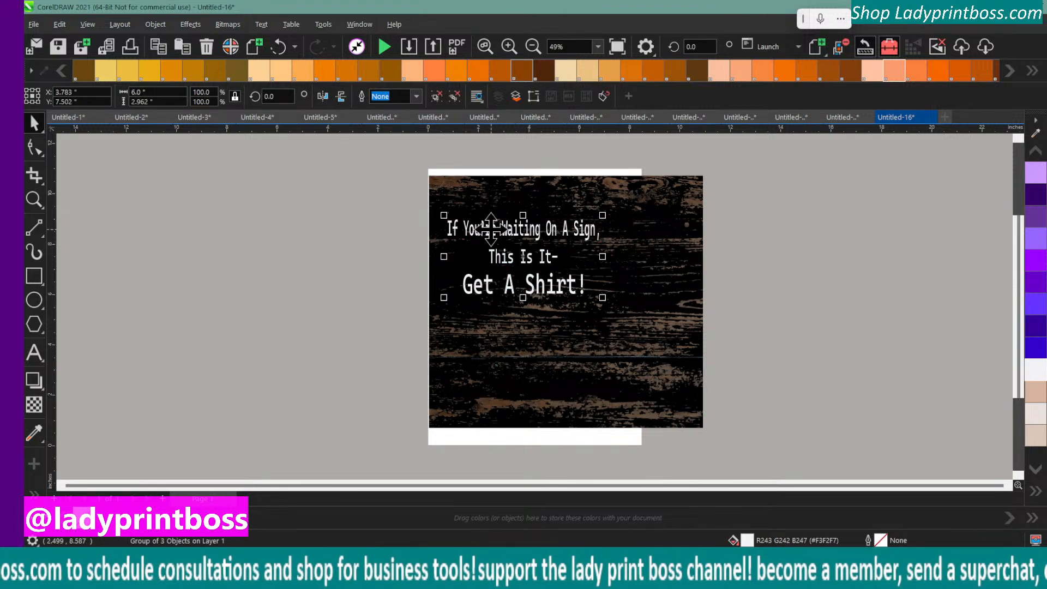
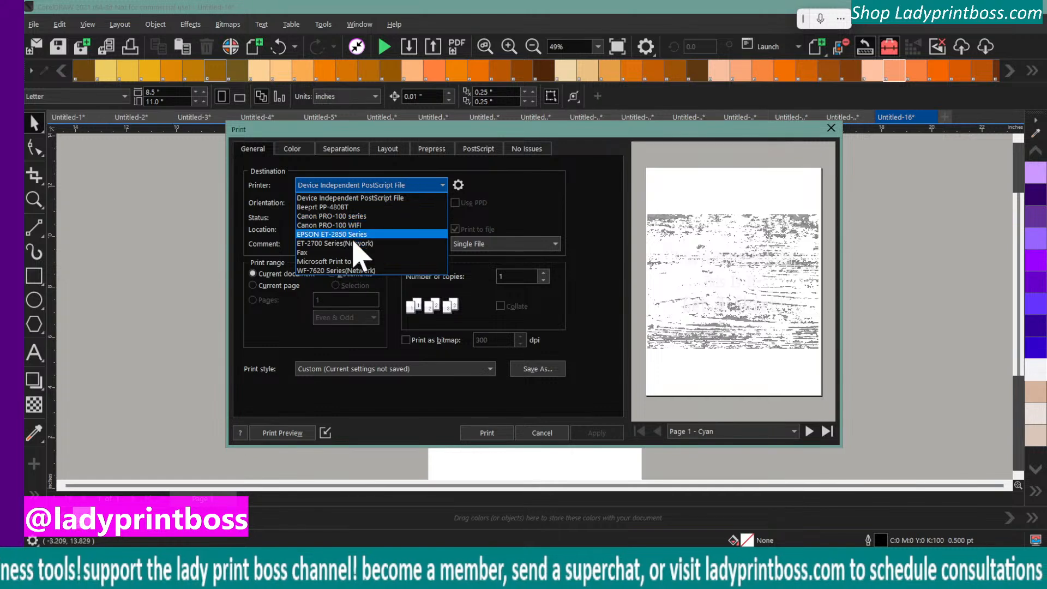
click(357, 234)
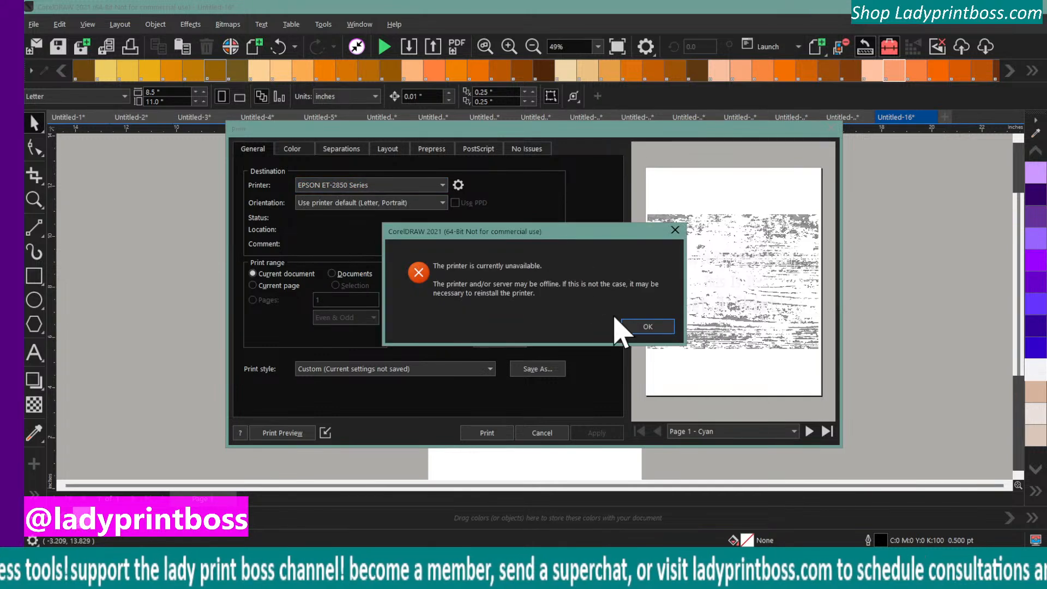
click(648, 327)
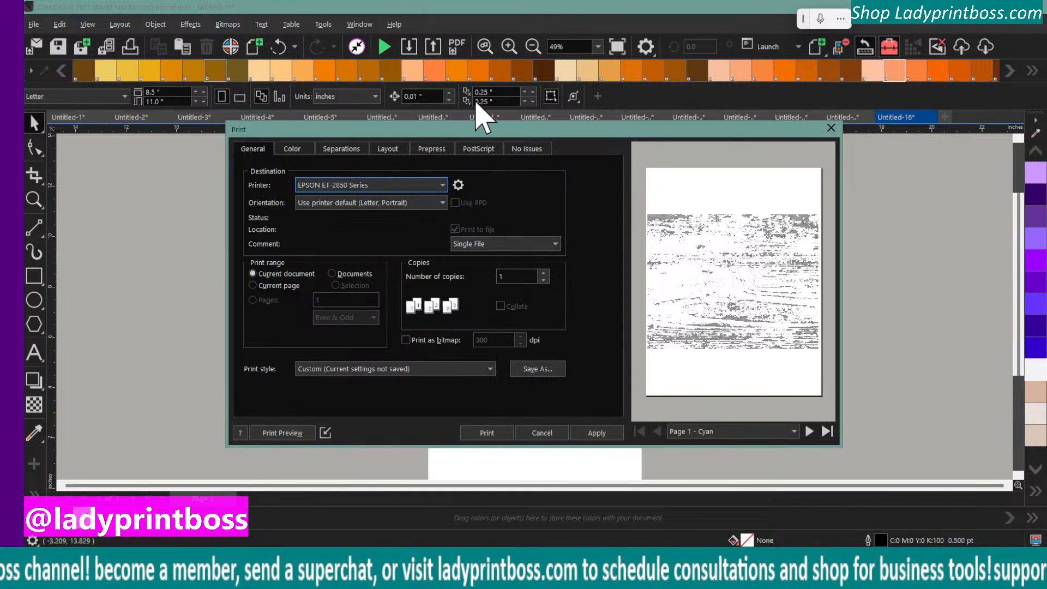
click(339, 151)
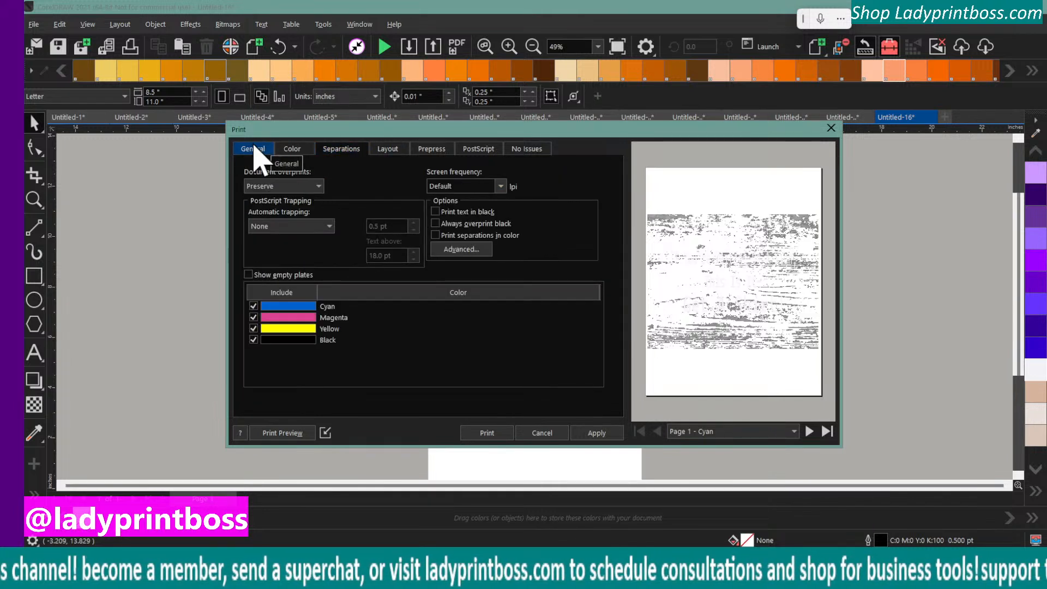
click(253, 148)
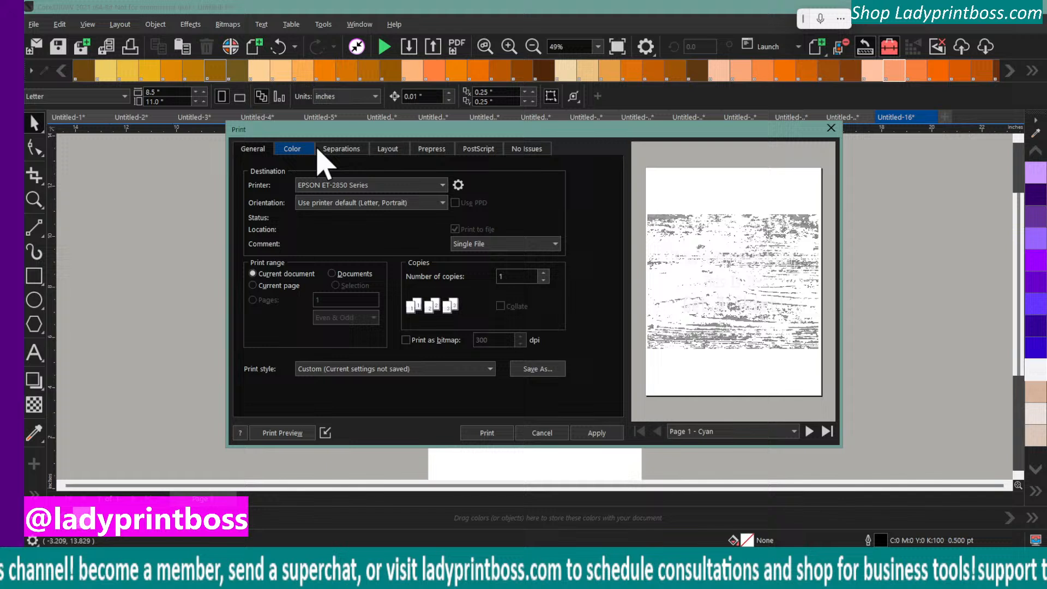
click(458, 185)
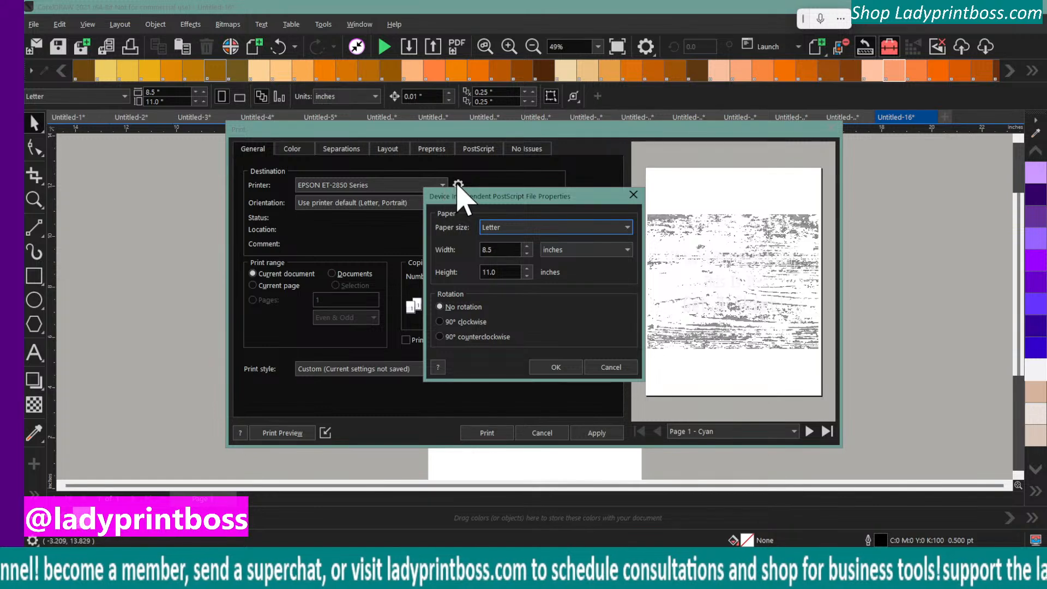
click(555, 367)
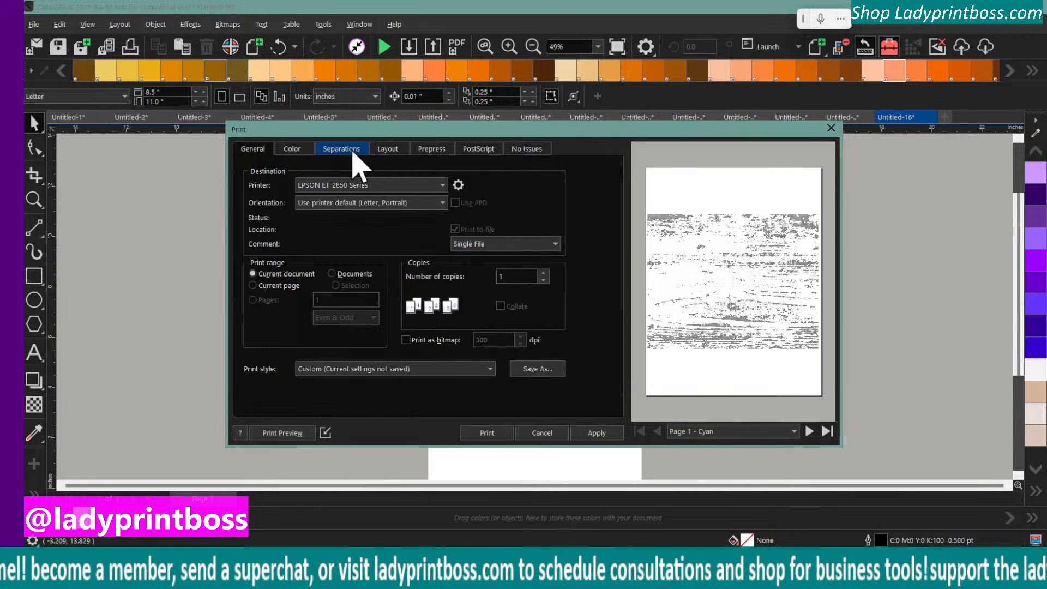
click(438, 154)
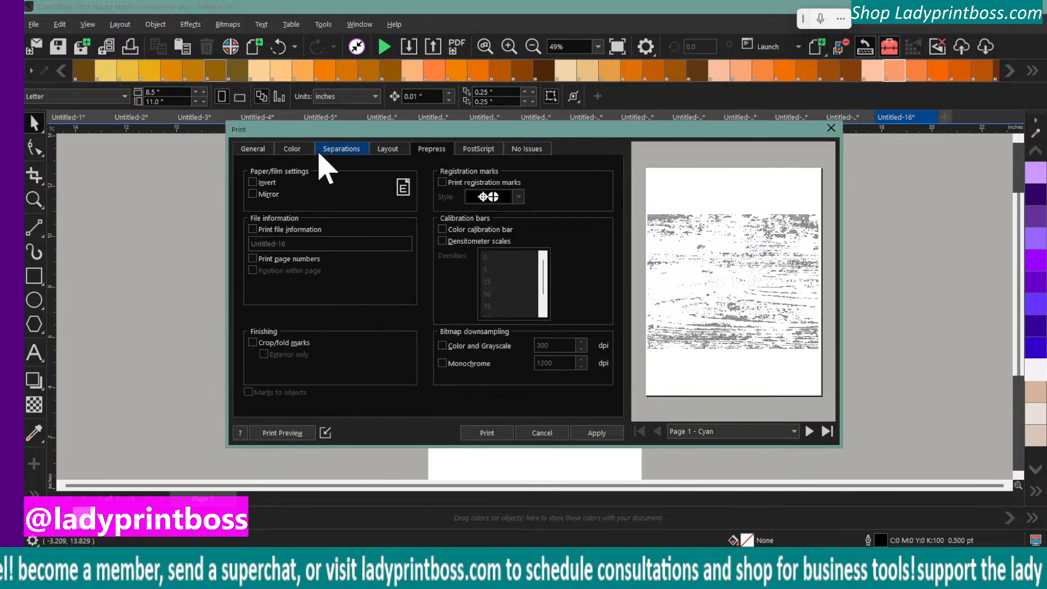
click(292, 155)
click(378, 172)
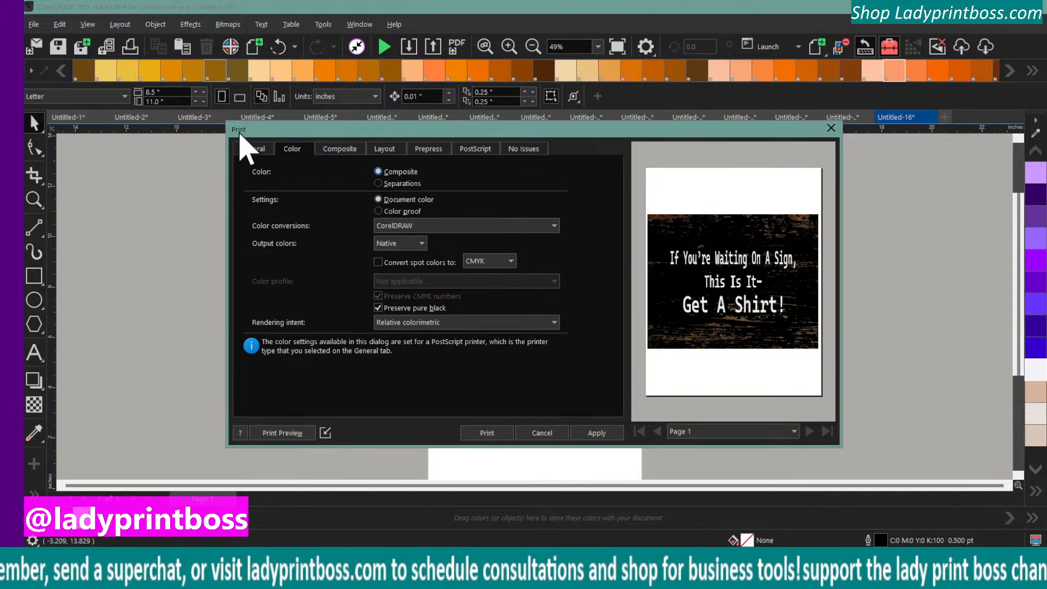
click(253, 149)
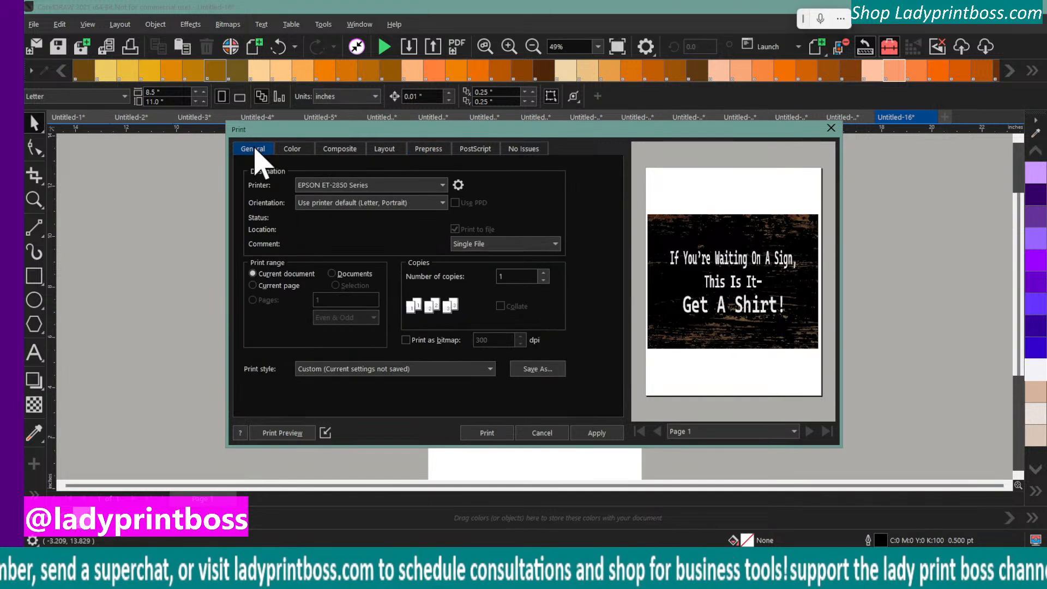
click(460, 186)
click(552, 369)
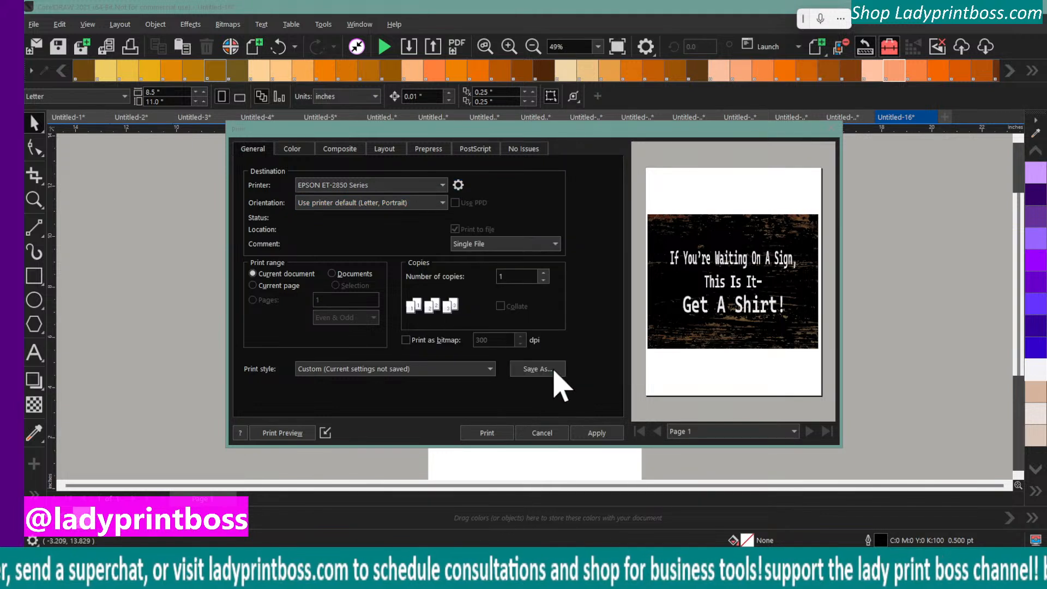
click(459, 185)
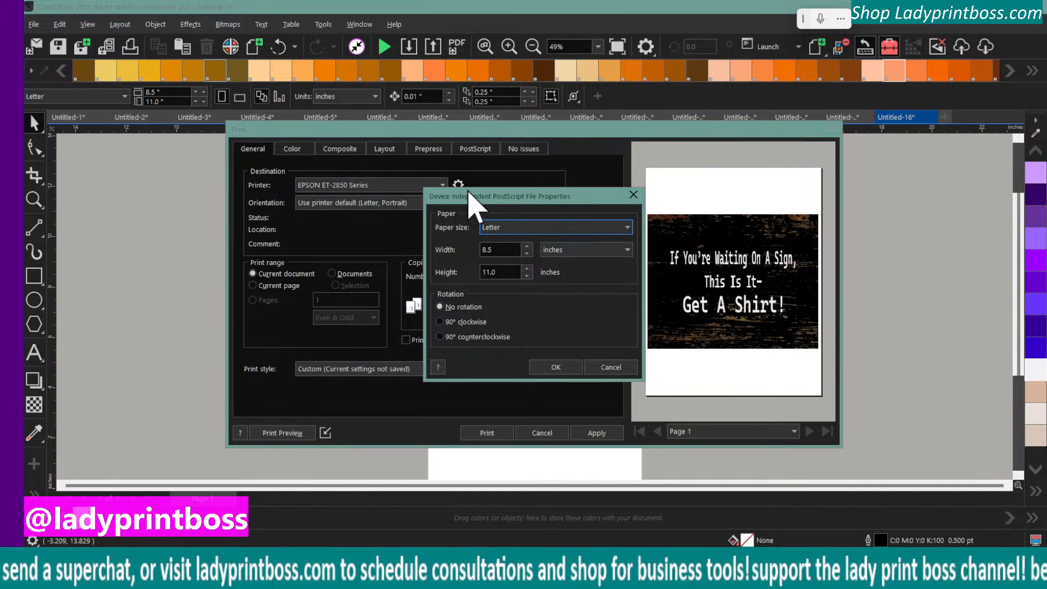
click(507, 170)
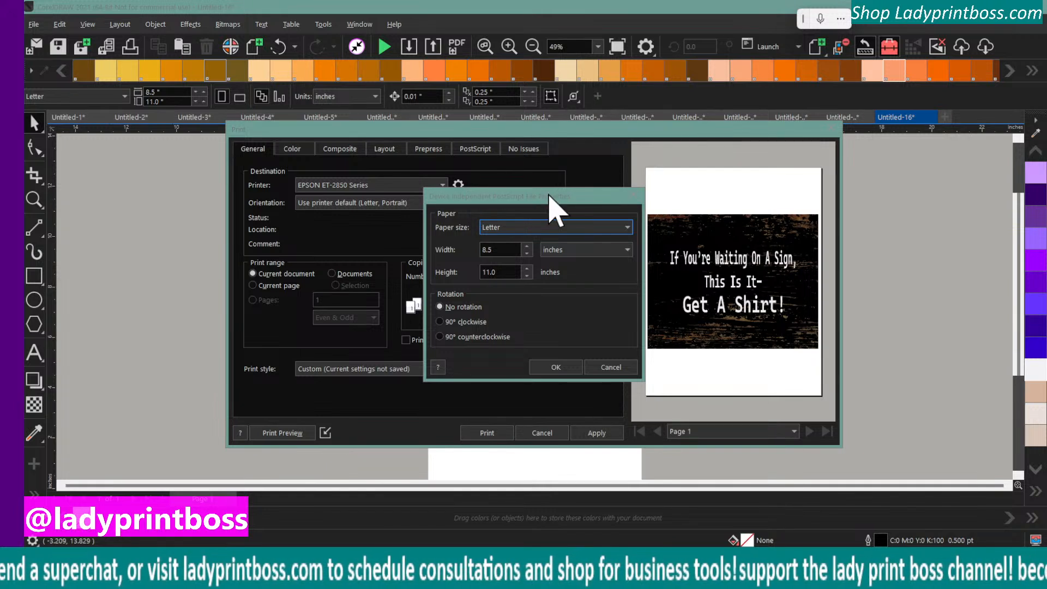
click(556, 367)
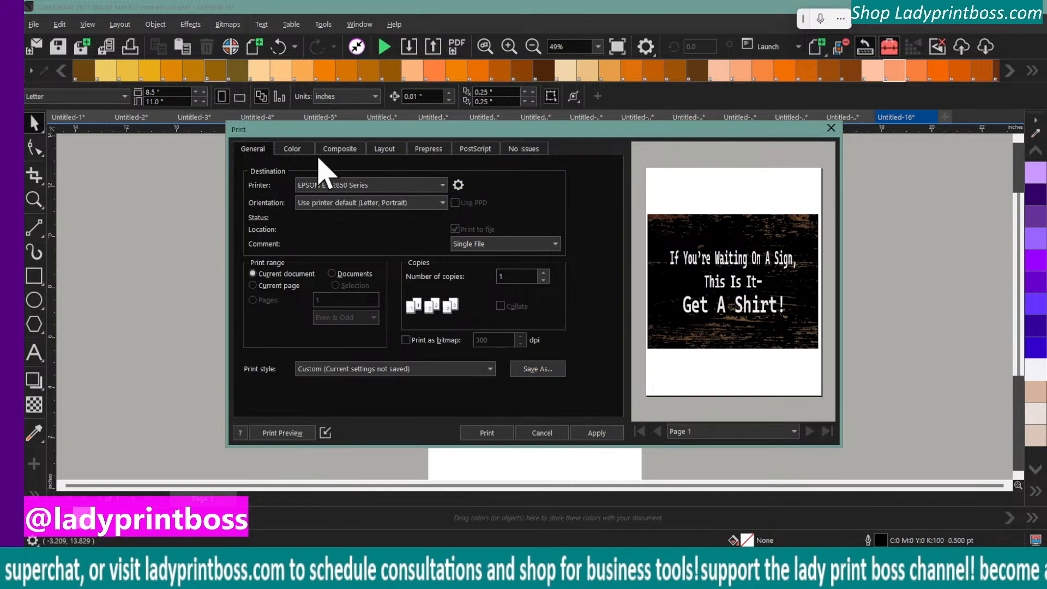
click(294, 149)
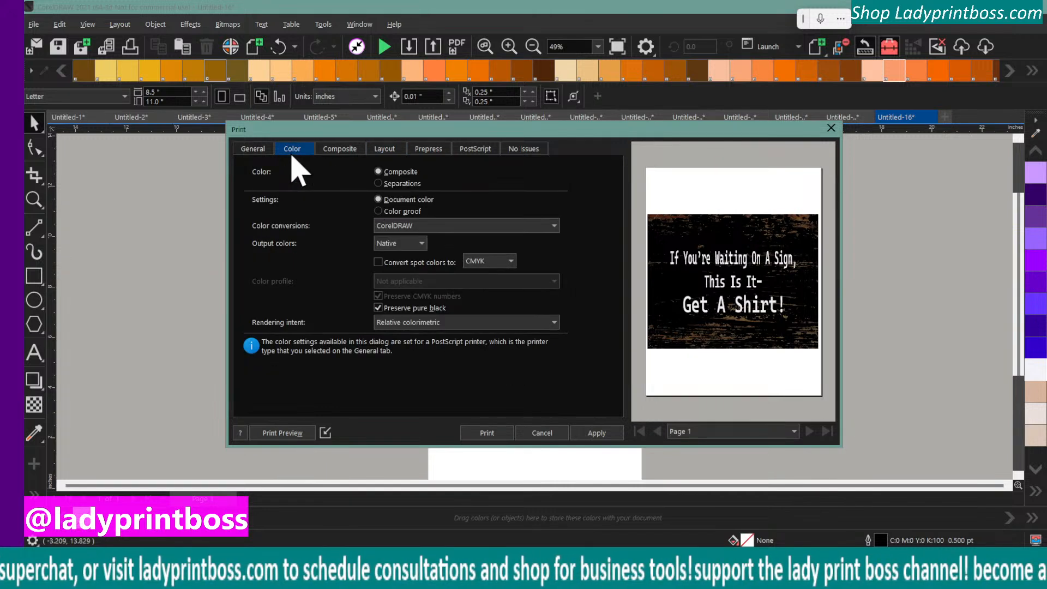
click(252, 147)
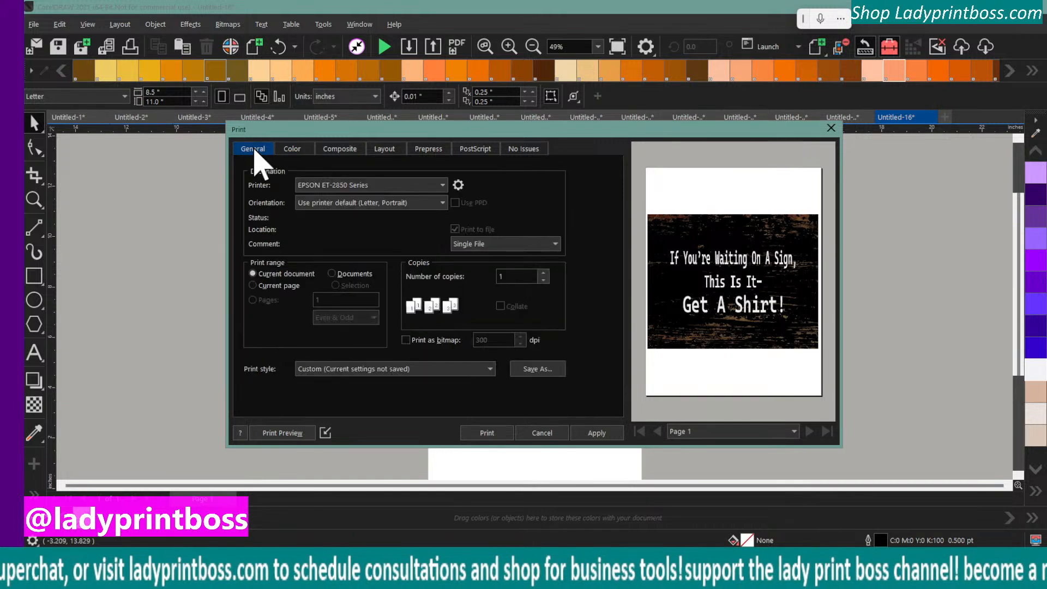
click(456, 187)
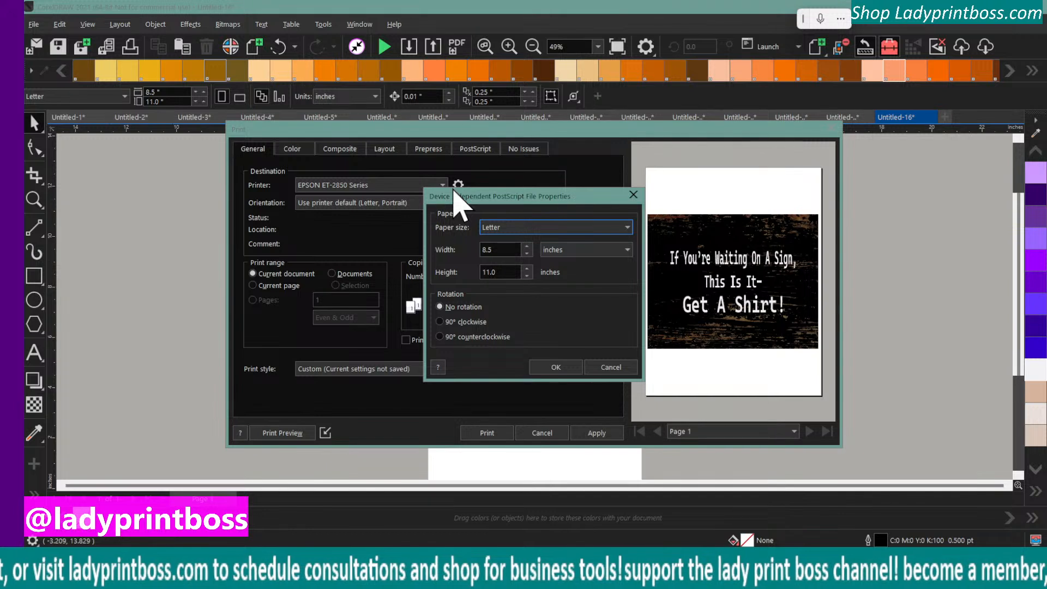
click(600, 369)
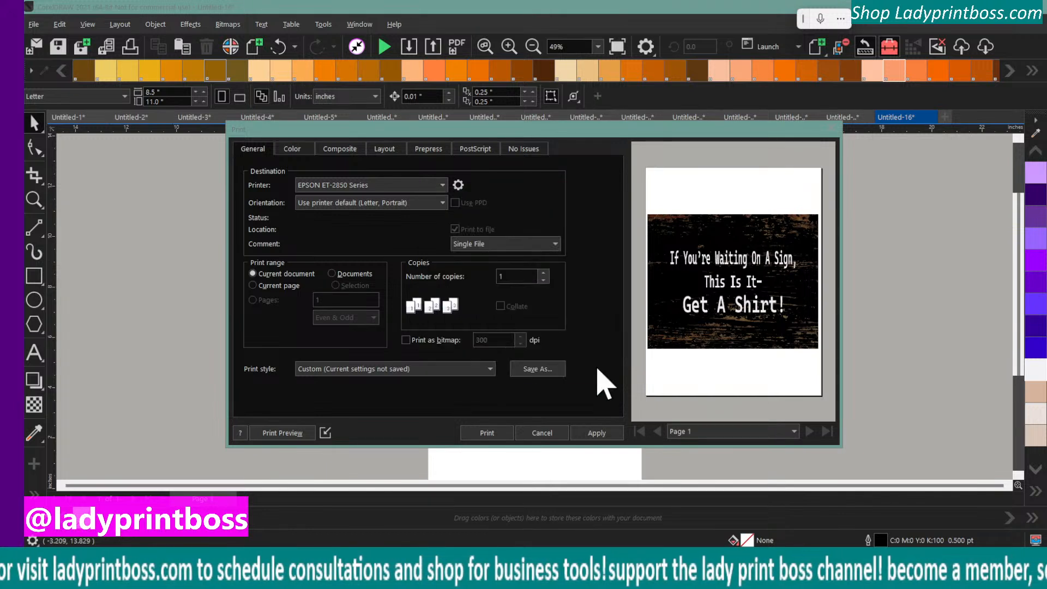
click(526, 438)
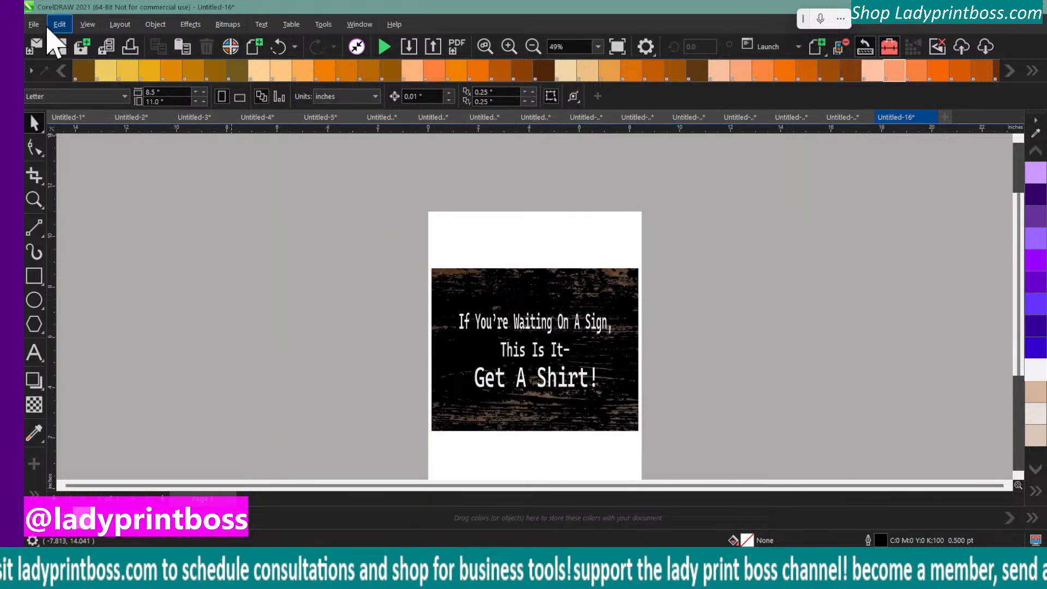
Open the print settings for the wood sign document and choose EPSON ET-2850 Series as the printer
click(33, 24)
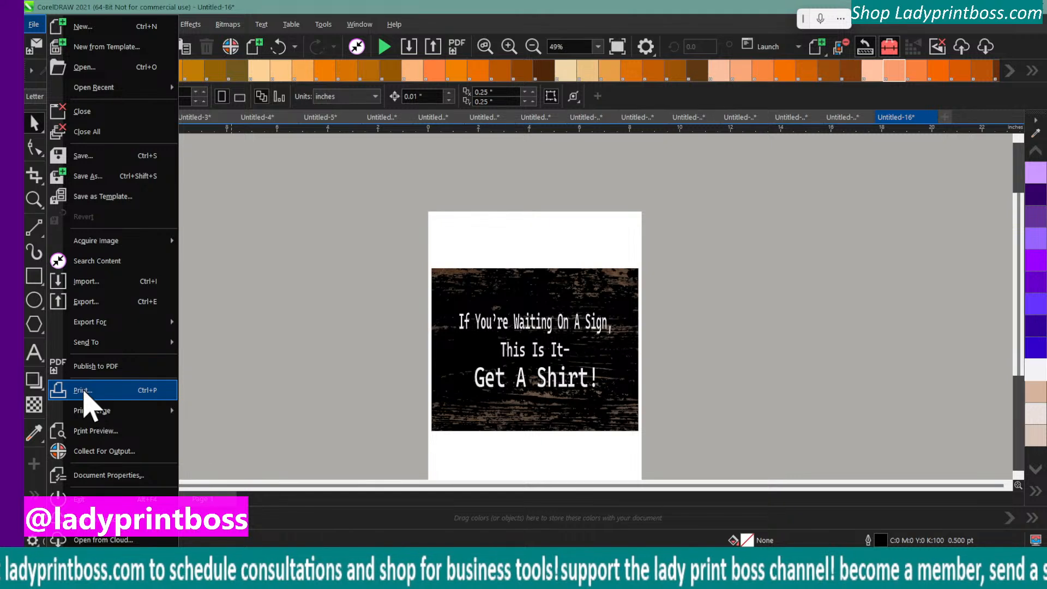
click(84, 390)
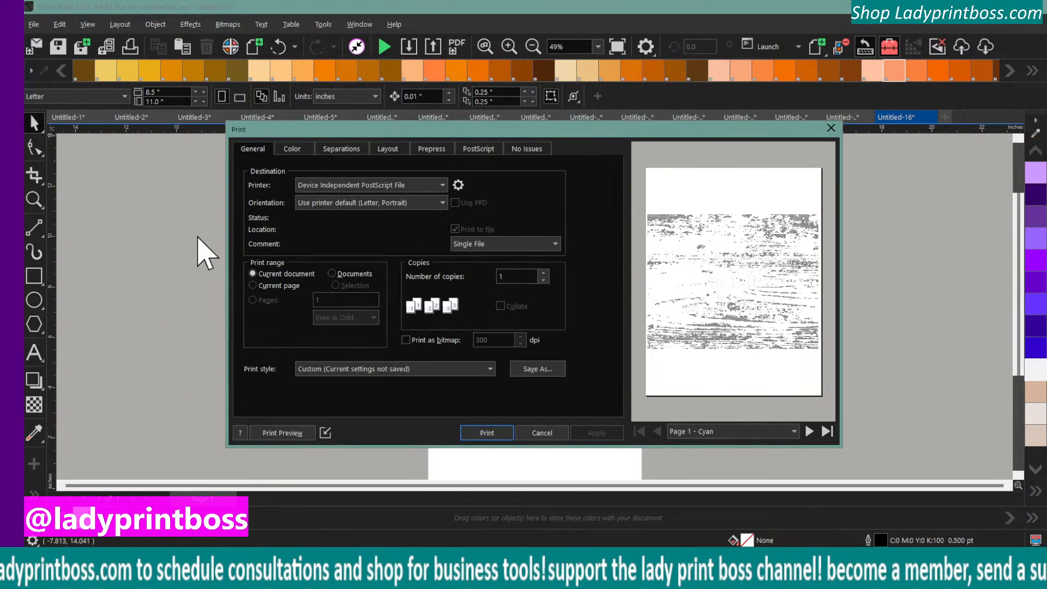
click(362, 184)
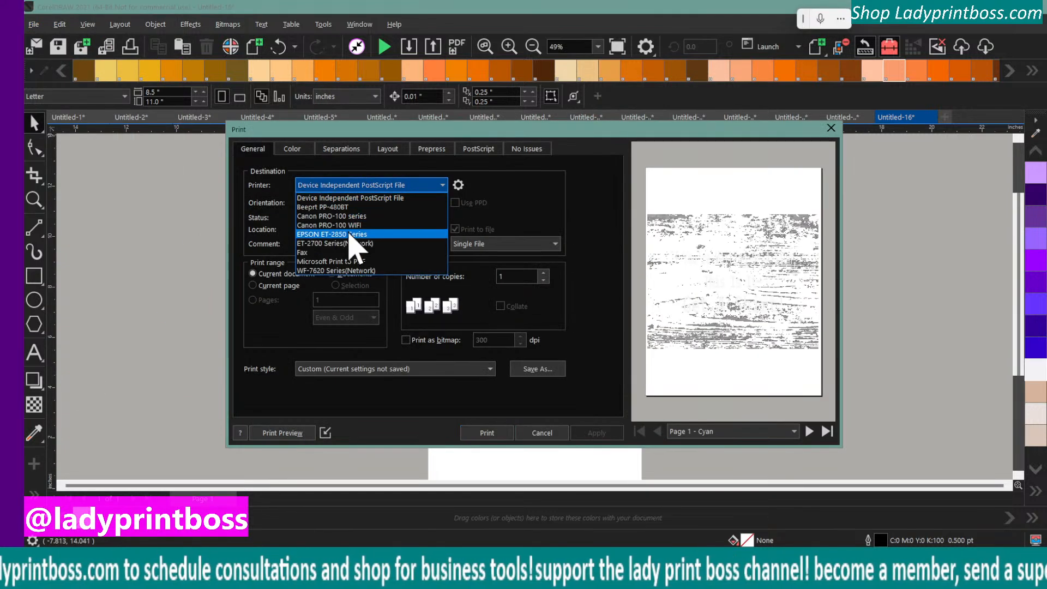
click(349, 235)
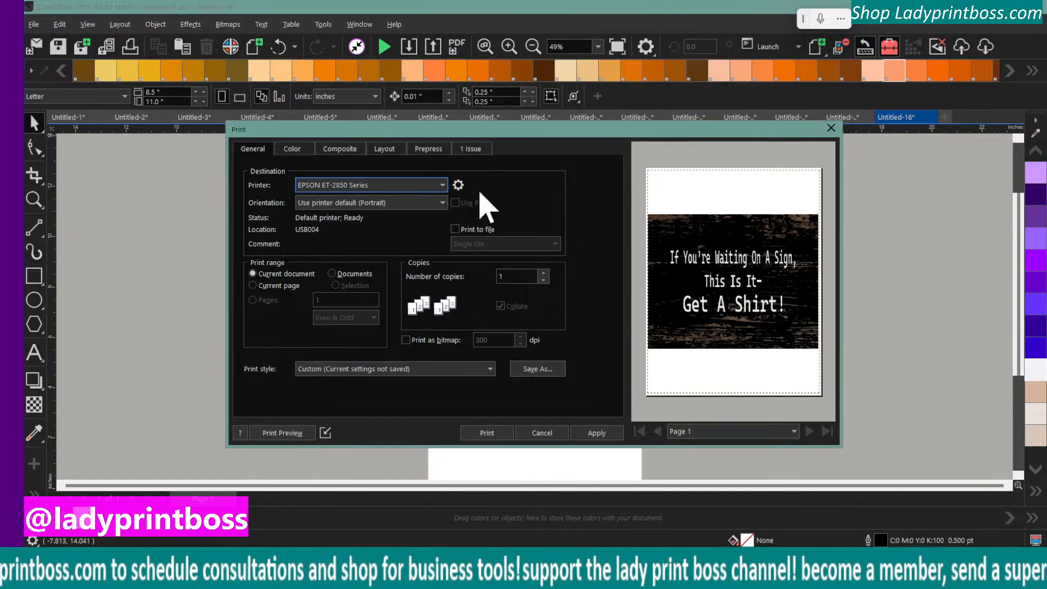
Set the paper type to Premium Presentation Paper Matte in the EPSON printer's properties
click(458, 185)
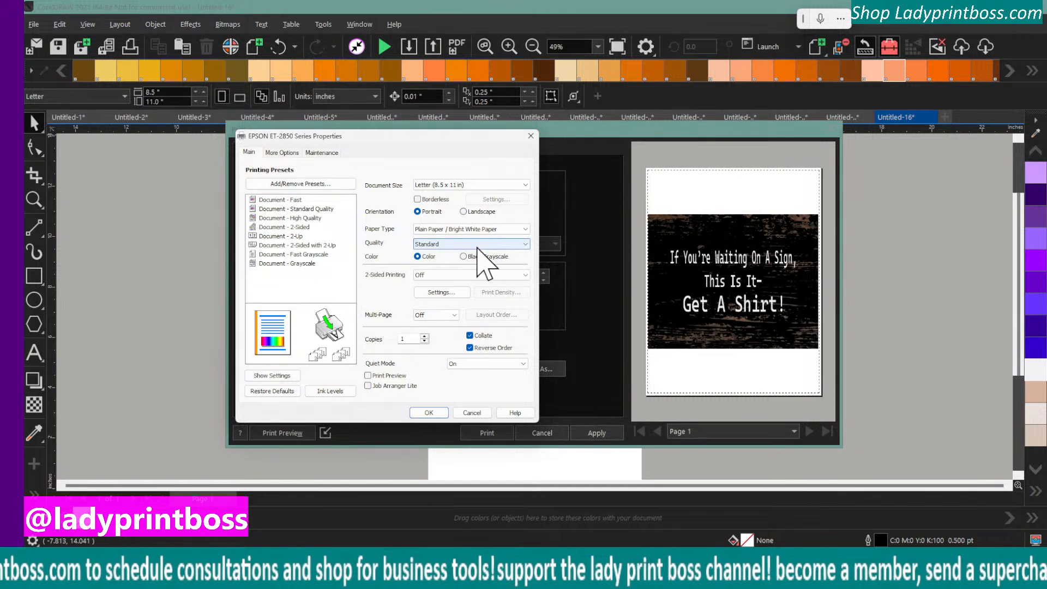
click(466, 229)
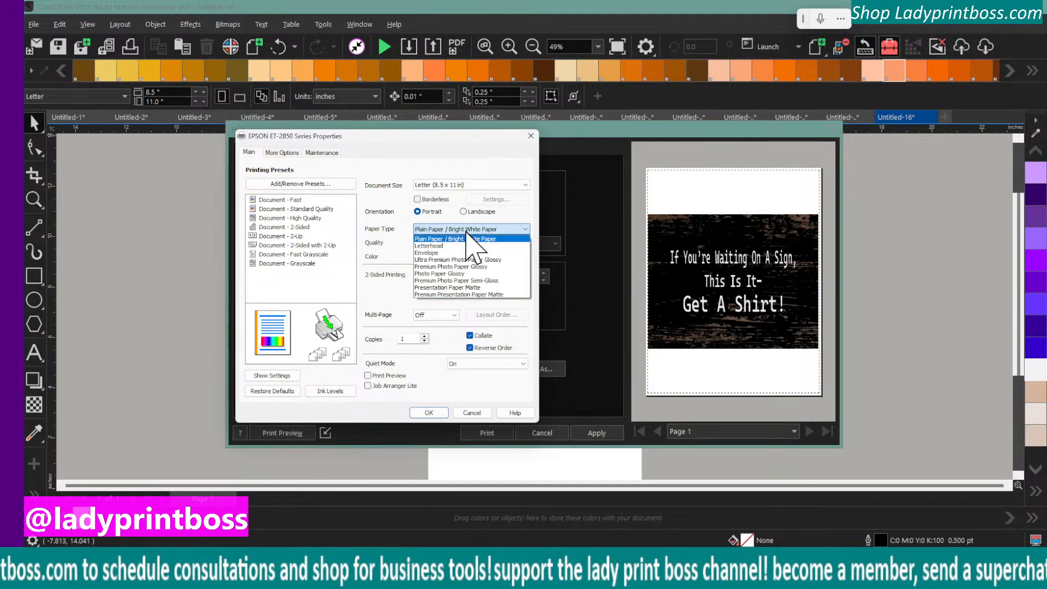
click(466, 295)
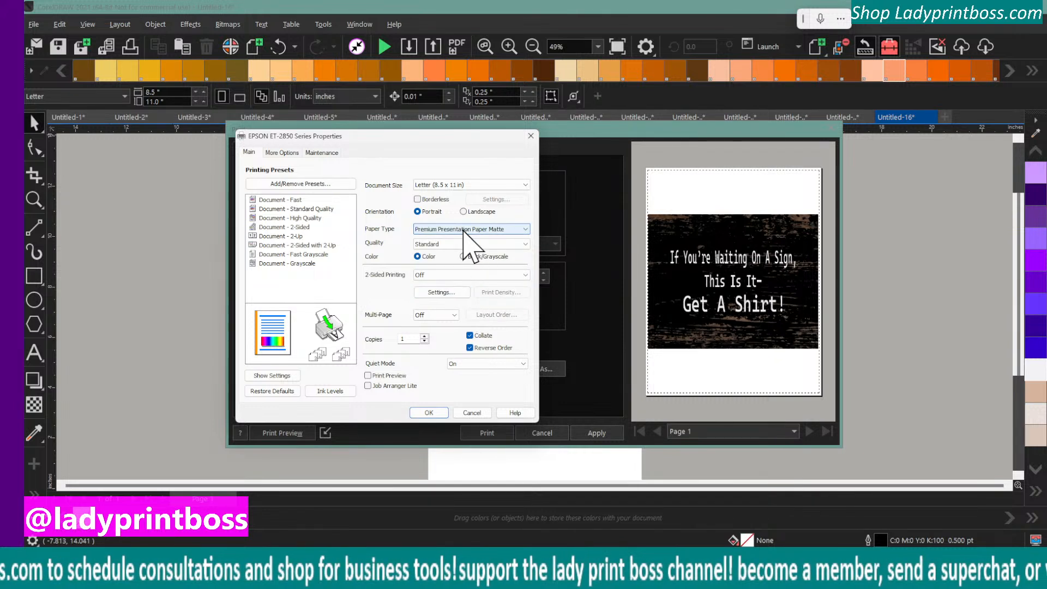
click(463, 229)
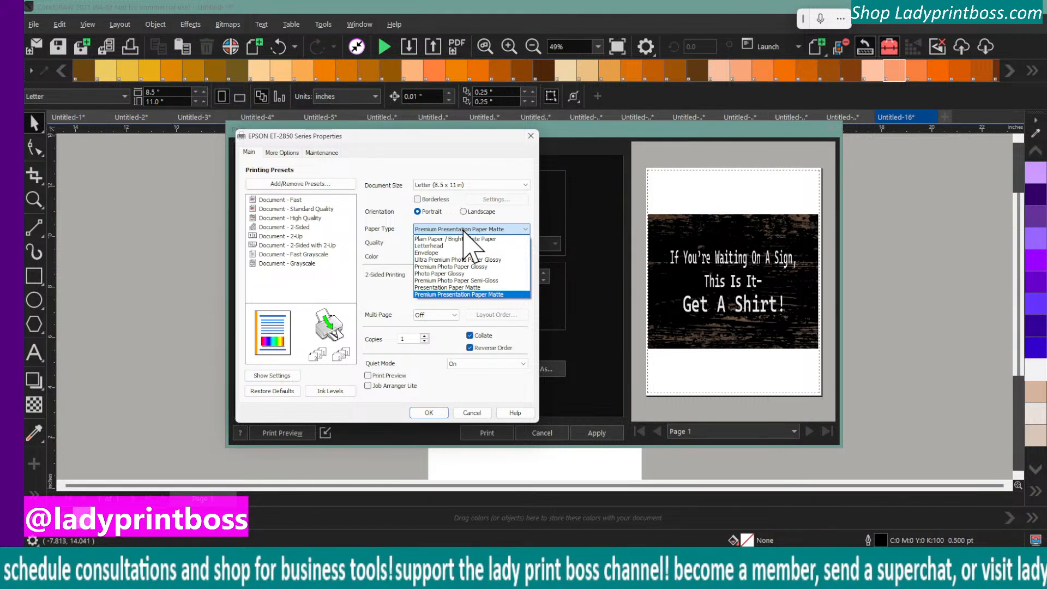
click(385, 218)
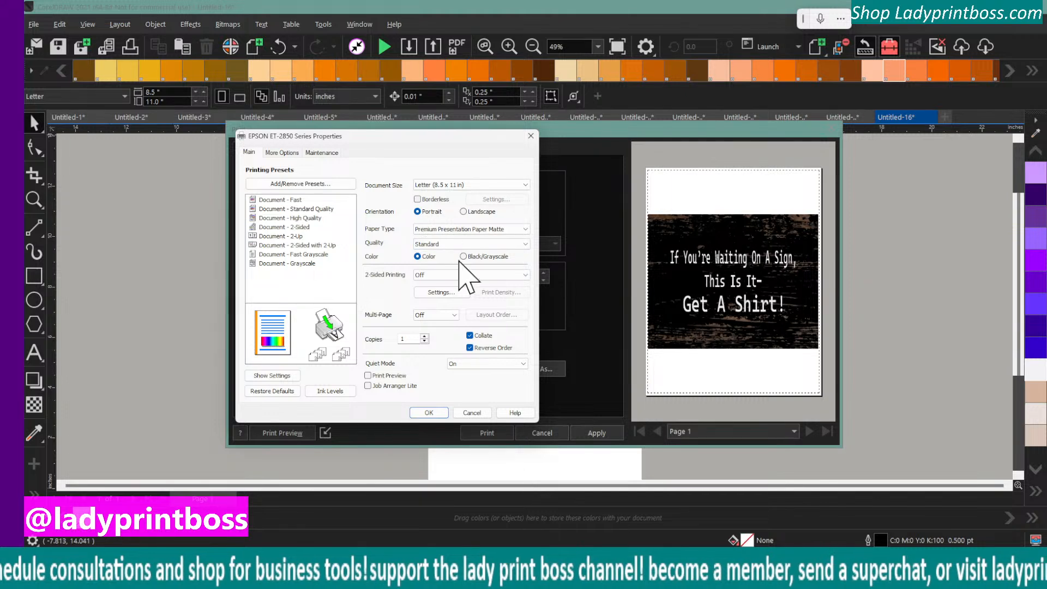
Switch the printer's orientation to Landscape and print one copy of the "Get A Shirt!" sign
click(465, 213)
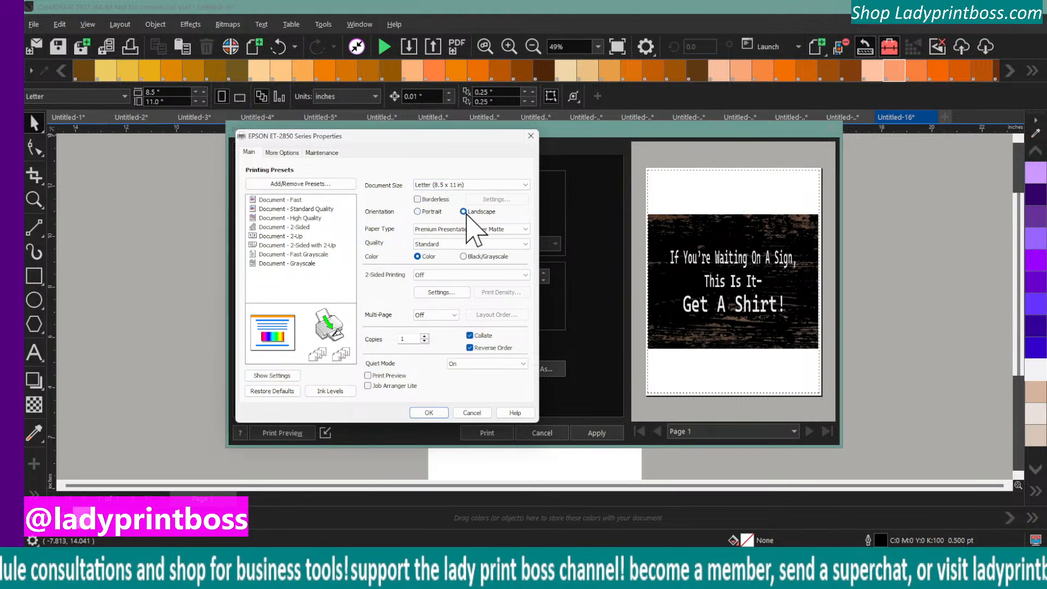
click(431, 414)
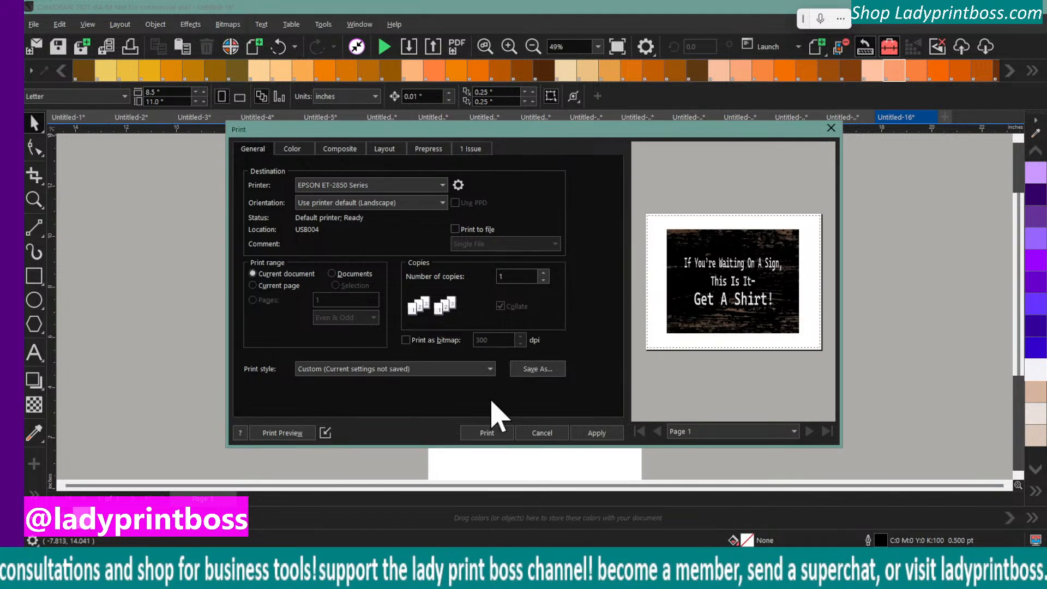
click(487, 434)
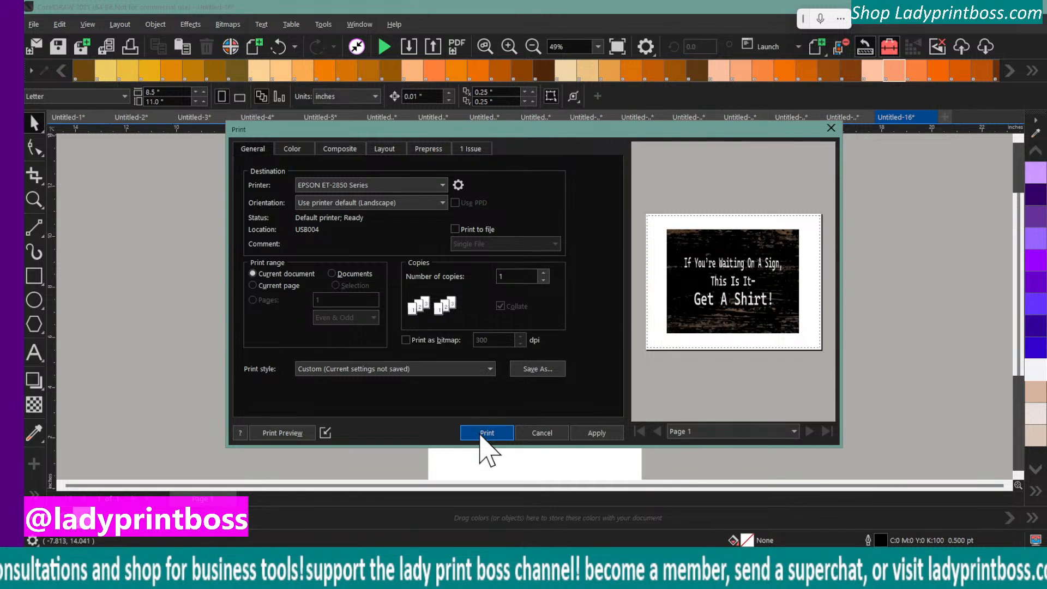